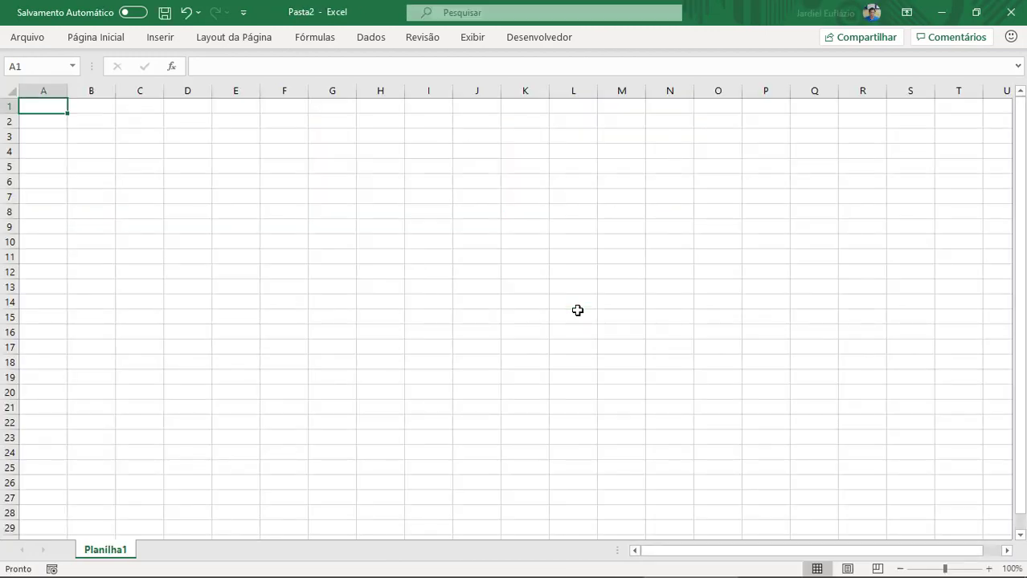
Step: Narrow column A to about a third of its width and start a LET formula in cell B2
scroll(578, 309, "up", 20)
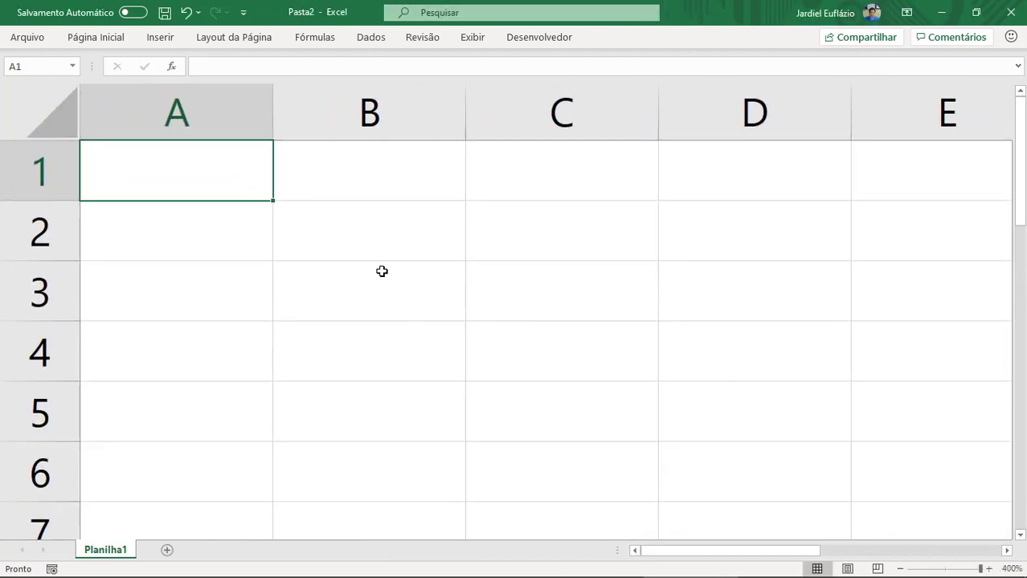
left_click_drag(272, 126, 153, 183)
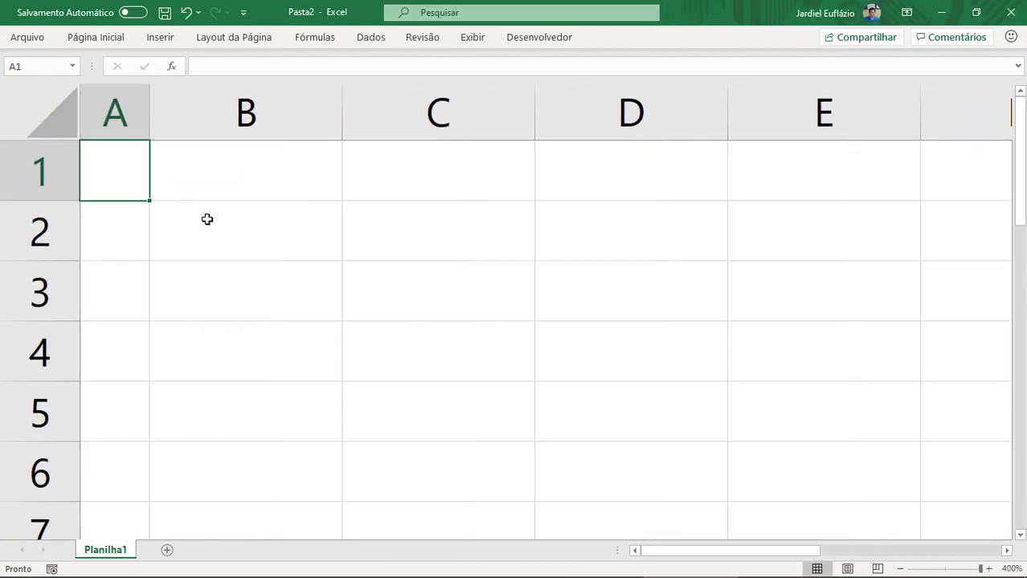
left_click(228, 244)
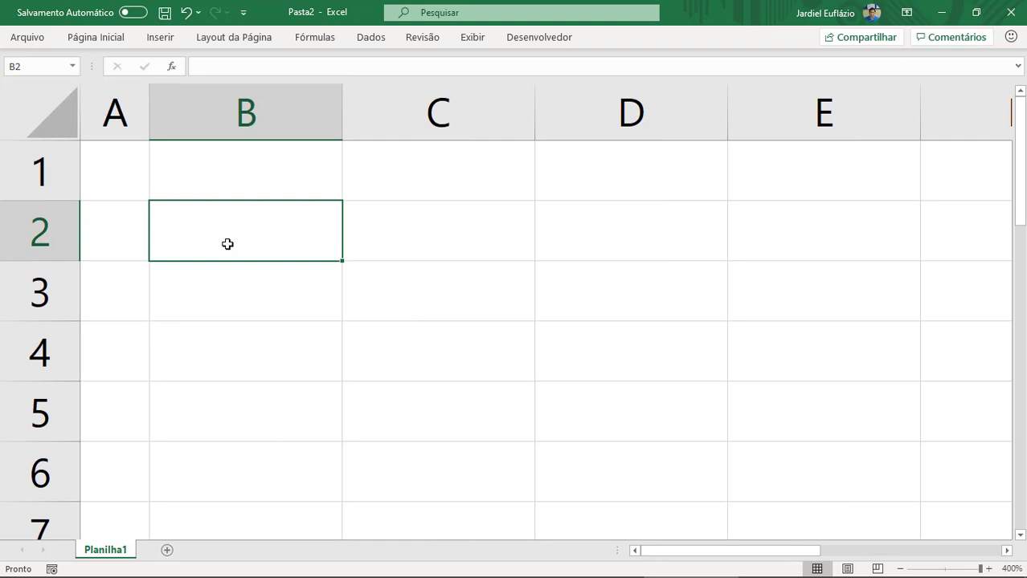
type("=")
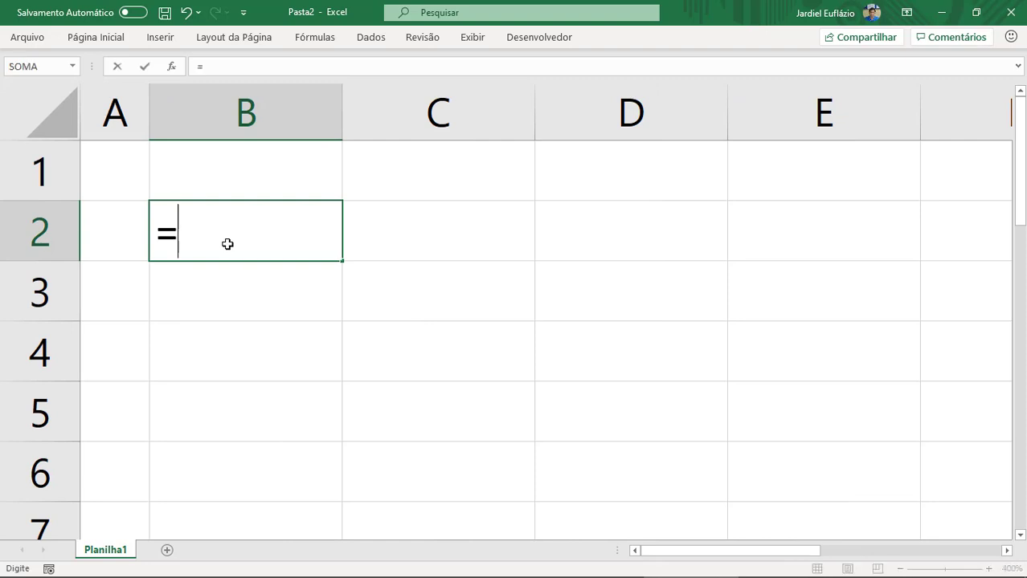
type("l")
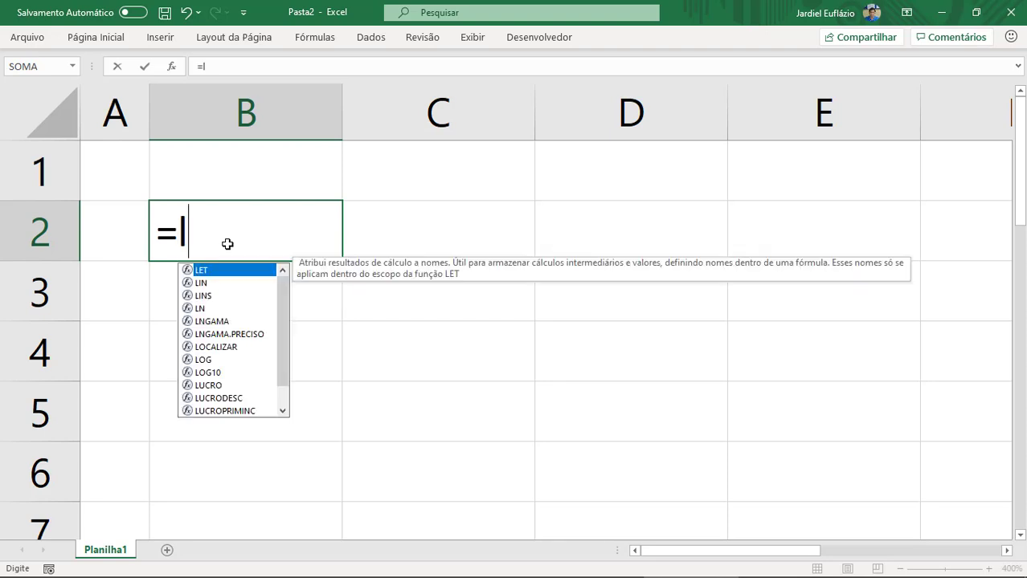
type("et")
key("Tab")
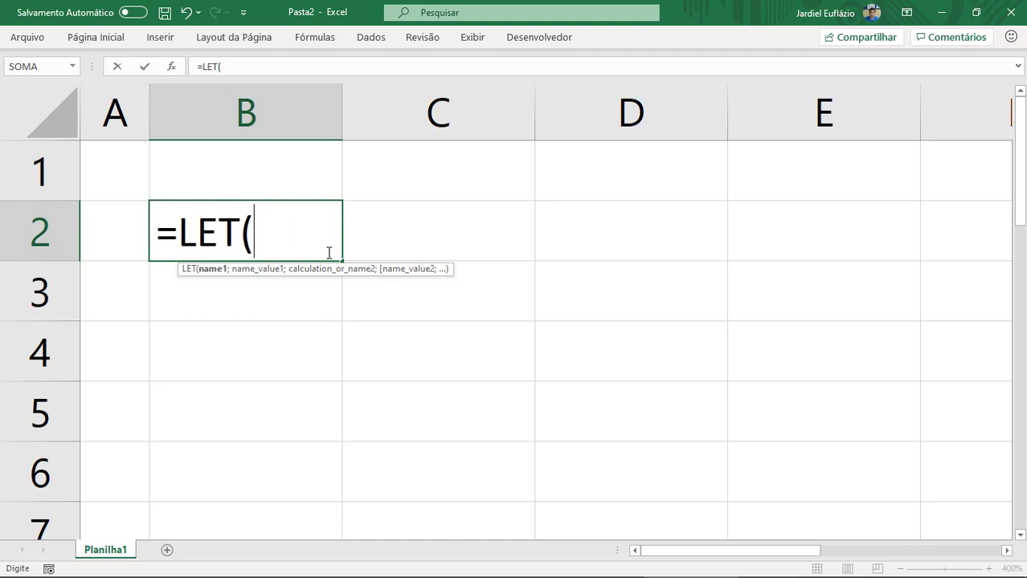
Step: Define the first LET name as cateto_1 with the value 3
type("ca")
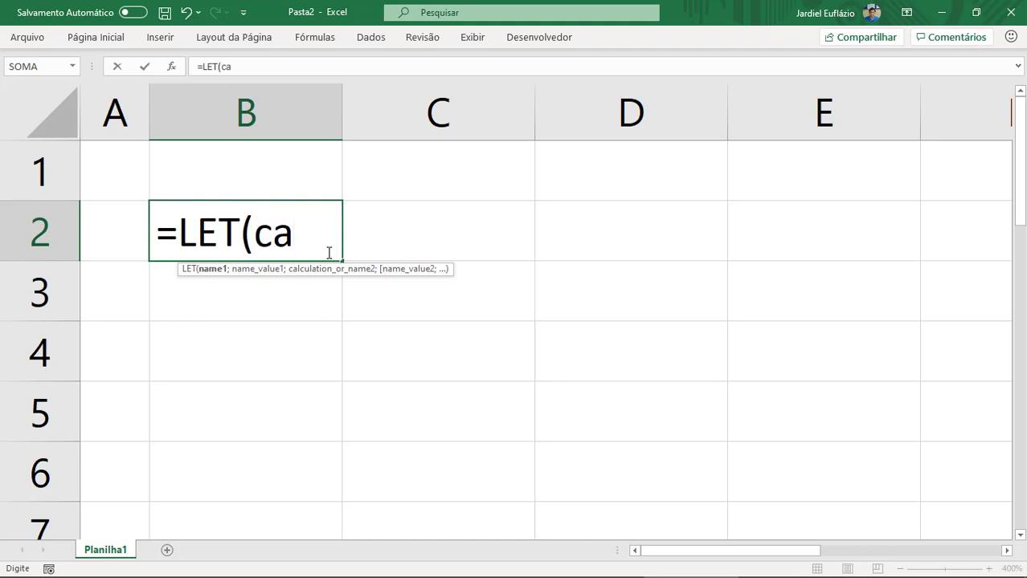
type("tet")
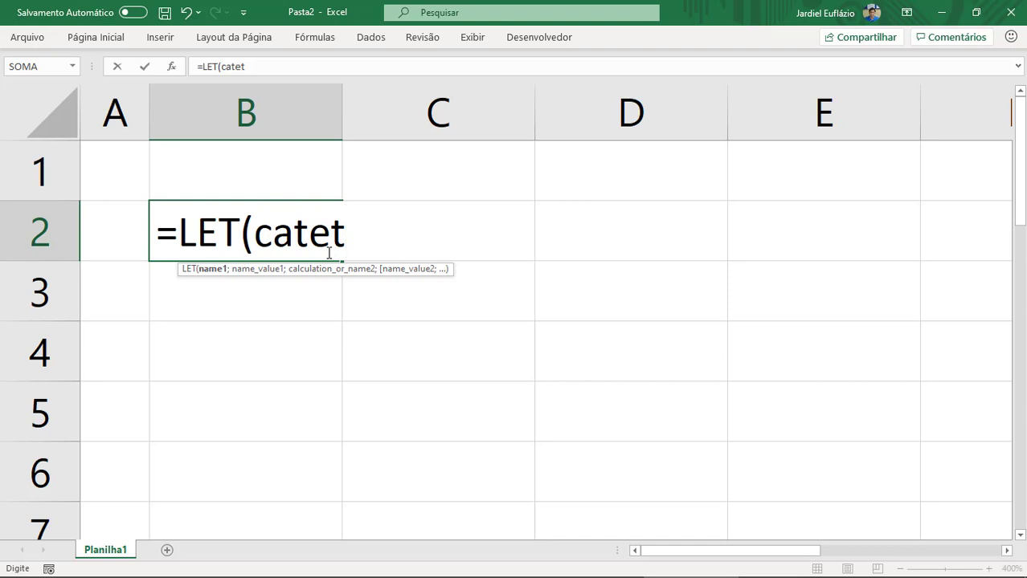
type("o;")
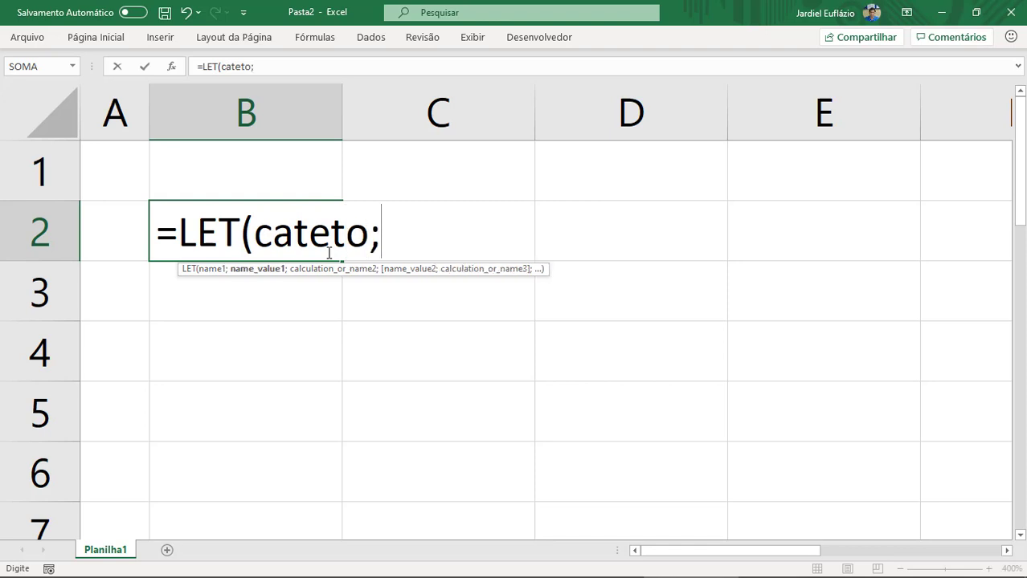
left_click(372, 249)
type("_1")
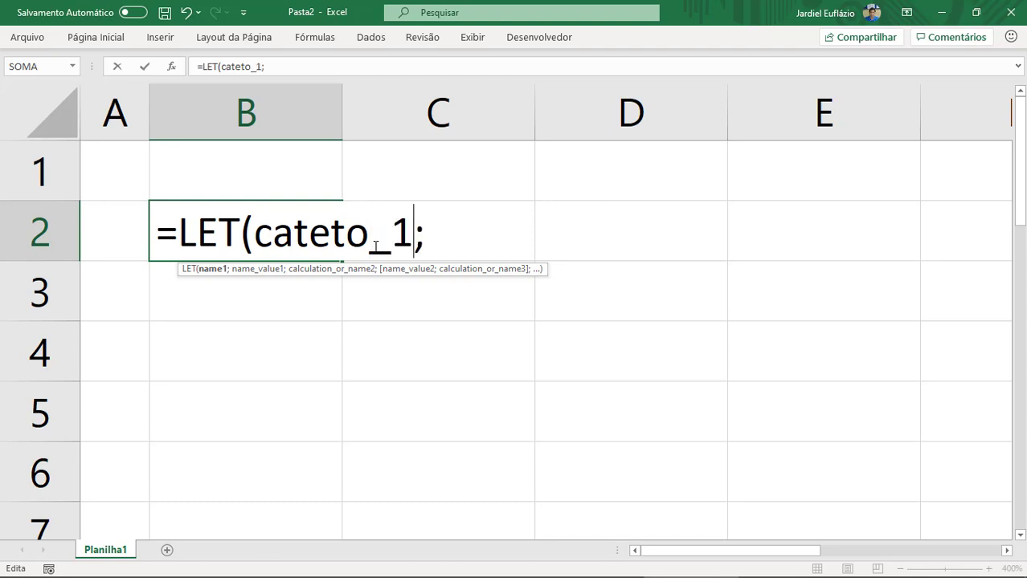
left_click(492, 247)
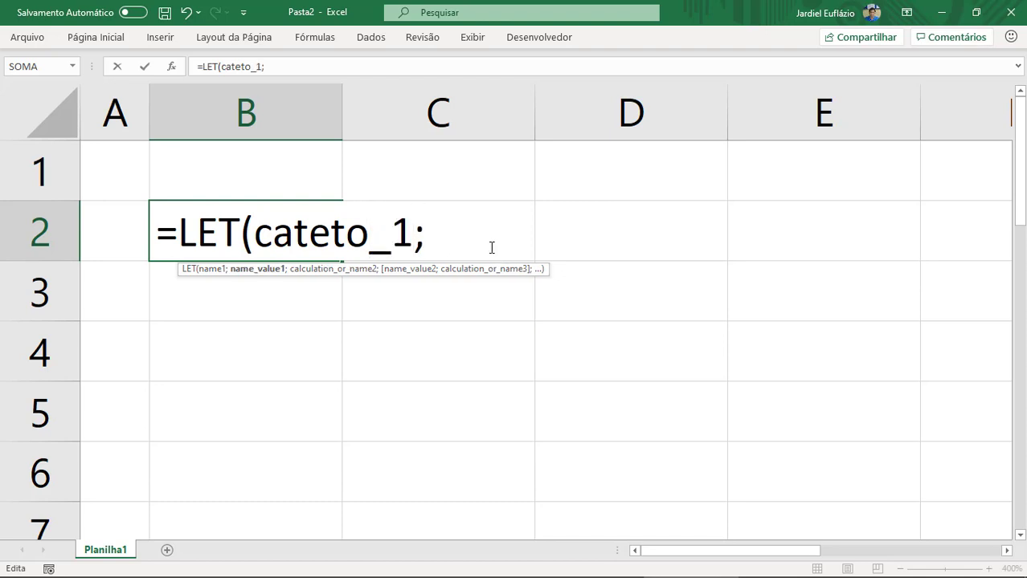
type("3;")
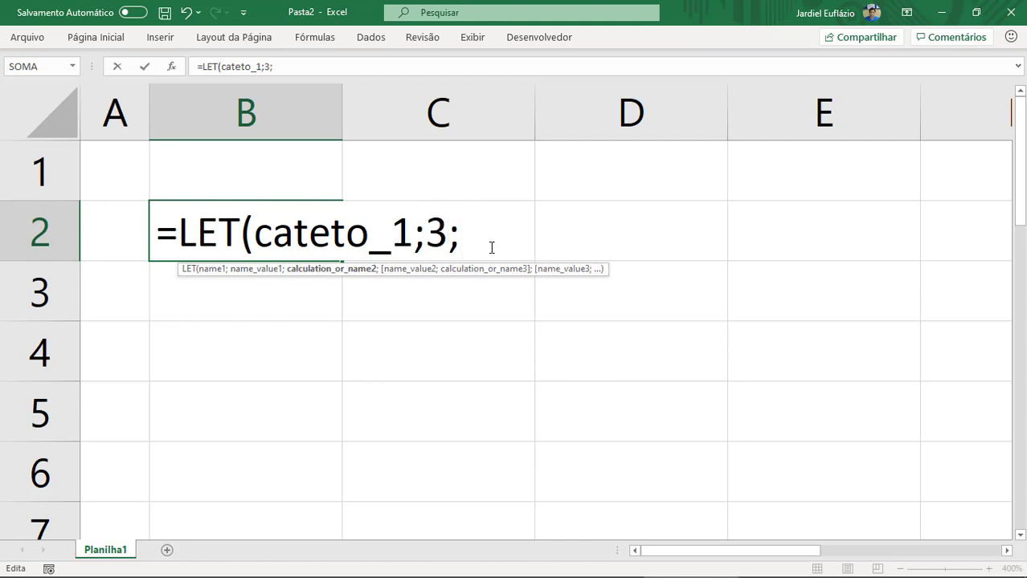
Step: Add a second LET name, cateto_2, with the value 4
type("cateto_")
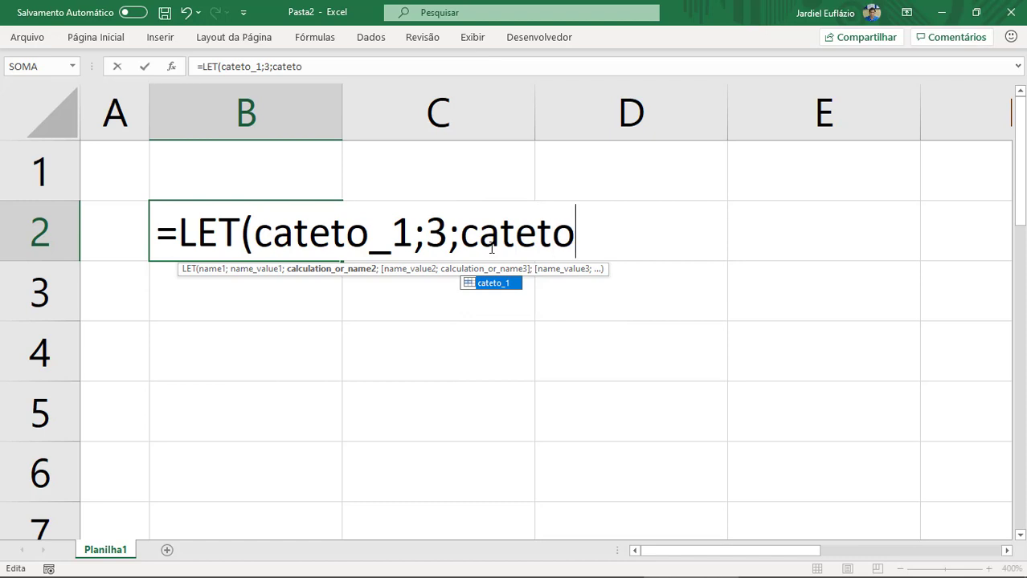
type("2;")
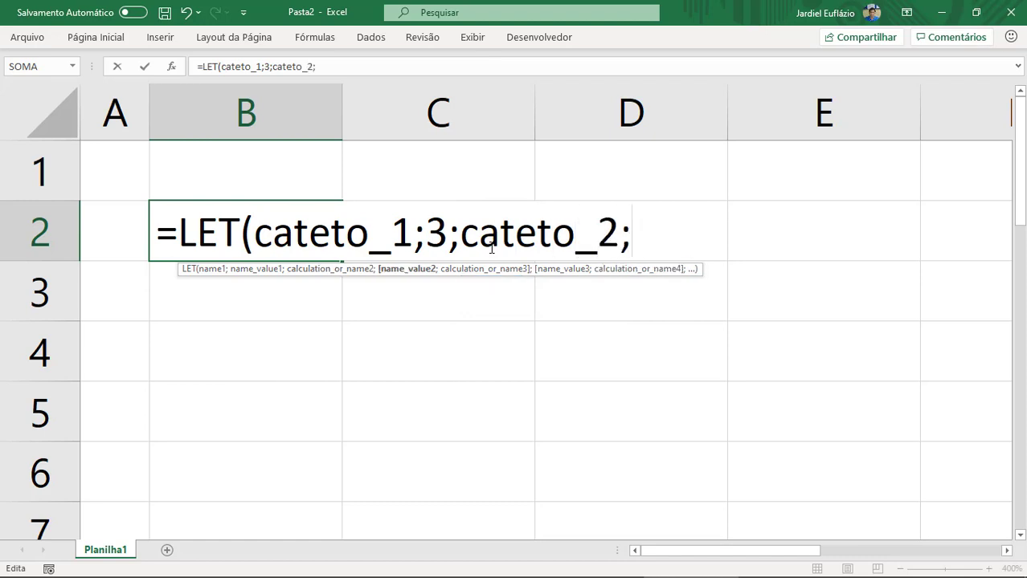
type("4;")
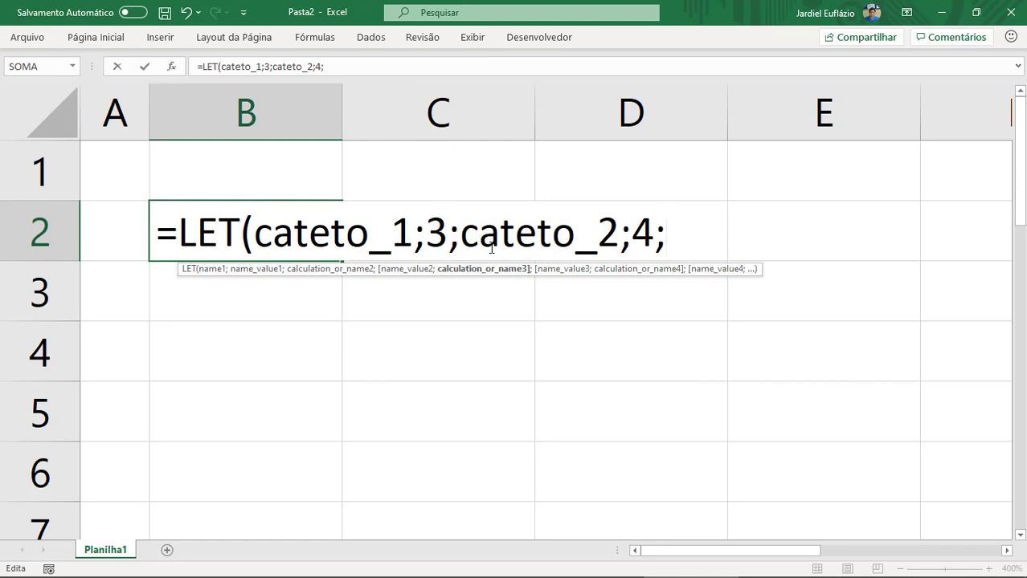
Step: Complete the LET formula with the calculation RAIZ(cateto_1^2+cateto_2^2) and enter it in the cell
type("raiz")
key("Tab")
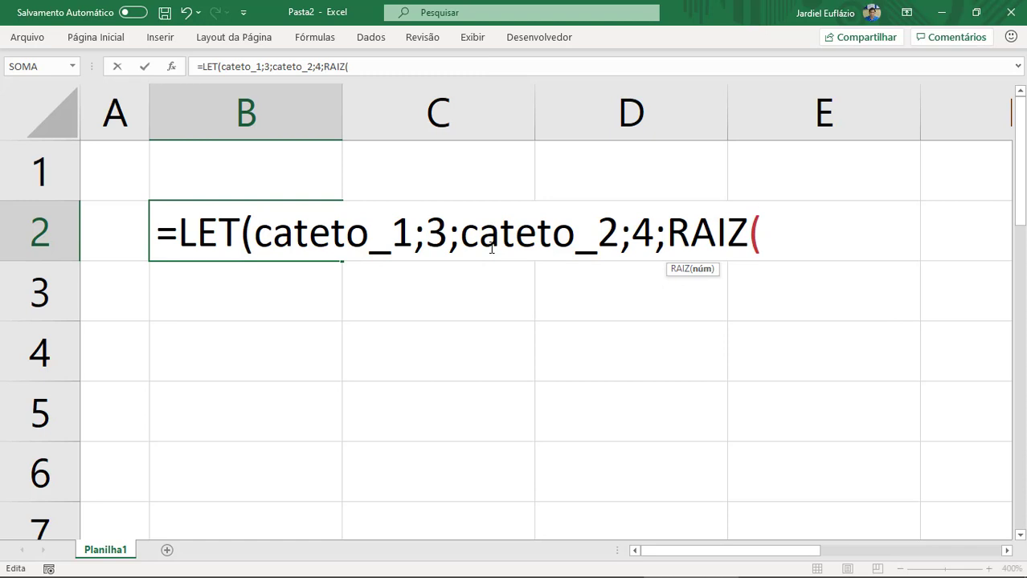
type("cate")
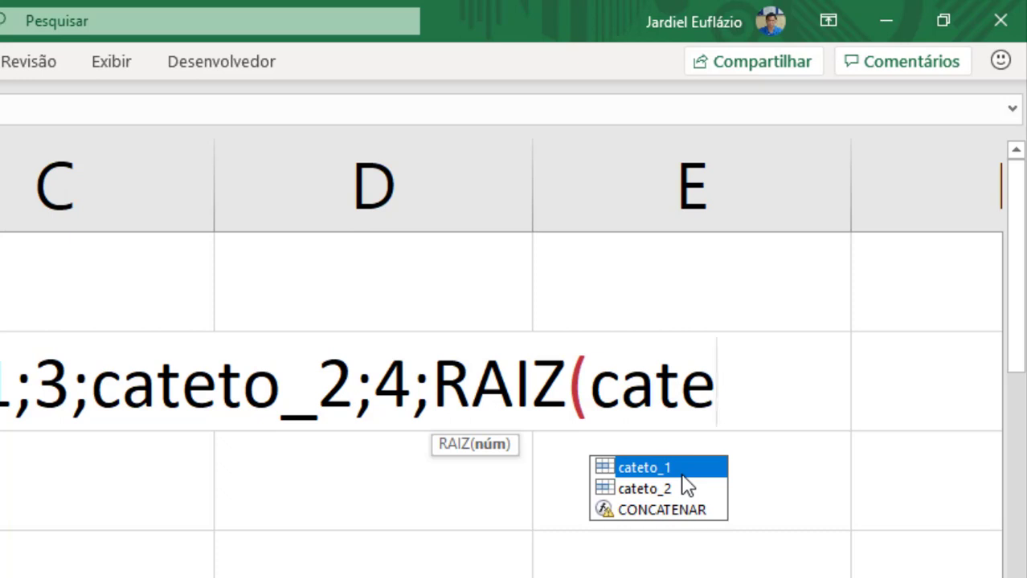
key("Tab")
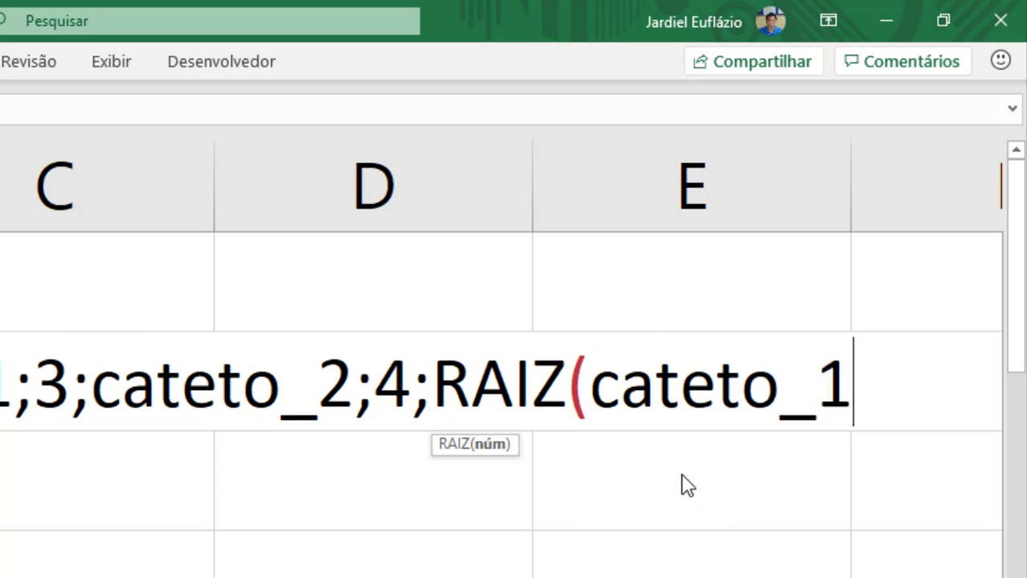
type("^2")
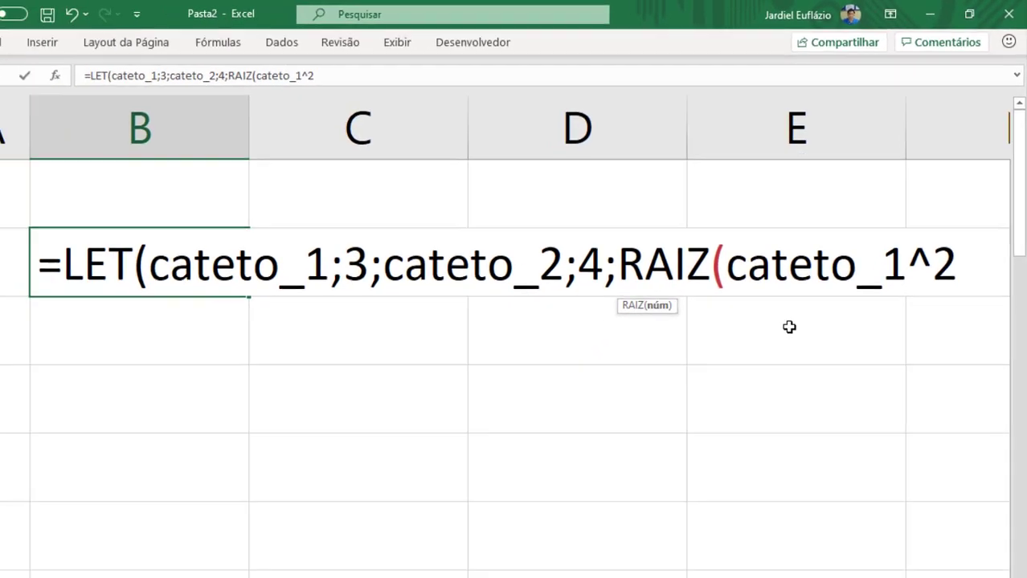
type("+cate")
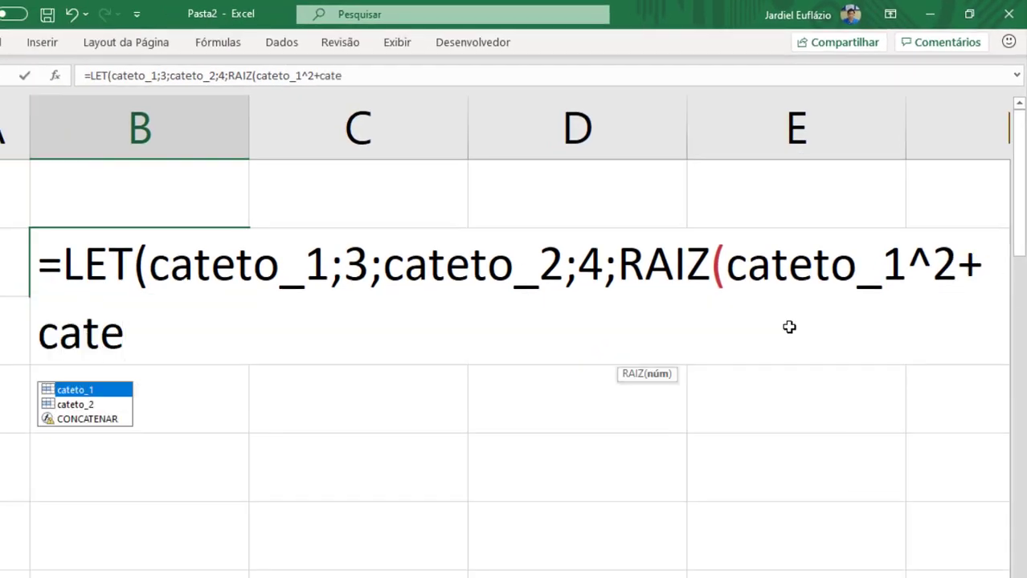
key("Down")
key("Tab")
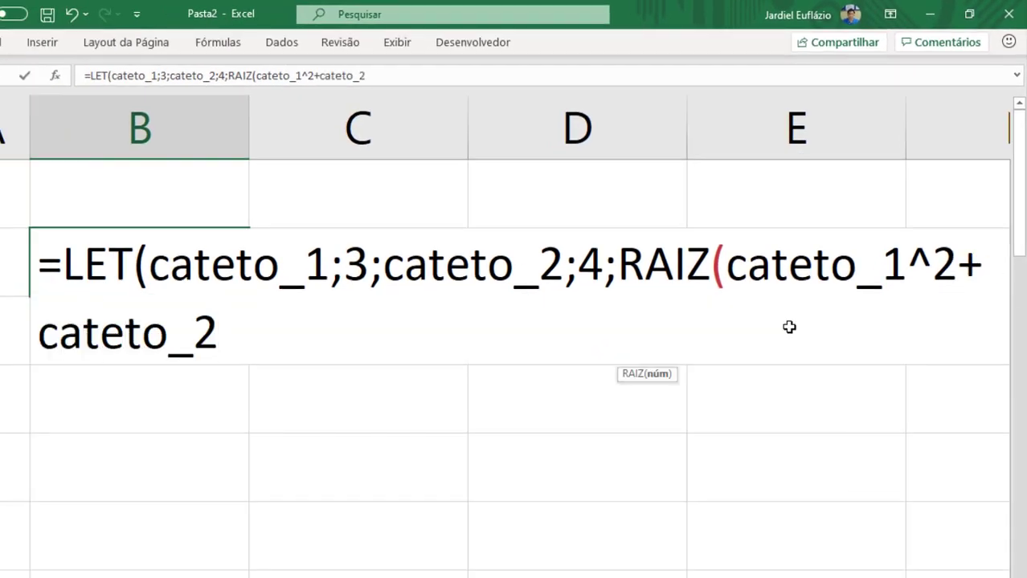
type("^2)")
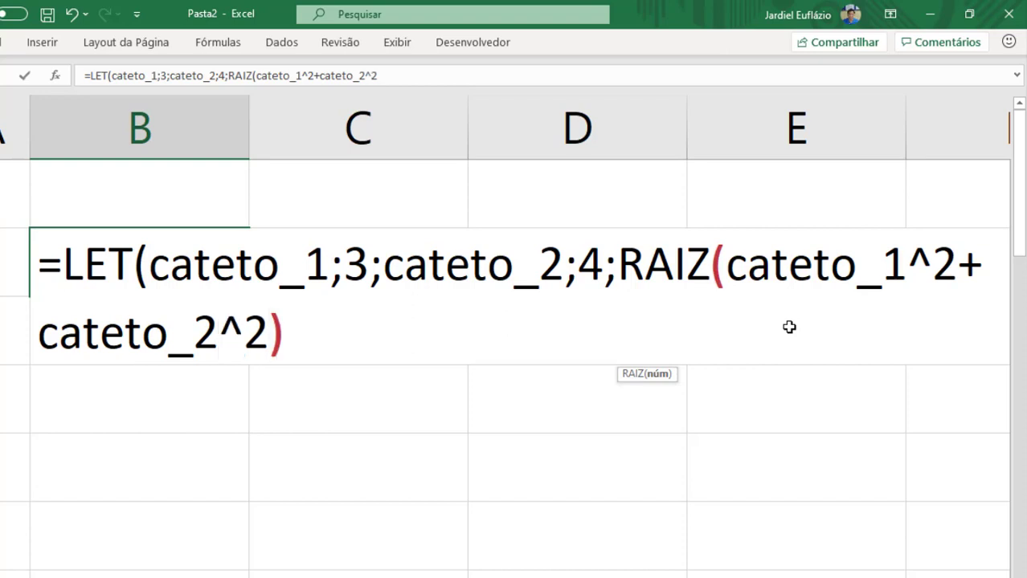
type(")")
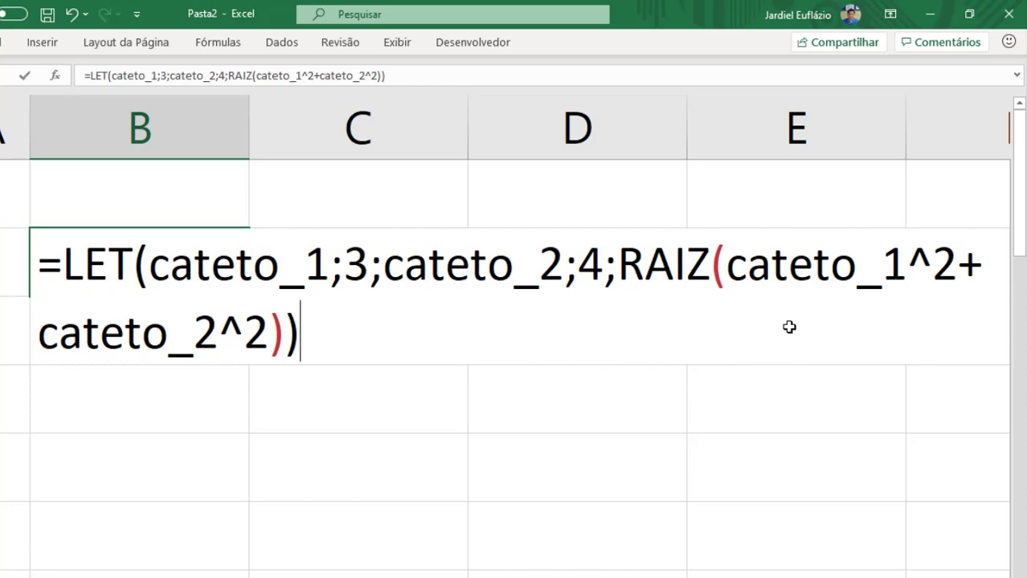
key("Return")
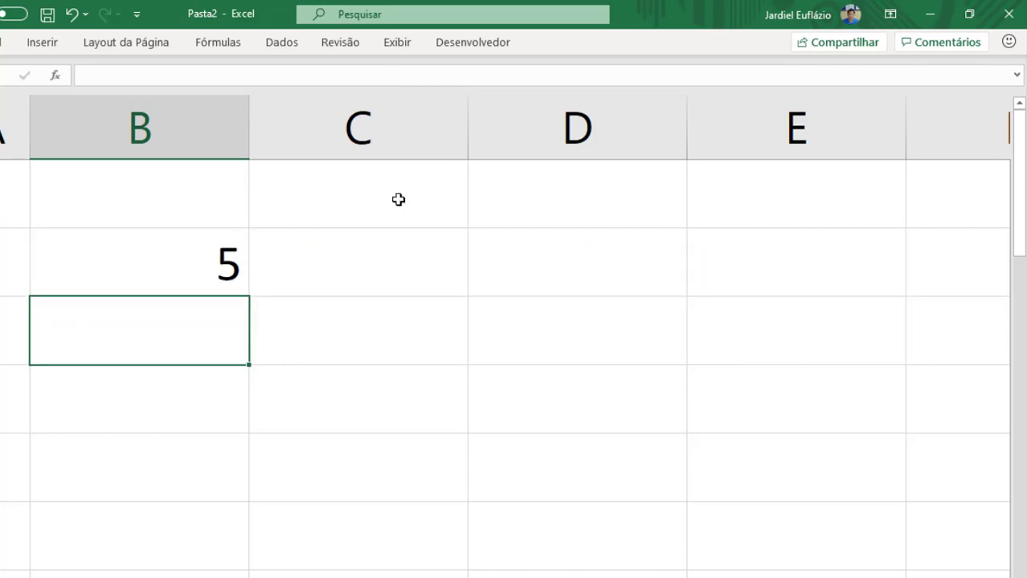
Step: Center the contents of cell B2 horizontally
key("Up")
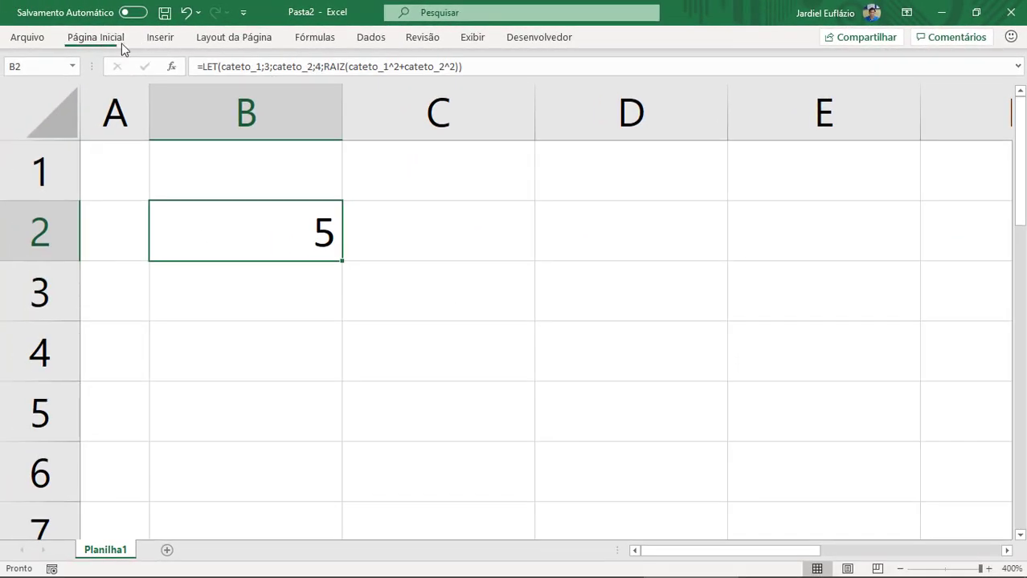
left_click(113, 38)
left_click(302, 90)
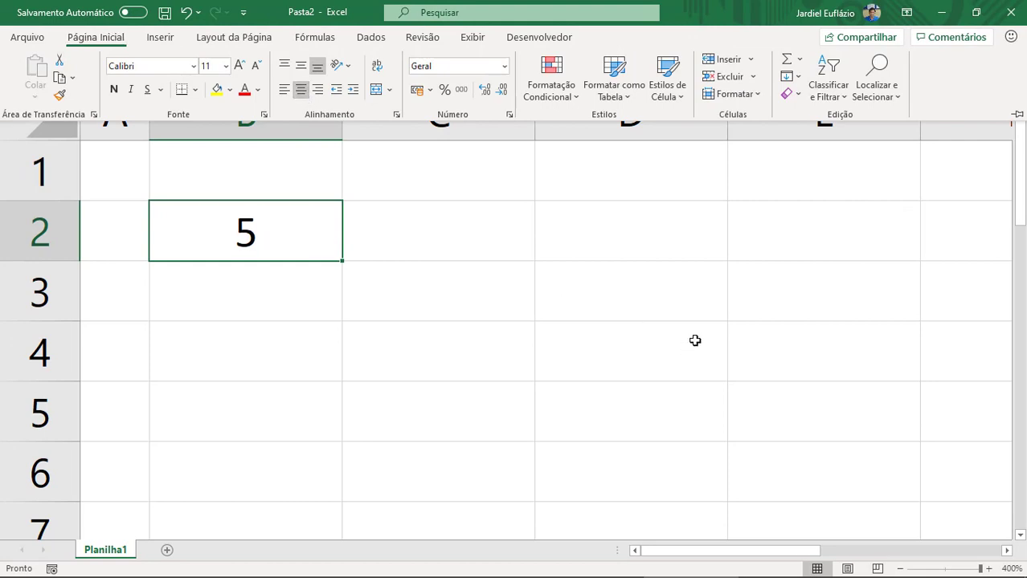
scroll(515, 313, "down", 2, "ctrl")
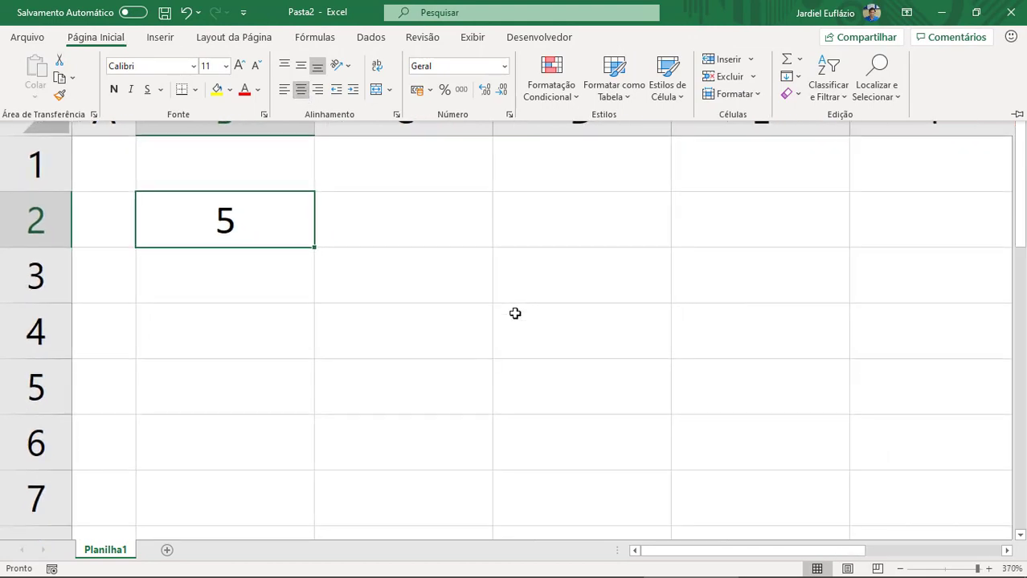
Step: Review the LET formula in cell B2 without changing it
double_click(300, 234)
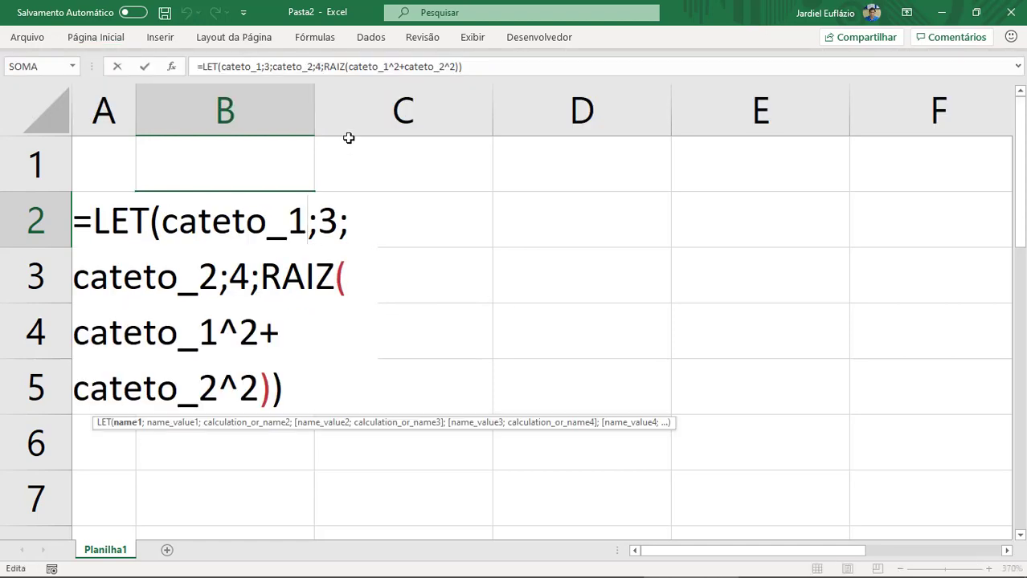
key("Escape")
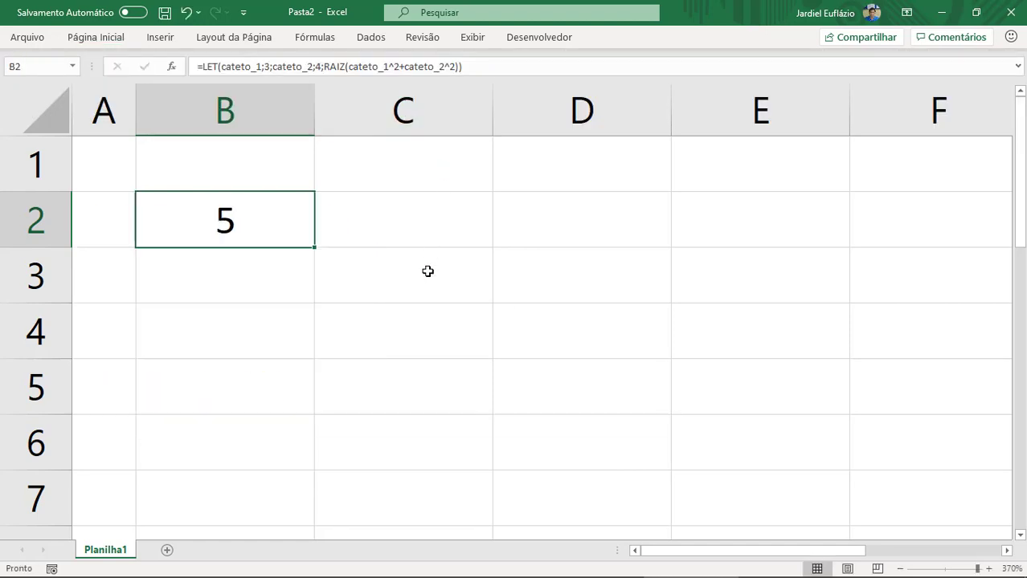
double_click(265, 215)
key("Escape")
Step: Check the autocomplete suggestions for "=ca" in cell C3, leaving the cell empty
left_click(452, 264)
type("=c")
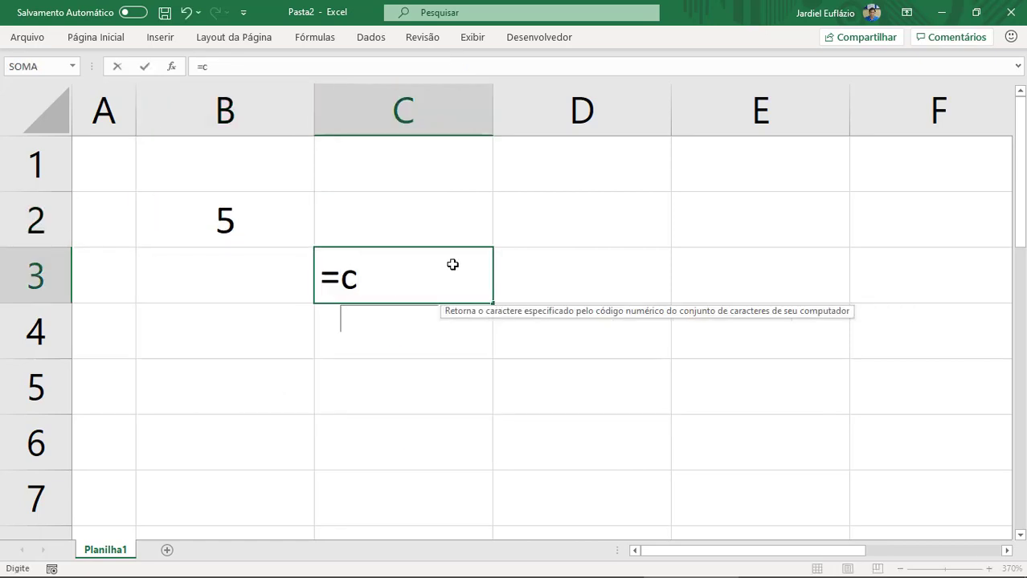
type("a")
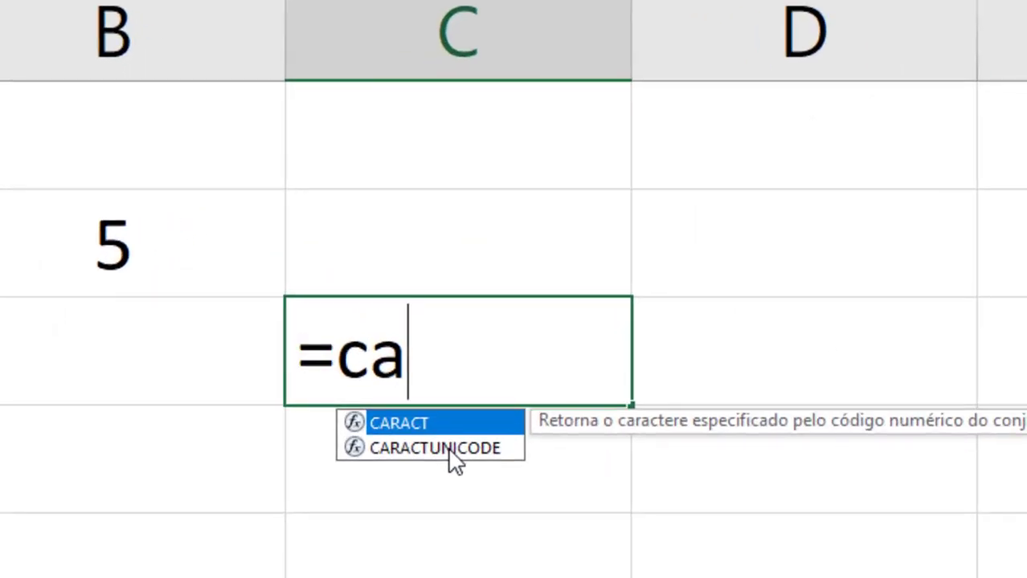
key("Escape")
key("Escape")
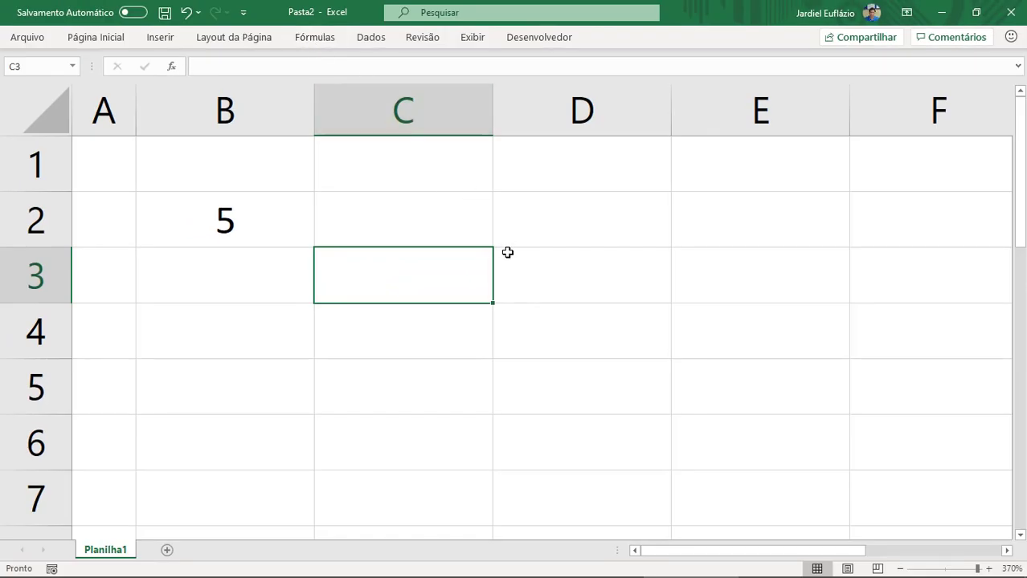
Step: Inspect the workbook's defined names in the Name Manager and close it
key("ctrl+F3")
left_click_drag(293, 164, 429, 163)
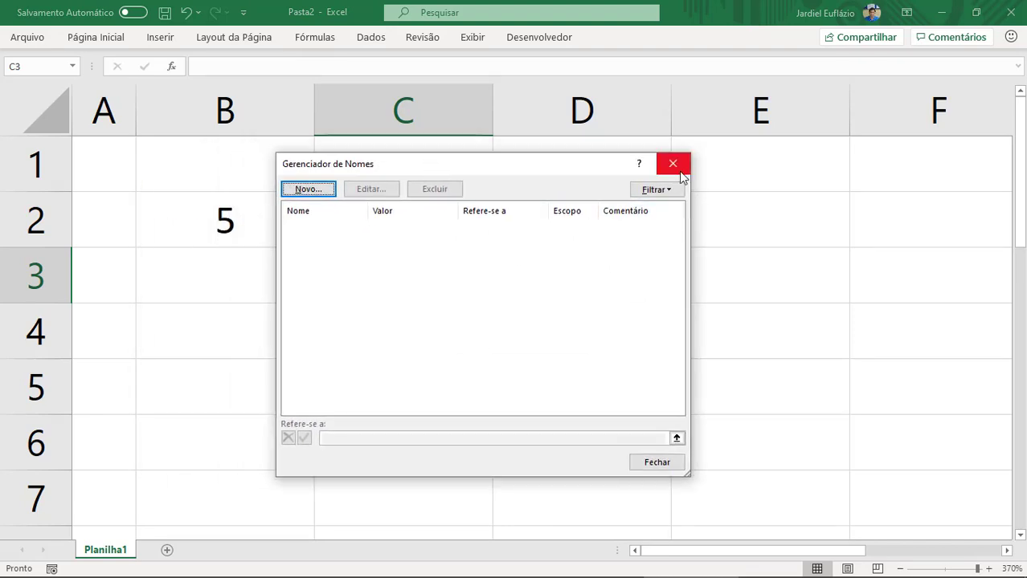
left_click(675, 165)
Step: Inspect the List criterion and its source field in the data validation settings for cell D3, then cancel without applying
left_click(537, 298)
left_click(325, 40)
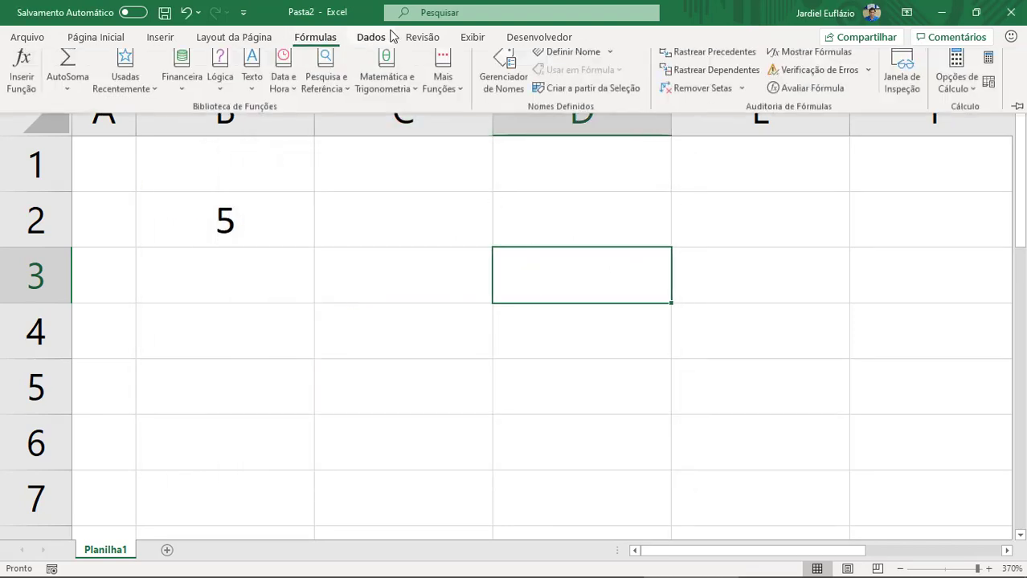
left_click(370, 37)
left_click(650, 111)
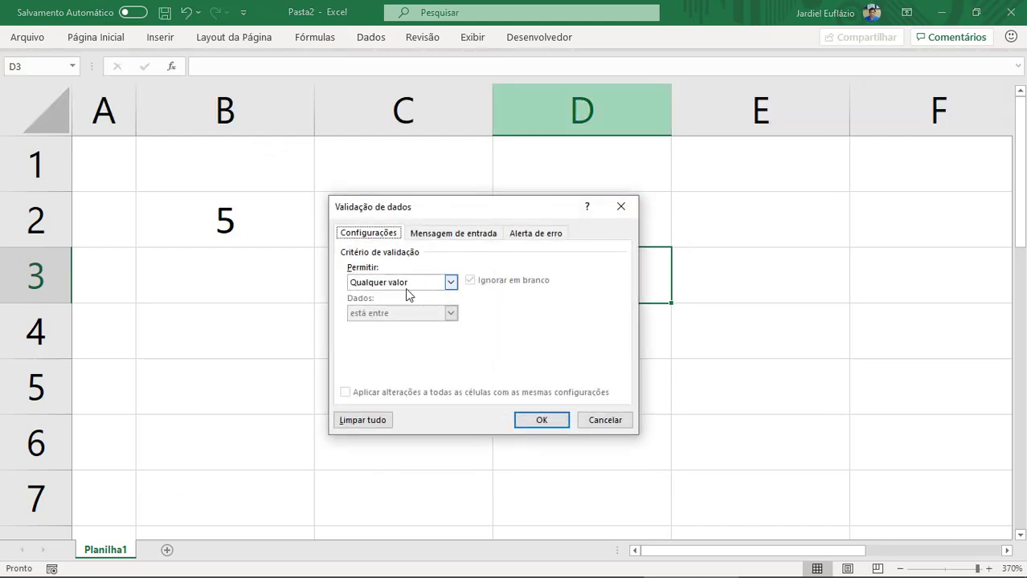
left_click(405, 288)
left_click(380, 324)
left_click(402, 371)
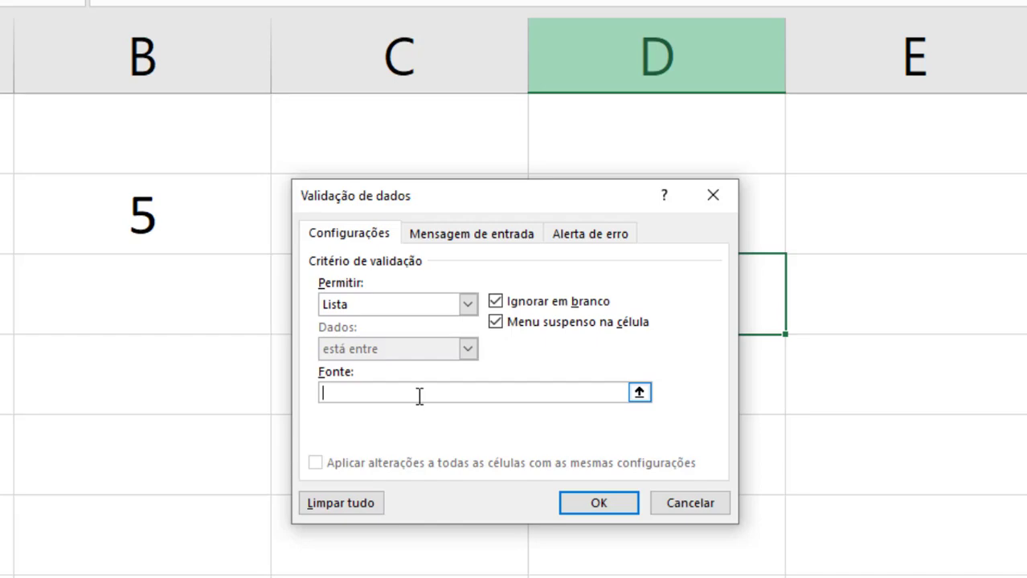
left_click(689, 504)
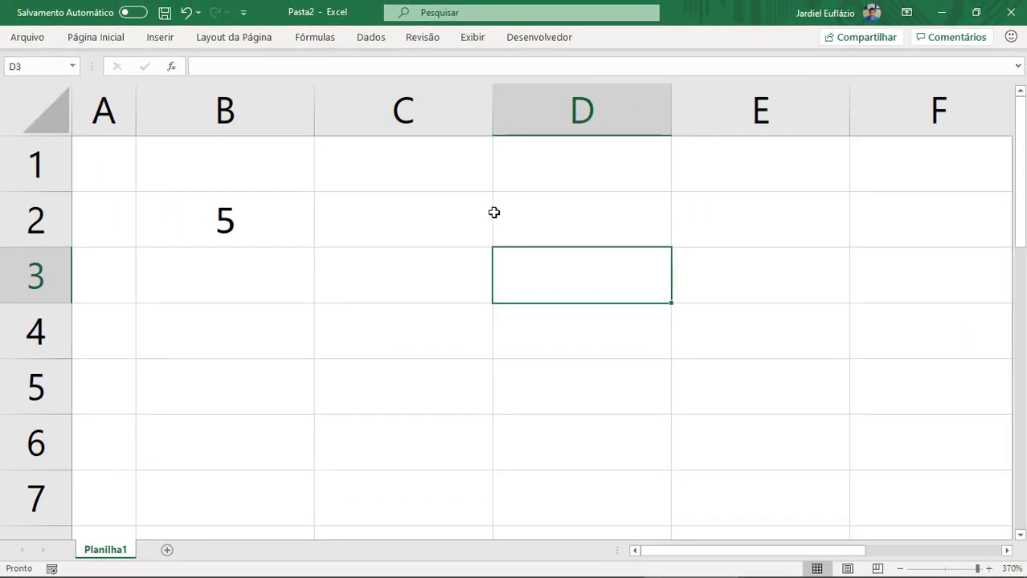
Step: Remove the horizontal centering from cell B2
scroll(229, 225, "down", 5)
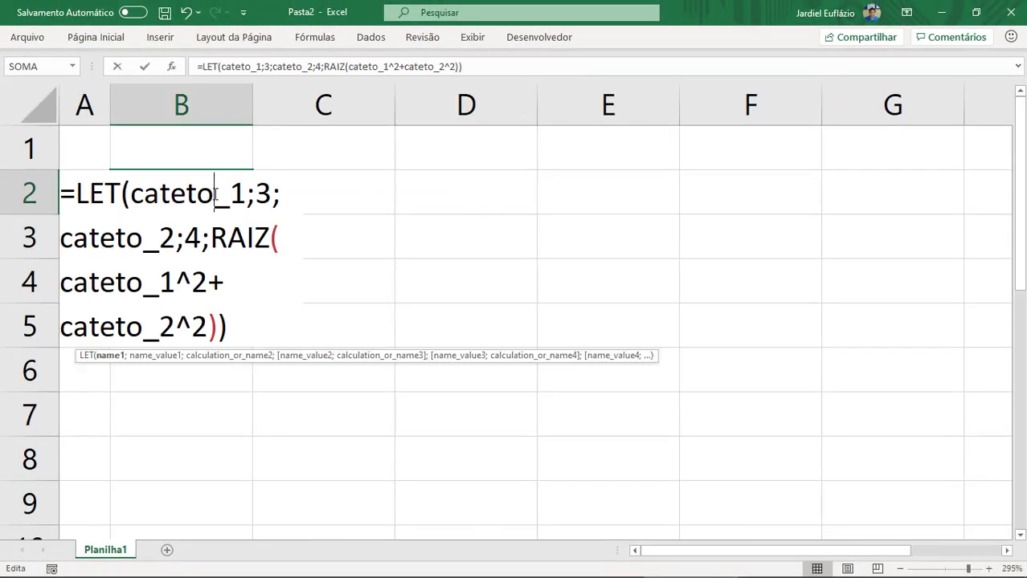
left_click(96, 37)
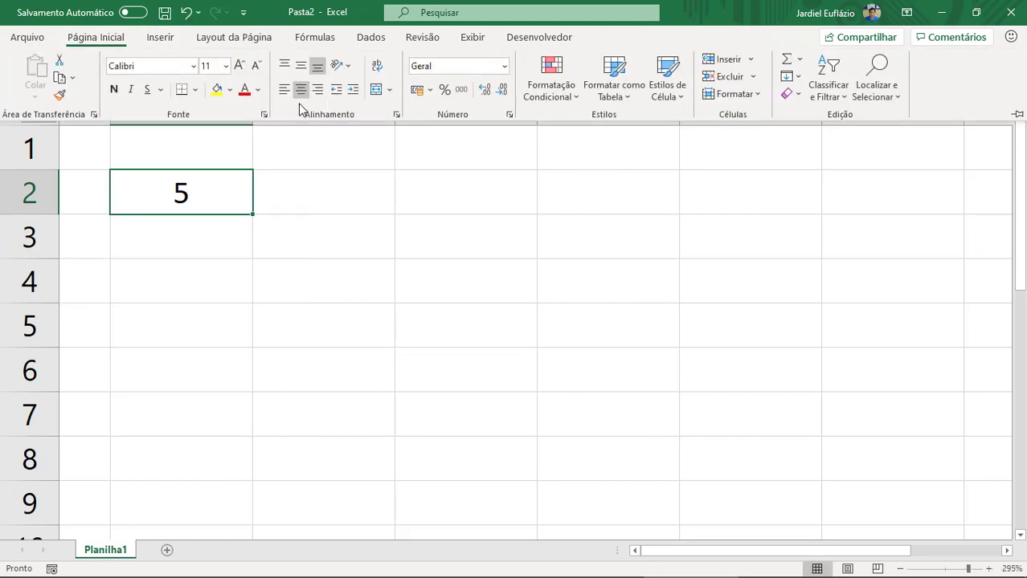
left_click(226, 206)
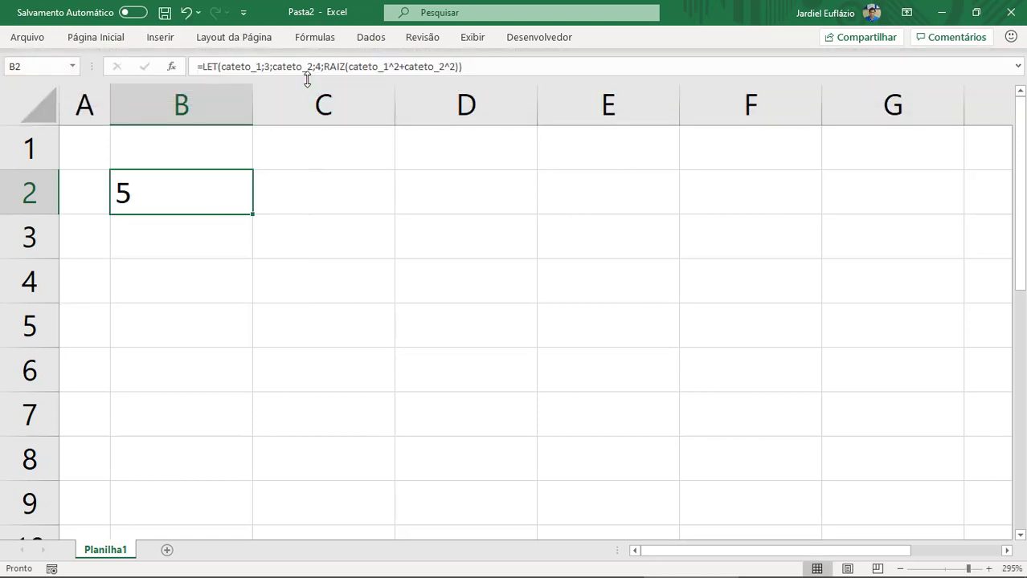
Step: Enlarge the formula bar and insert a line break after "cateto_1;3;" in the LET formula in cell B2
left_click_drag(307, 80, 350, 105)
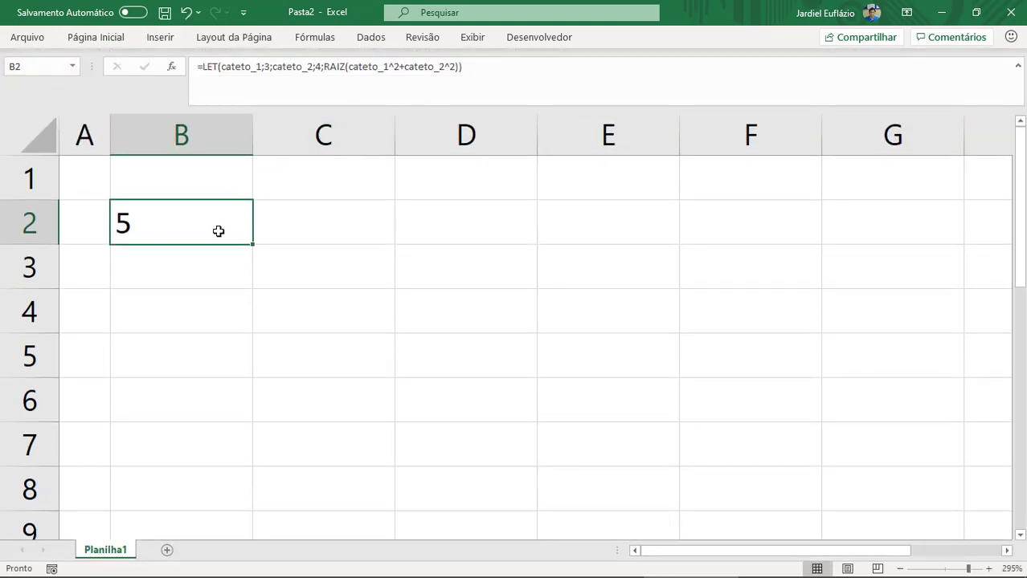
double_click(219, 232)
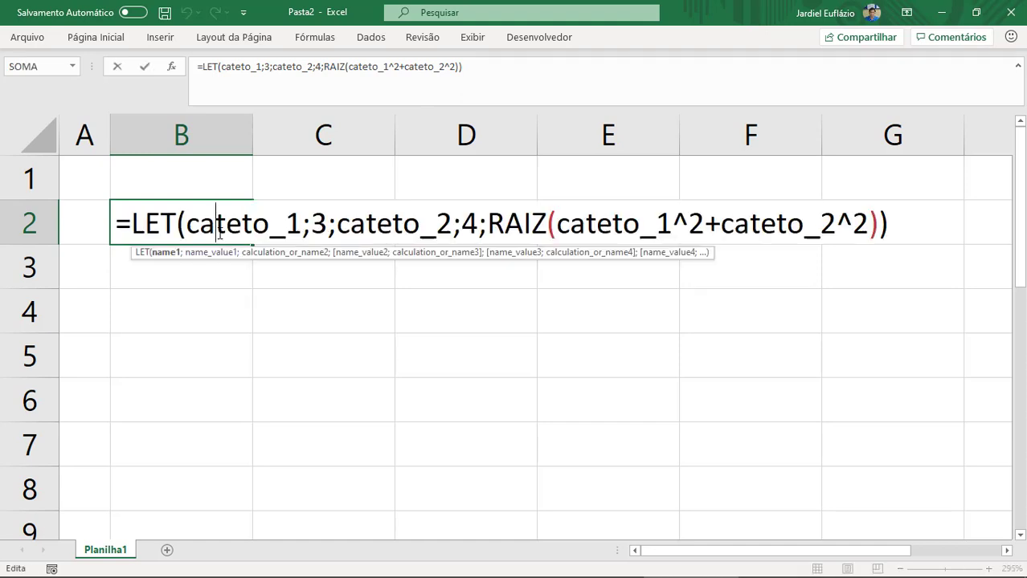
key("Escape")
double_click(211, 236)
key("Right")
key("Right")
key("Right")
key("Right")
key("Right")
key("Right")
key("Right")
key("Right")
key("Right")
key("alt+Return")
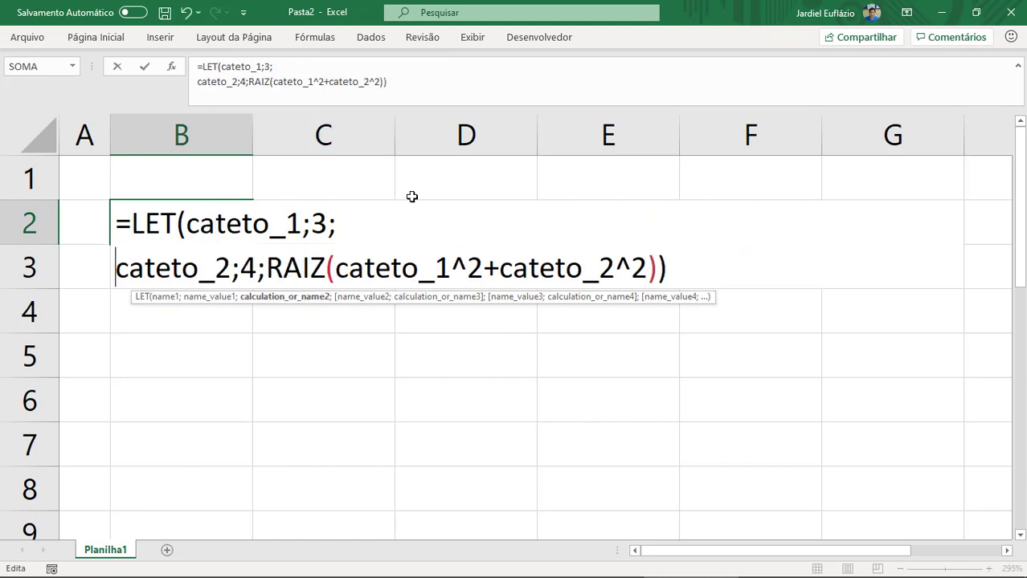
Step: Move the RAIZ calculation below "cateto_2;4;" with one blank line between them in the LET formula
left_click(273, 274)
key("alt+Return")
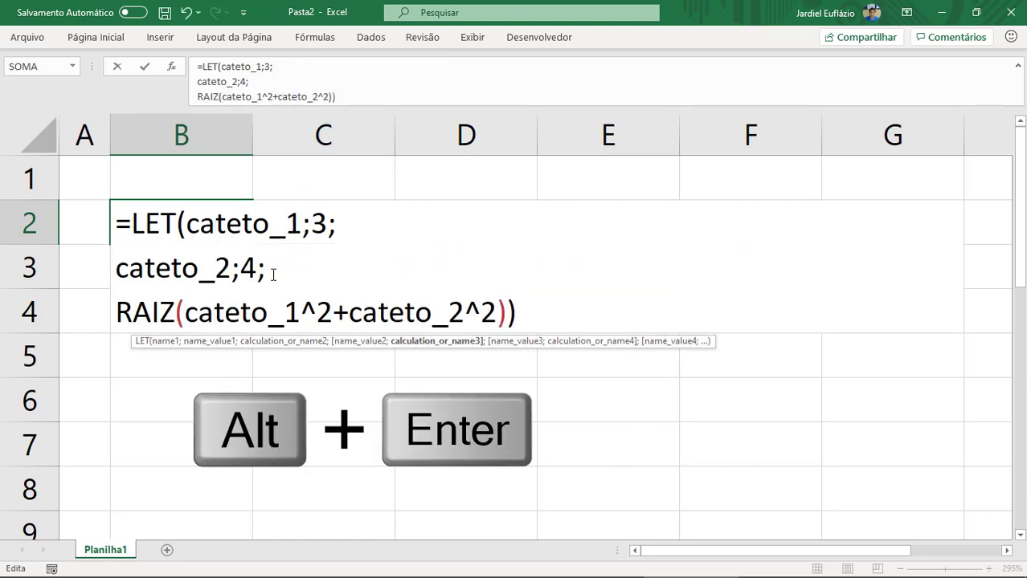
key("alt+Return")
left_click(541, 359)
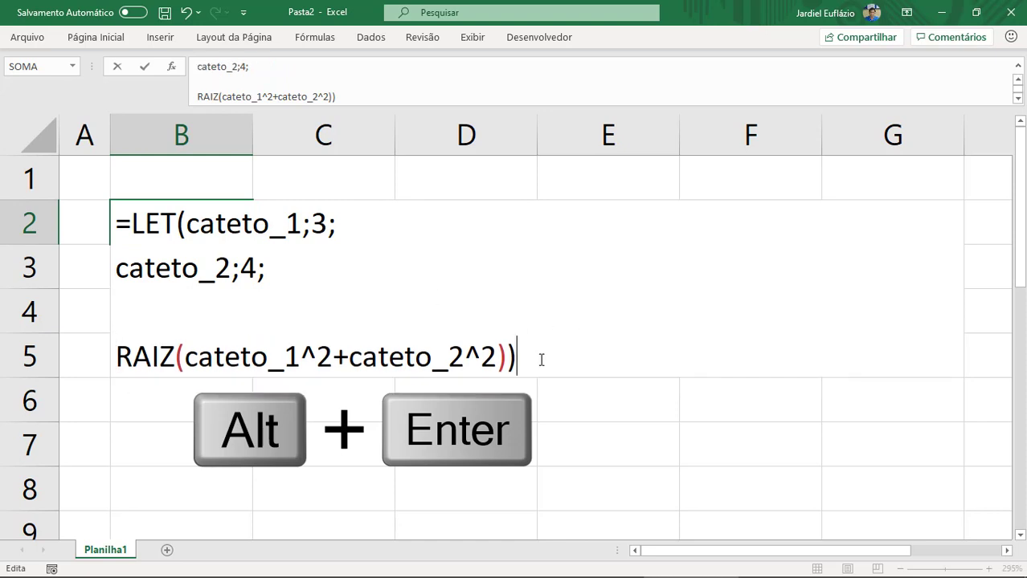
Step: Insert two line breaks right after "=LET(" so the cateto_1 pair starts on its own line
left_click(187, 223)
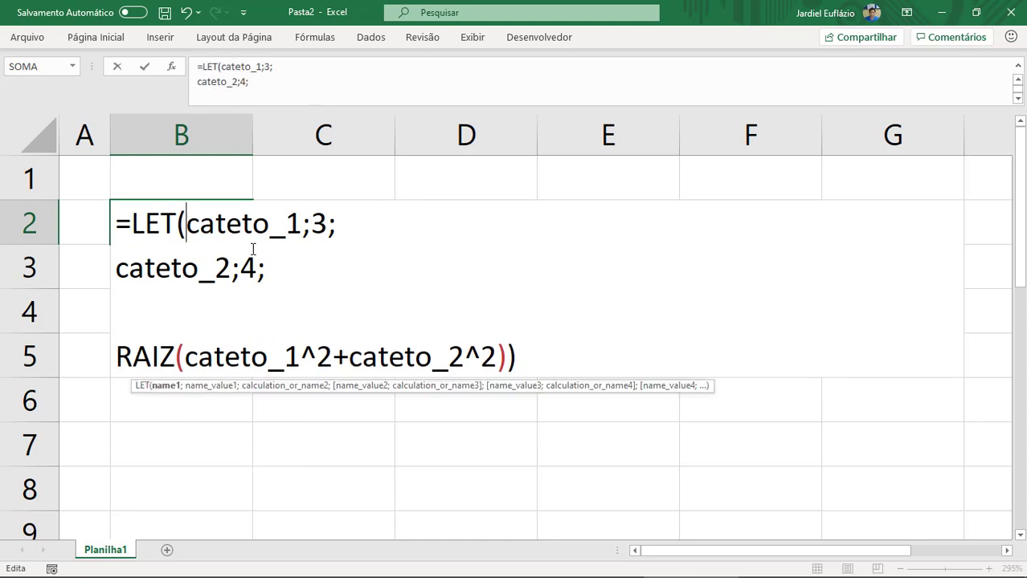
key("alt+Return")
key("alt+Return")
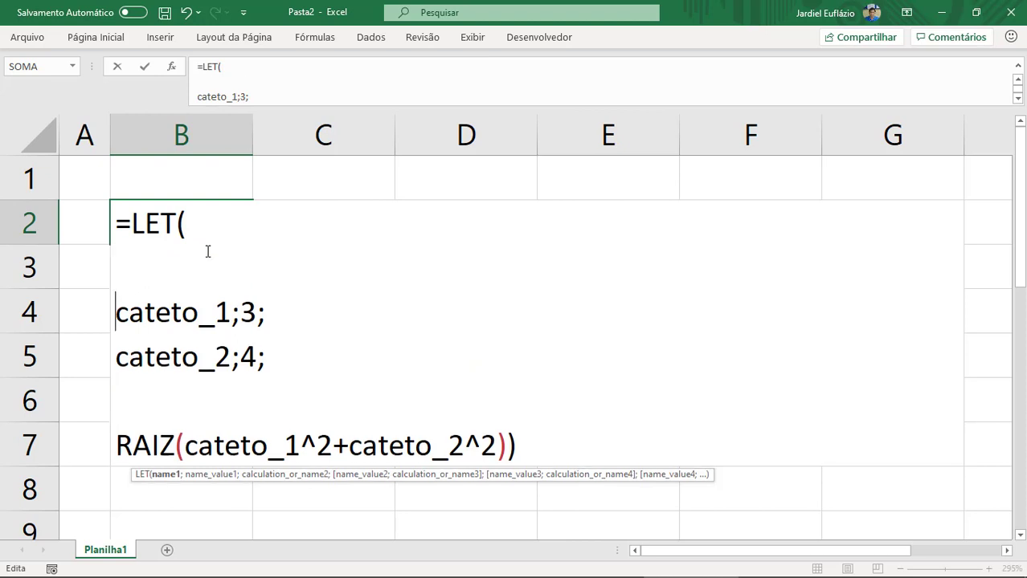
left_click_drag(156, 312, 292, 370)
Step: Add a new line below "cateto_2;4;" that declares the name "hipotenusa;"
left_click(304, 351)
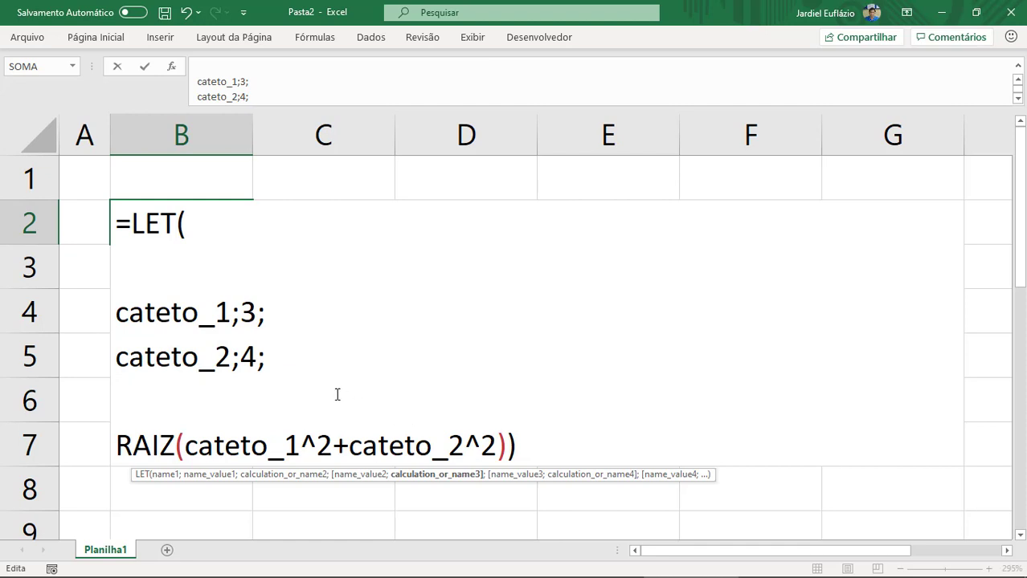
key("alt+Return")
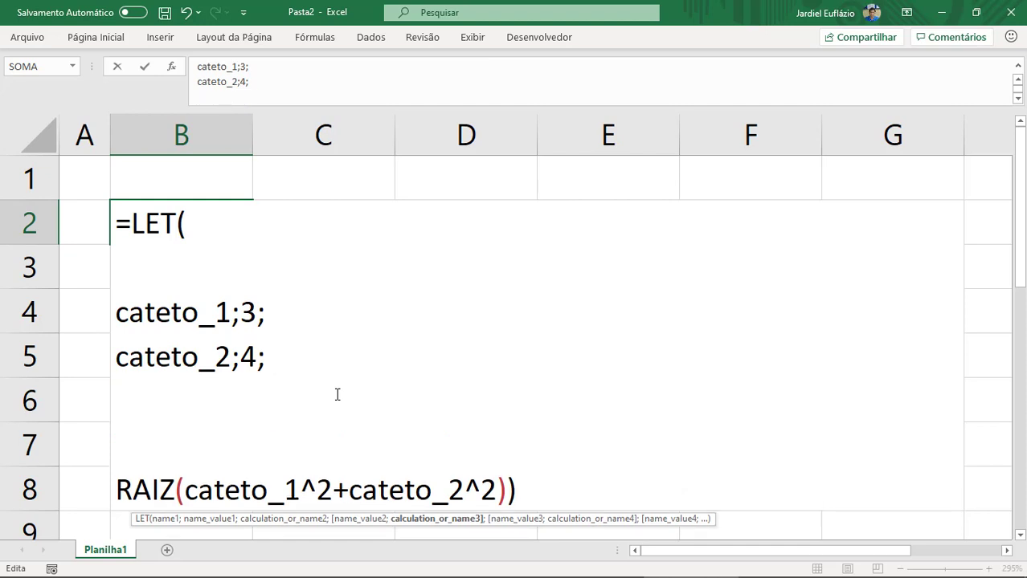
type("hi")
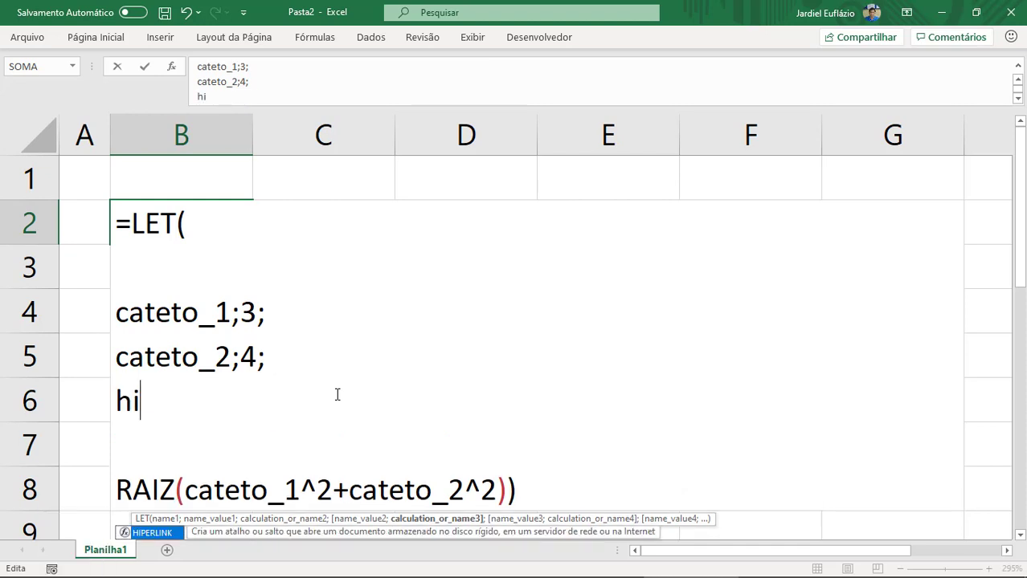
type("potebnu")
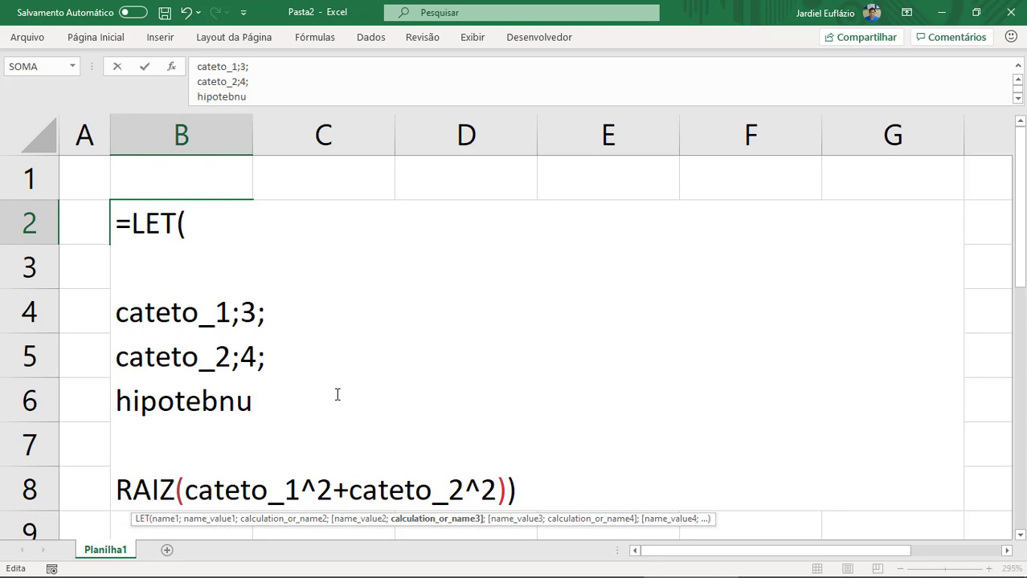
key("BackSpace")
key("BackSpace")
key("BackSpace")
type("nusa;")
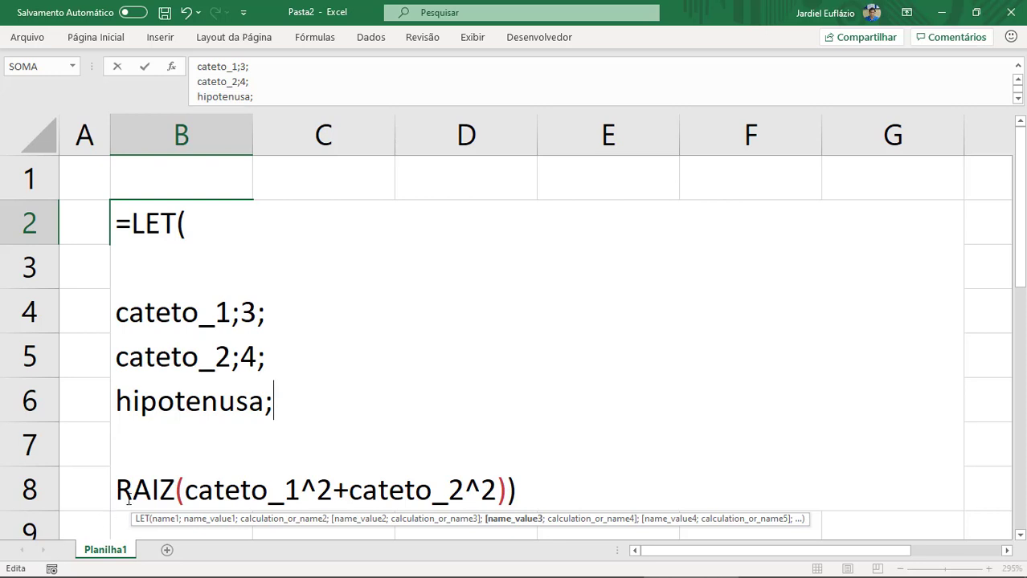
Step: Copy RAIZ(cateto_1^2+cateto_2^2) in as the value of hipotenusa and end that line with a semicolon
left_click_drag(119, 491, 506, 508)
key("ctrl+c")
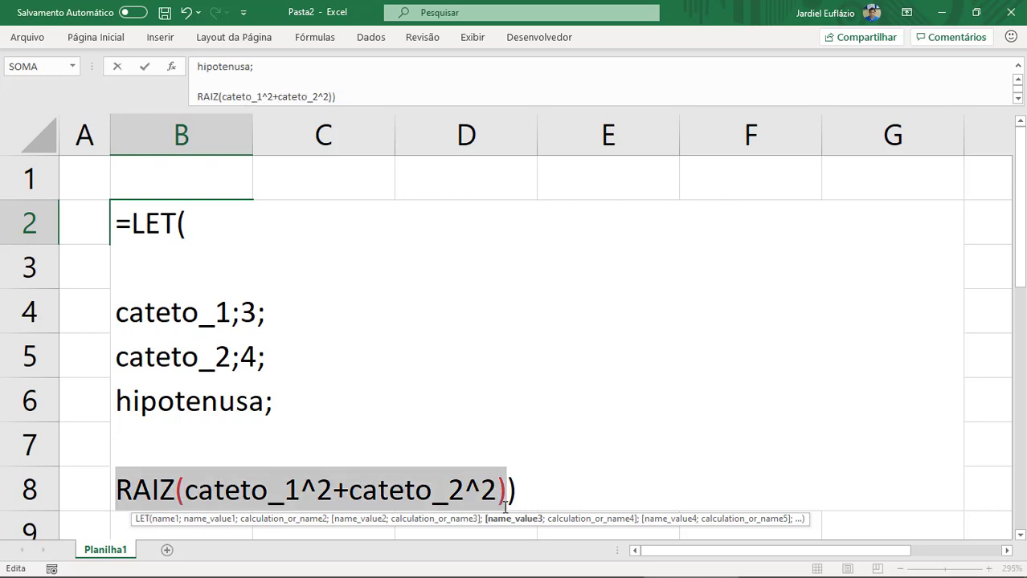
left_click(338, 401)
key("ctrl+v")
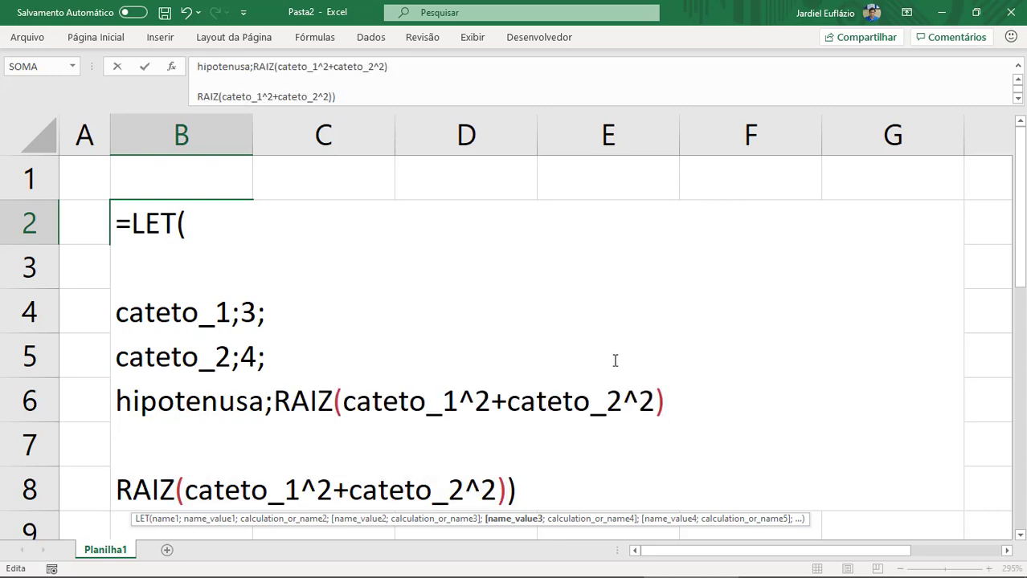
type(";")
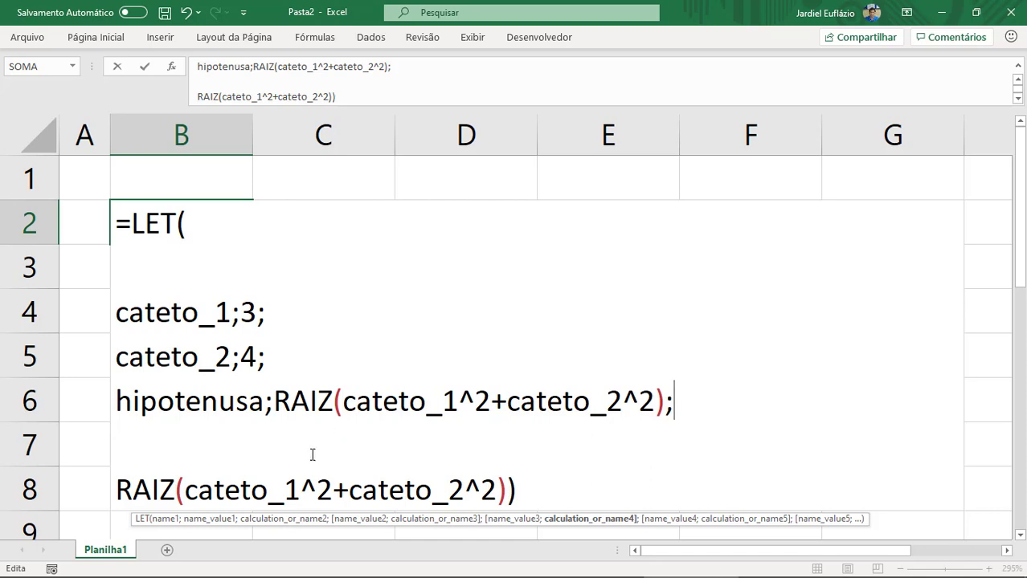
Step: Replace the final RAIZ calculation of the LET formula with the suggested name hipotenusa
left_click_drag(117, 497, 506, 490)
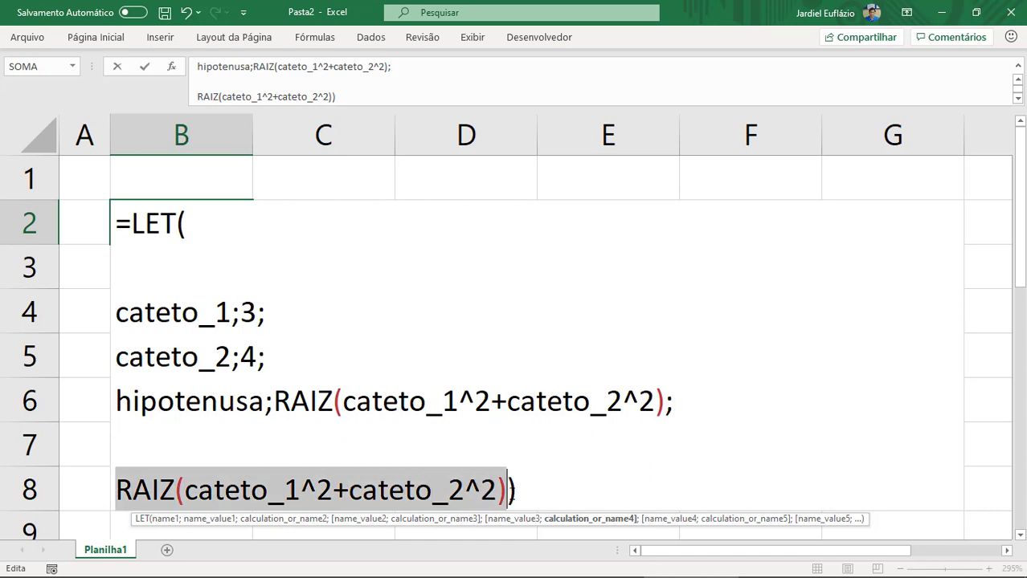
type("hip")
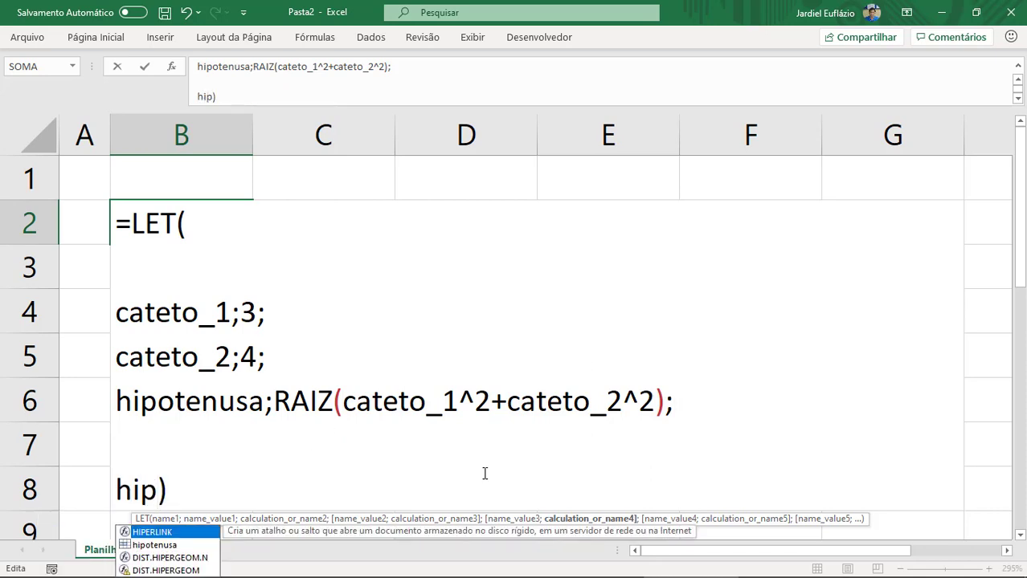
key("Down")
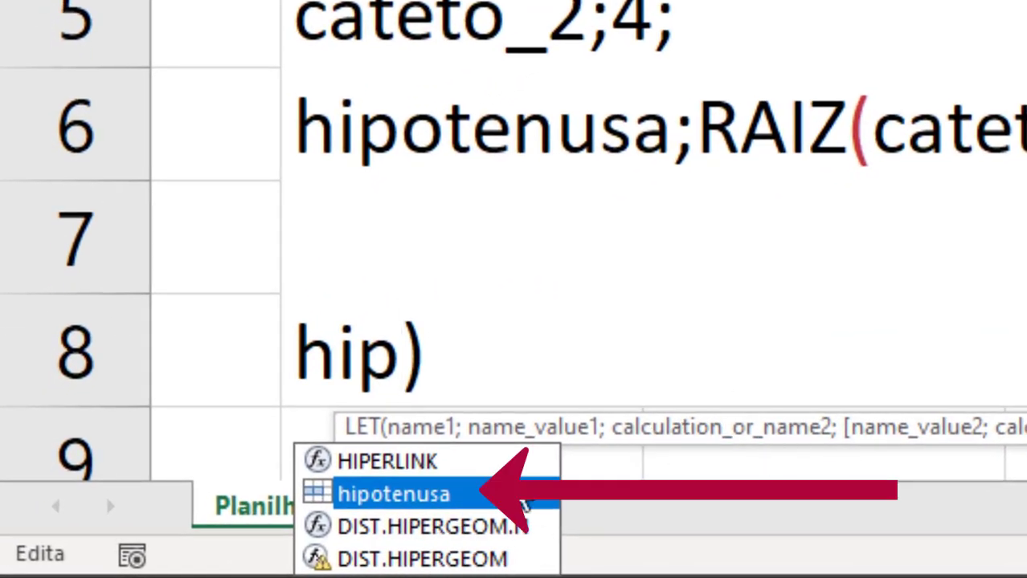
double_click(520, 494)
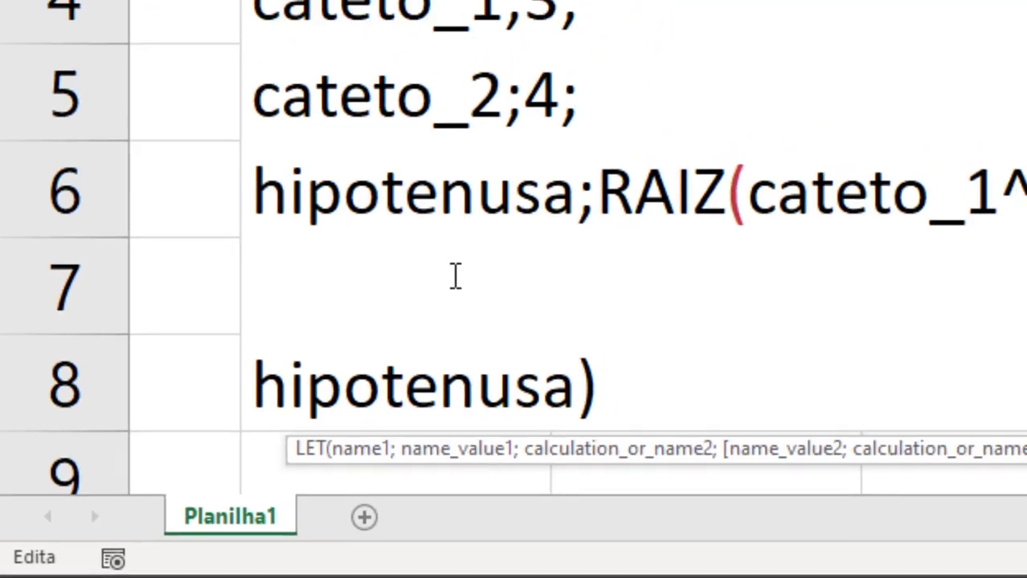
Step: Delete the two blank lines inside the LET formula and commit it to cell B2
left_click(277, 158)
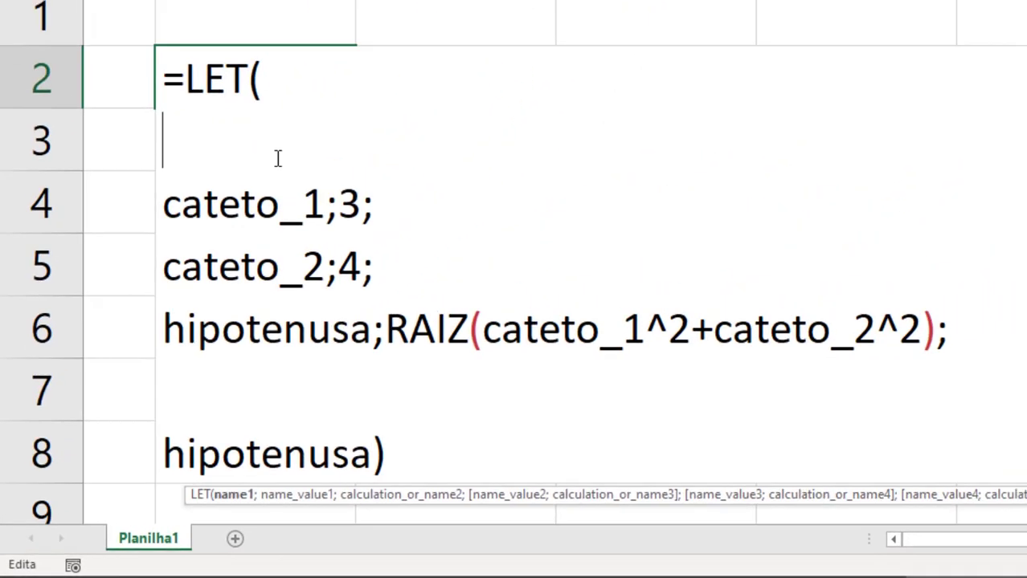
key("Delete")
left_click(223, 317)
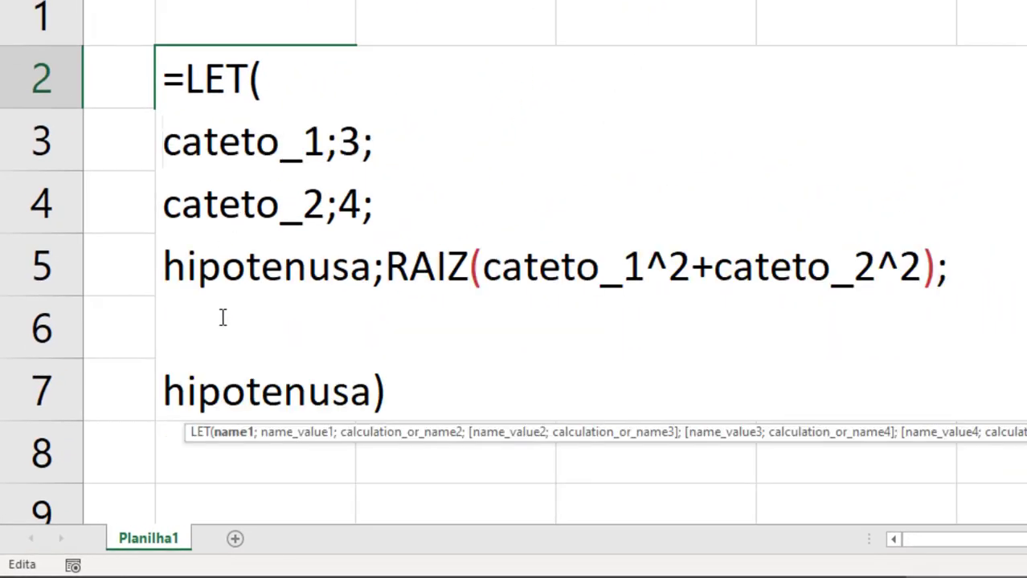
key("Delete")
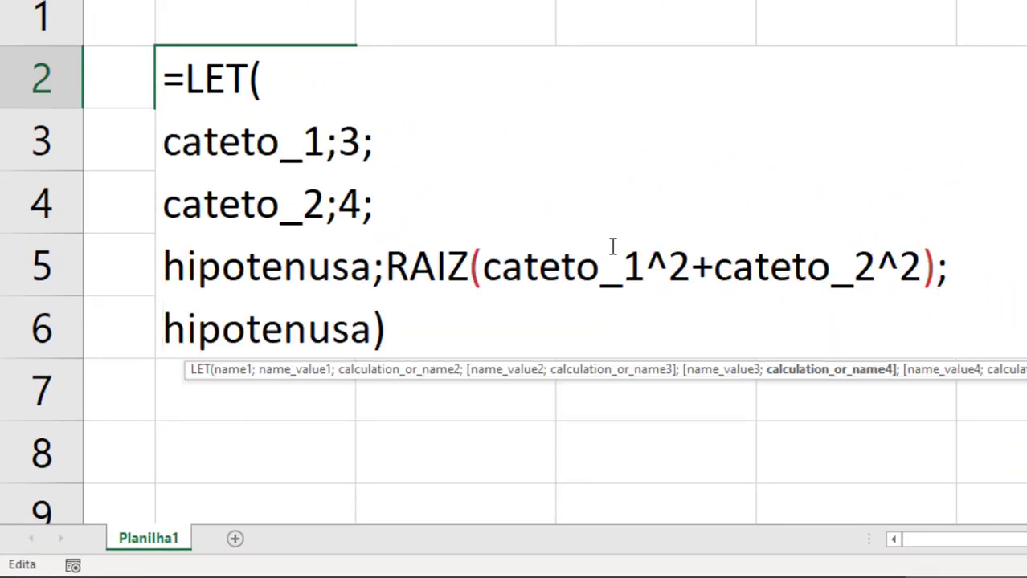
key("Return")
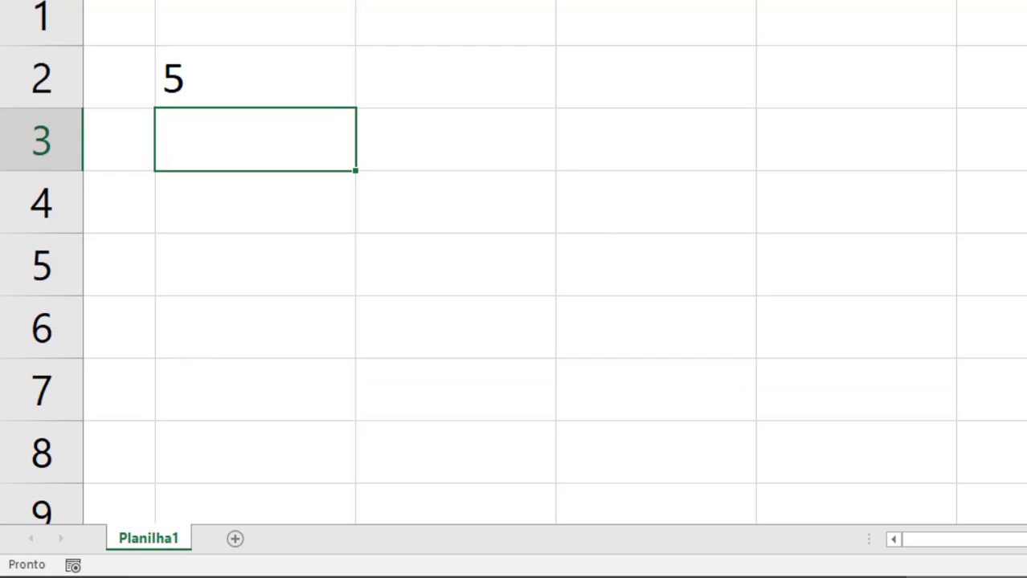
Step: Close the practice workbook and switch to the presentation about the LET function
key("ctrl+w")
left_click(808, 315)
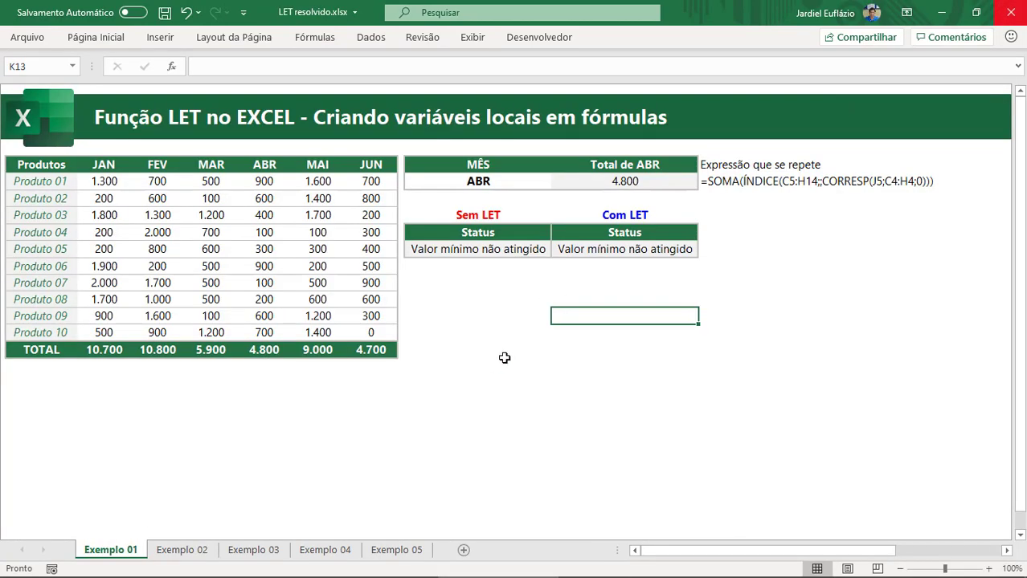
key("alt+Tab")
key("alt+Tab")
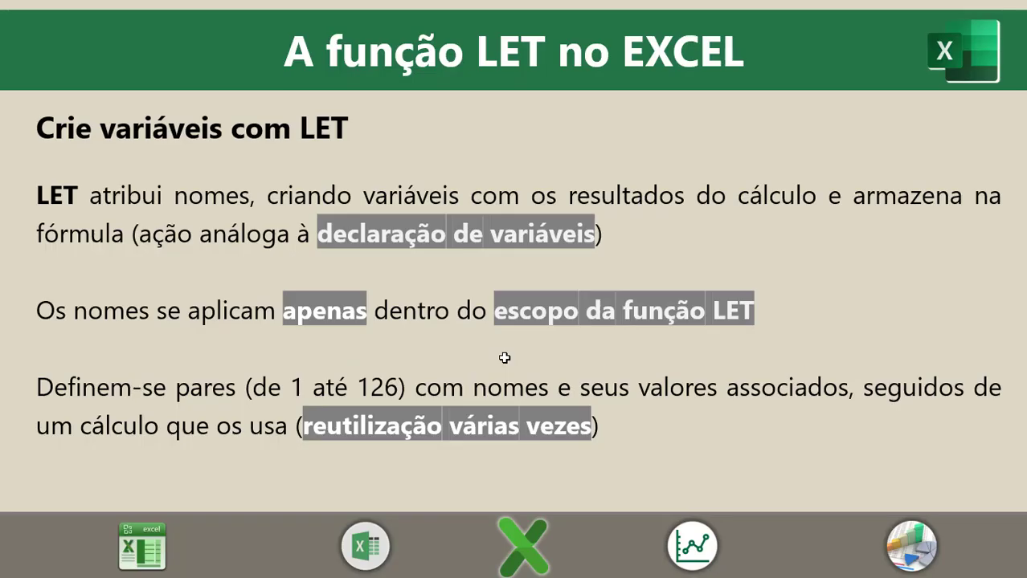
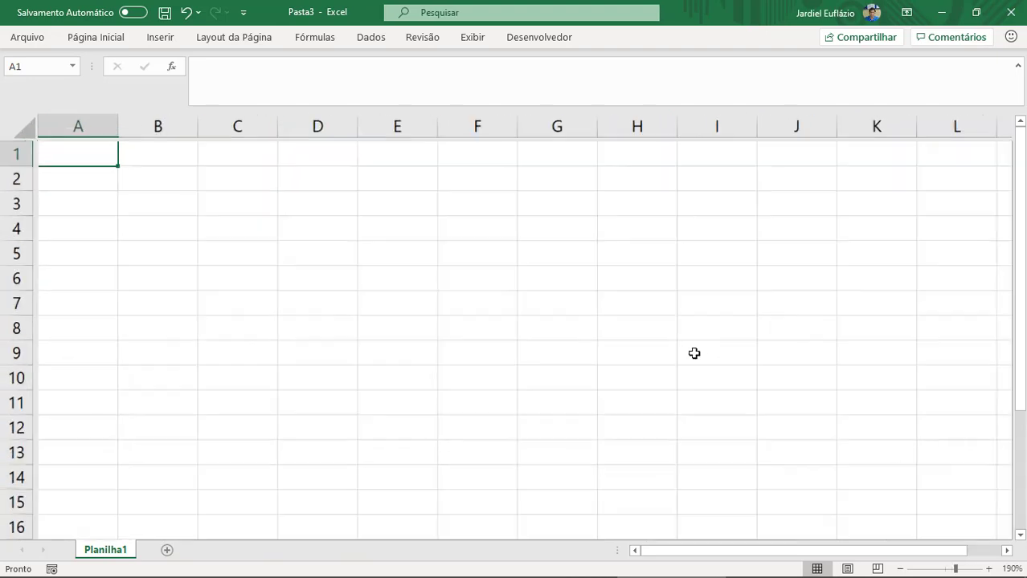
Step: Shrink the formula bar to a single line in the blank workbook and zoom the worksheet to 370%
left_click_drag(527, 107, 528, 76)
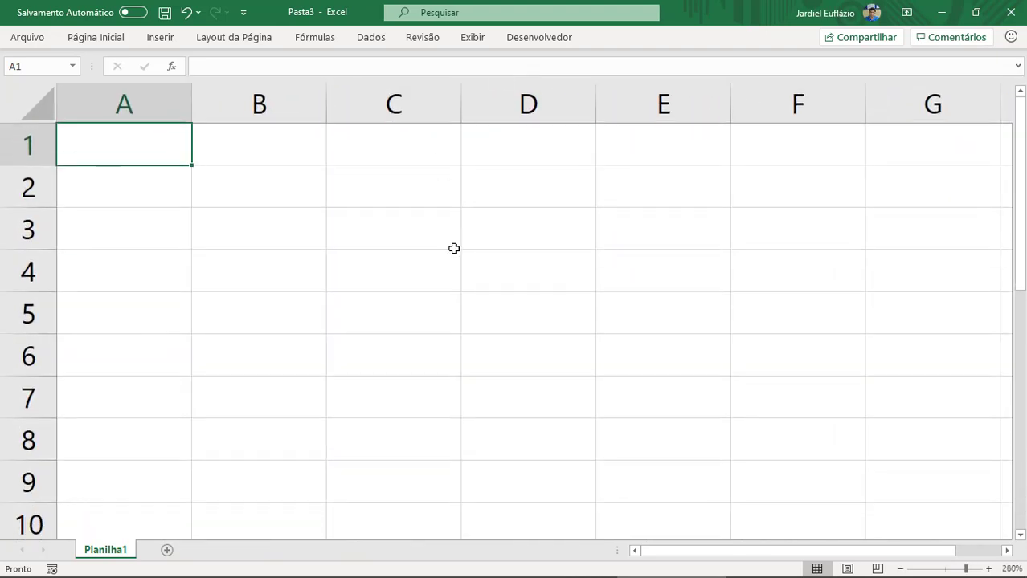
scroll(467, 298, "up", 9)
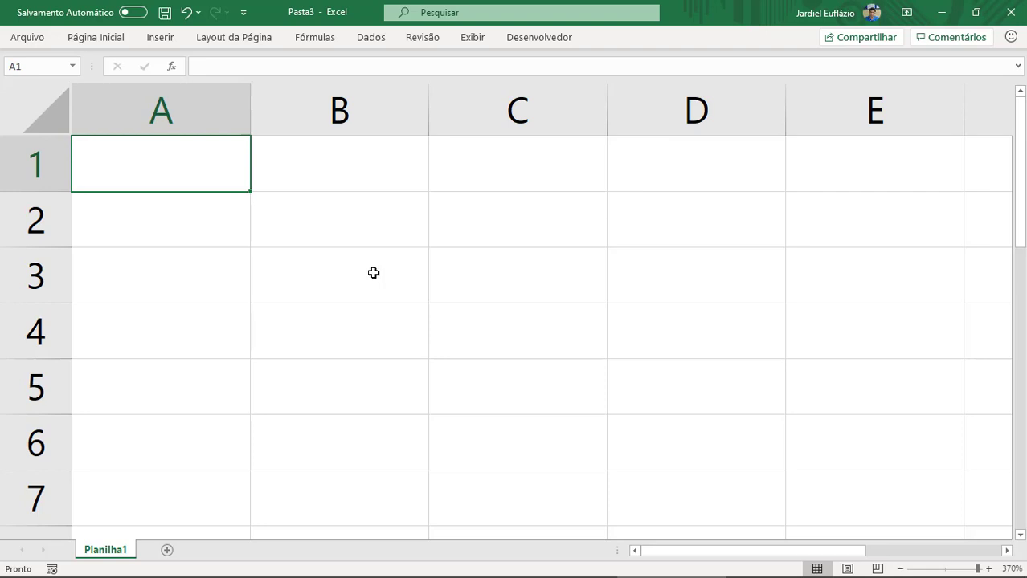
Step: Enter the formula =a+5 in cell B3 and check the Name Manager for defined names
left_click(374, 274)
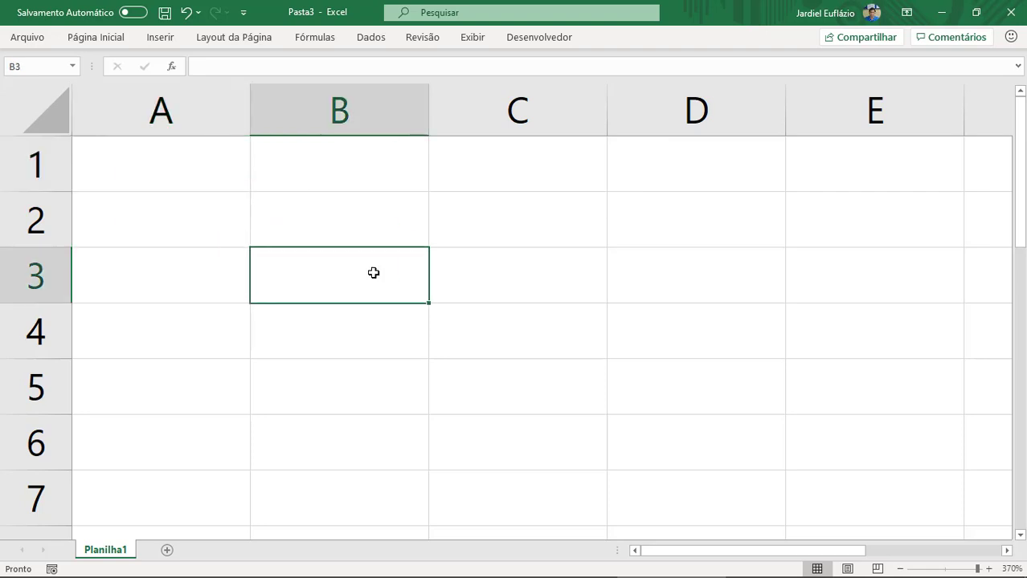
type("=a")
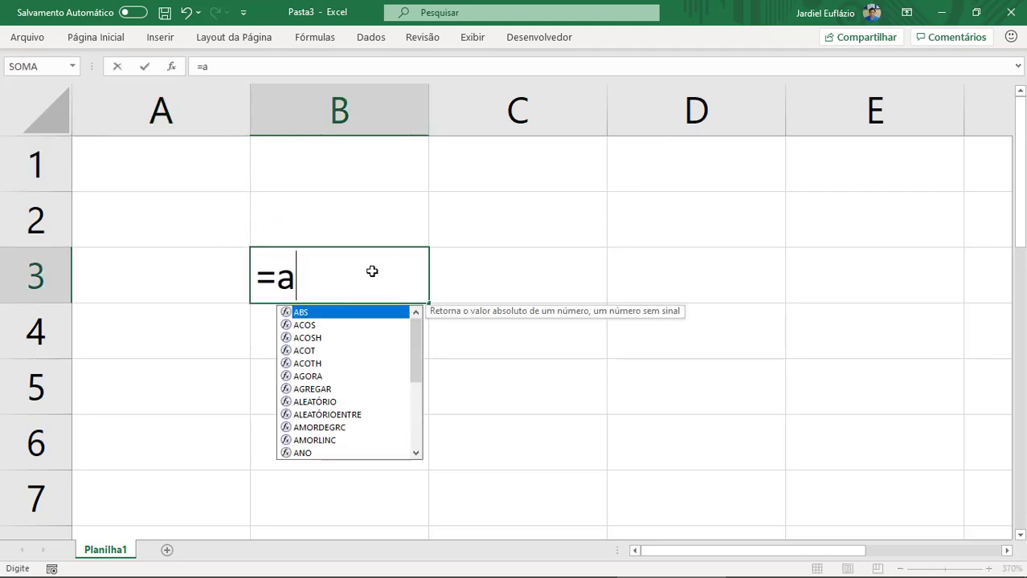
type("+5")
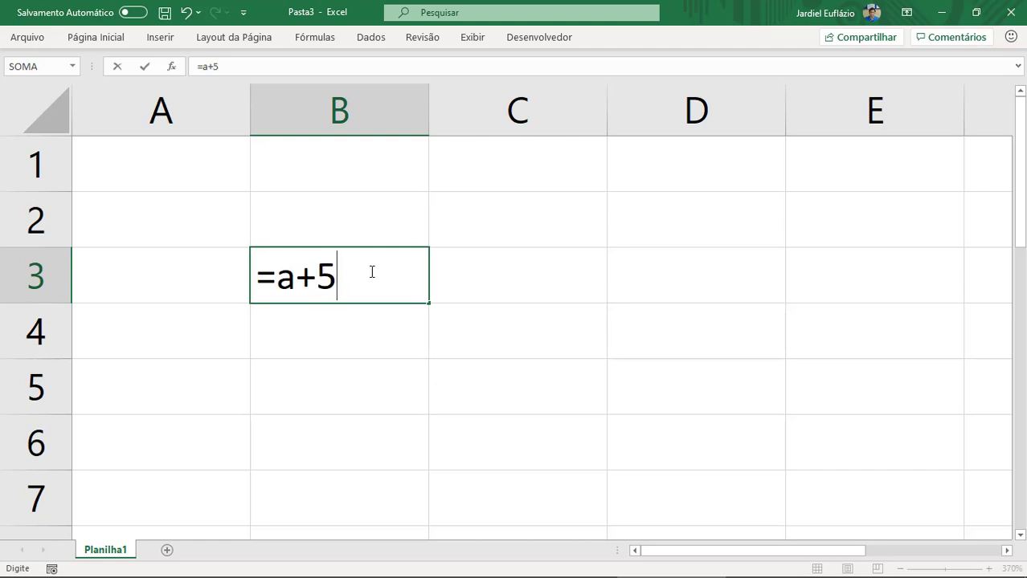
key("Return")
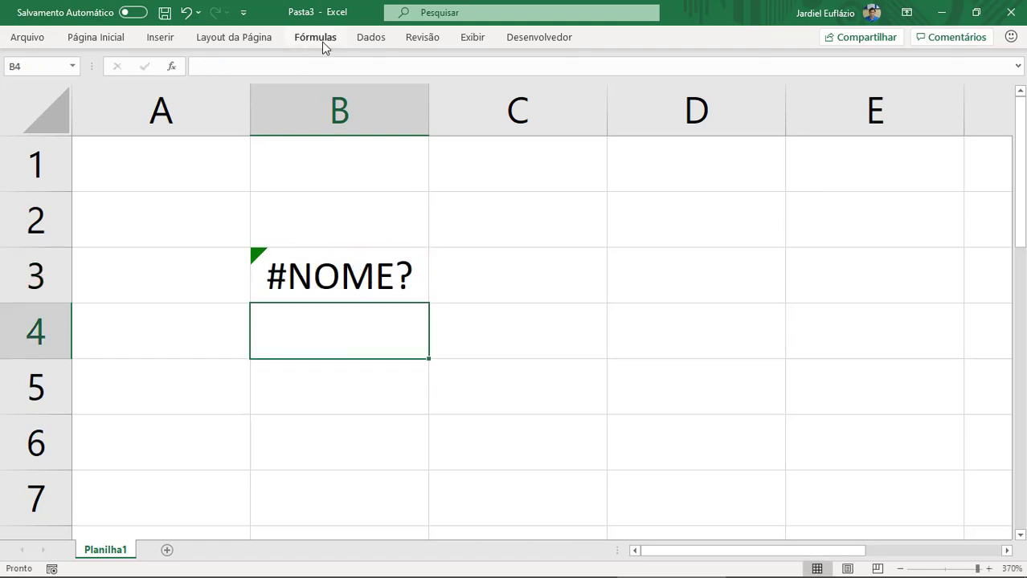
key("ctrl+F3")
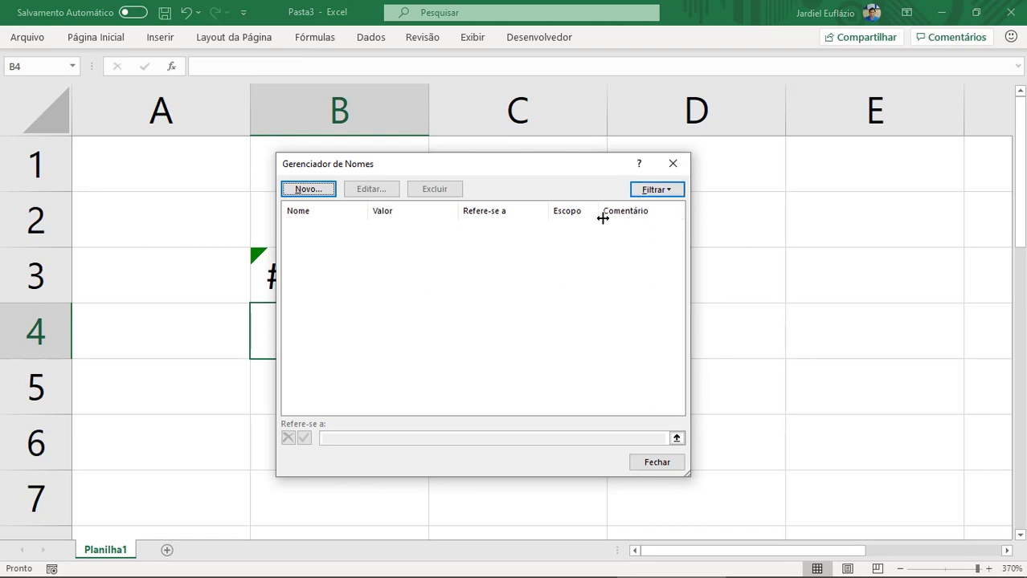
left_click(673, 165)
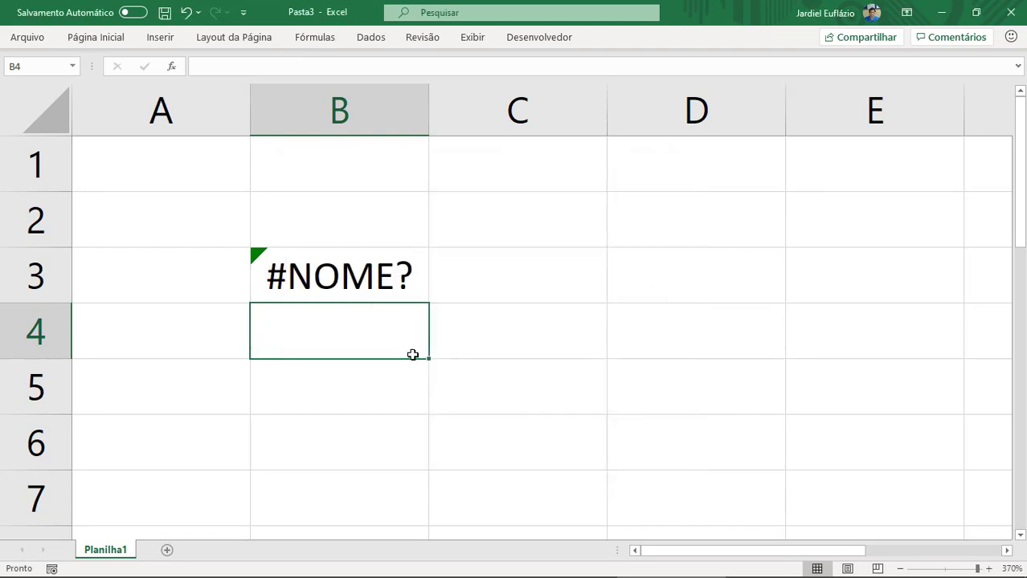
Step: Enter the formula =LET(x;1;y;2;x+y) in cell B4
type("=let")
key("Tab")
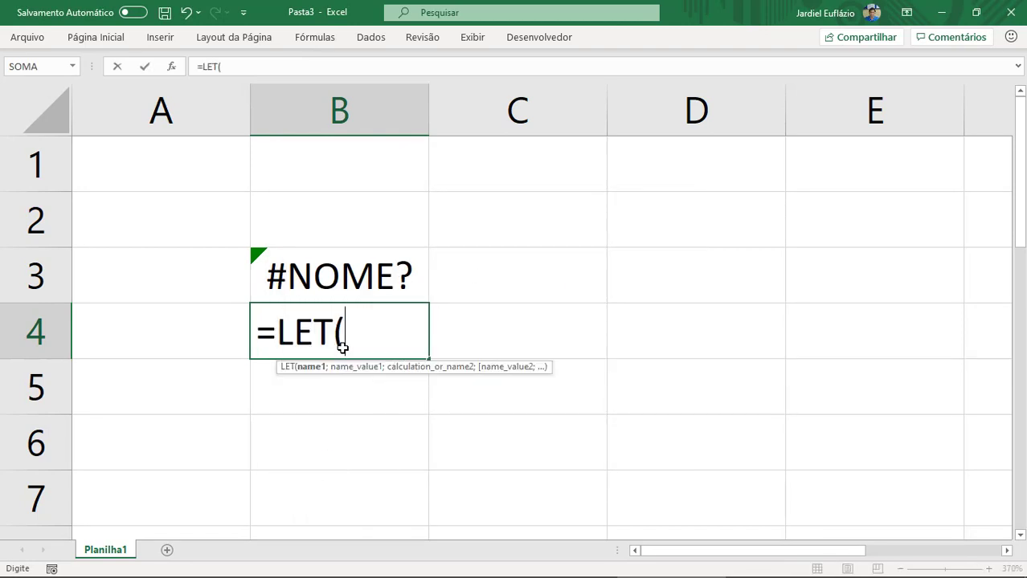
type("x;")
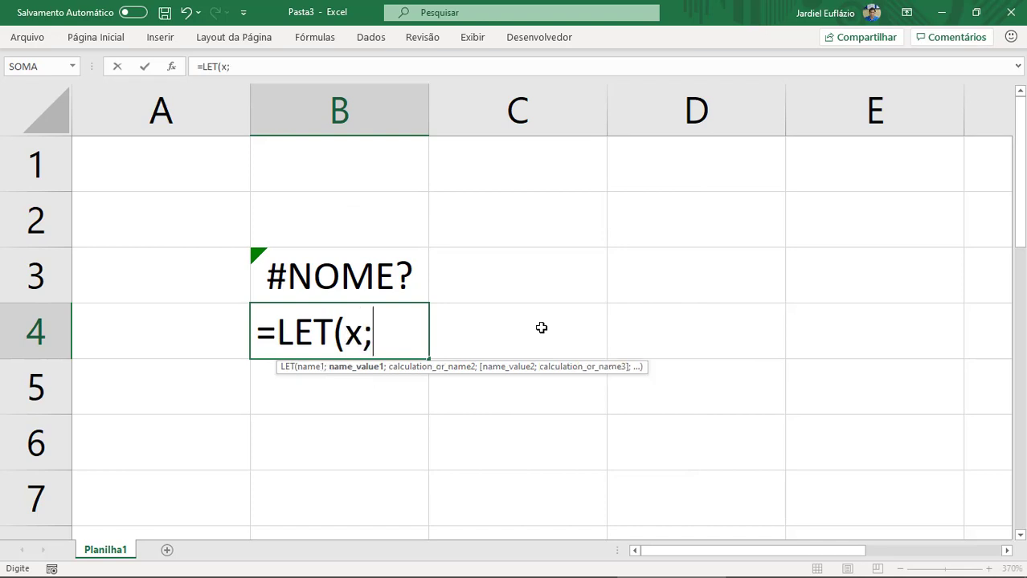
type("1;y;2")
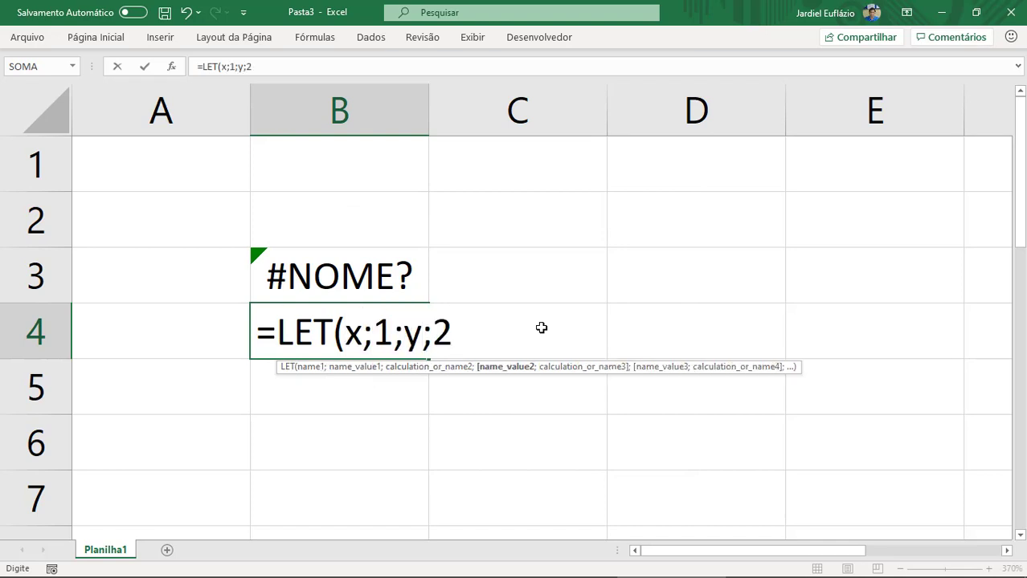
type(";x+y)")
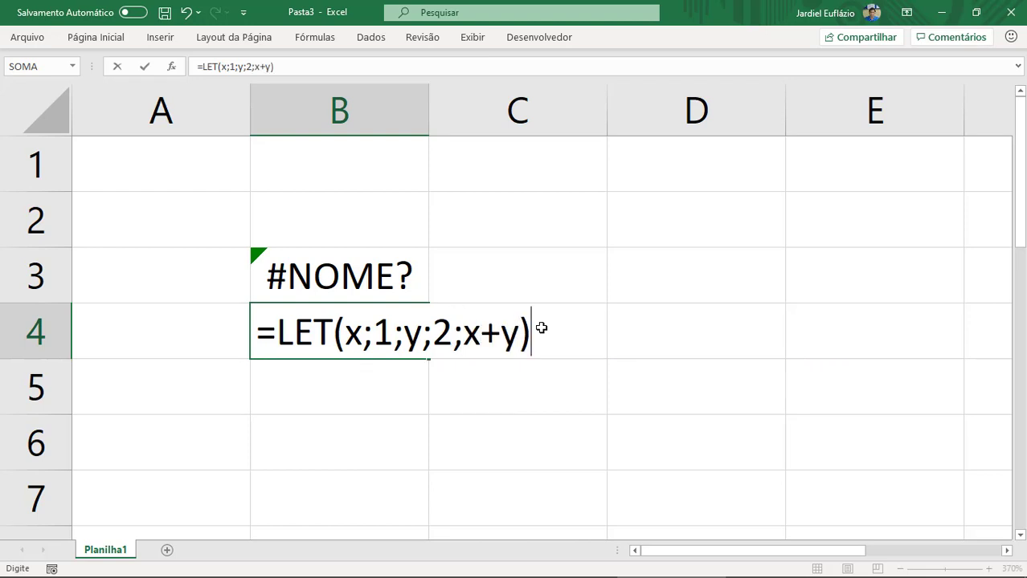
key("Return")
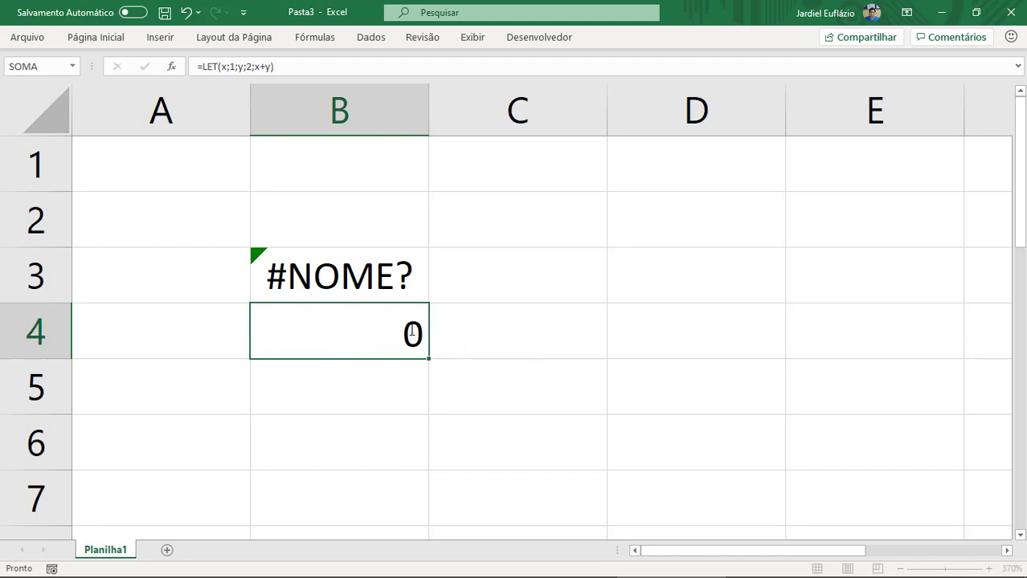
Step: Change the final calculation of the LET formula in B4 to x*2
double_click(411, 329)
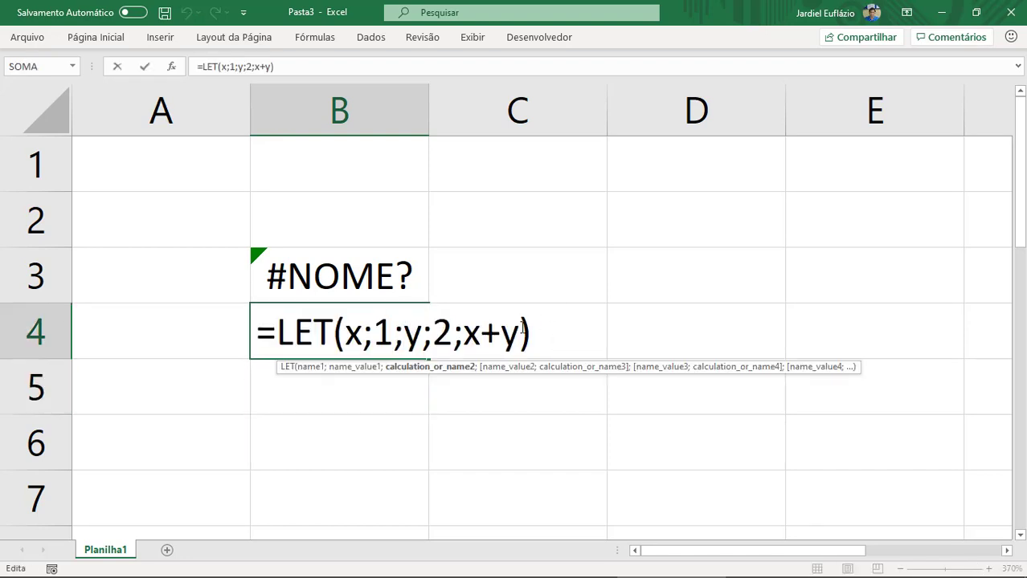
left_click_drag(403, 332, 520, 339)
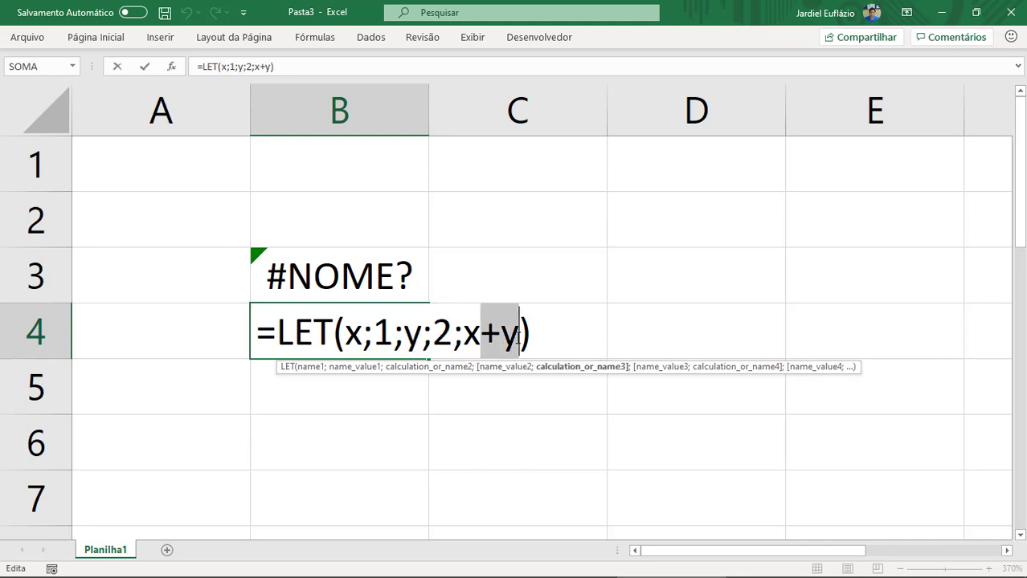
type("*2")
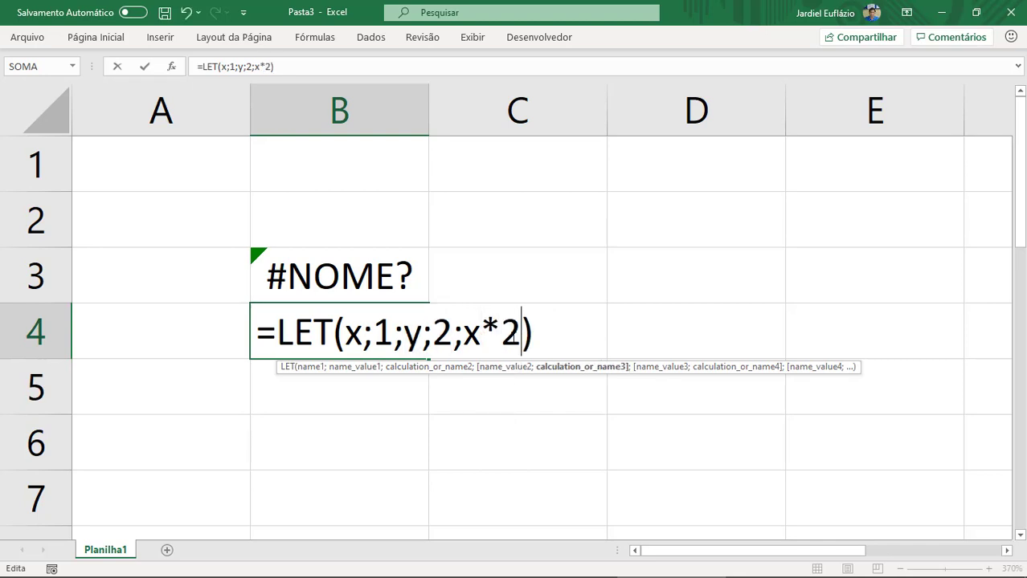
key("Return")
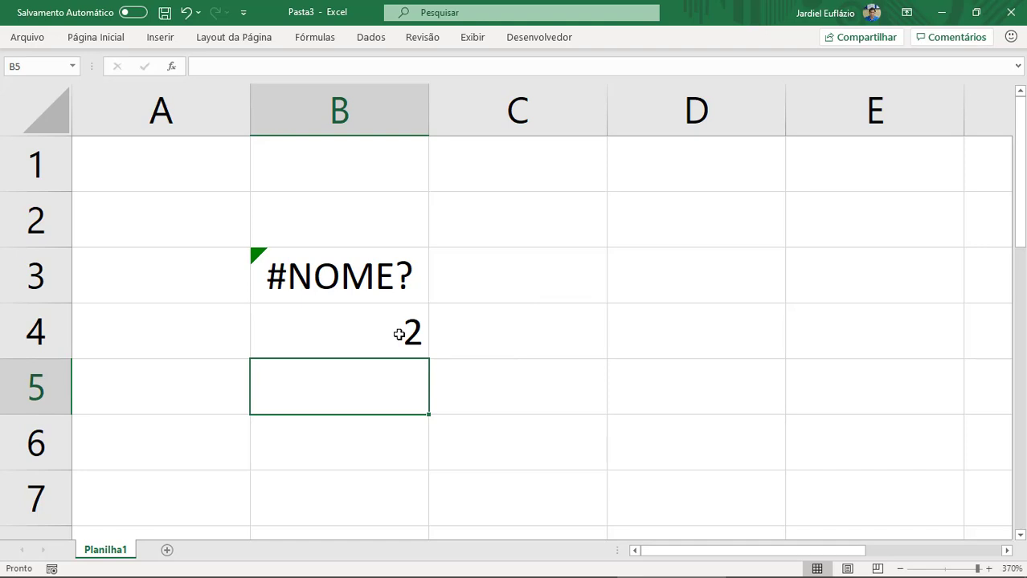
Step: Extend the LET calculation in B4 to x*2*a and reopen the formula to review its names
left_click(398, 334)
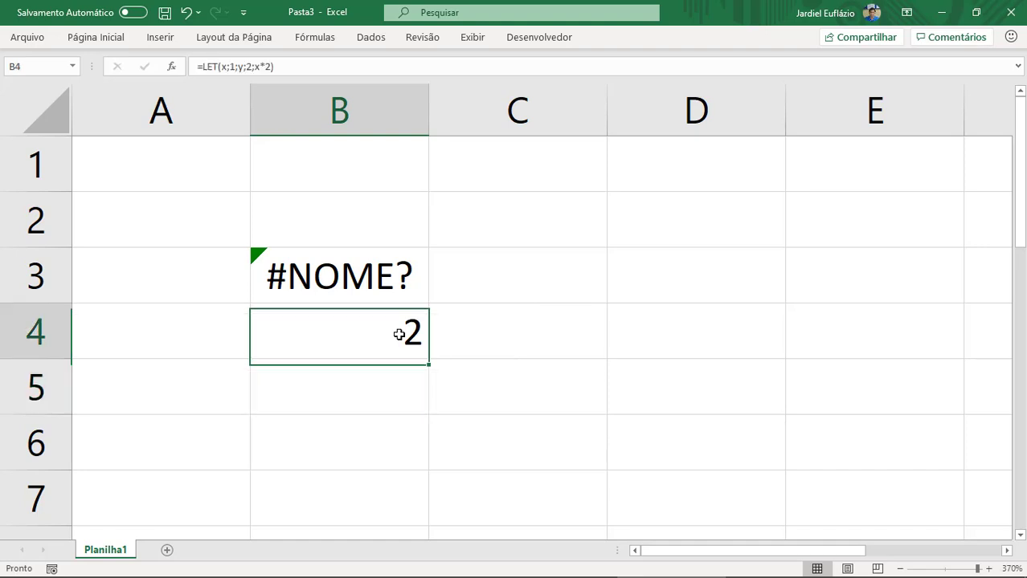
double_click(399, 334)
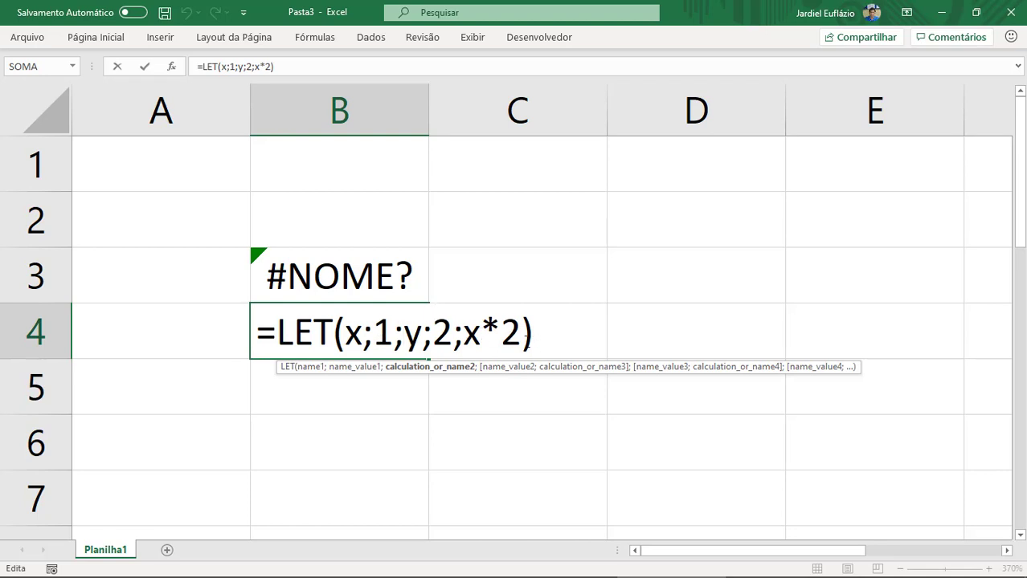
left_click(521, 344)
type("*a")
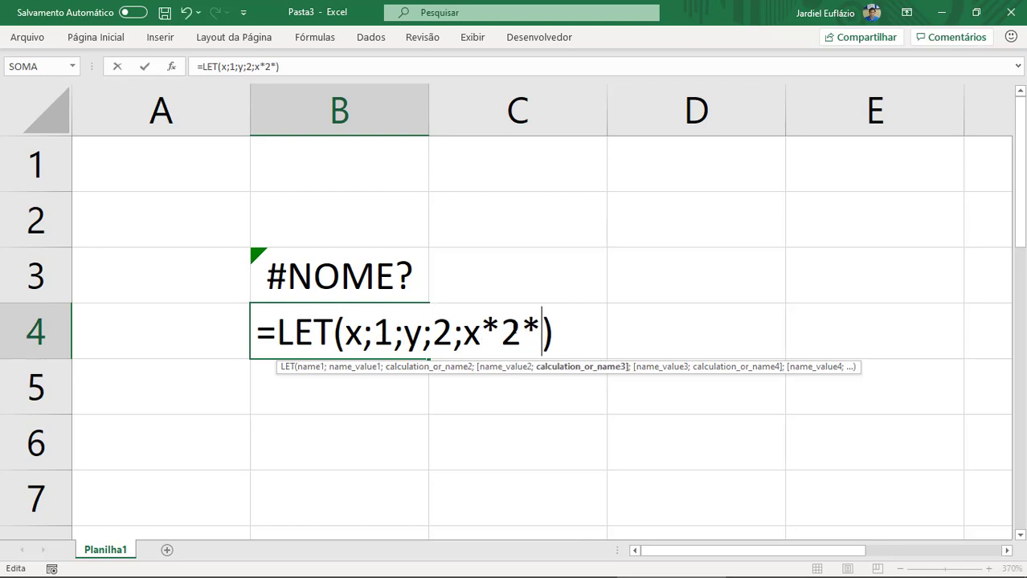
key("Return")
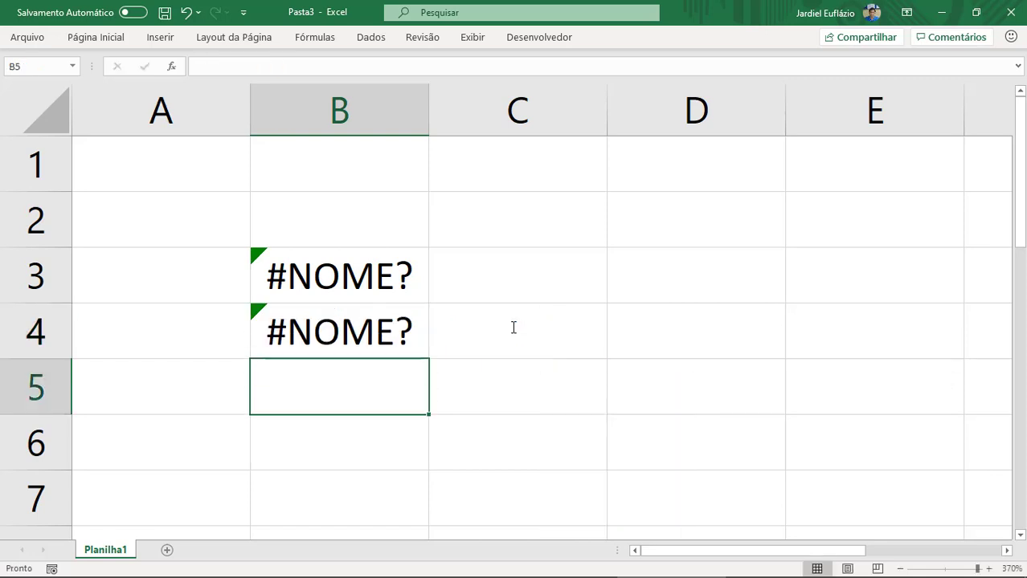
double_click(344, 333)
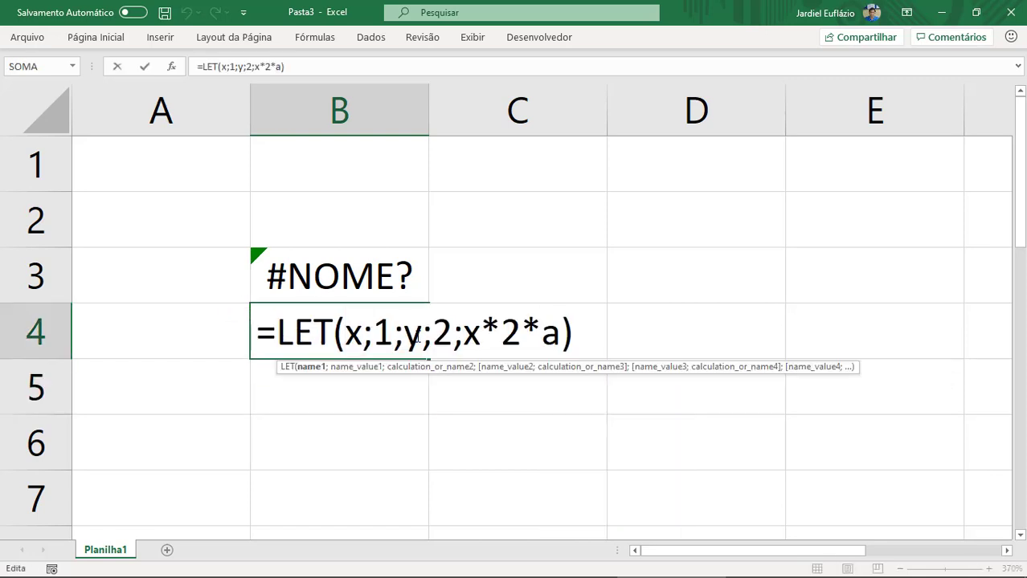
key("Escape")
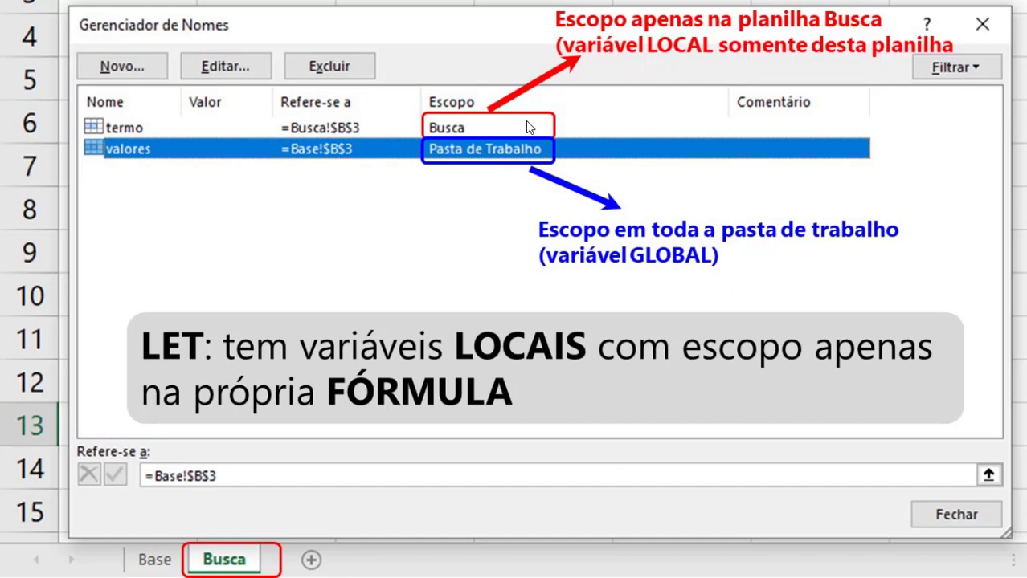
Step: Switch to the Pasta1 workbook and, from the Base sheet, inspect the full scope of the defined names in the Name Manager
key("alt+Tab")
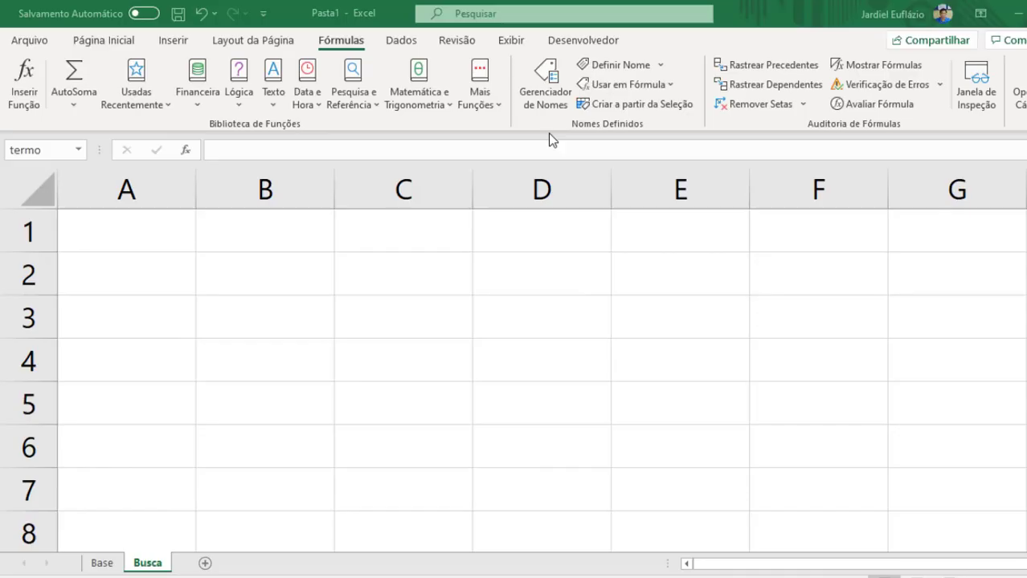
left_click(102, 563)
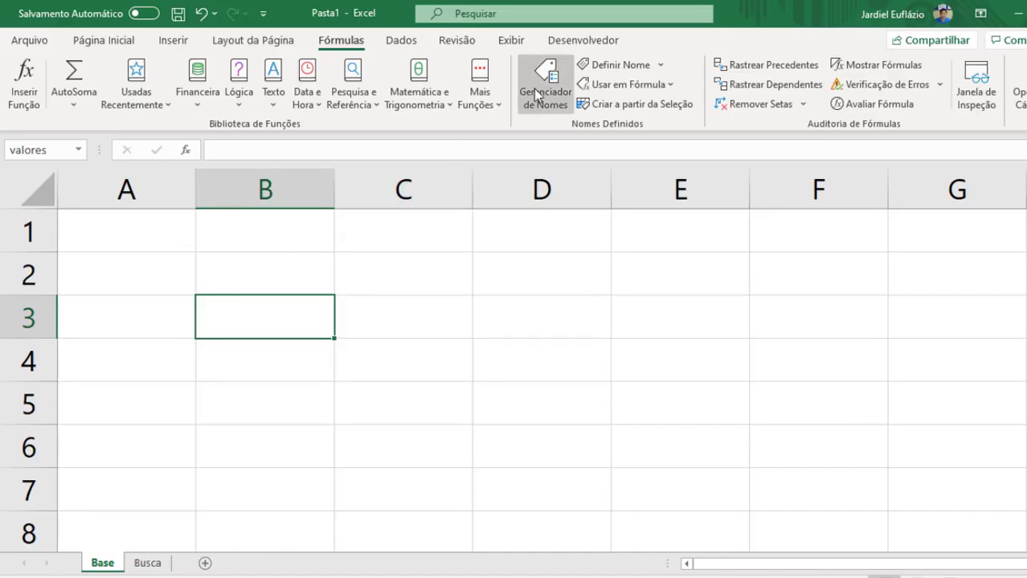
left_click(546, 90)
left_click(161, 294)
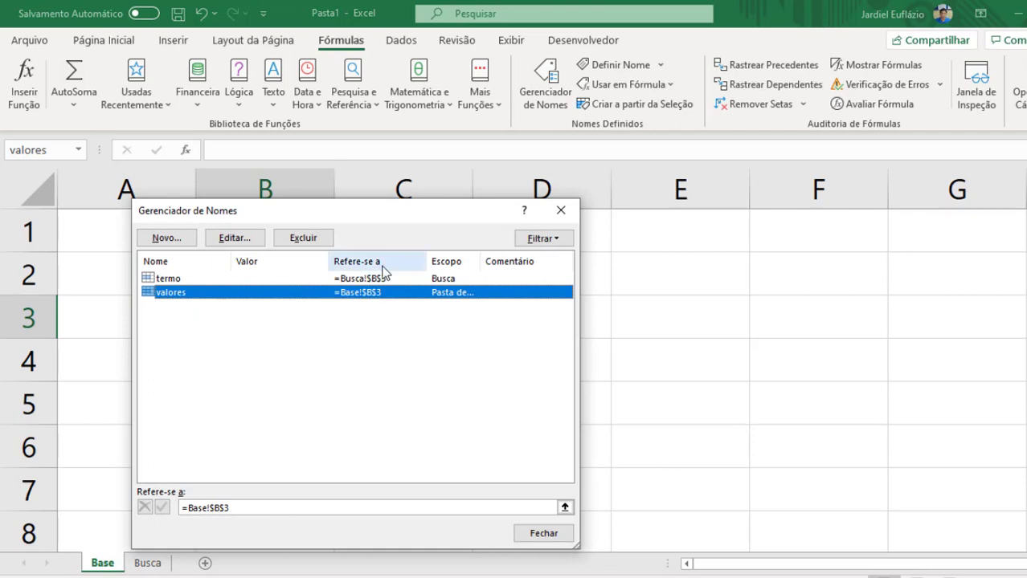
left_click_drag(483, 262, 534, 264)
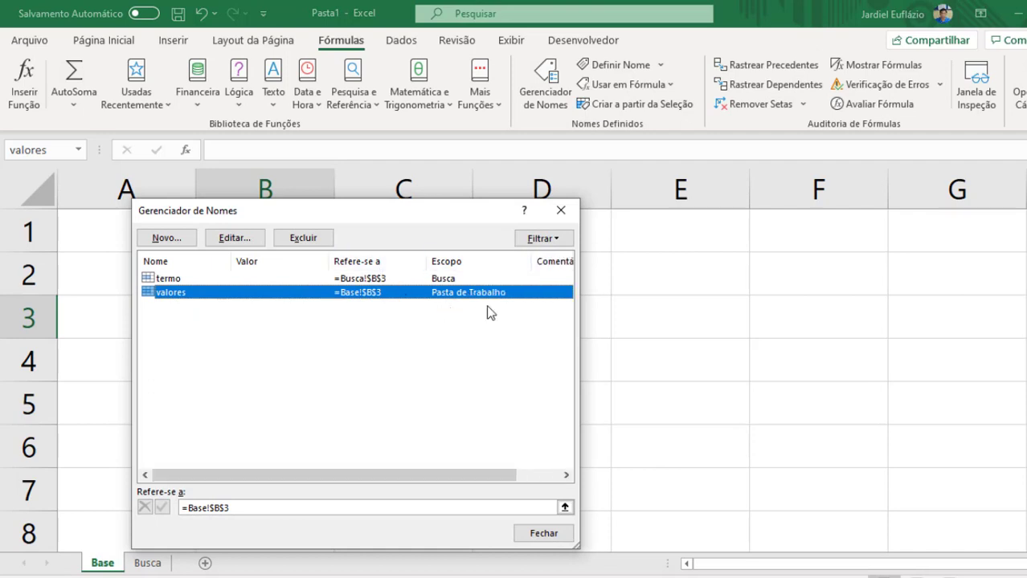
left_click(561, 211)
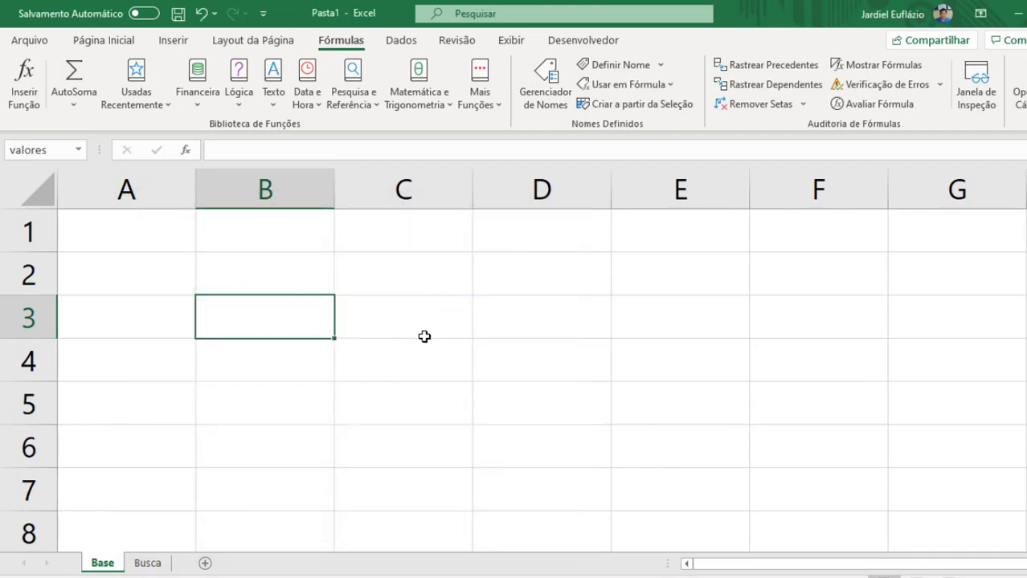
Step: Enter the formula =valores in cell C4 of the Base sheet, using the defined name
left_click(443, 341)
type("=valo")
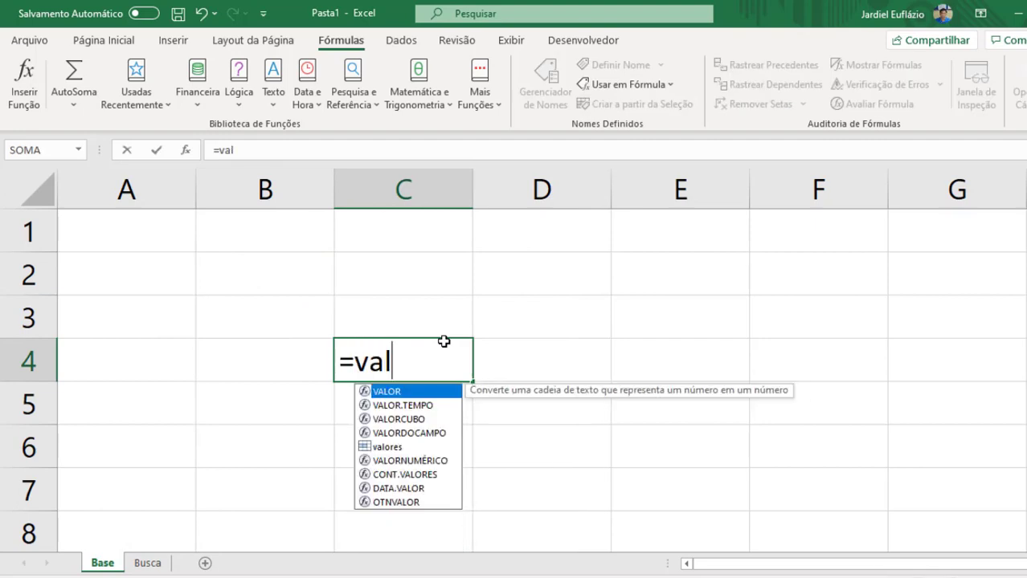
key("Down")
key("Down")
key("Down")
key("Down")
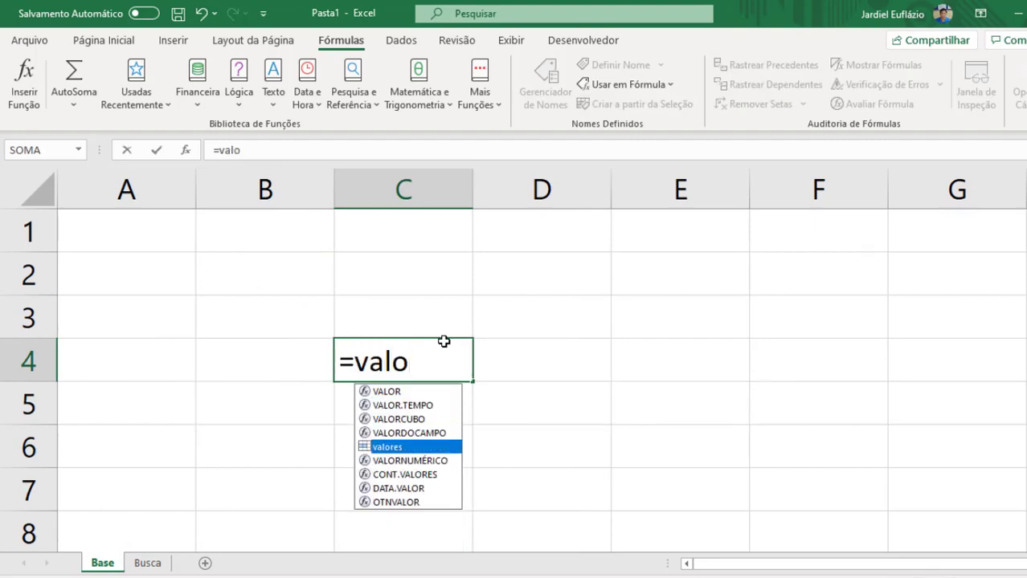
key("Tab")
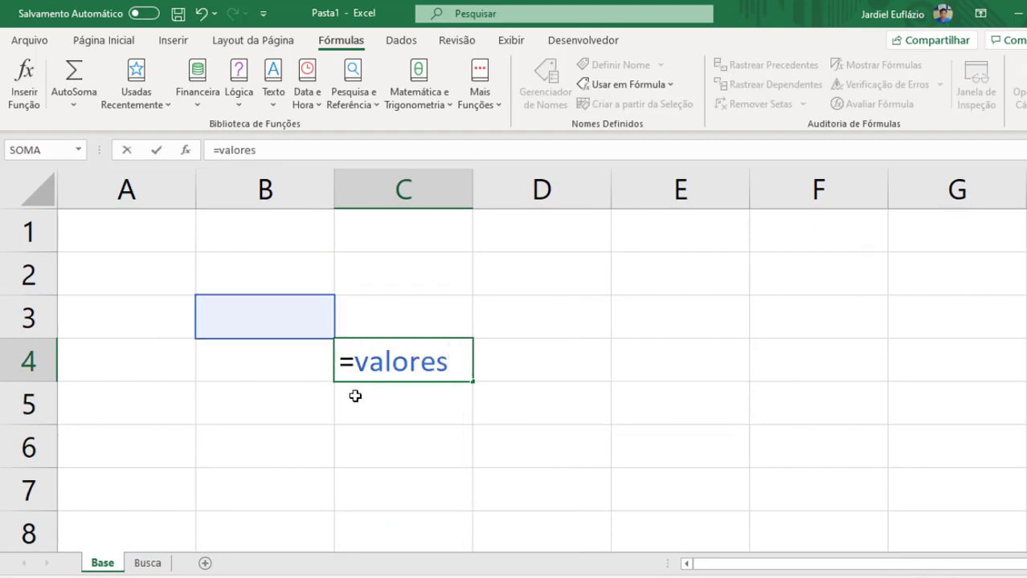
type("]")
key("Return")
key("Return")
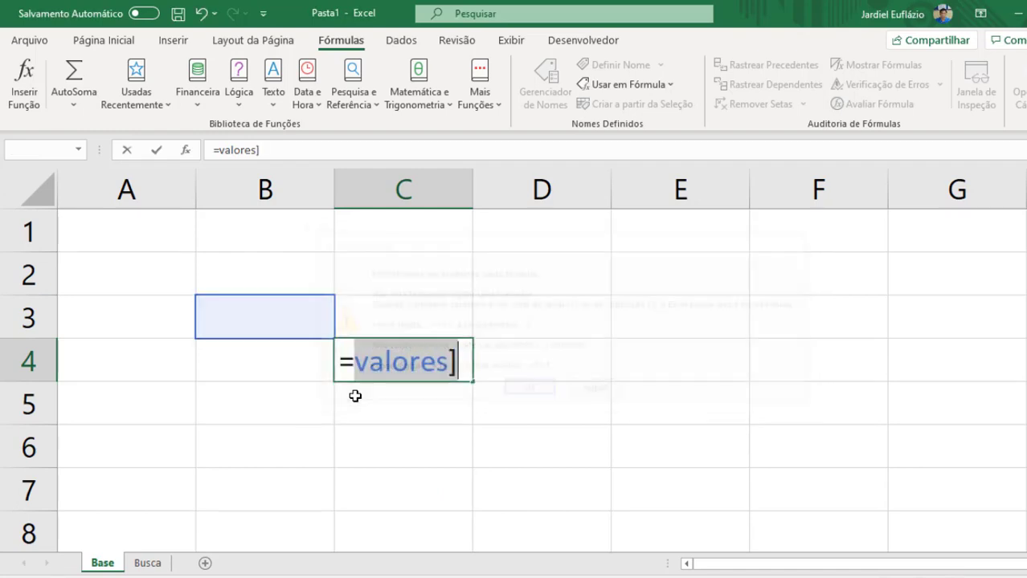
key("End")
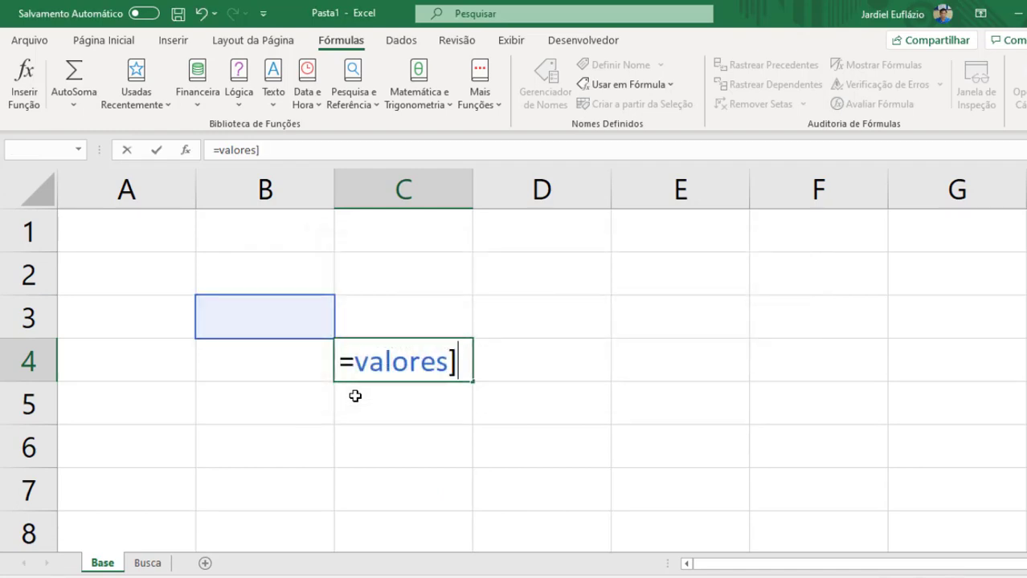
key("BackSpace")
key("Return")
Step: Enter 4 in the cell named valores, B3 of the Base sheet
left_click(292, 318)
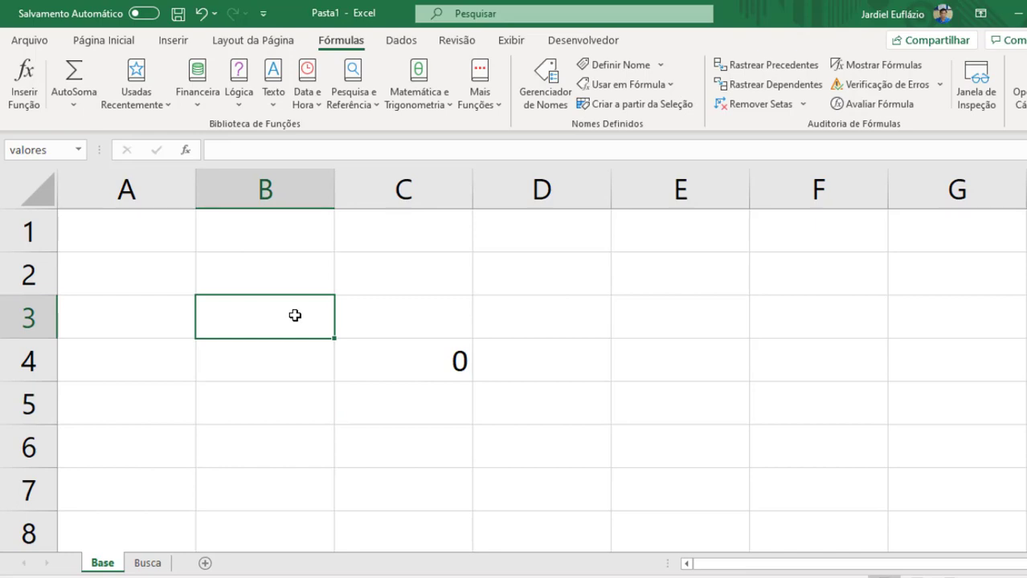
type("4")
key("Return")
Step: Enter the formula =valores in cell C4 of the Busca sheet, using the defined name
left_click(148, 564)
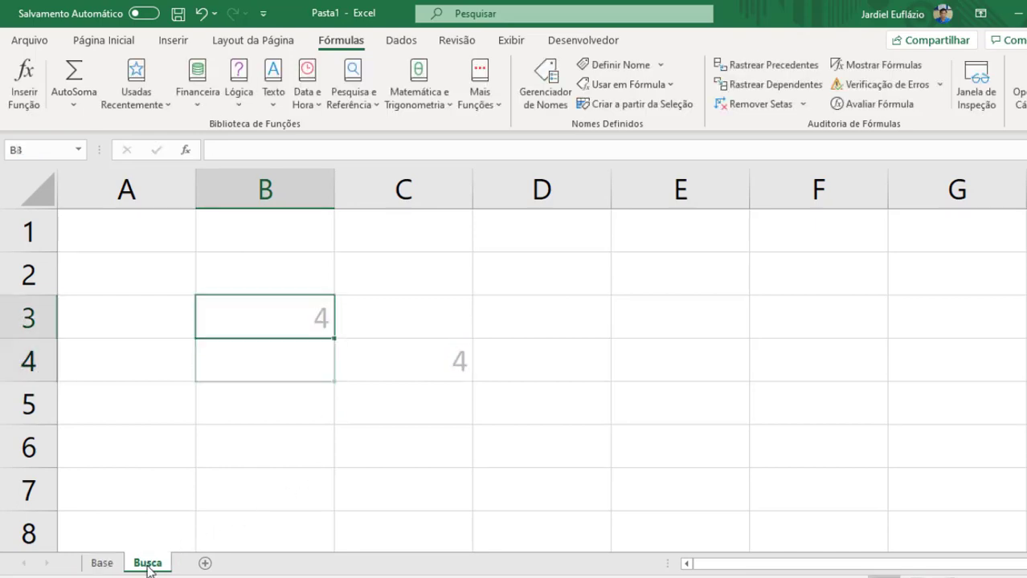
left_click(428, 369)
type("=")
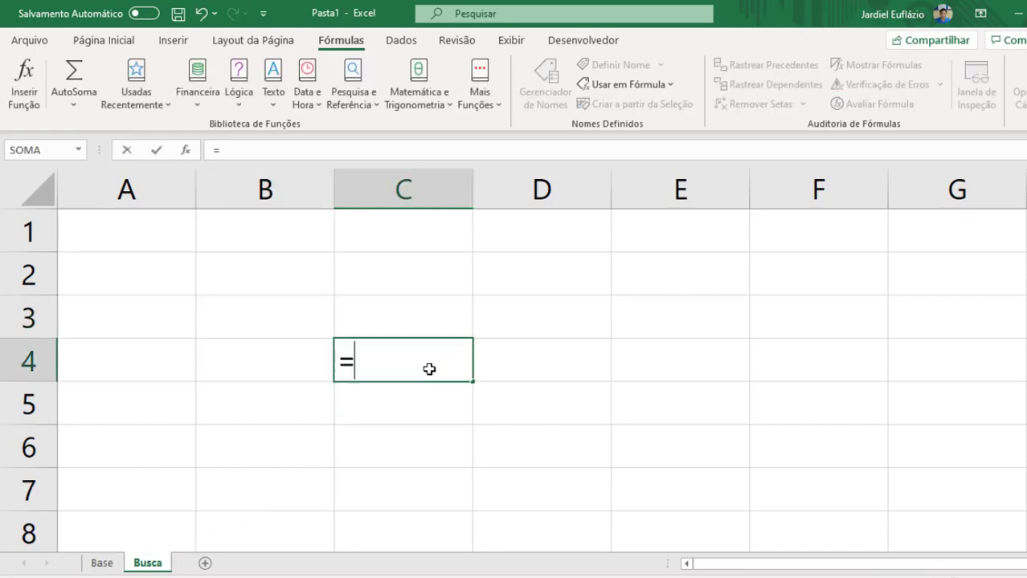
type("valo")
key("Down")
key("Down")
key("Down")
key("Down")
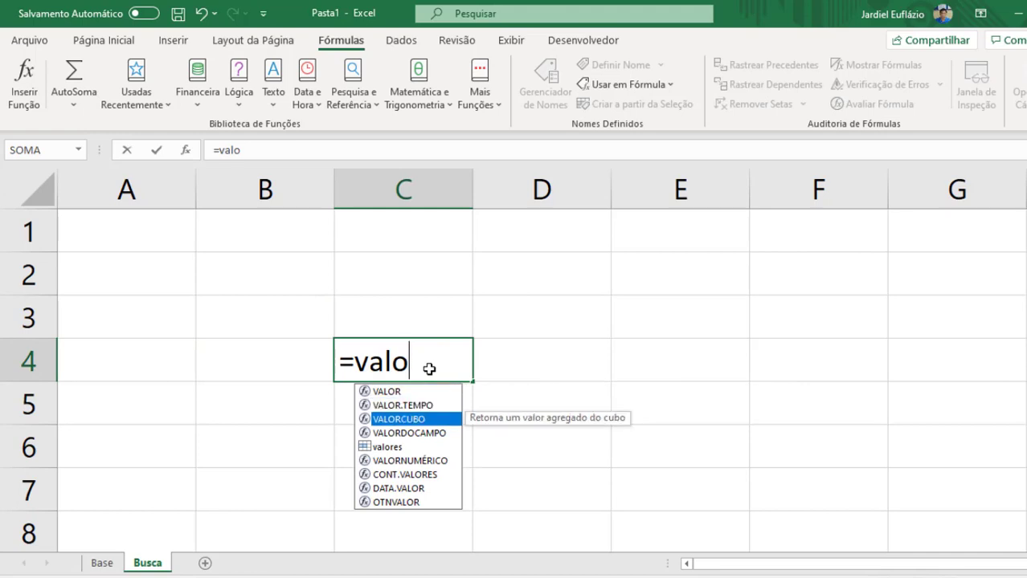
key("Tab")
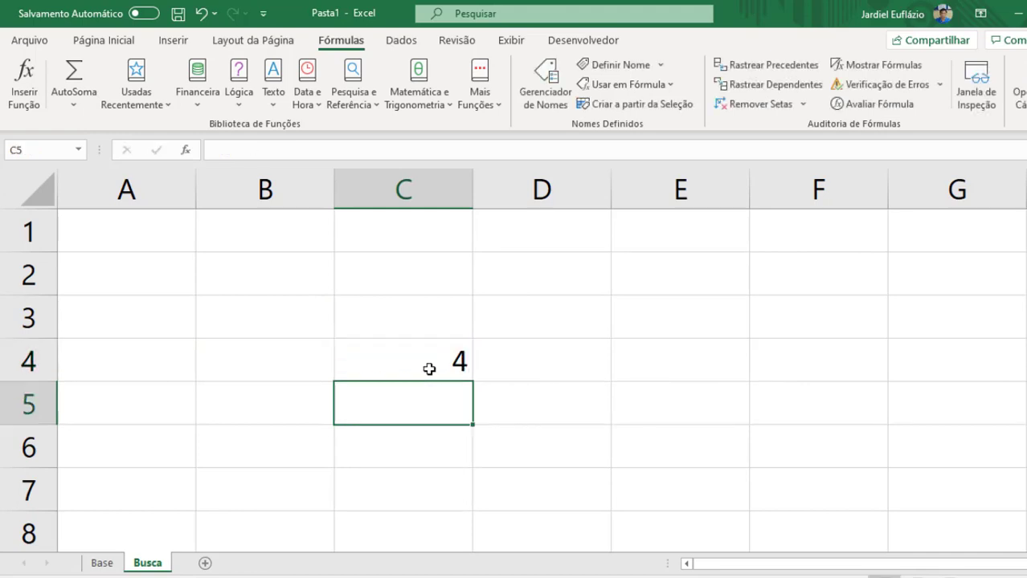
key("Return")
Step: Add a new worksheet and enter the formula =valores*2 in its cell B7
left_click(205, 564)
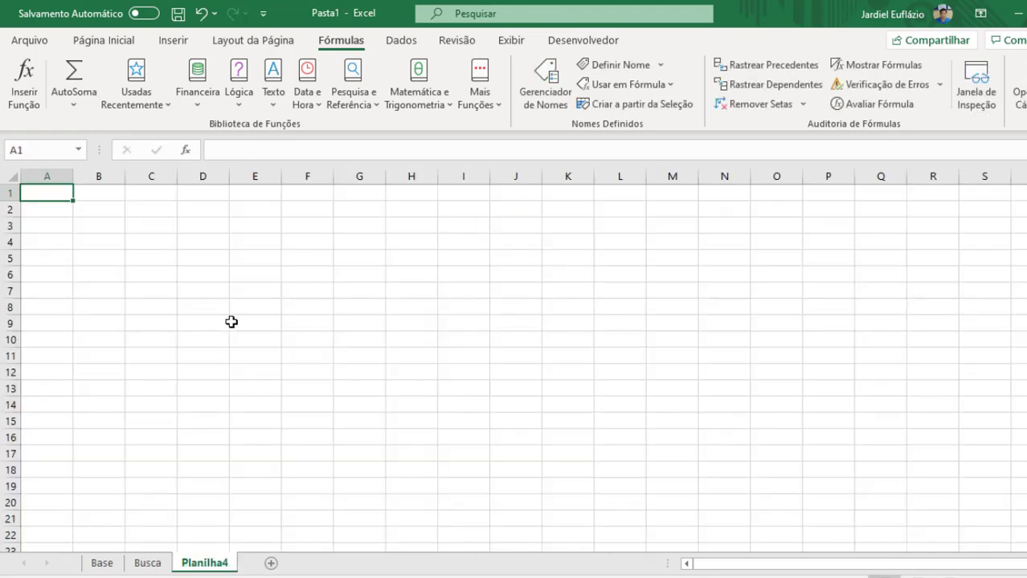
left_click(232, 321)
scroll(222, 316, "up", 10)
left_click(261, 336)
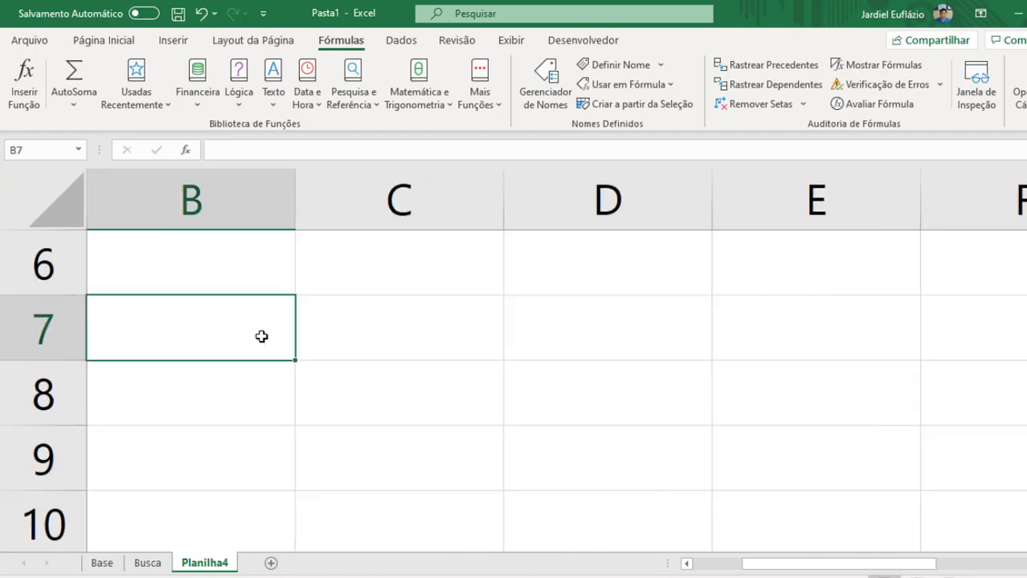
type("=valo")
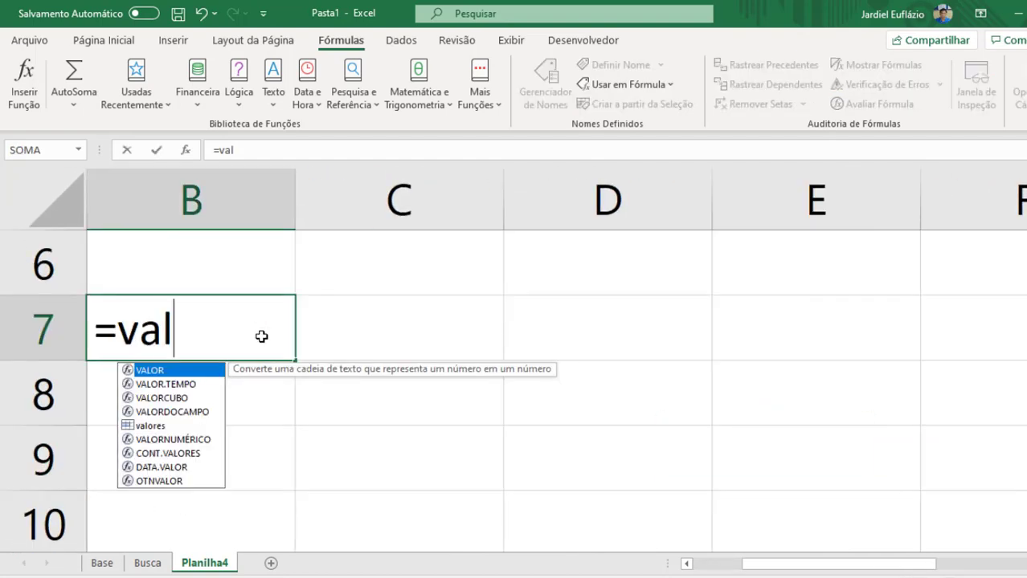
key("Down")
key("Down")
key("Down")
key("Down")
key("Tab")
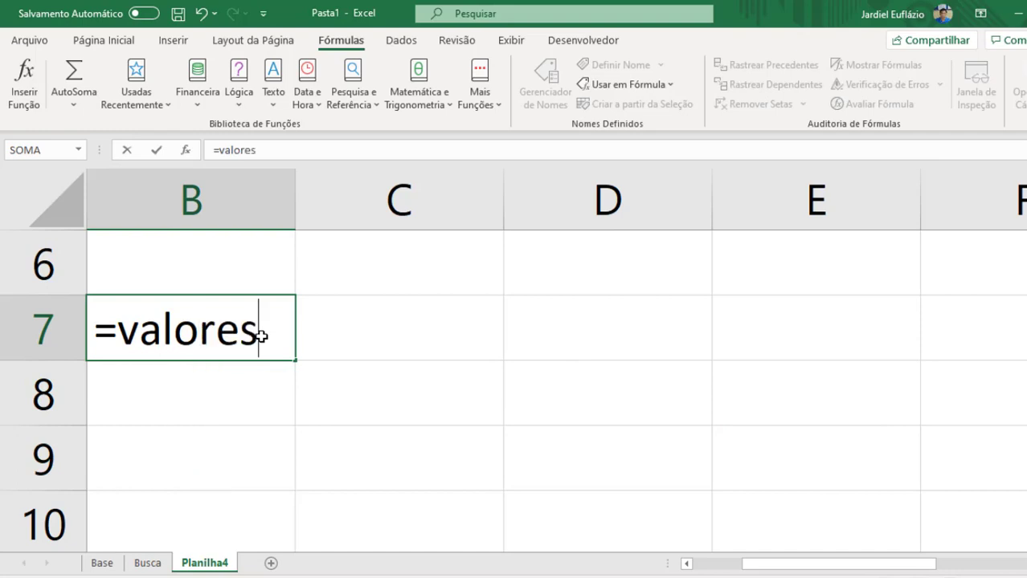
type("*2")
key("Return")
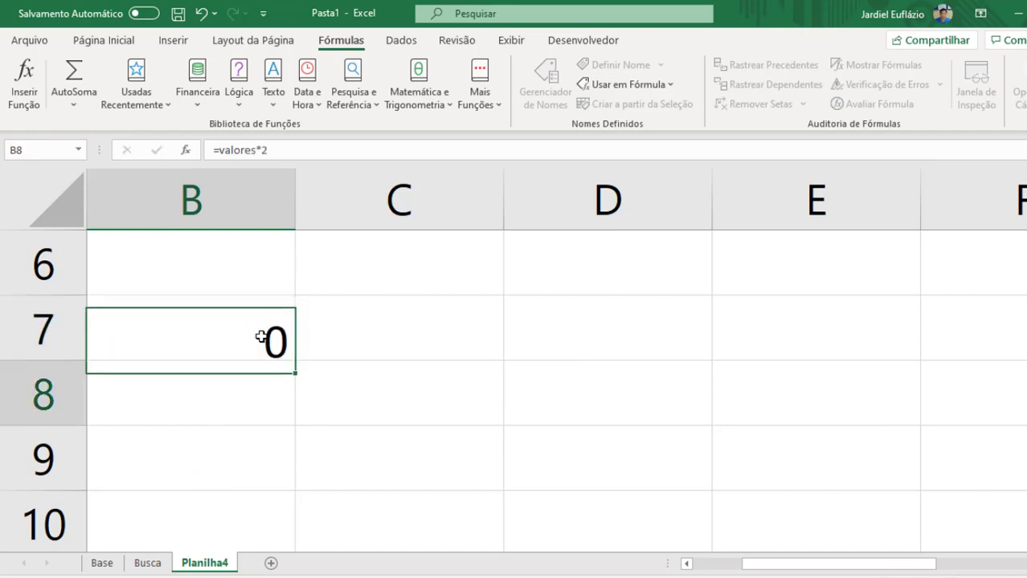
Step: Check the scope of the names termo and valores in the Name Manager
scroll(257, 359, "down", 2)
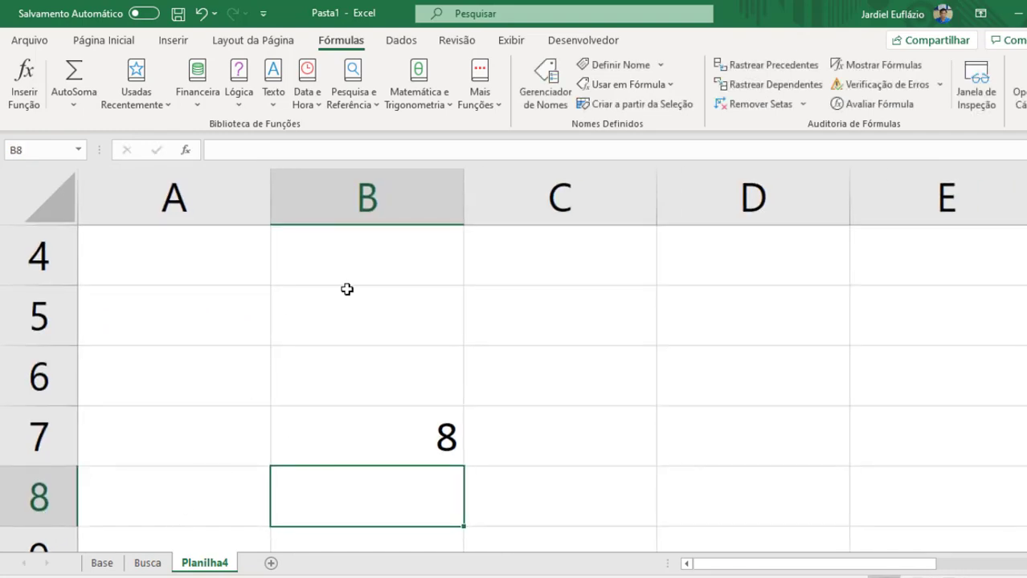
scroll(347, 288, "down", 3)
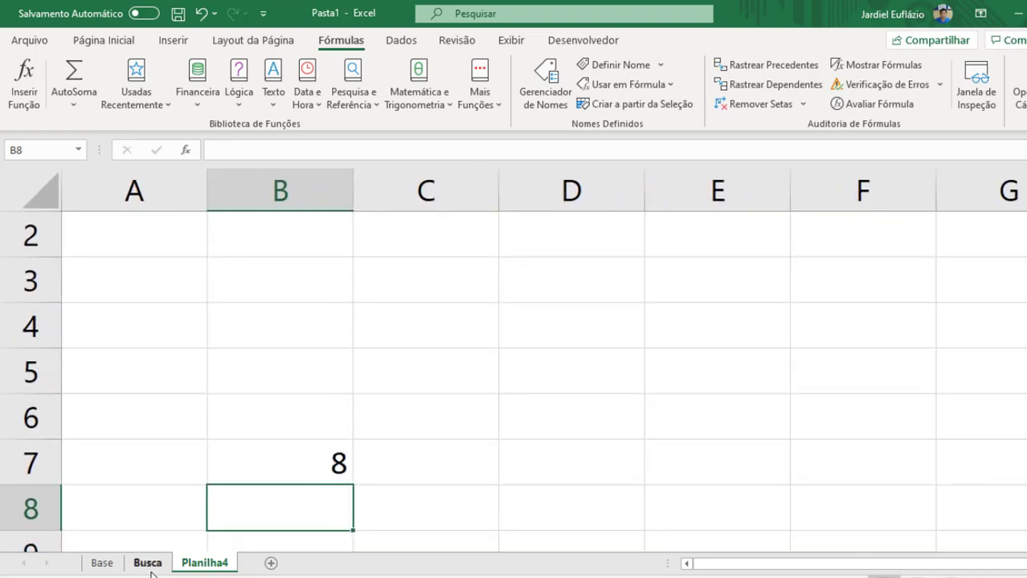
left_click(537, 95)
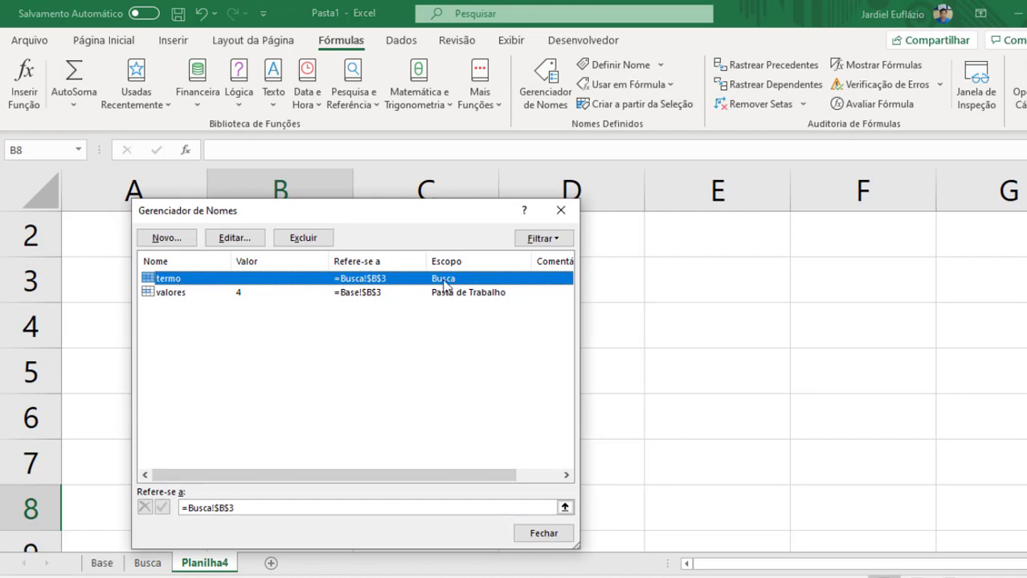
left_click(560, 209)
Step: Enter 10 in the cell named termo, B3 of the Busca sheet
left_click(147, 562)
left_click(240, 310)
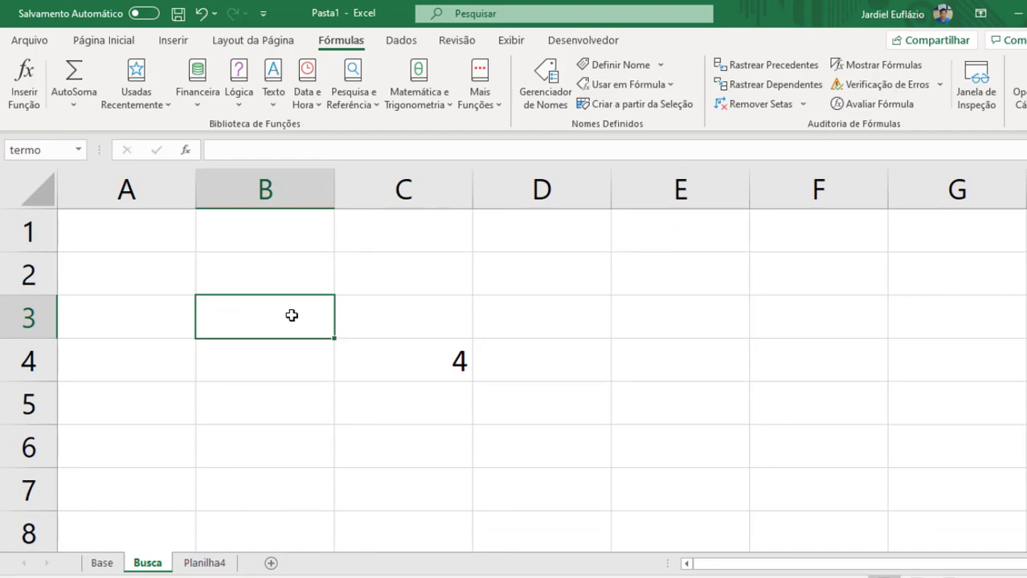
type("10")
key("Return")
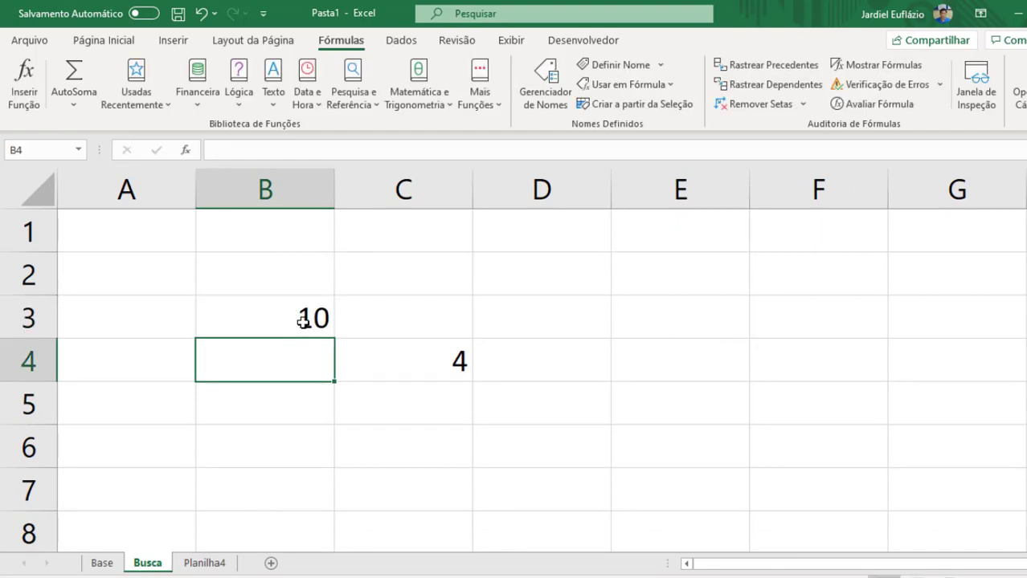
Step: Enter the formula =termo/2 in cell E3 of the Busca sheet and select that cell to review it
left_click(704, 305)
type("=")
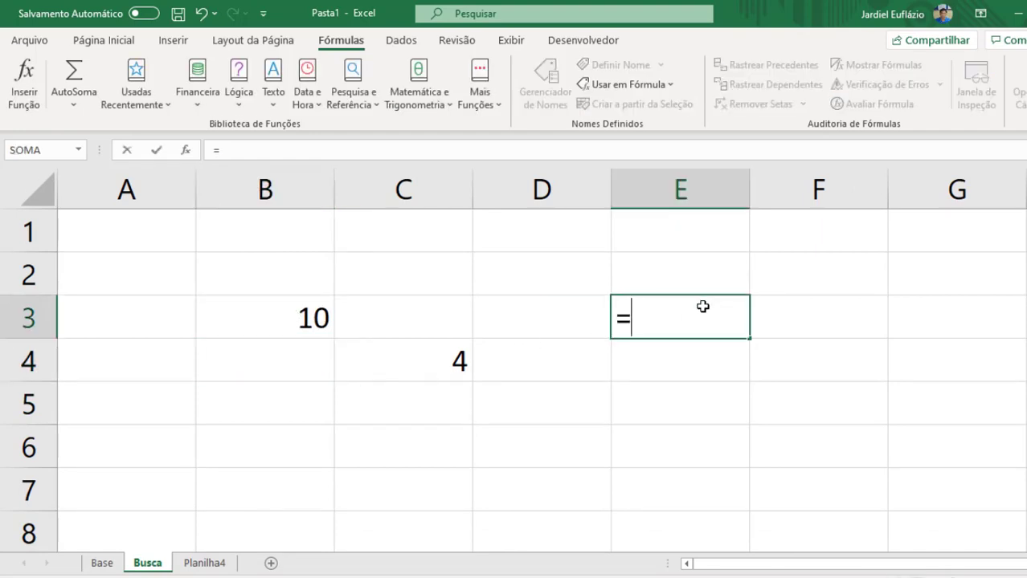
type("ter")
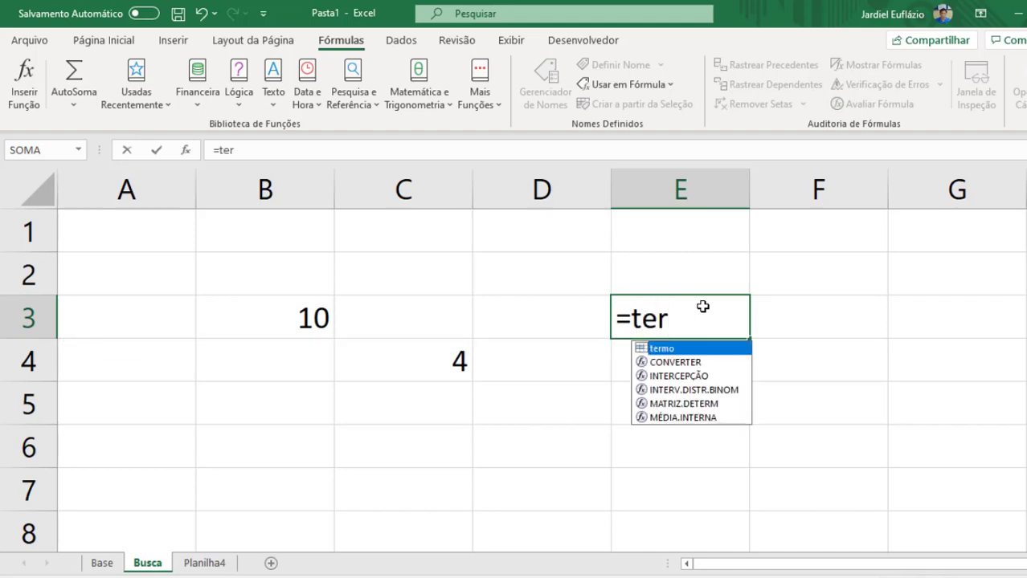
type("mo/2")
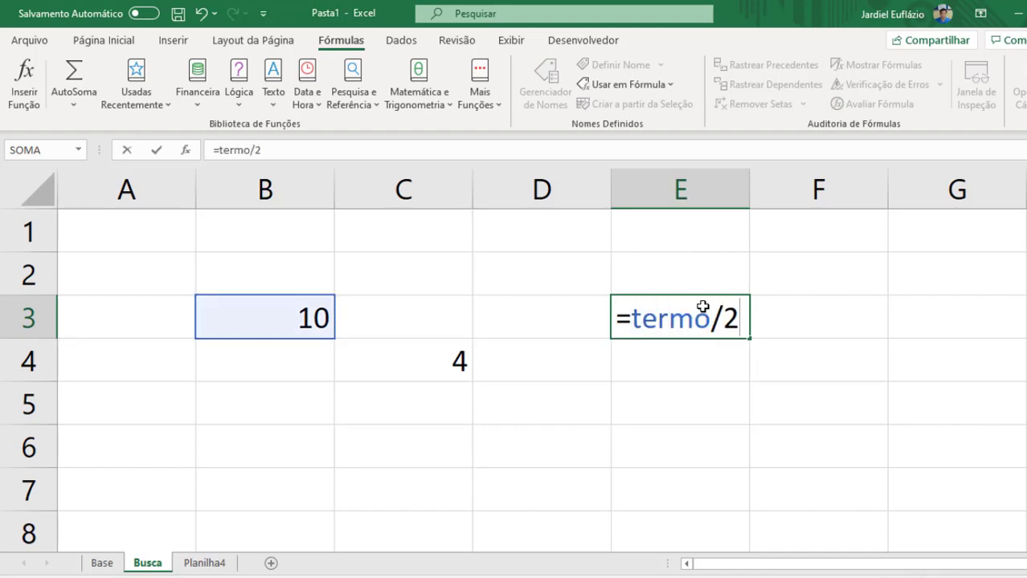
key("Return")
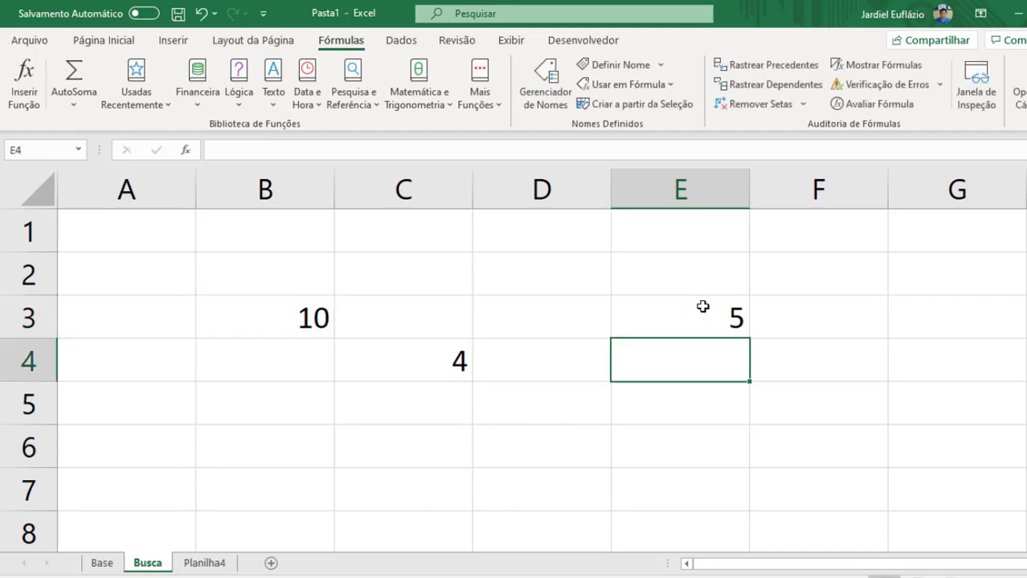
left_click(702, 307)
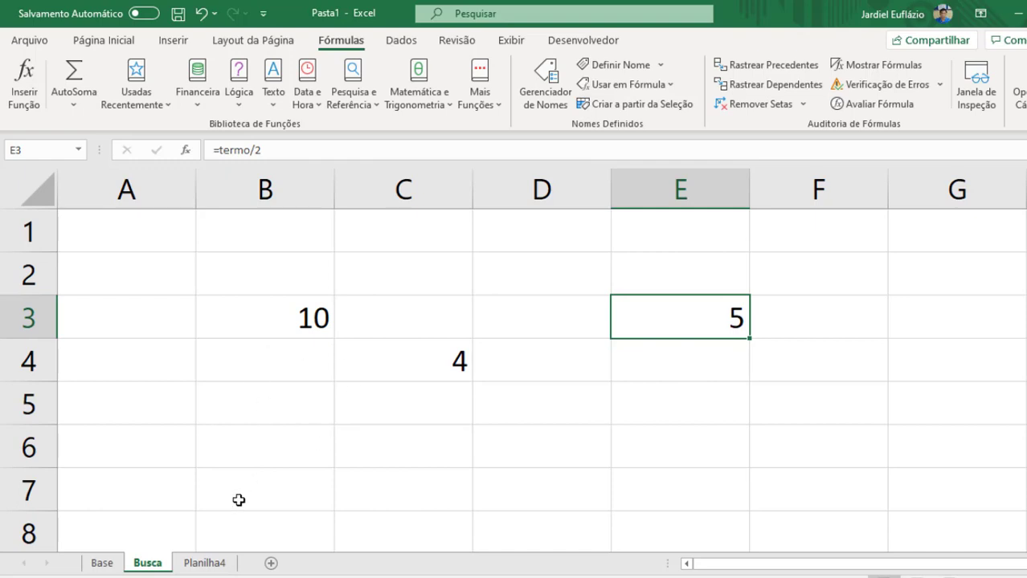
Step: Start a formula with =ter in cell E3 of the Base sheet to check whether termo is offered, and cancel the entry
left_click(103, 563)
left_click(734, 335)
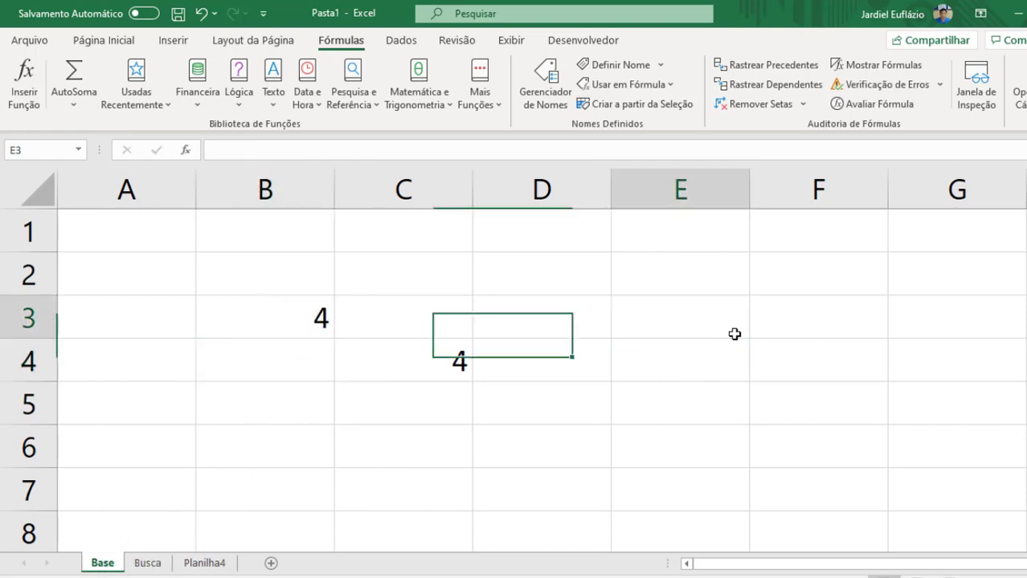
type("=ter")
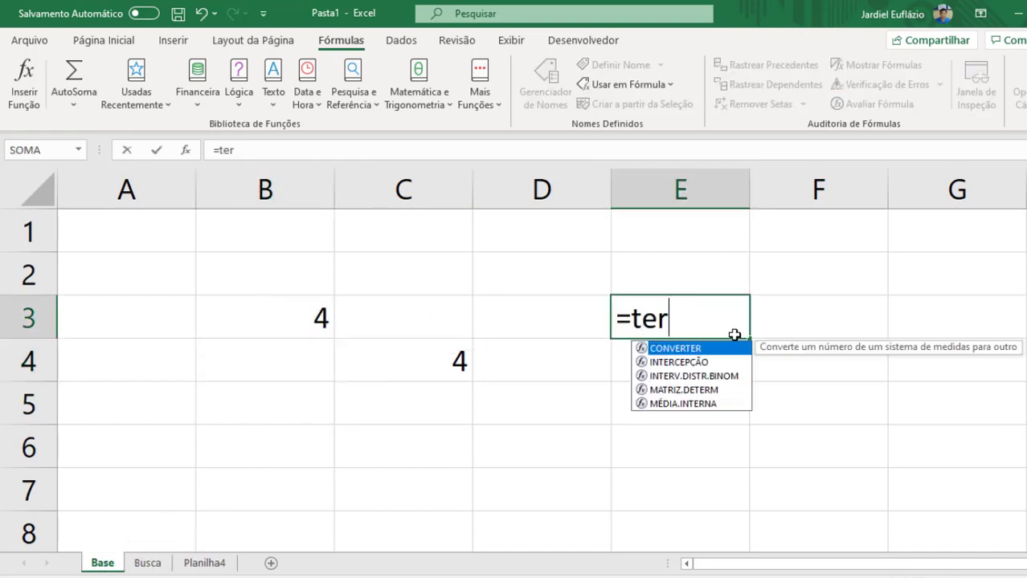
key("Escape")
key("Escape")
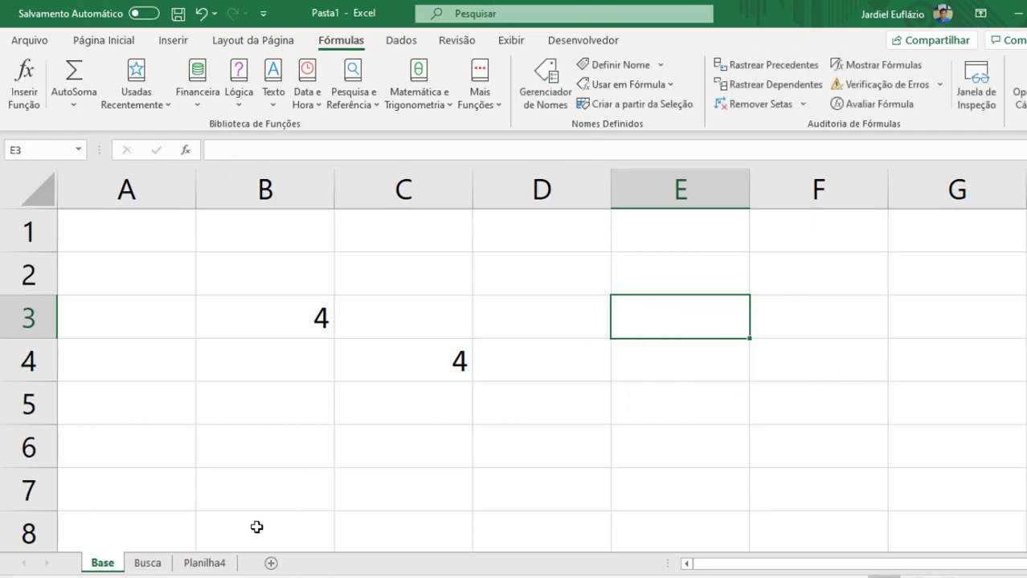
Step: Test whether termo is offered for a formula starting with =ter in cell D4 of Planilha4, and cancel the entry
left_click(205, 564)
left_click(576, 329)
type("=ter")
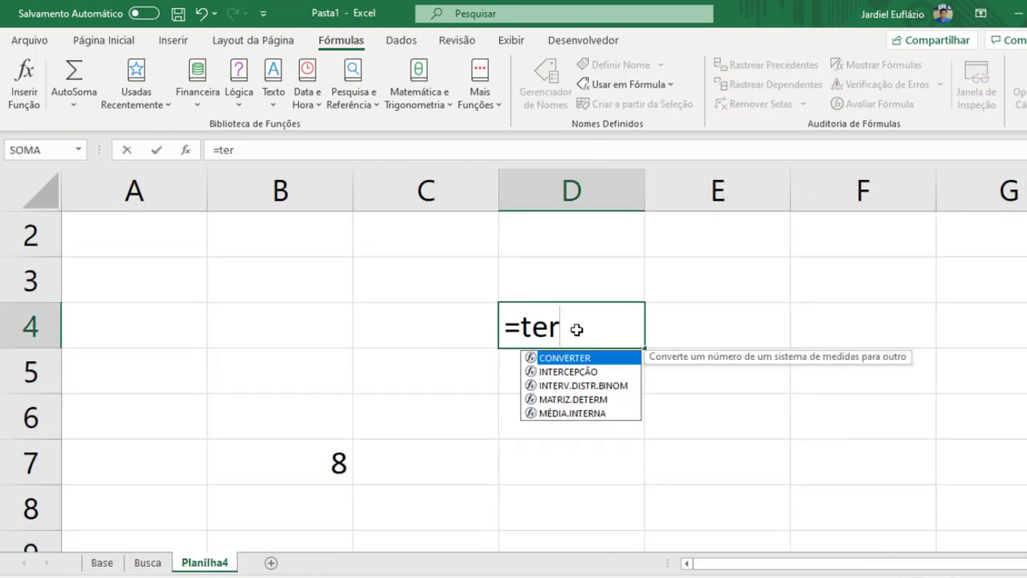
key("Escape")
key("Escape")
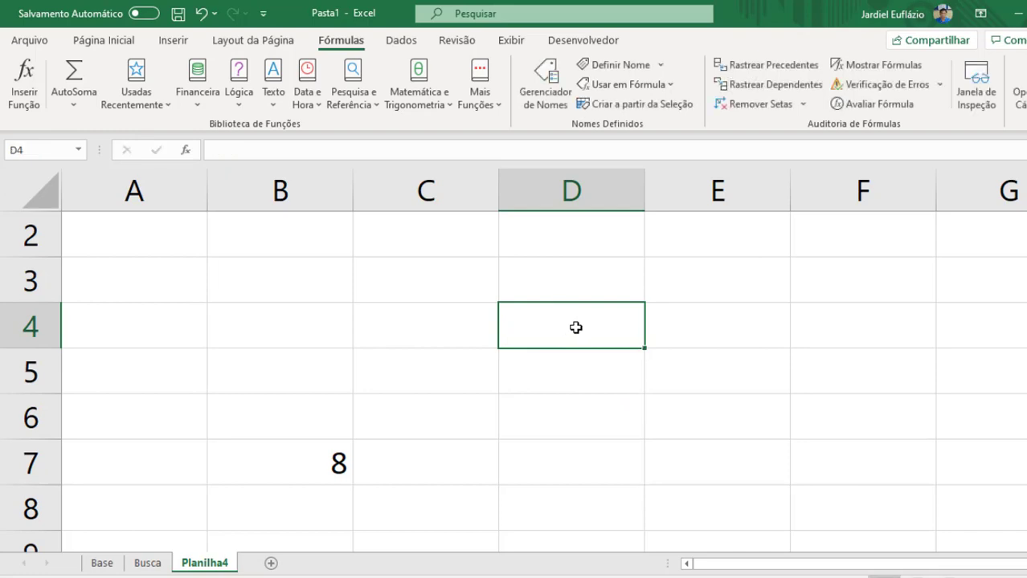
Step: Enter the formula =LET(tamanho;5;tamanho*3) in cell C4 of Planilha4
left_click(378, 337)
type("=let")
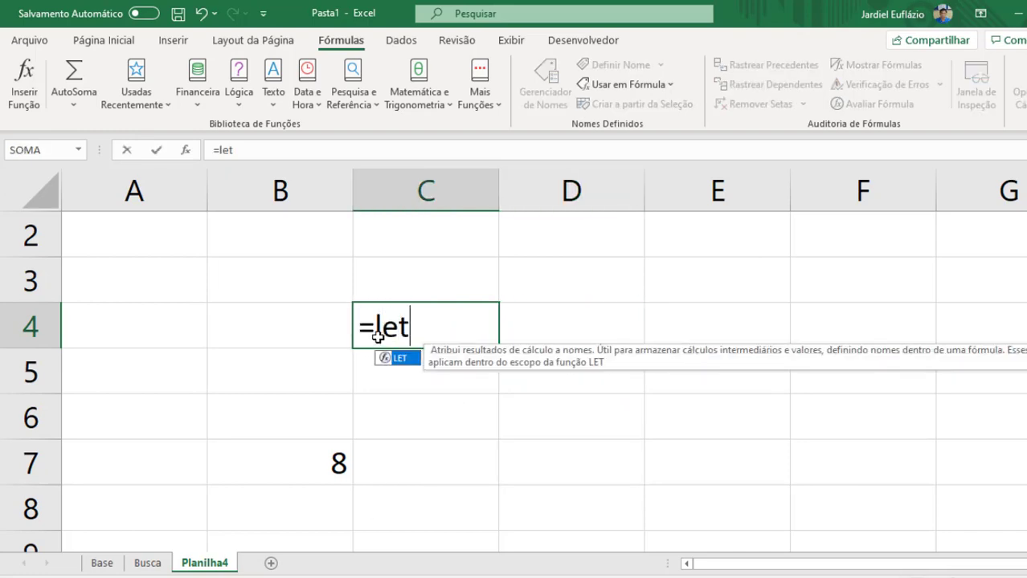
key("Tab")
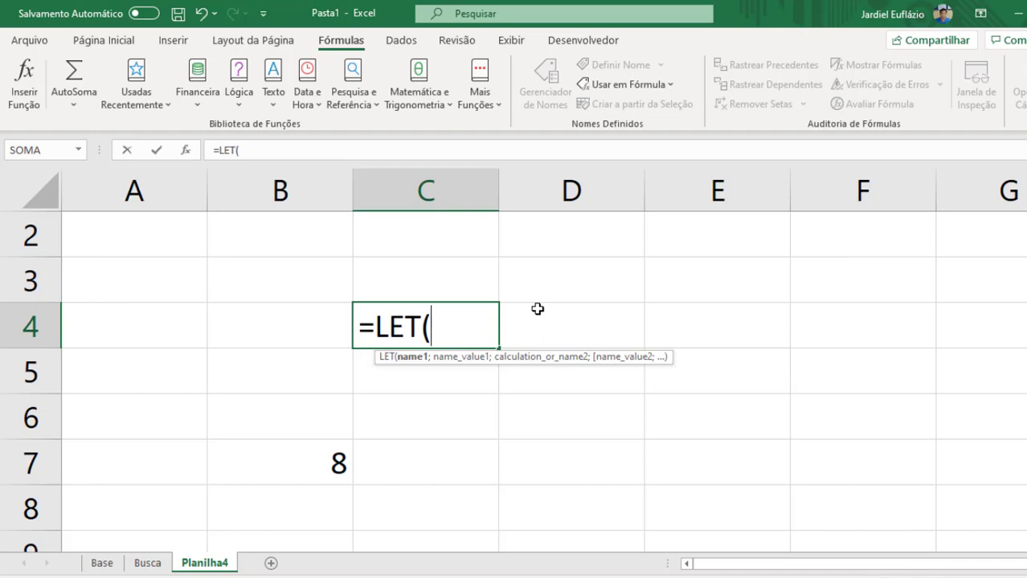
type("tamaho")
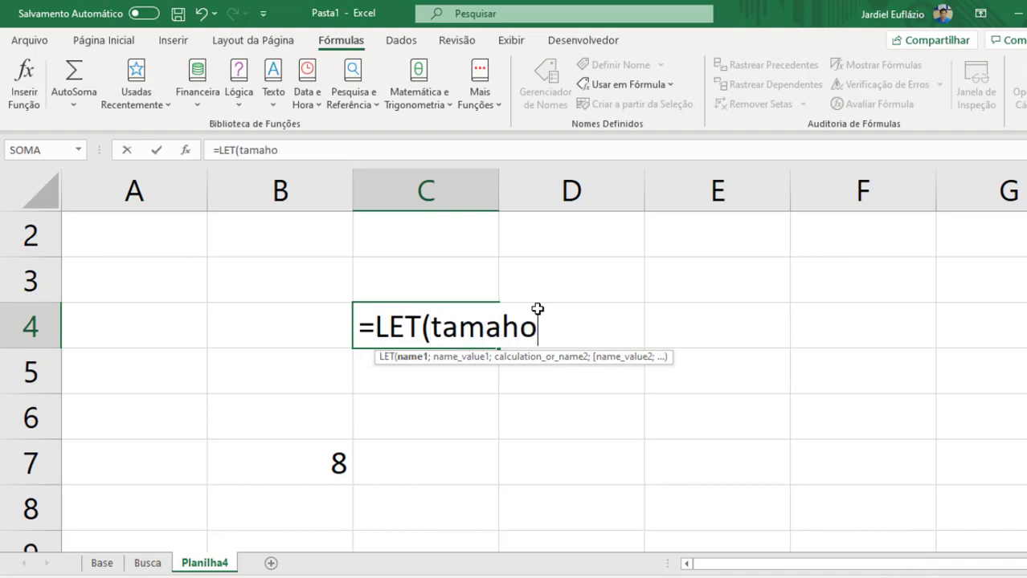
key("BackSpace")
key("BackSpace")
type("nho;")
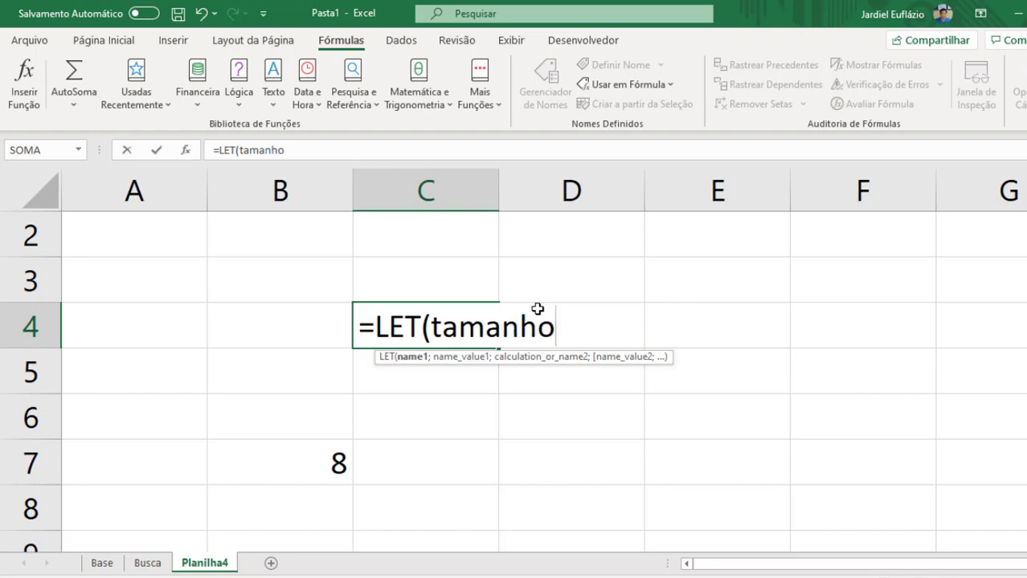
type("5;")
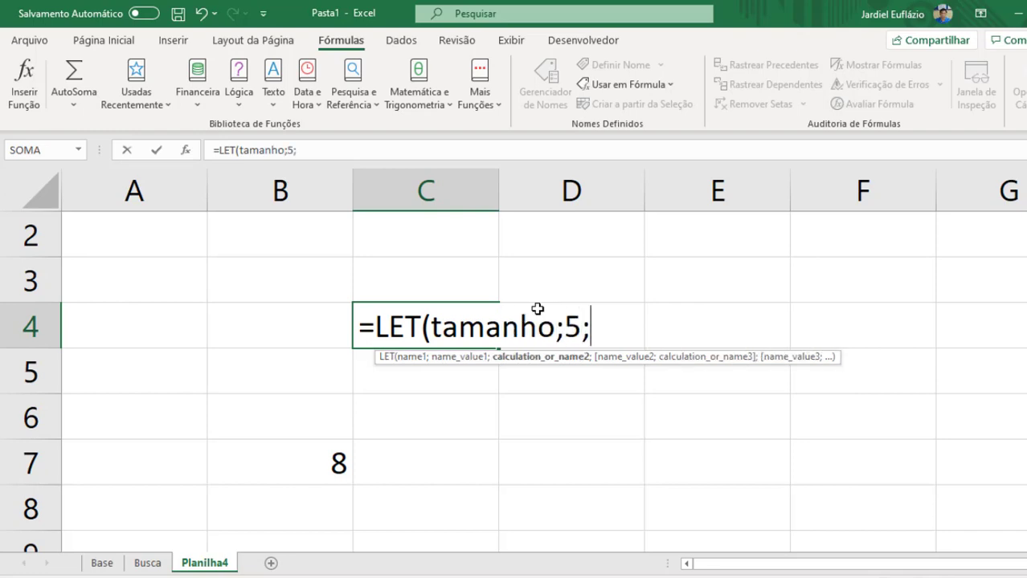
type("tam")
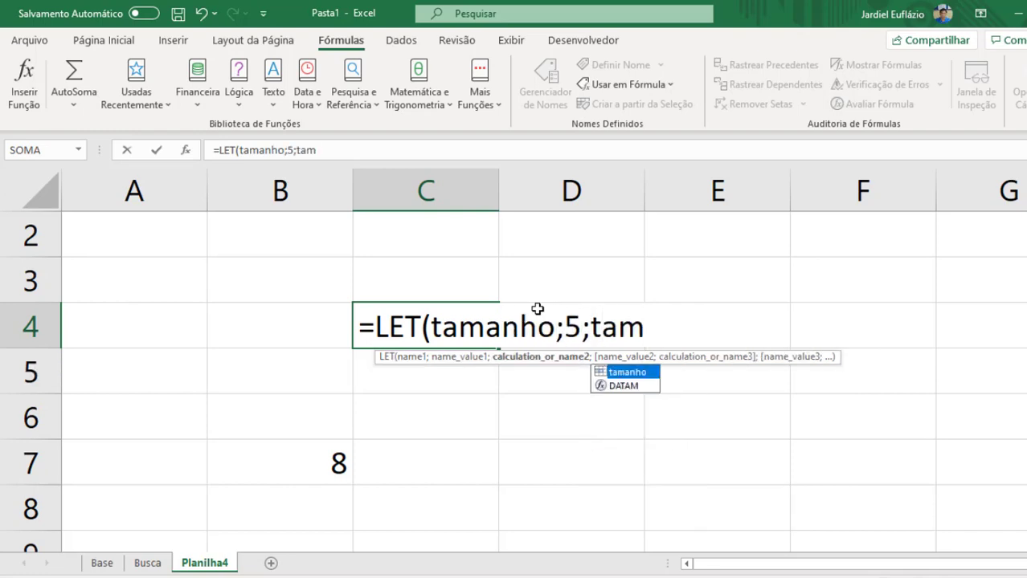
key("Tab")
type("*3)")
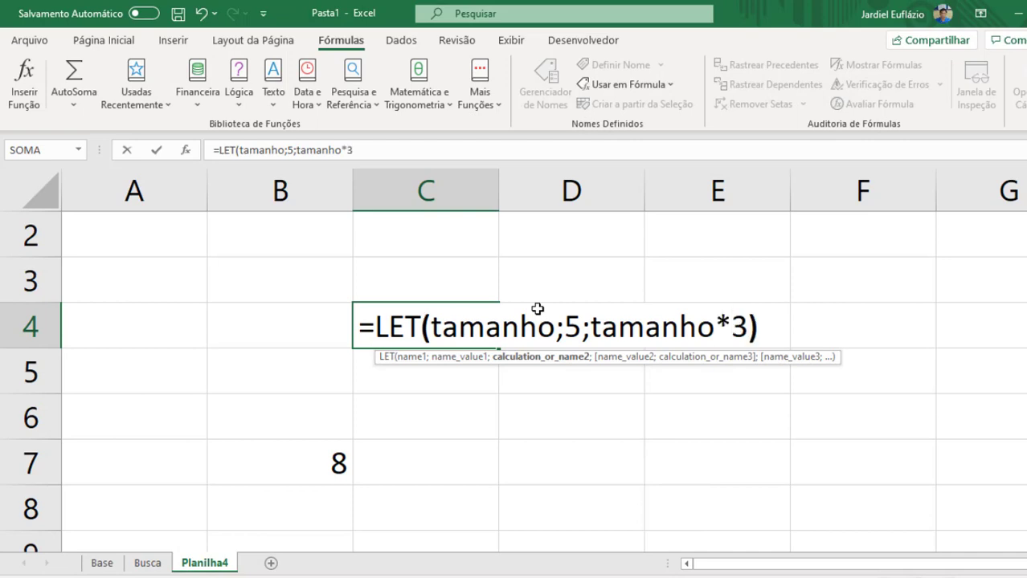
key("Return")
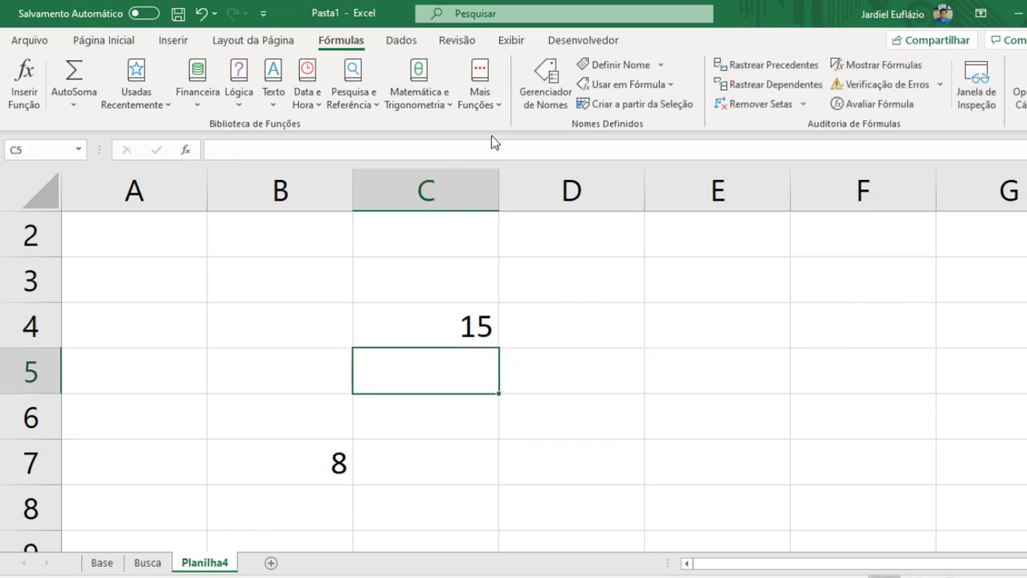
Step: Look for the name tamanho in the Name Manager, close it and reopen the LET formula in C4
left_click(544, 101)
left_click(201, 294)
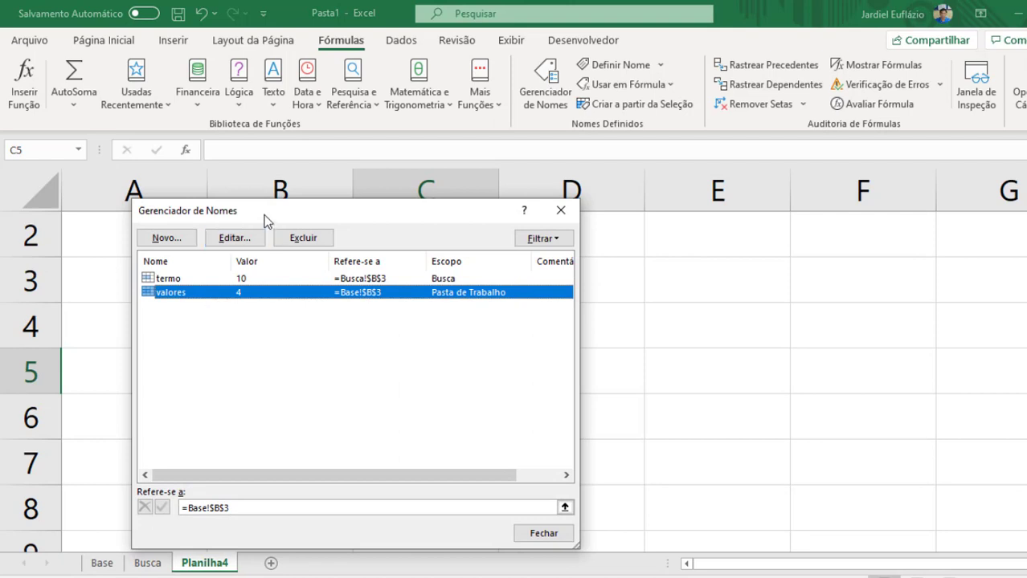
left_click_drag(265, 216, 667, 137)
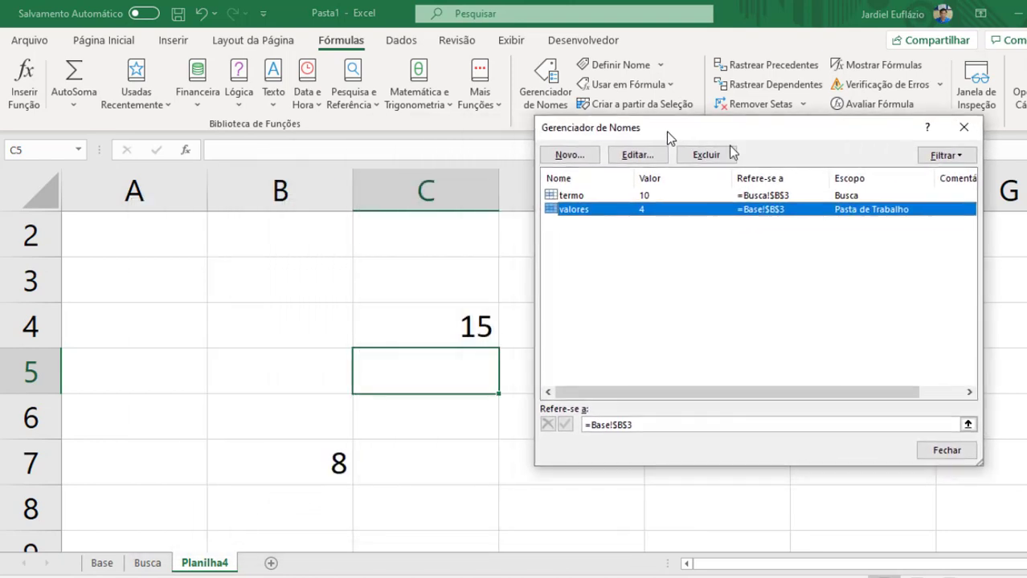
left_click(972, 133)
double_click(471, 326)
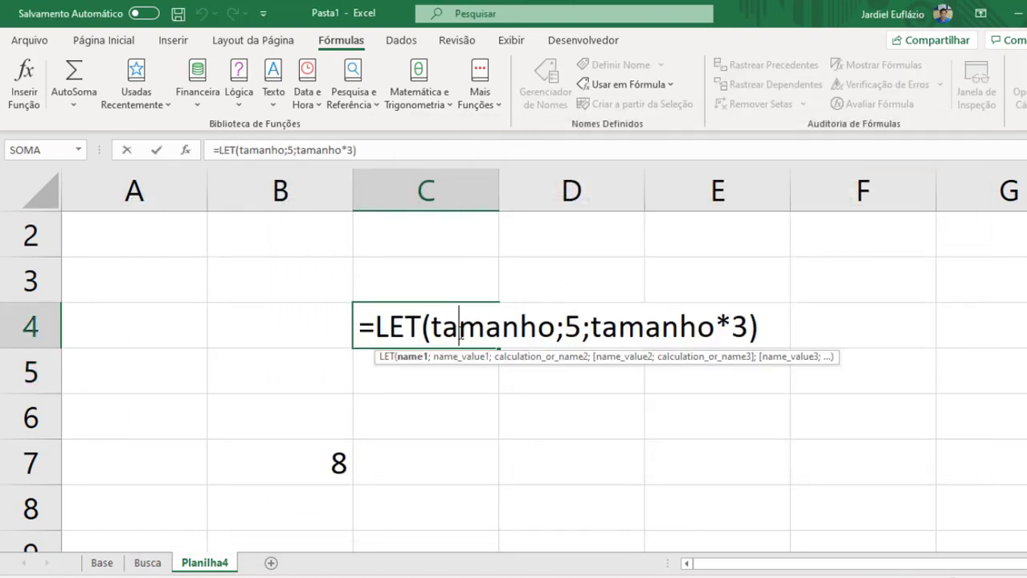
Step: Examine the text of the LET formula in C4 of Planilha4 and leave the cell without changing it
key("Escape")
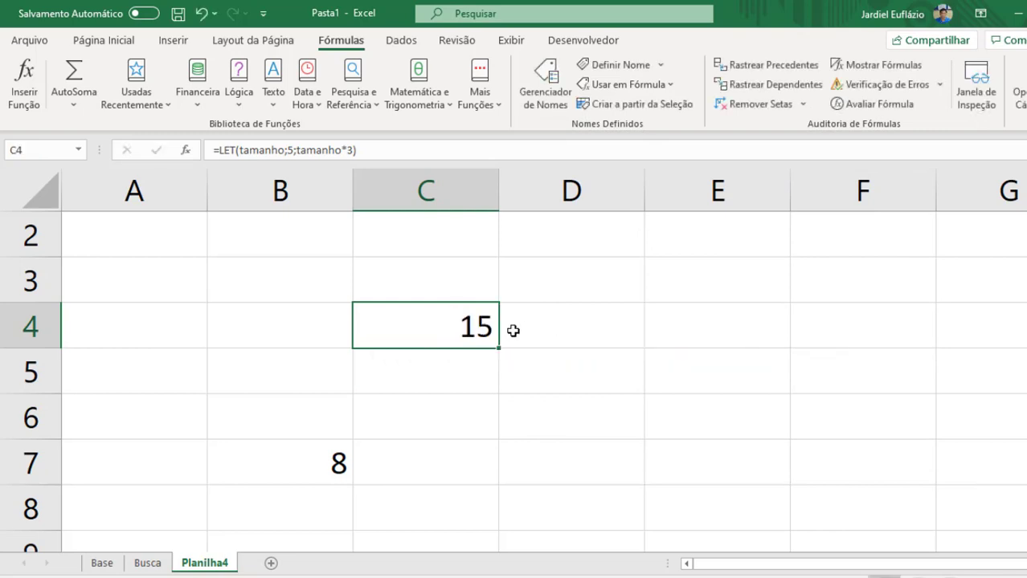
left_click(412, 150)
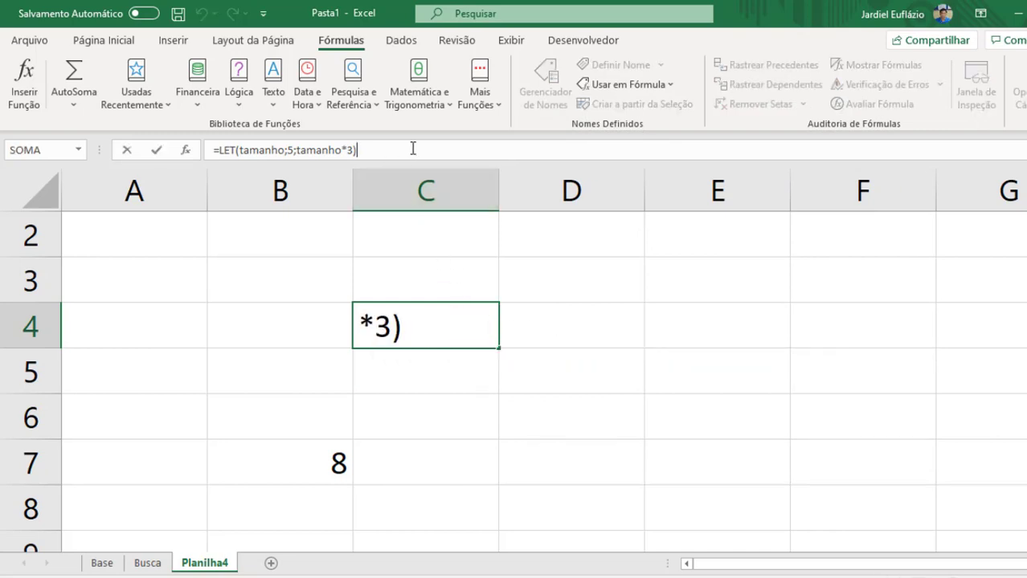
left_click_drag(413, 149, 224, 151)
key("Escape")
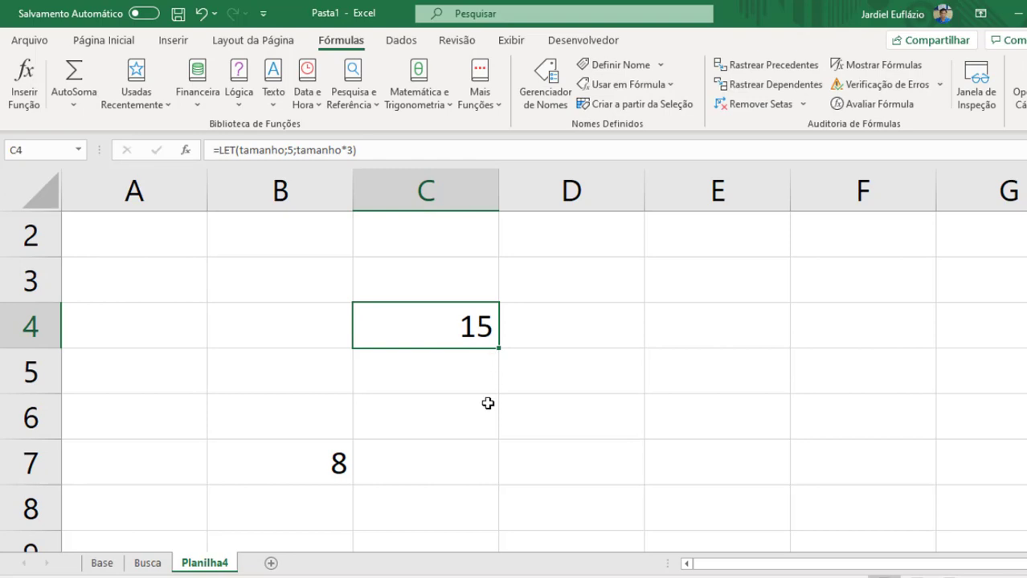
Step: Switch to the PowerPoint slide show and advance from the LET syntax slide to the Exemplos de aplicação slide
key("alt+Tab")
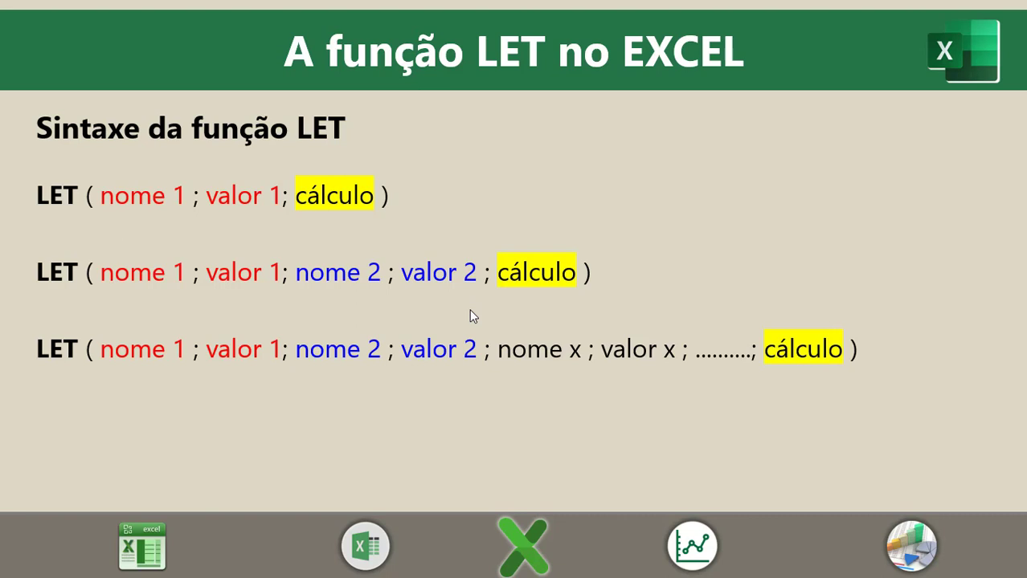
left_click(470, 310)
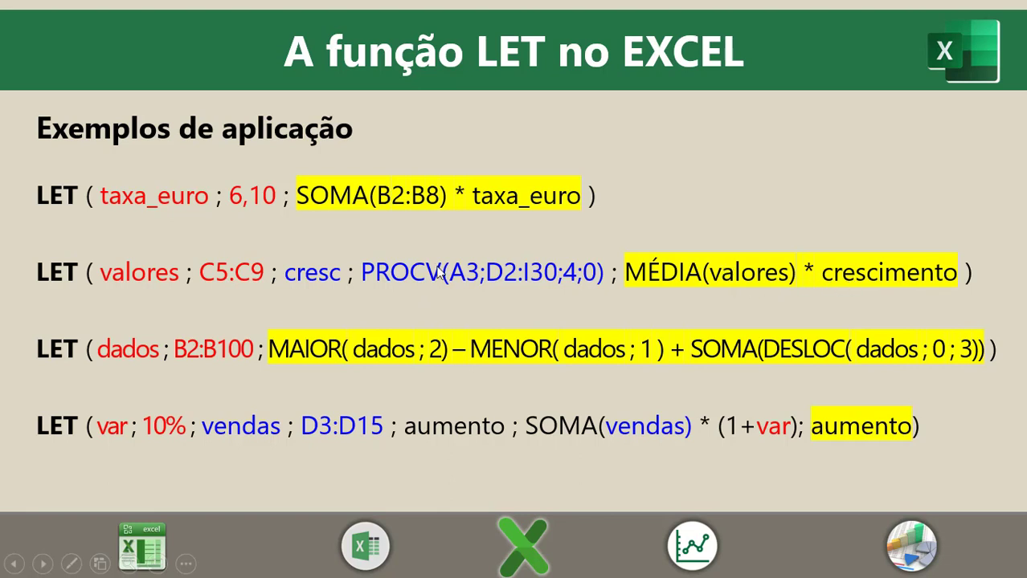
Step: Exit the slide show, shorten crescimento to cresc in the second LET example on slide 4, and save the presentation
key("Escape")
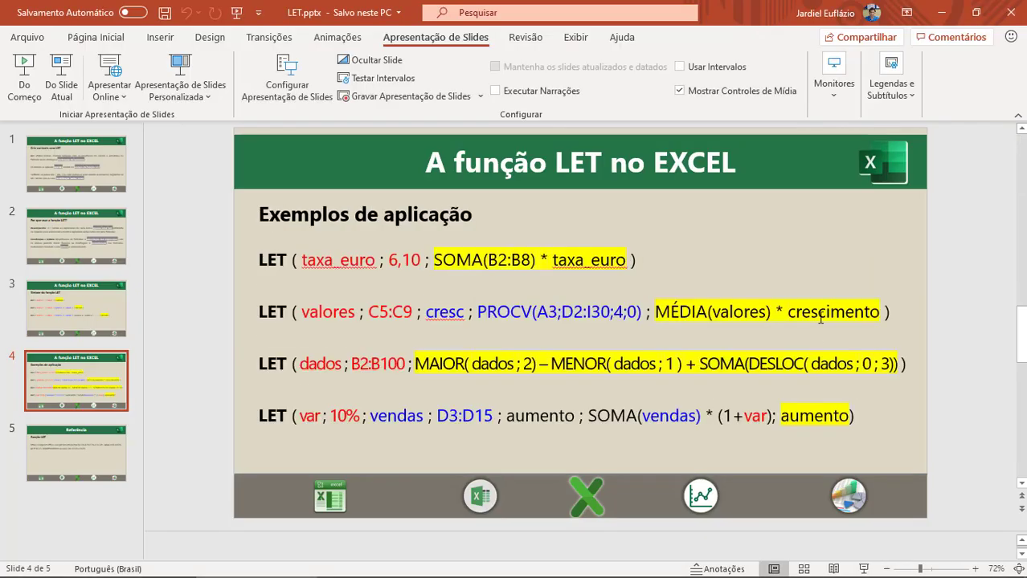
key("Delete")
key("Delete")
key("Delete")
key("Delete")
key("Delete")
key("Delete")
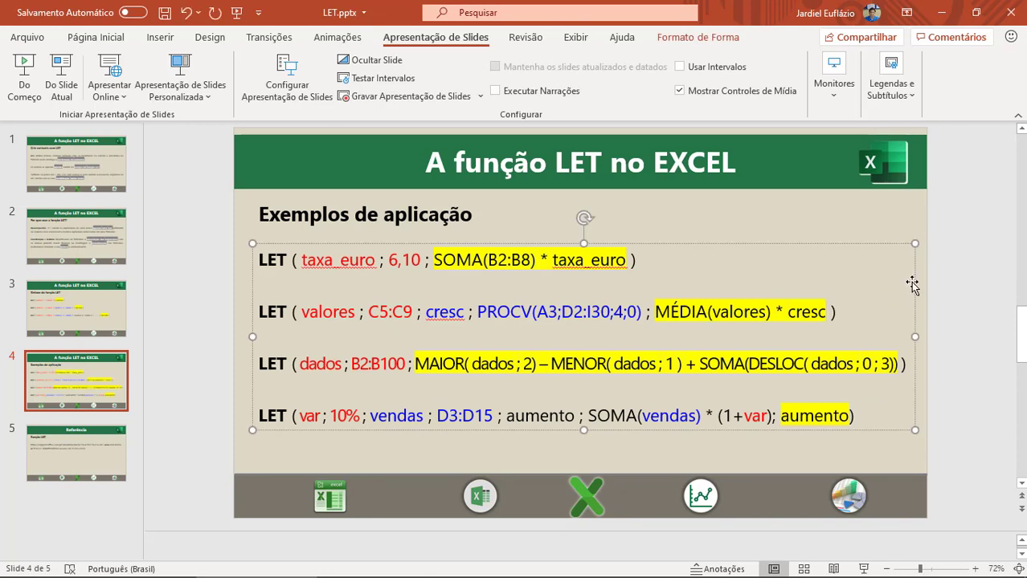
key("ctrl+s")
key("alt")
Step: Present the examples slide and the Referência slide, end the show, and close LET.pptx with its changes saved
key("shift+F5")
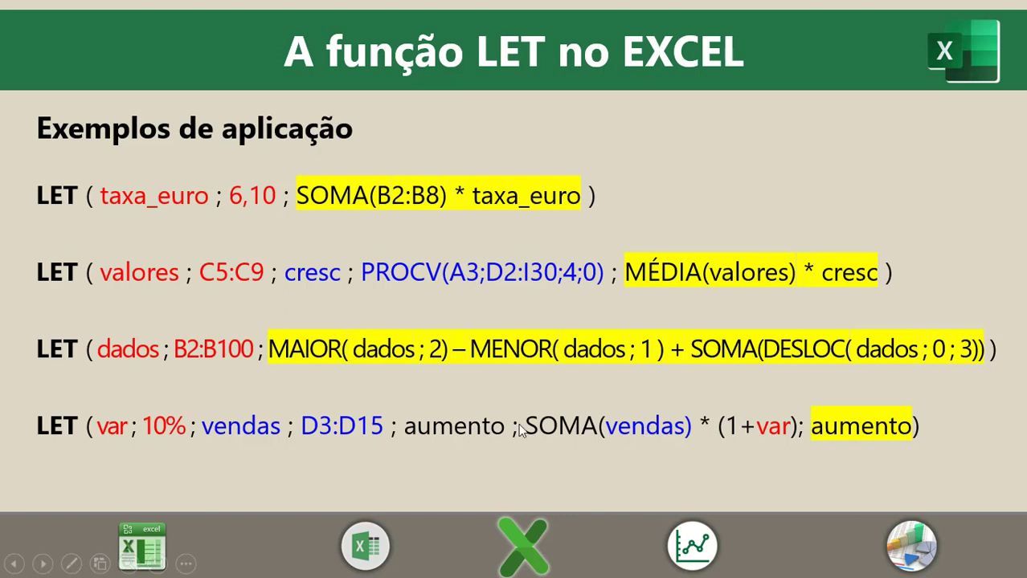
left_click(788, 426)
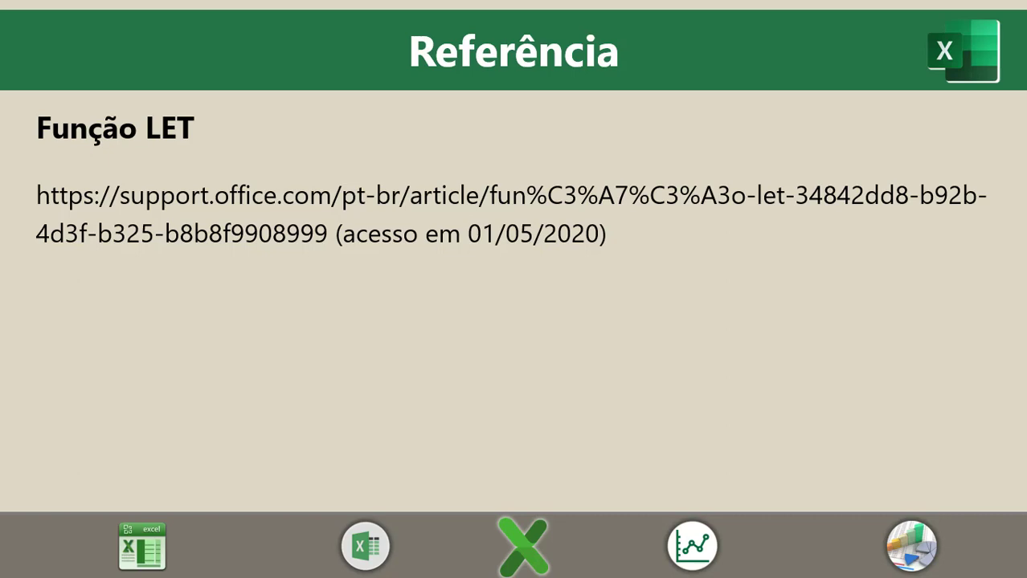
key("Escape")
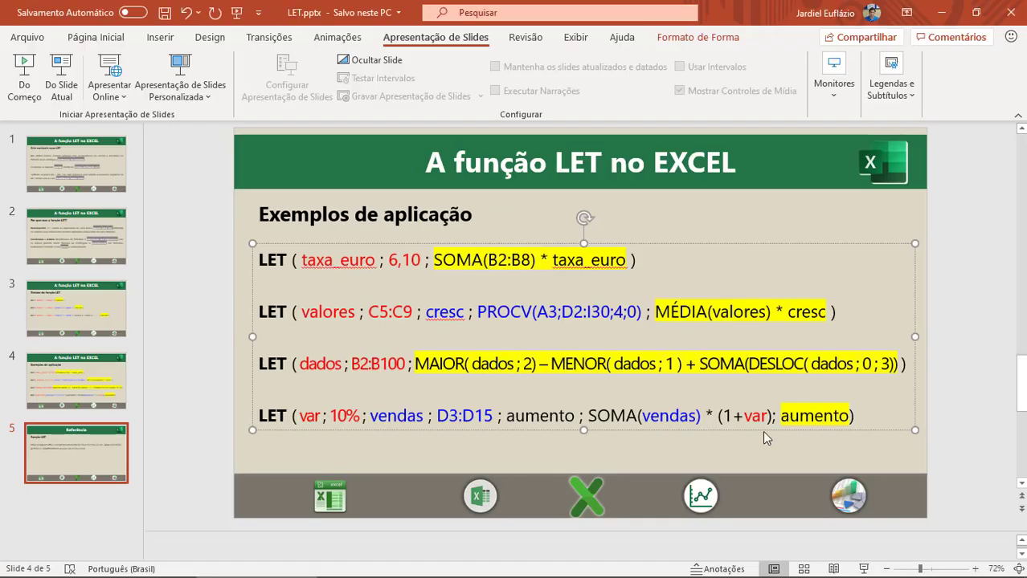
left_click(1010, 12)
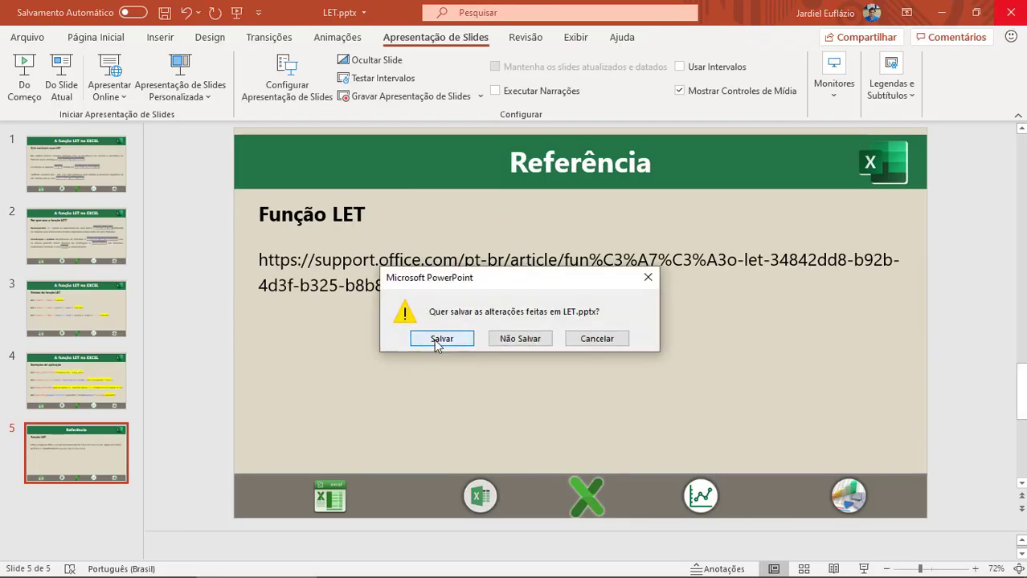
left_click(470, 338)
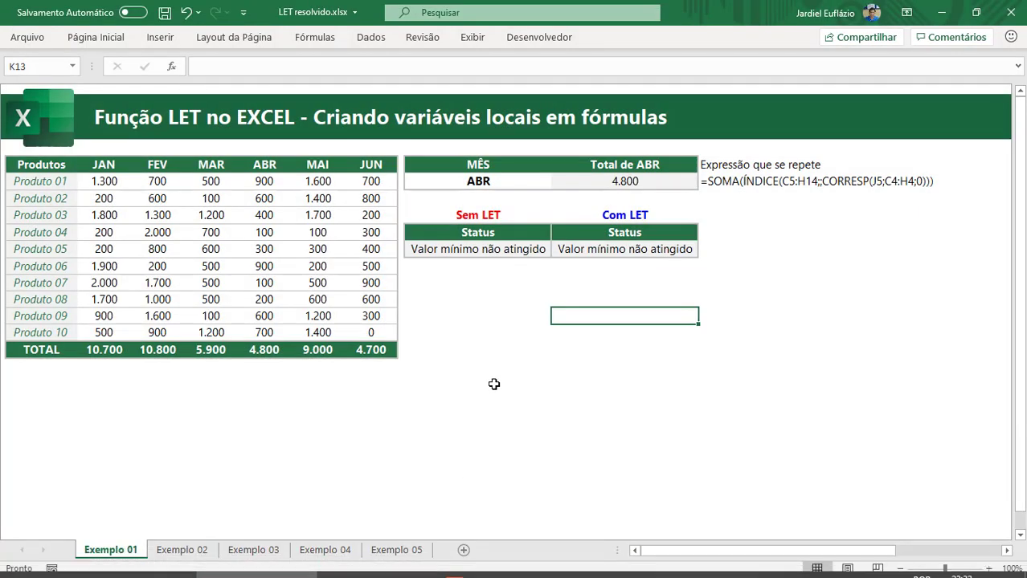
Step: Look through the sheets Exemplo 02 to Exemplo 05 of LET resolvido.xlsx in Excel and return to Exemplo 01
left_click(204, 551)
left_click(293, 556)
left_click(276, 554)
left_click(337, 553)
left_click(410, 554)
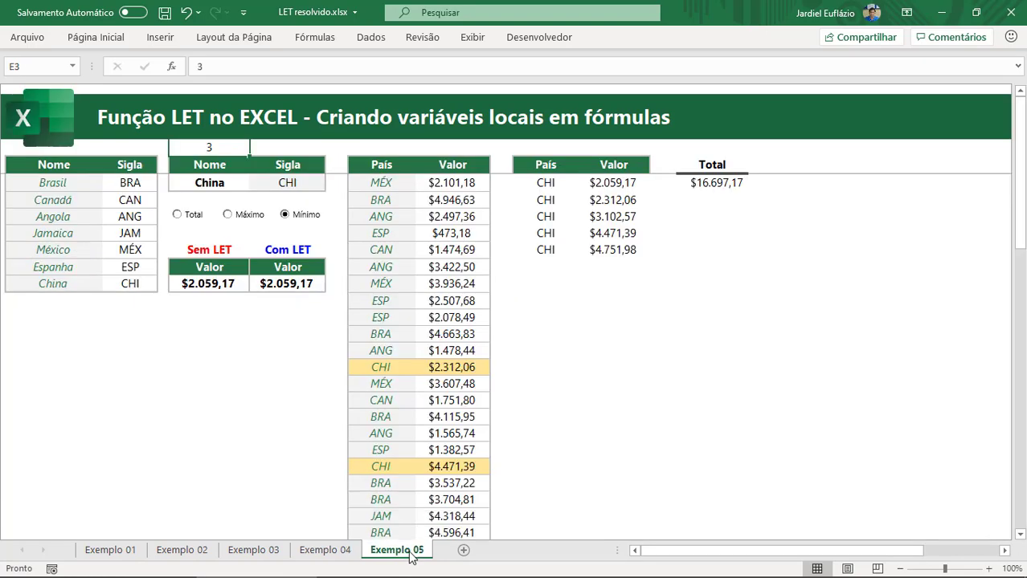
left_click(302, 554)
left_click(245, 554)
left_click(200, 555)
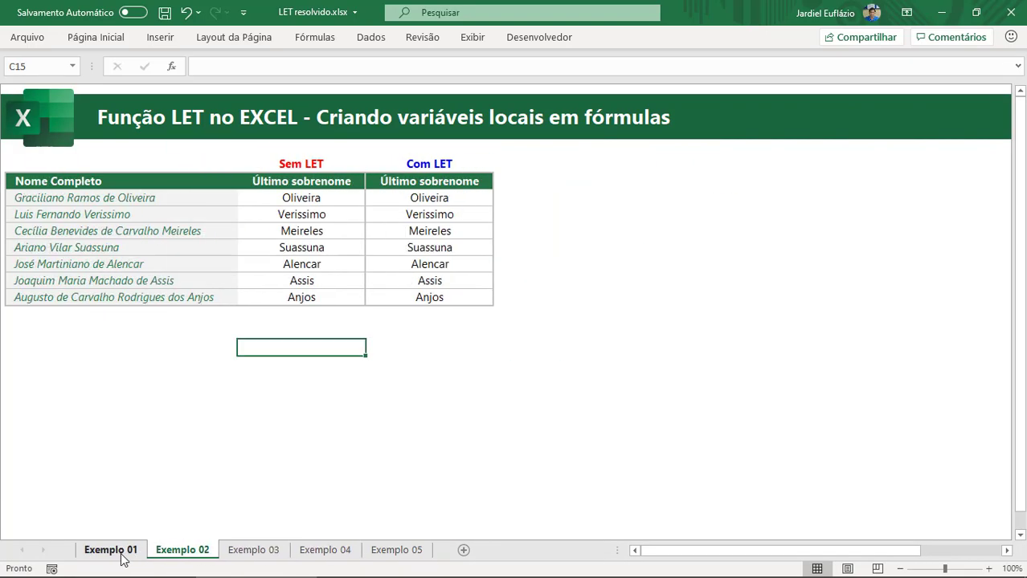
left_click(121, 554)
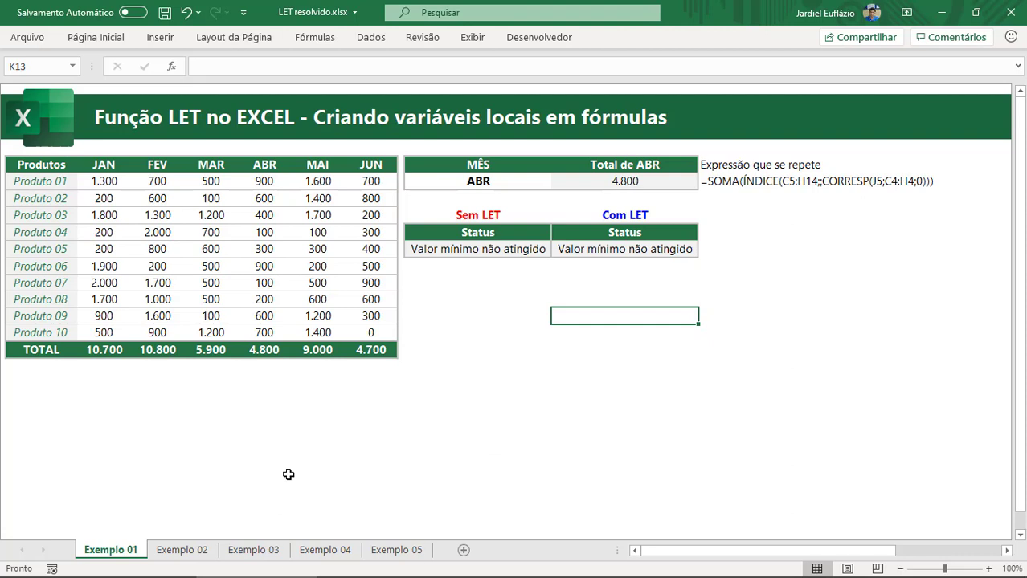
Step: Go through the example sheets once more up to Exemplo 05 and close the workbook LET resolvido.xlsx
left_click(186, 453)
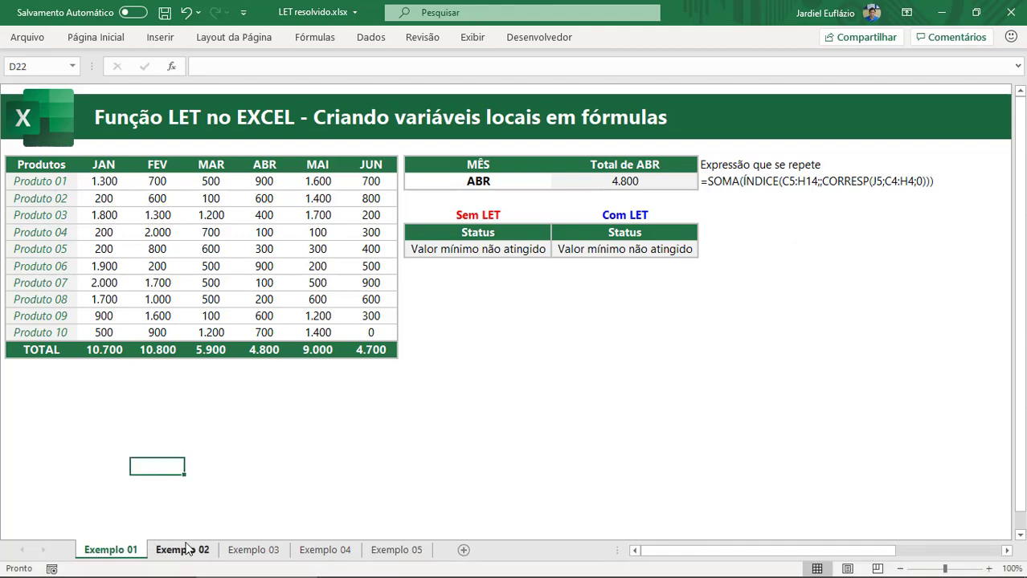
left_click(182, 550)
left_click(253, 550)
left_click(325, 550)
left_click(396, 551)
left_click(611, 381)
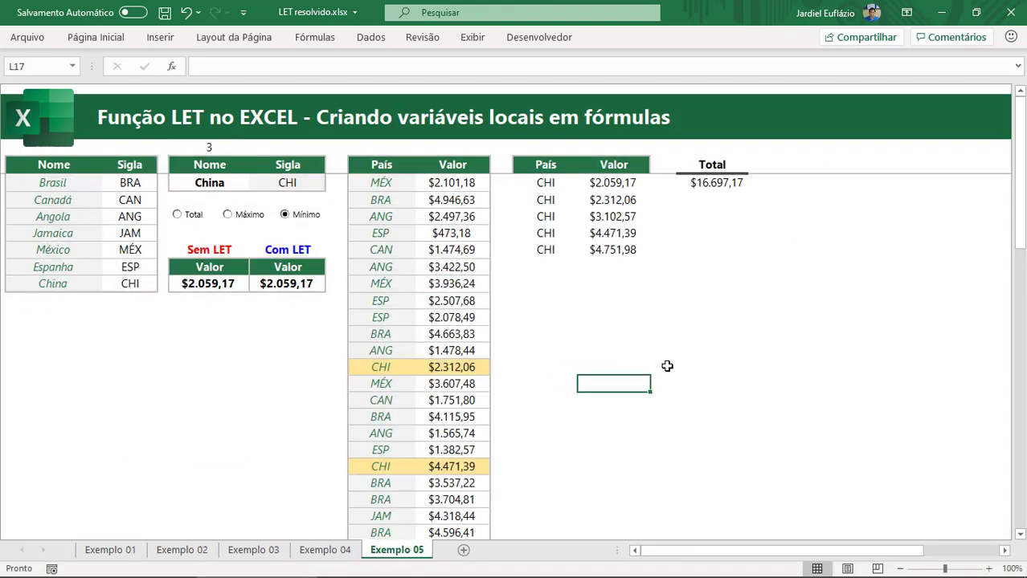
left_click(1011, 12)
left_click(469, 326)
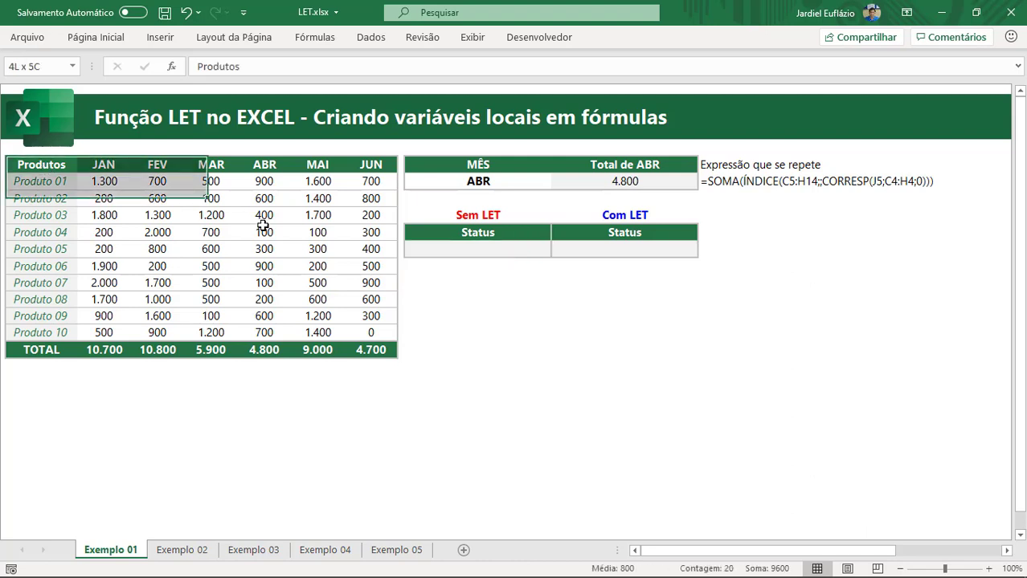
Step: Select the products table in LET.xlsx, set the month in J5 to MAI, and select the table's MAI total
left_click_drag(42, 164, 372, 348)
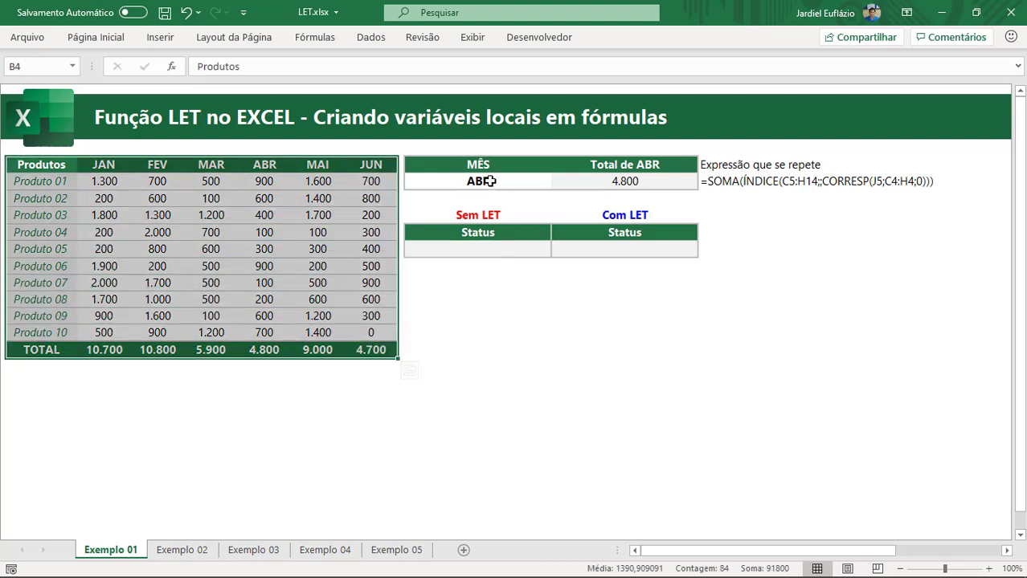
left_click(488, 181)
left_click(557, 182)
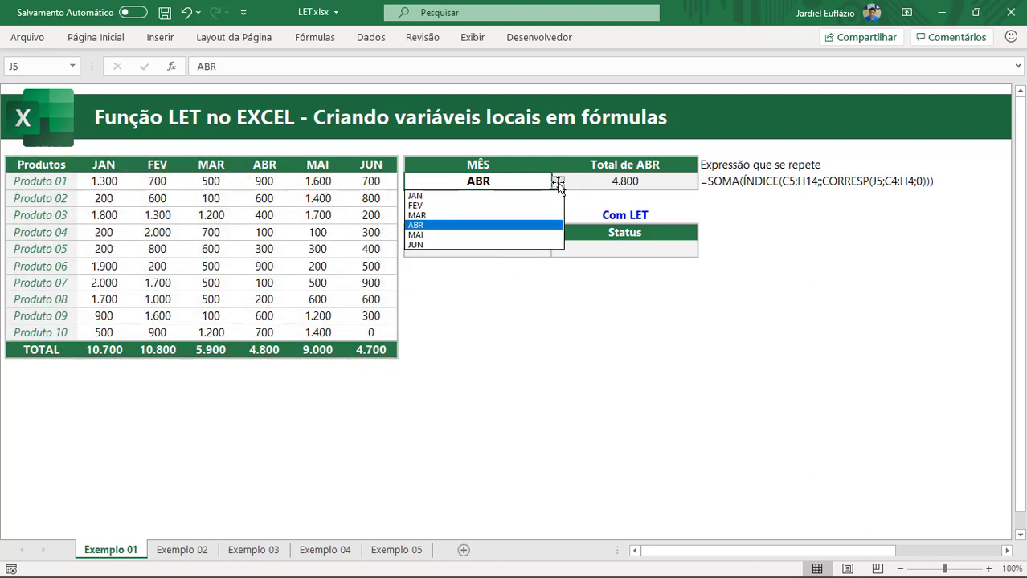
left_click(456, 233)
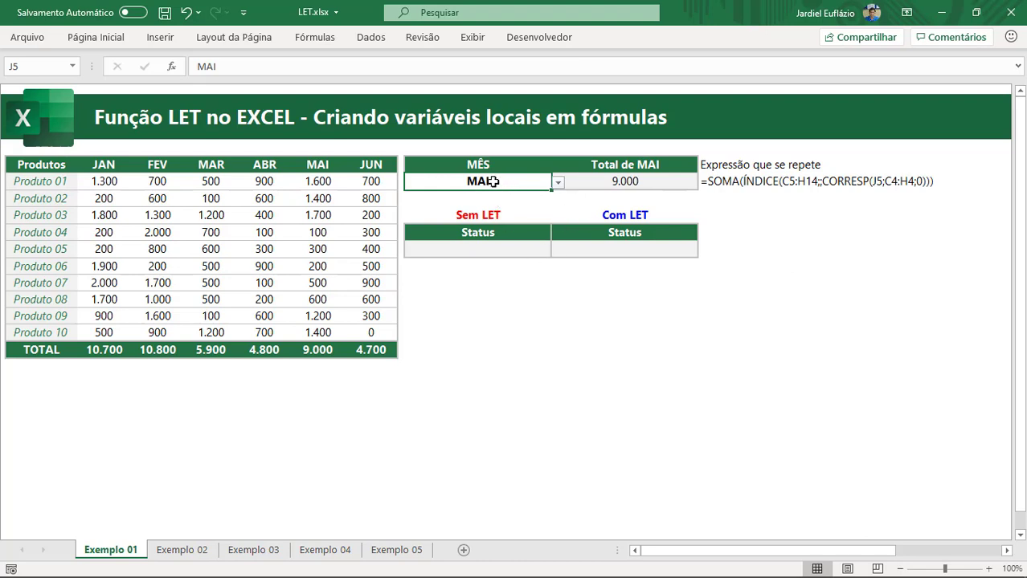
left_click(317, 349)
Step: Set the month in J5 to JUN and select its total in K5
left_click(524, 182)
left_click(558, 183)
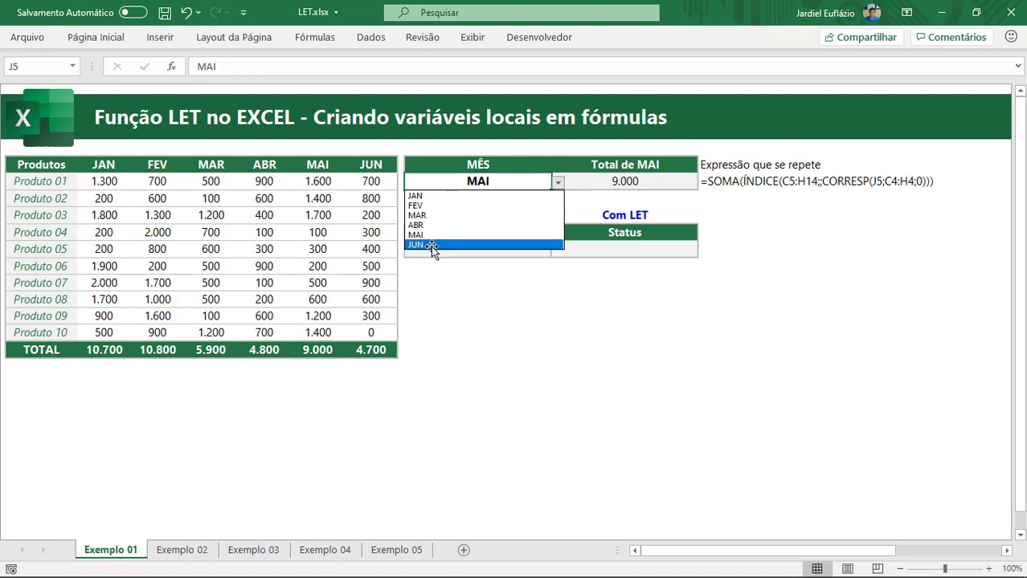
left_click(431, 246)
left_click(655, 185)
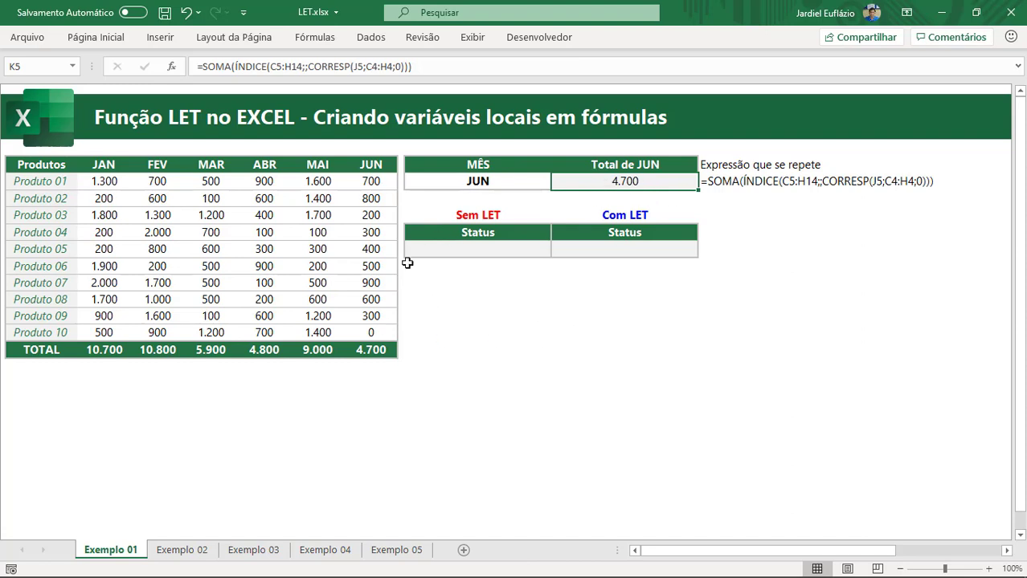
Step: Delete the TOTAL row at the end of the products table on Exemplo 01
left_click(340, 355)
key("shift+space")
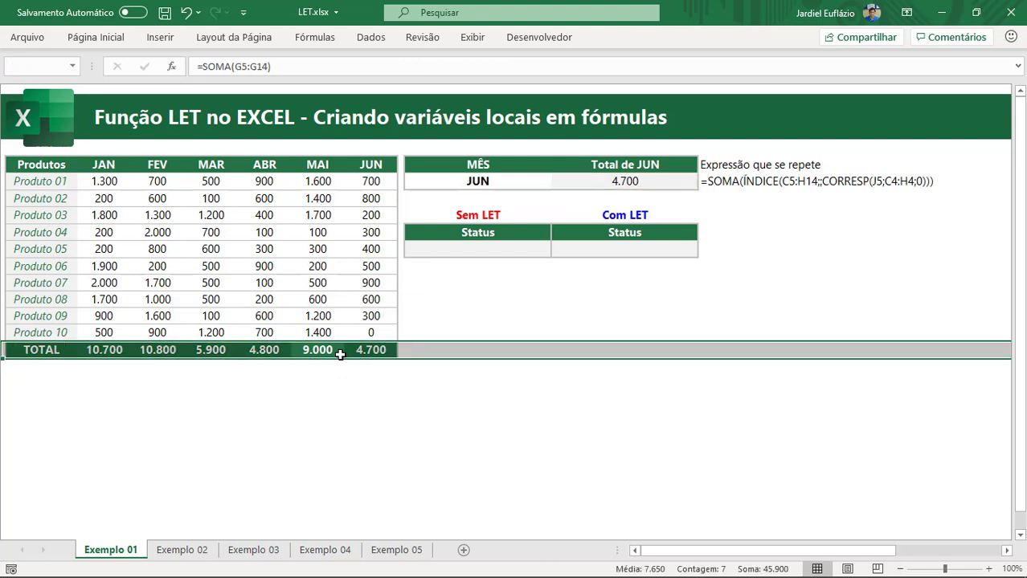
key("ctrl+minus")
left_click(412, 349)
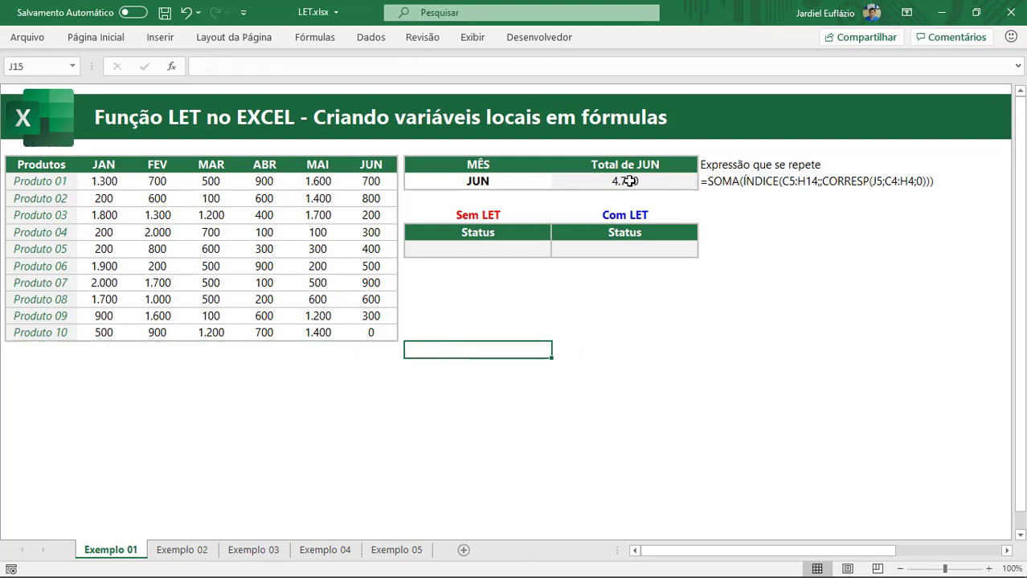
Step: Examine the ÍNDICE and CORRESP part of the total formula in K5, cancel the edit, and check the month and status cells
left_click(631, 182)
double_click(552, 182)
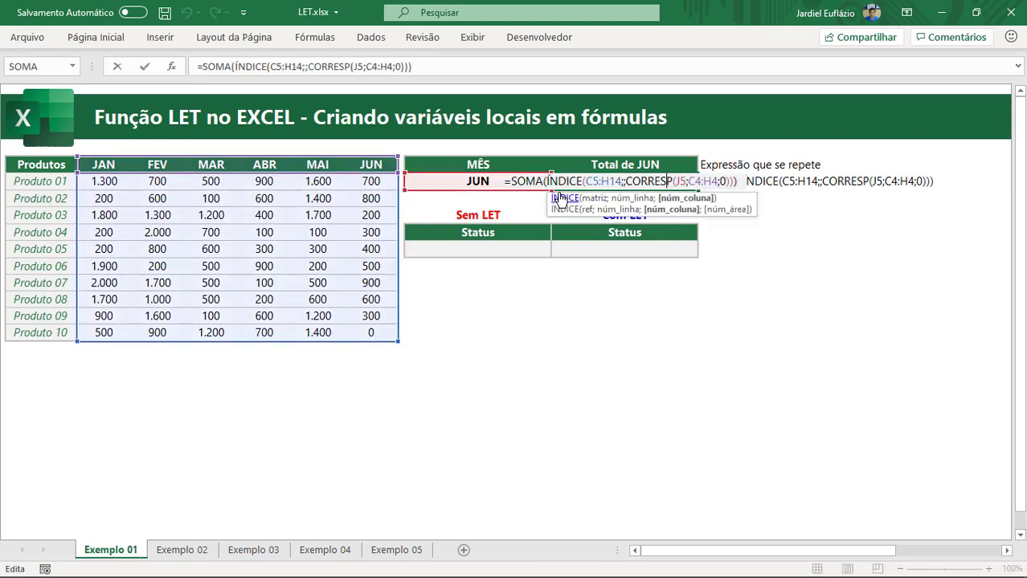
left_click_drag(549, 181, 737, 182)
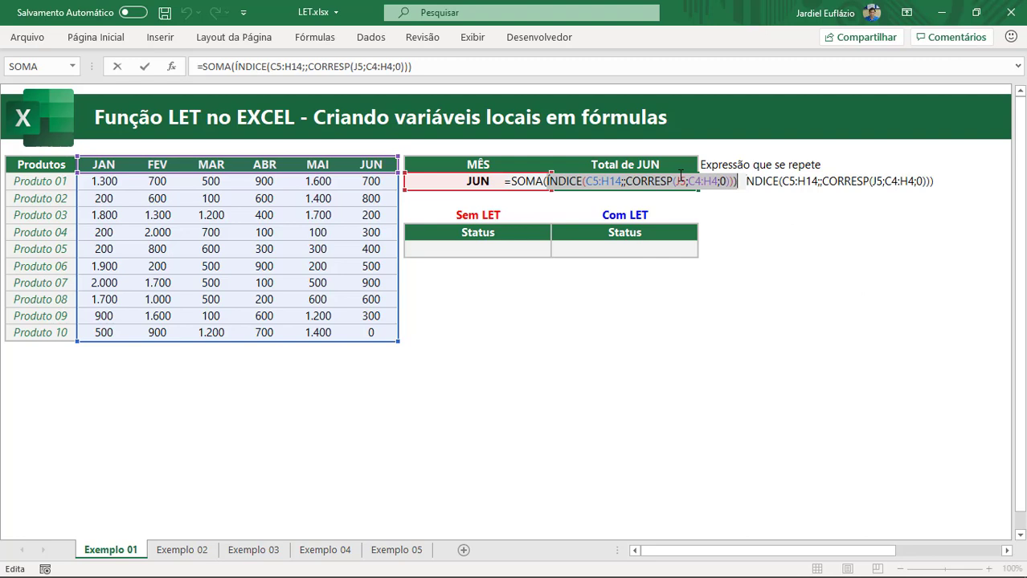
key("Escape")
left_click(522, 183)
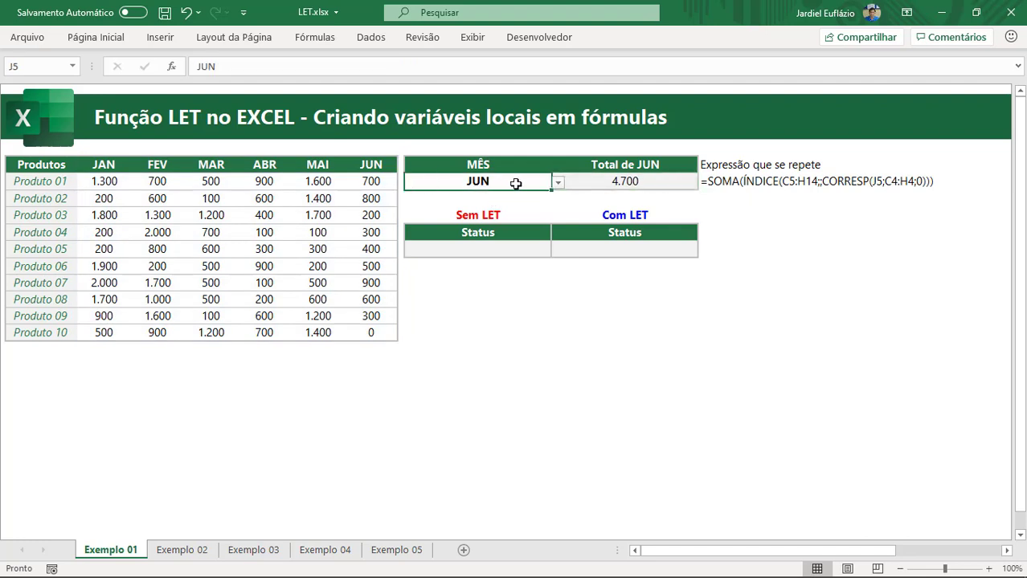
left_click(665, 182)
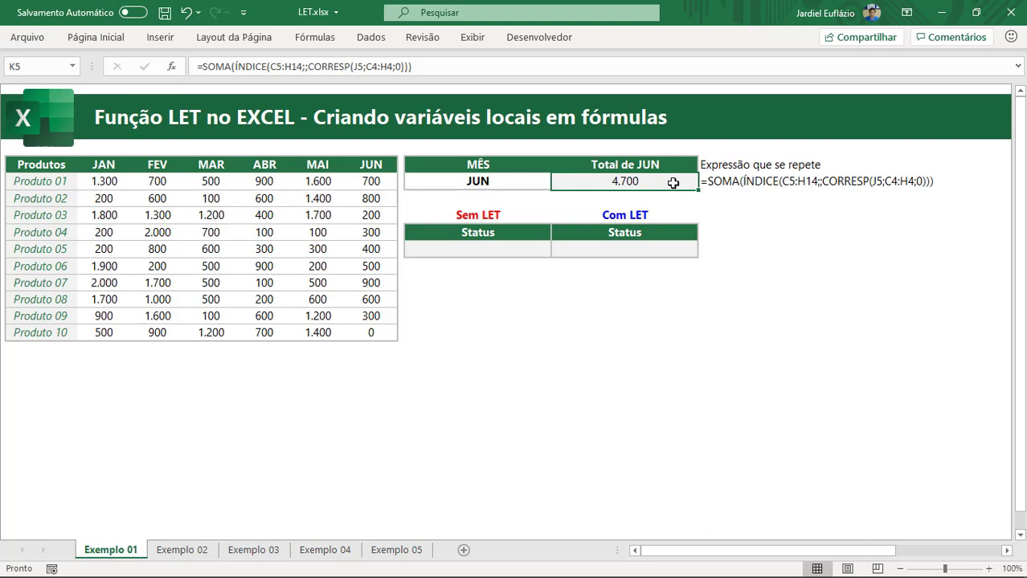
left_click(468, 250)
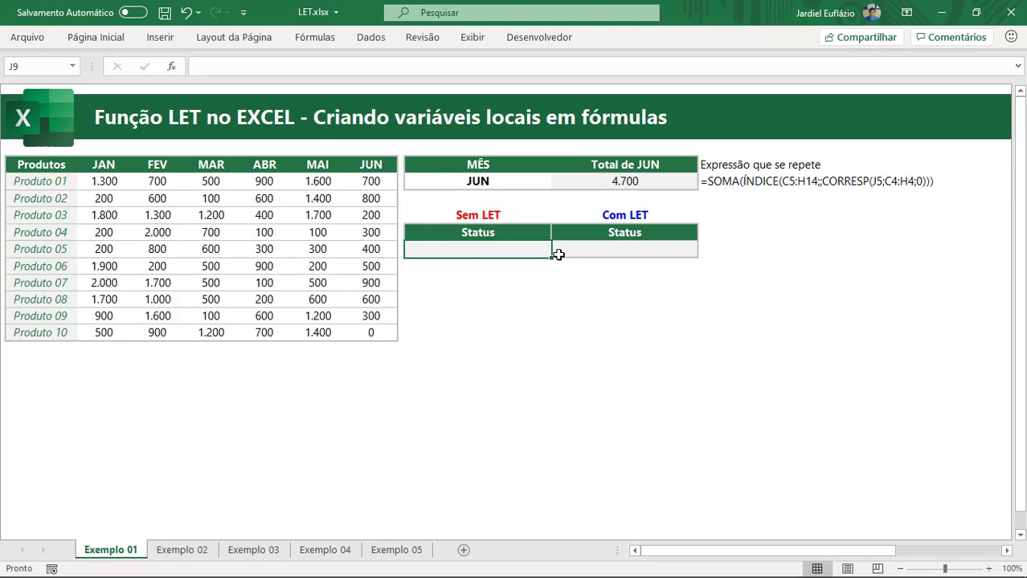
left_click(618, 183)
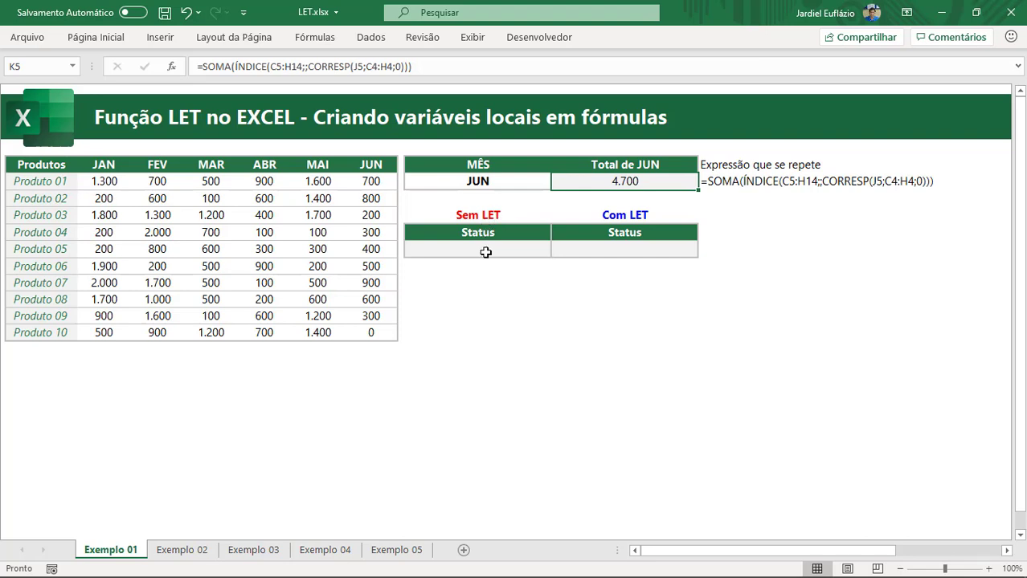
Step: Enter the note >10000 in cell J14 of Exemplo 01
left_click(492, 336)
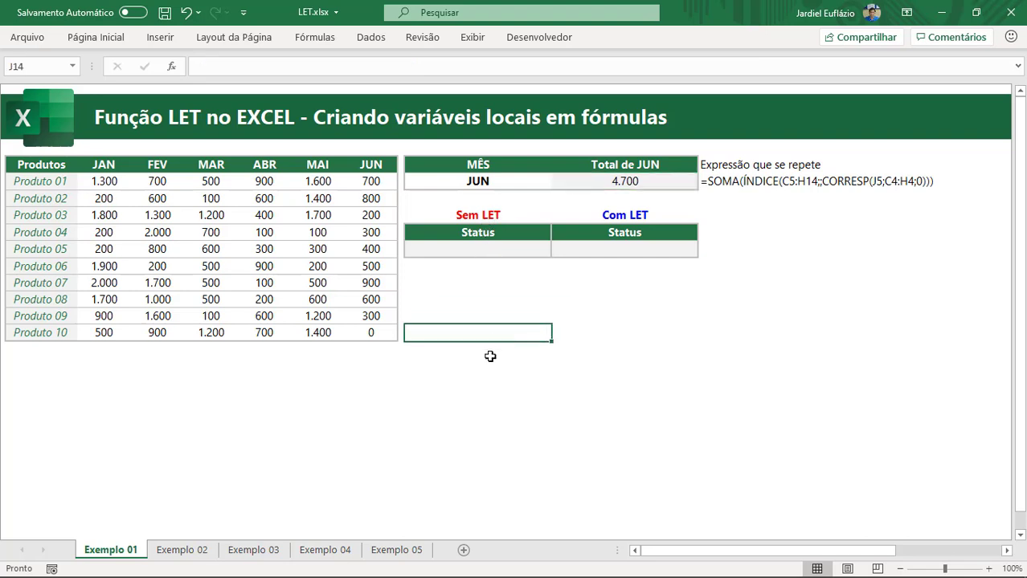
type(">10000")
key("Tab")
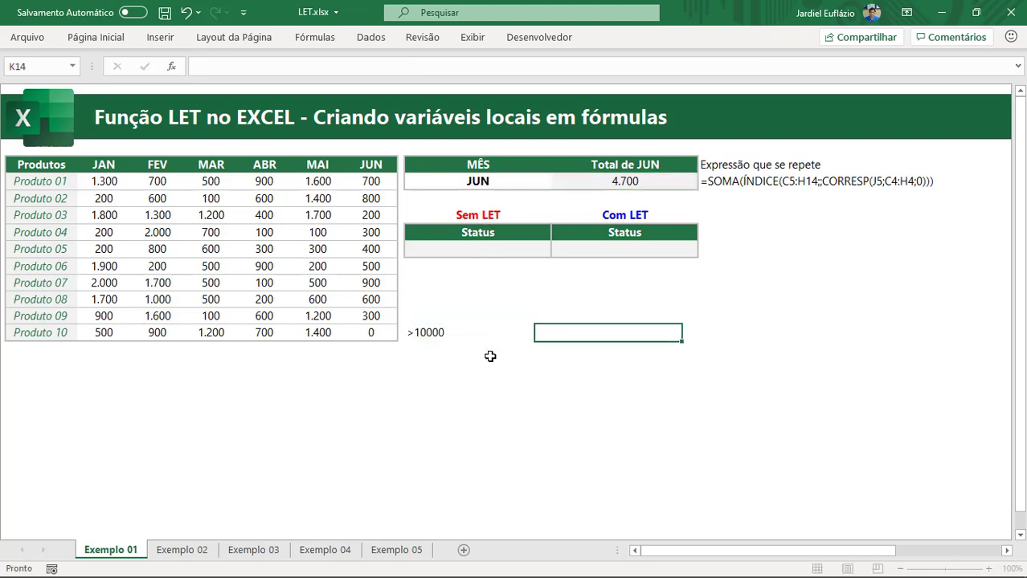
key("Down")
key("alt")
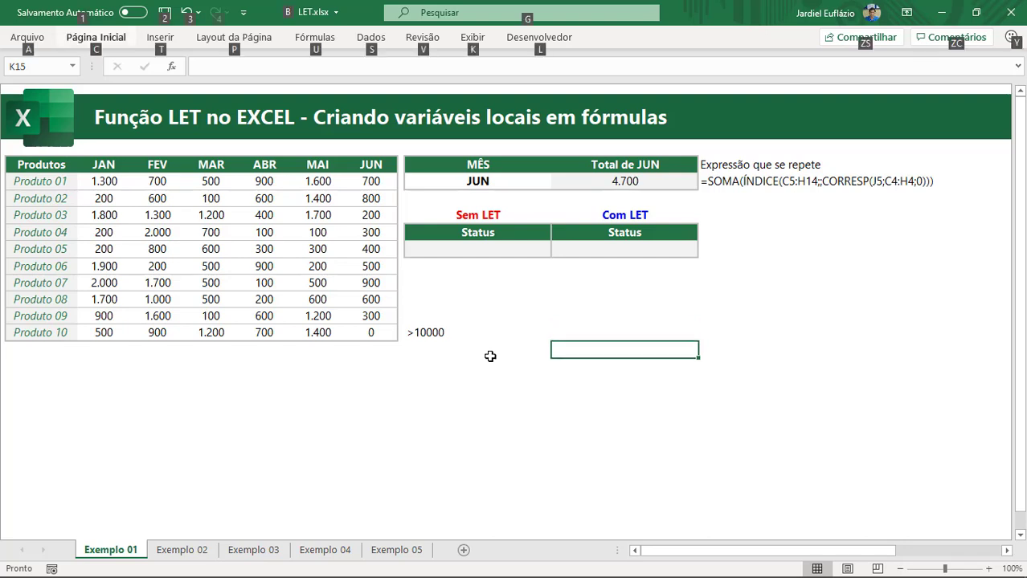
key("alt")
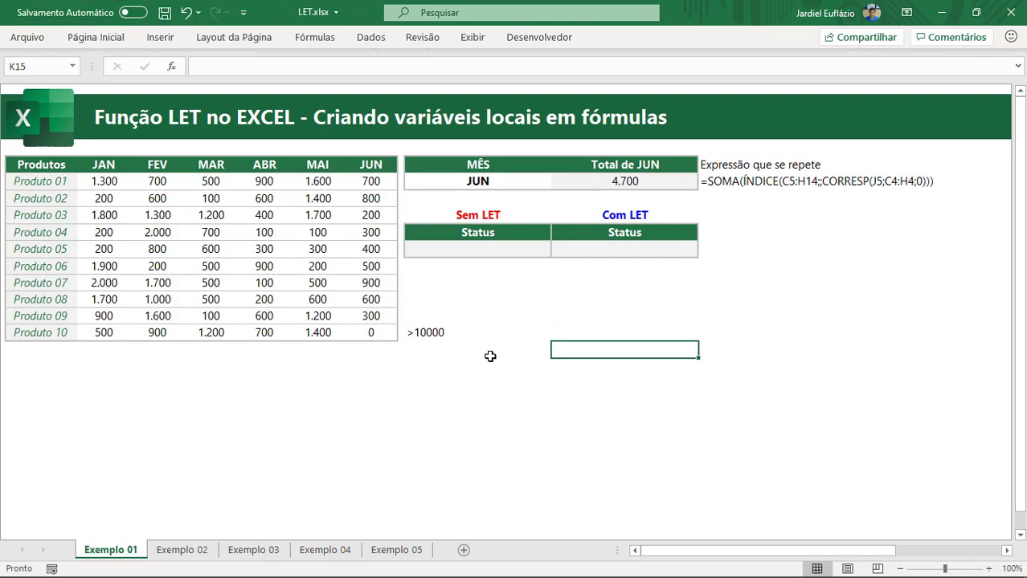
key("Up")
key("Down")
key("Up")
key("Home")
key("Down")
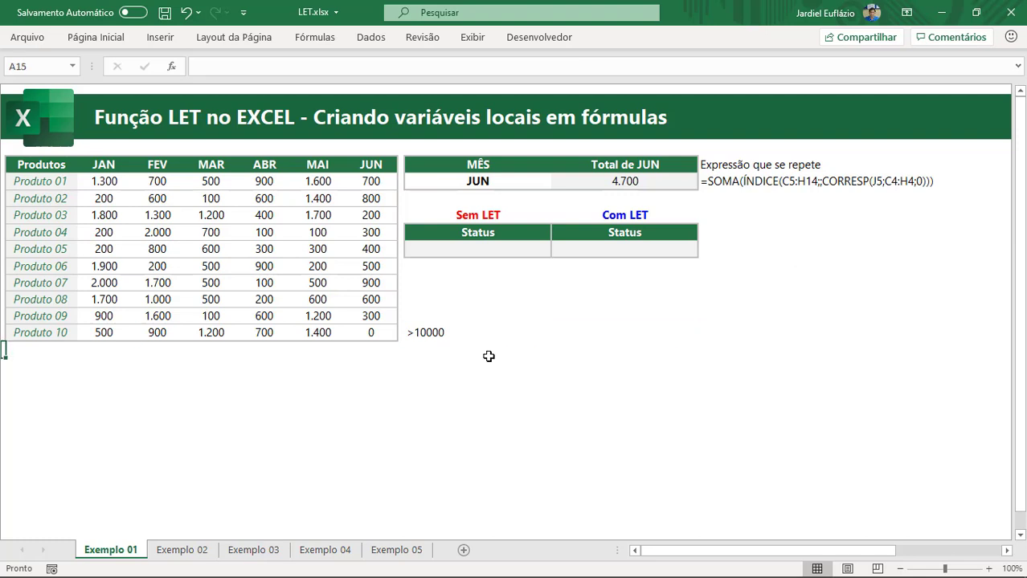
Step: Enter 20% in cell K14, beside the >10000 note
left_click(492, 334)
left_click(618, 333)
key("Down")
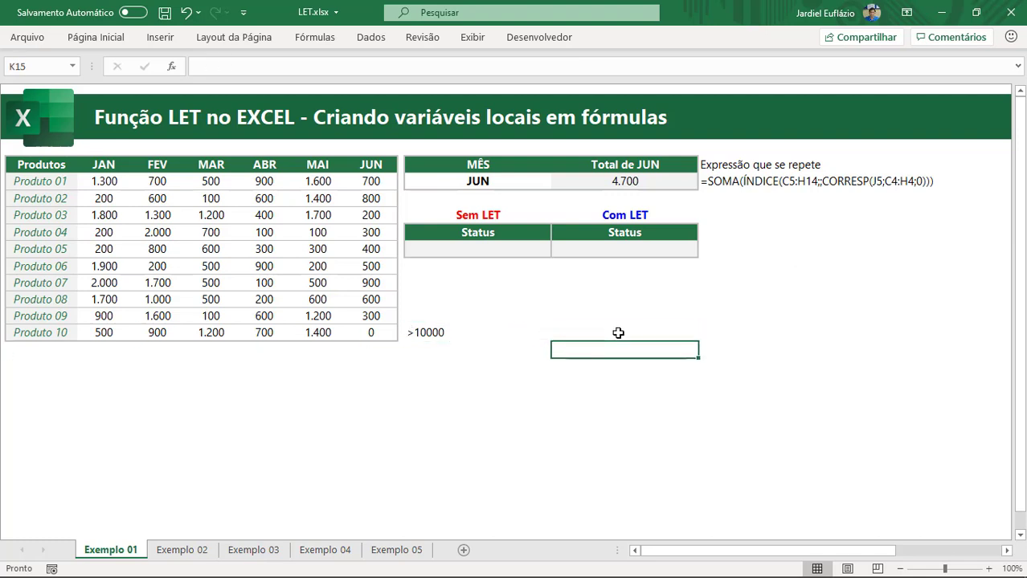
left_click(618, 333)
type("20%")
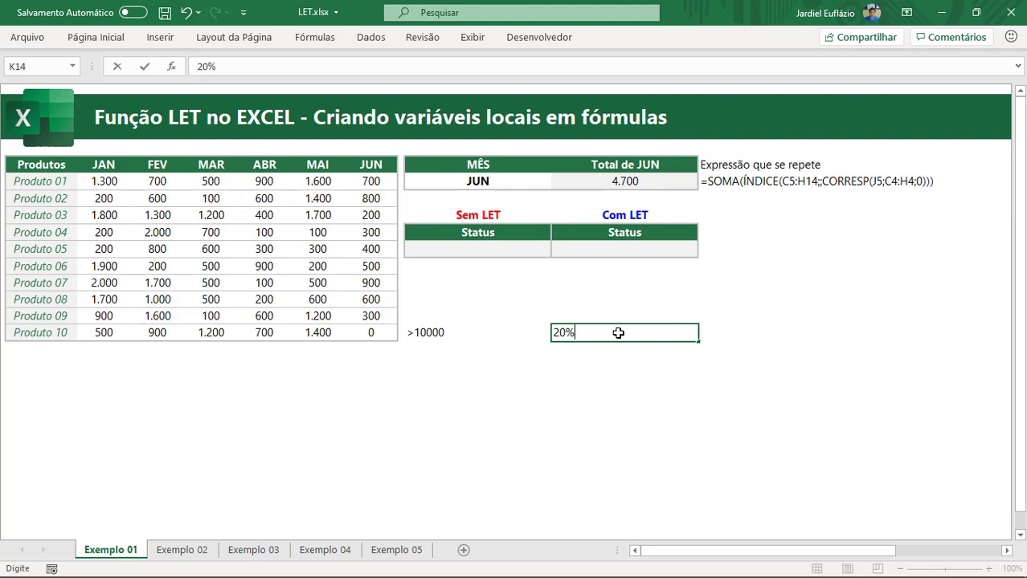
key("Return")
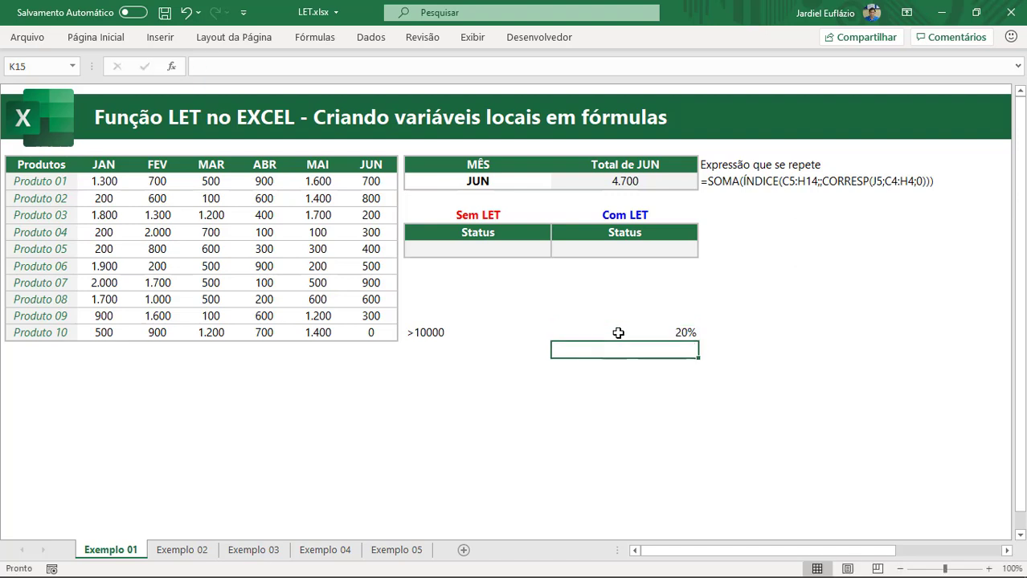
Step: Enter the note >5000 in cell J16 and its rate of 10% in K16
left_click(427, 363)
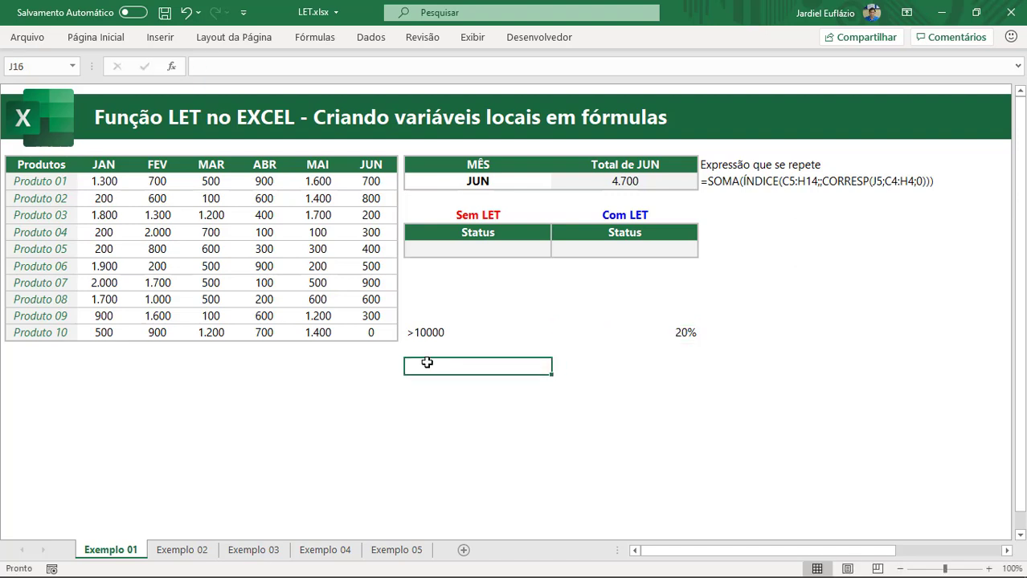
type(">5000")
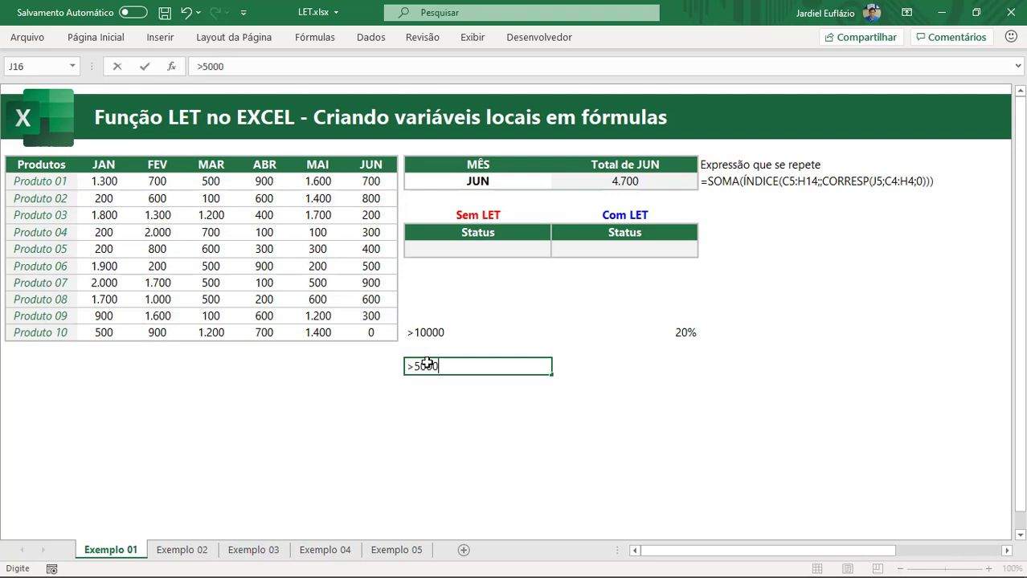
key("Tab")
type("10%")
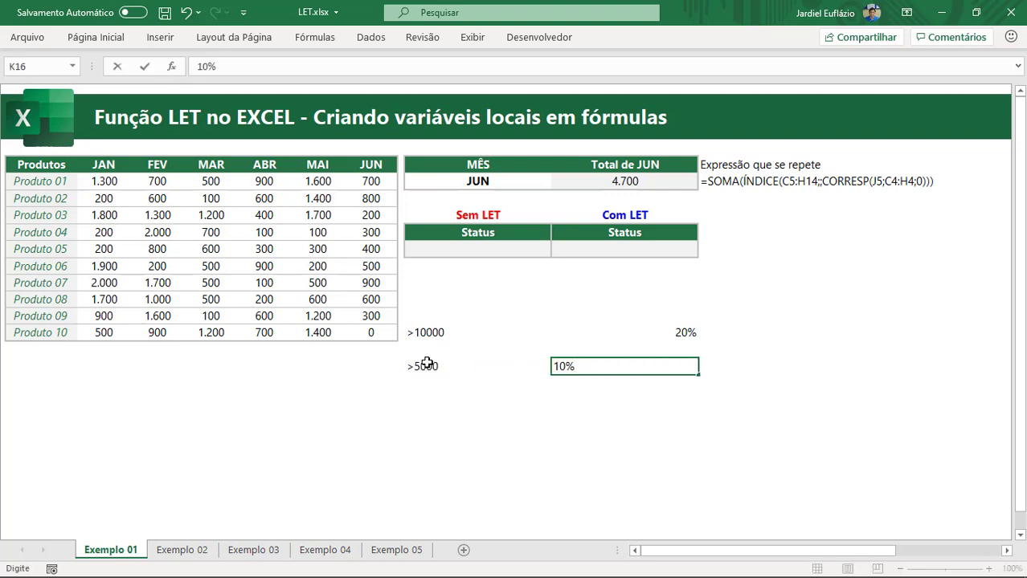
key("Return")
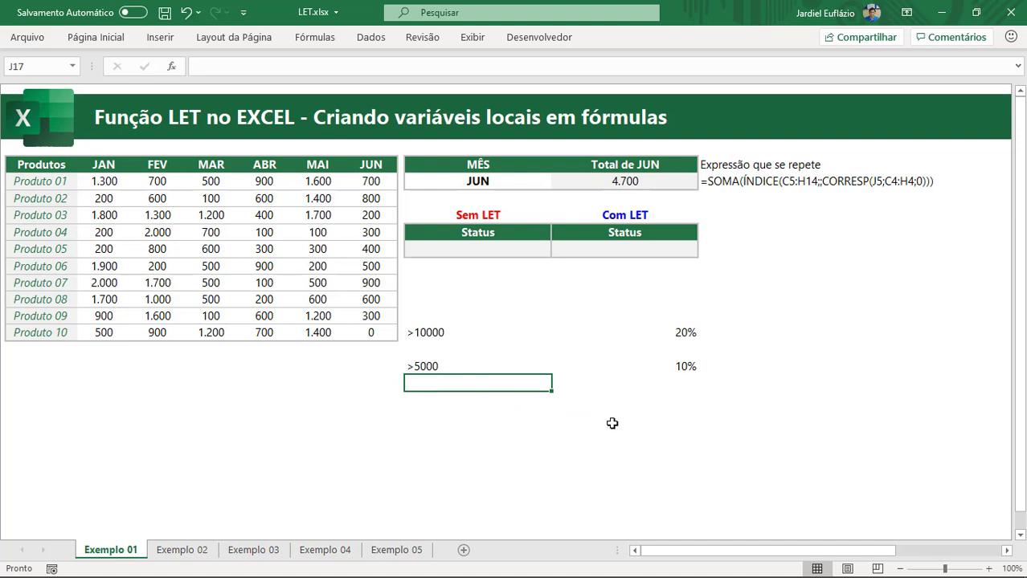
Step: Enter the note Valor mínimo não atingido in cell J18 and look over the three rules in J14:K18
left_click(460, 397)
type("Valir")
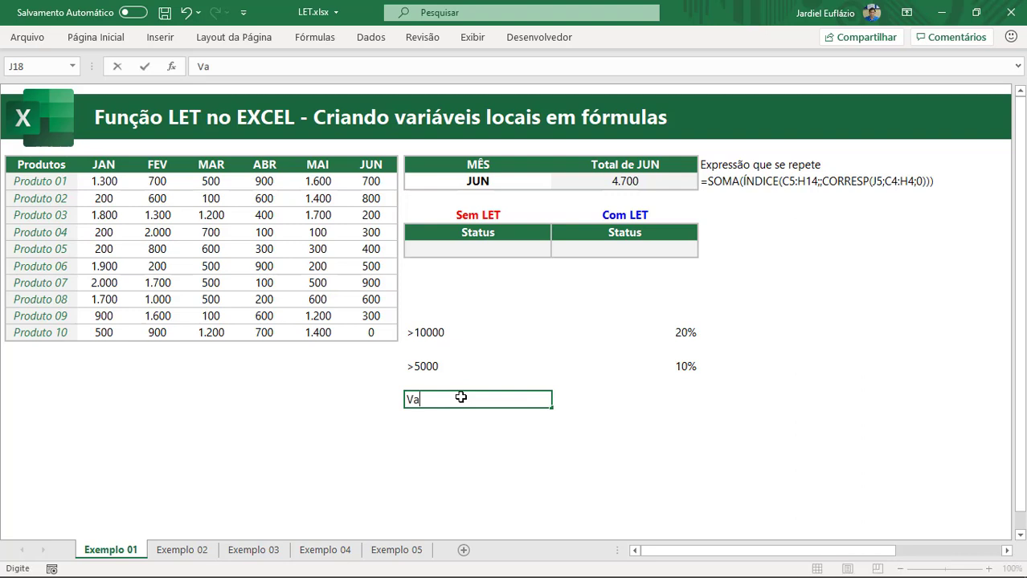
key("BackSpace")
key("BackSpace")
type("or mínim")
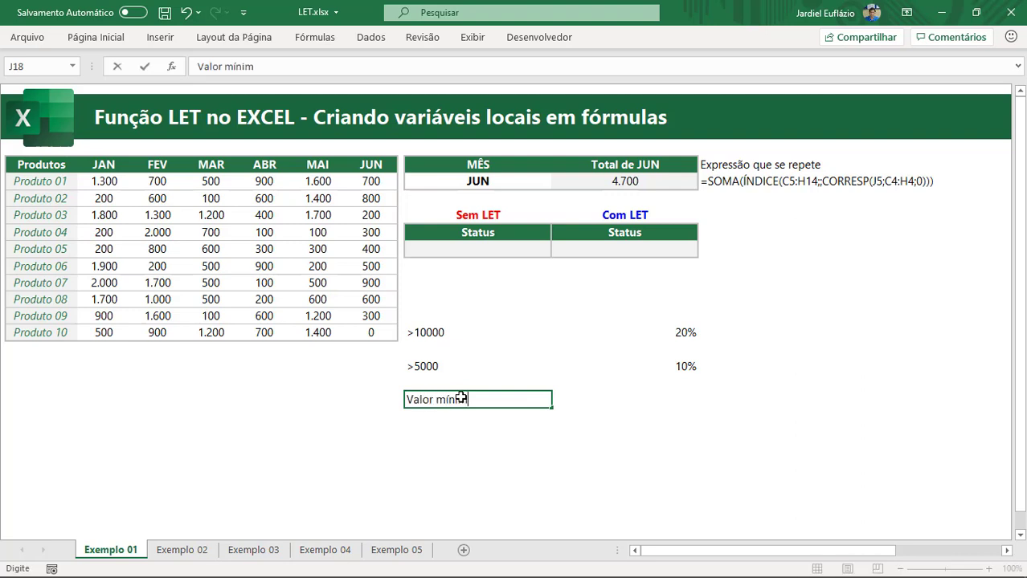
type("o não atingido")
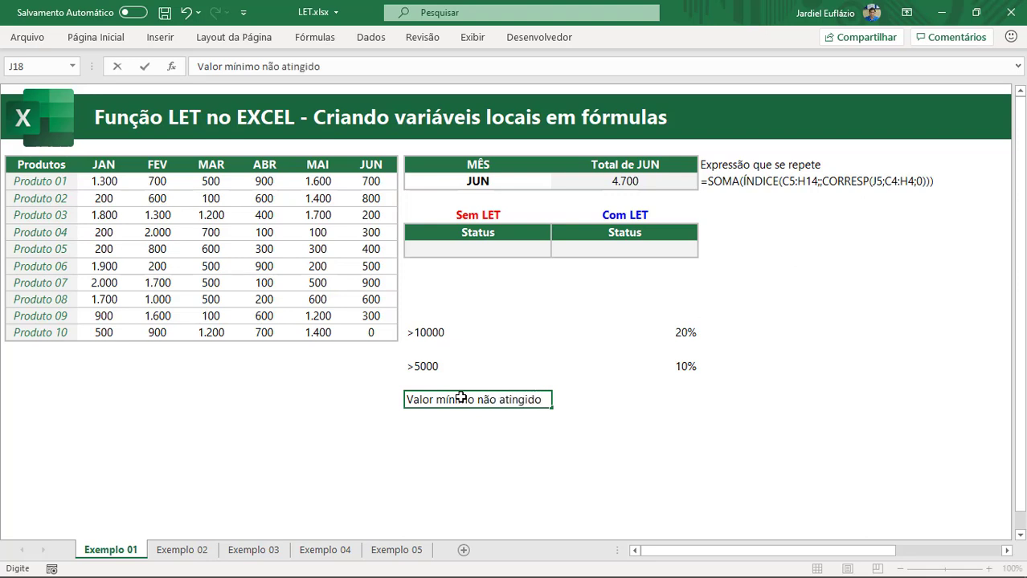
key("Return")
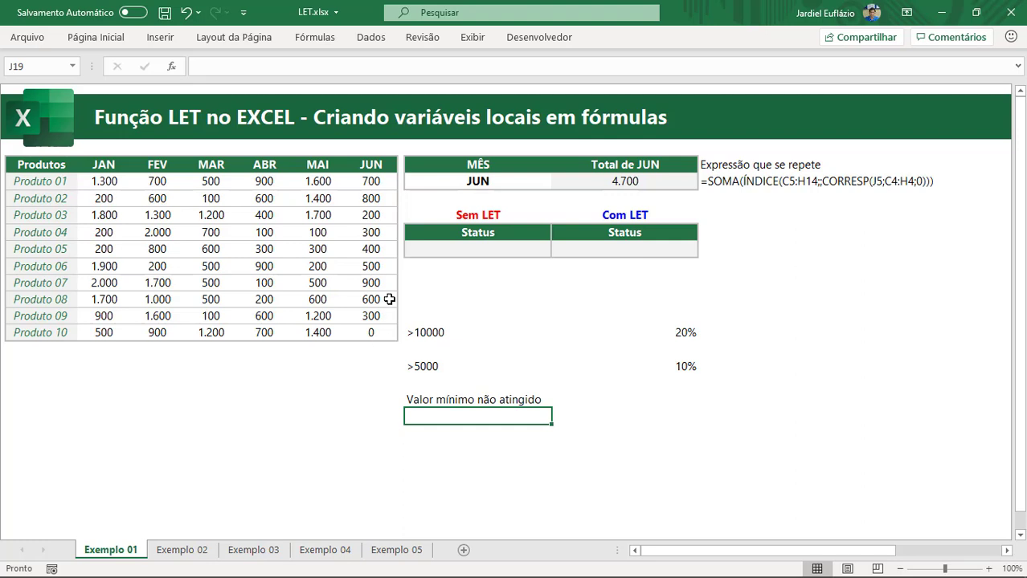
left_click_drag(438, 336, 662, 407)
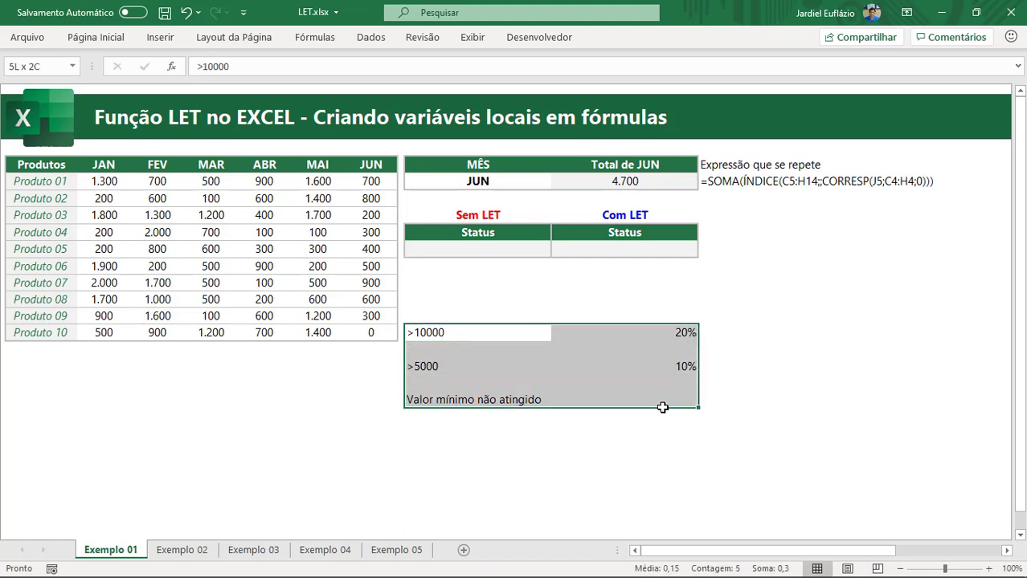
left_click(603, 382)
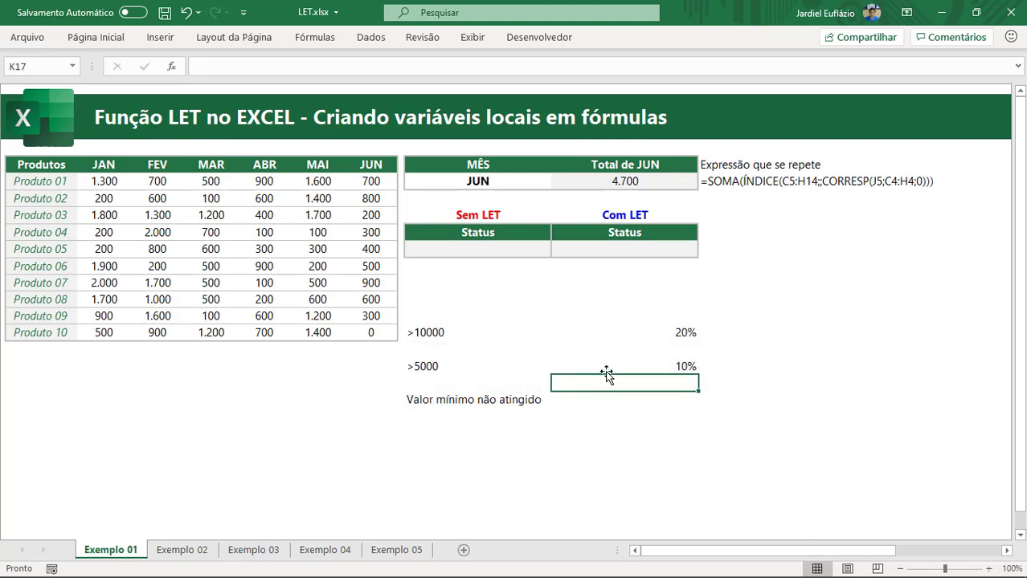
Step: Copy the SOMA(ÍNDICE(C5:H14;;CORRESP(J5;C4:H4;0))) expression from the formula in K5, without its equals sign, and leave the cell unchanged
left_click(492, 251)
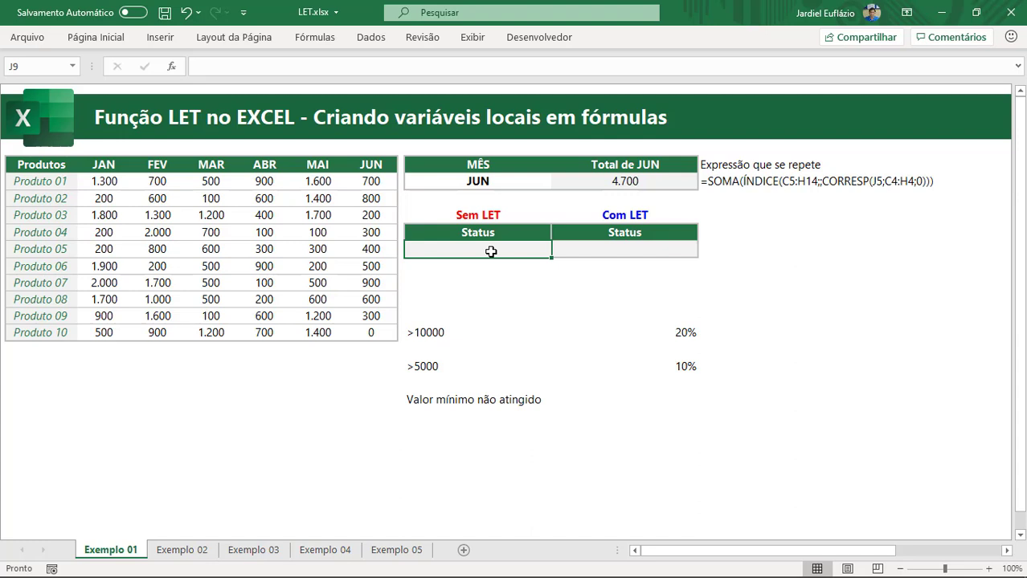
left_click(743, 187)
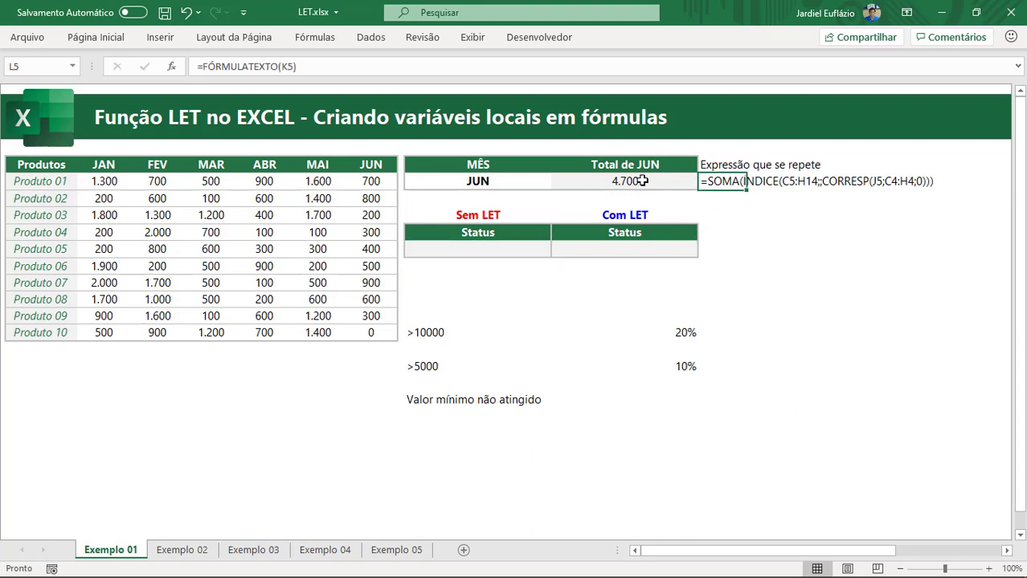
left_click(642, 181)
left_click_drag(434, 66, 204, 66)
key("ctrl+c")
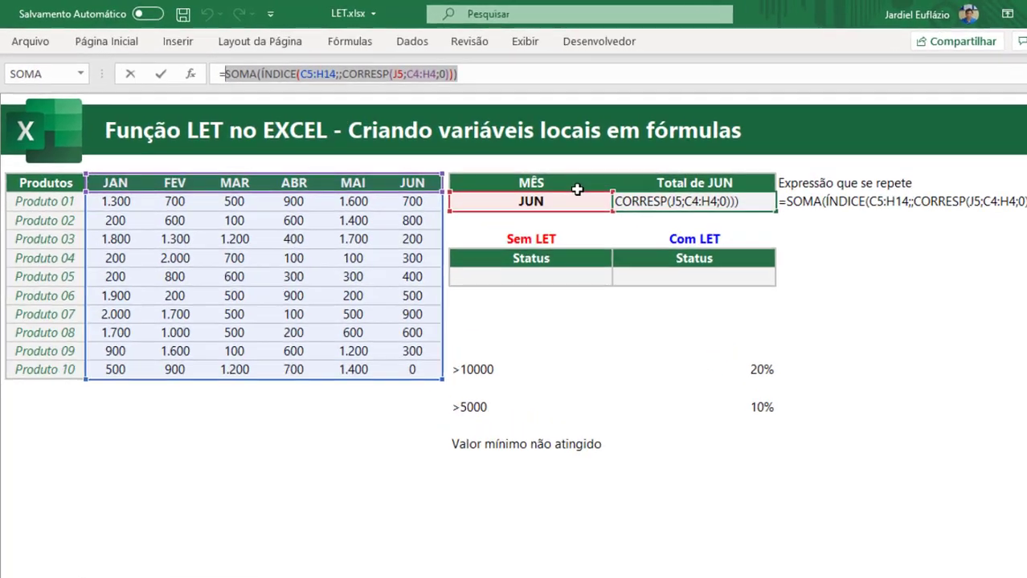
key("Escape")
Step: Start an SE formula in J9 testing whether the copied SOMA expression is >10000, returning that expression *20% when true
left_click(524, 248)
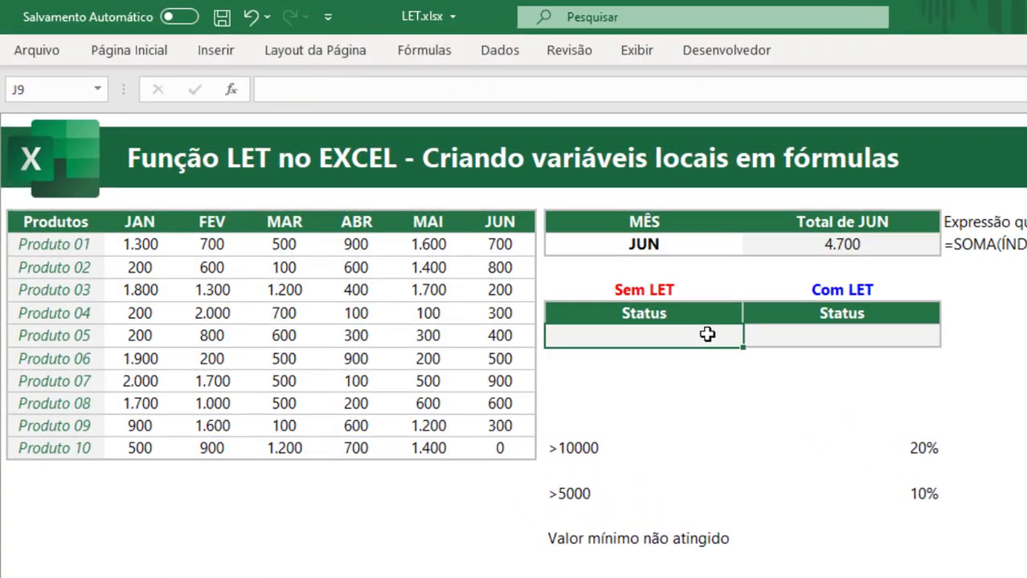
type("=se")
key("Tab")
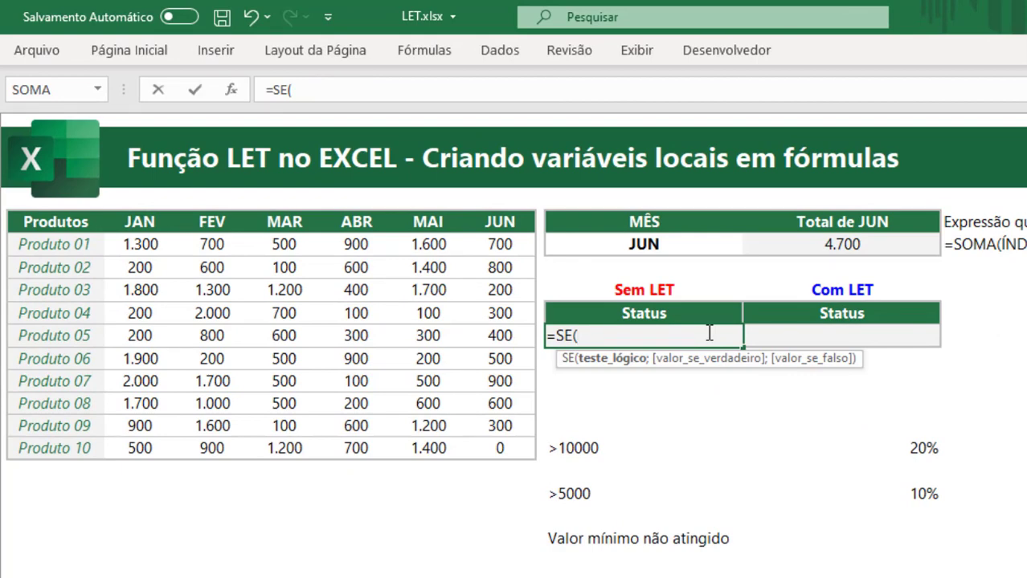
key("ctrl+v")
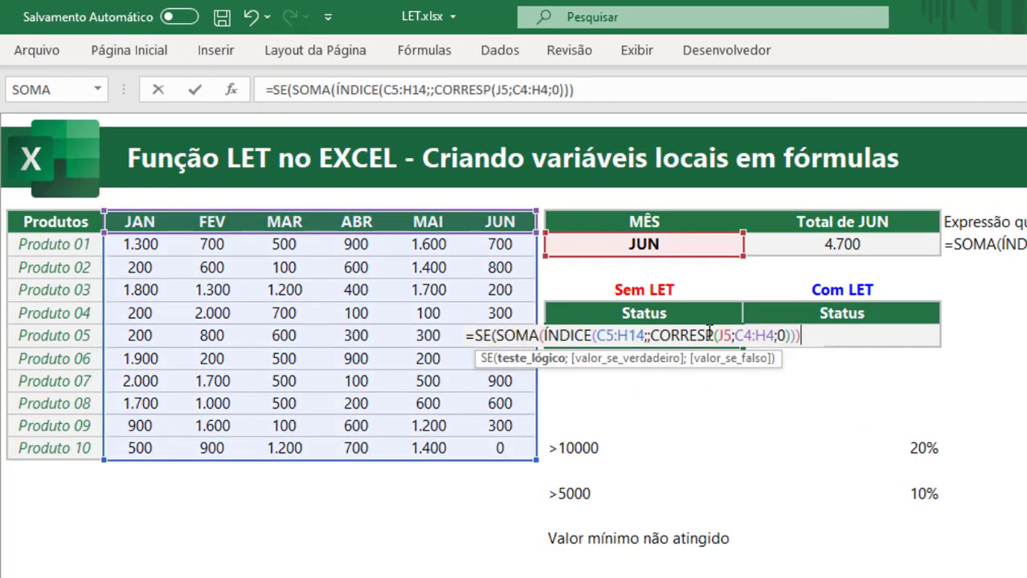
type(">10000")
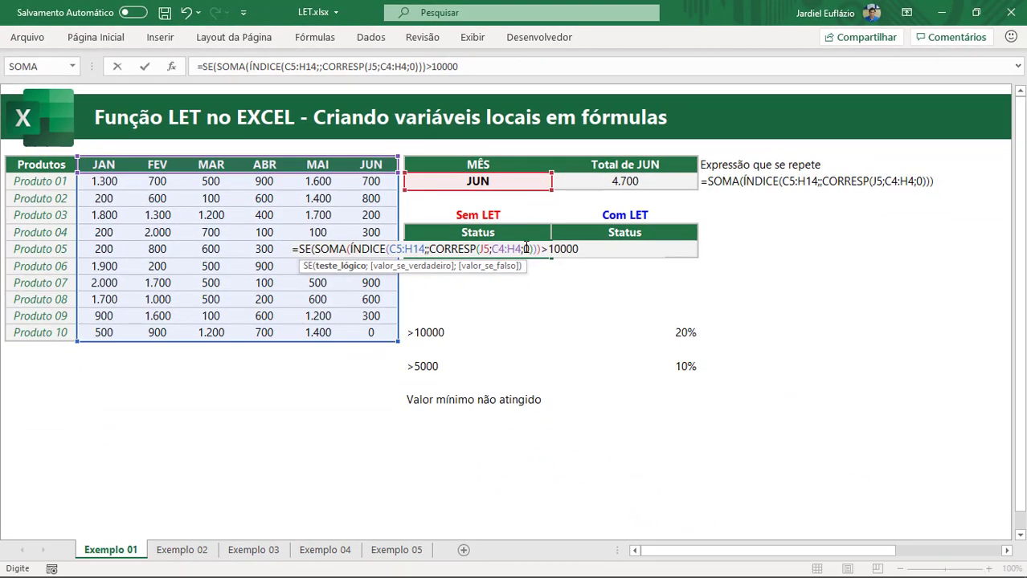
type(";")
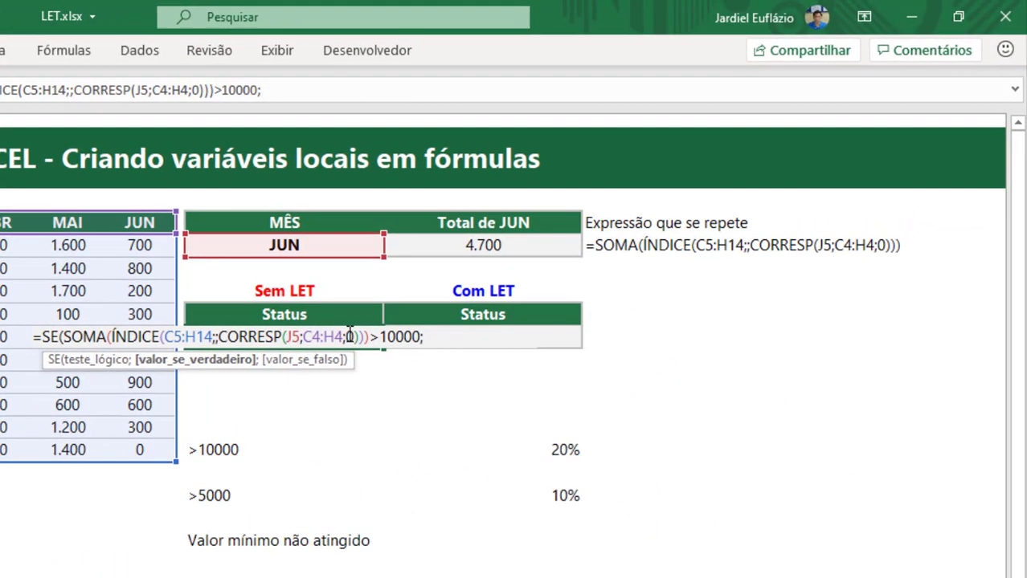
key("ctrl+v")
type("*20")
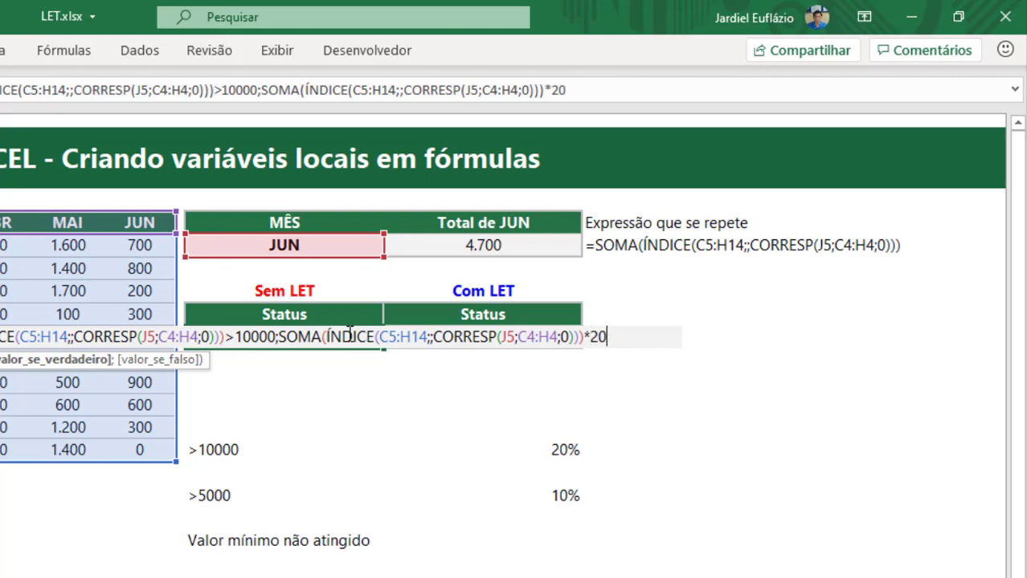
type("%;")
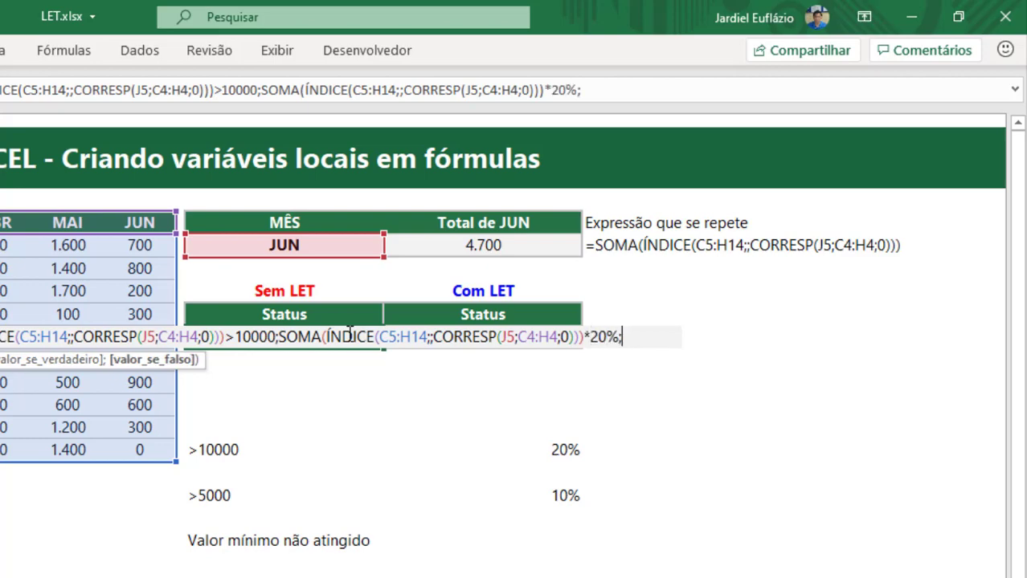
Step: Nest a second SE as the false result, testing the SOMA expression >5000 and returning the expression *10%
type("se")
key("Tab")
key("ctrl+v")
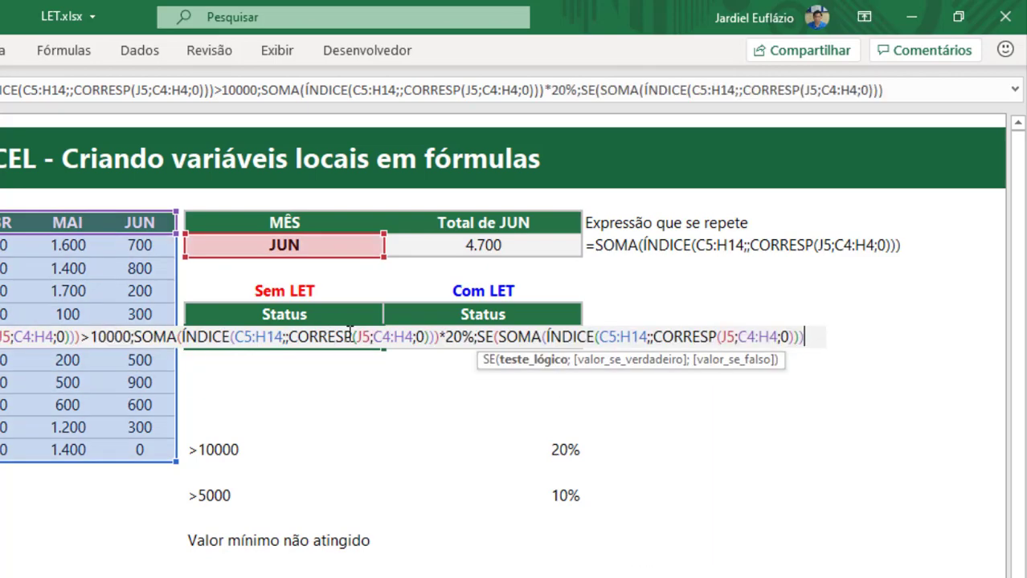
type(">500")
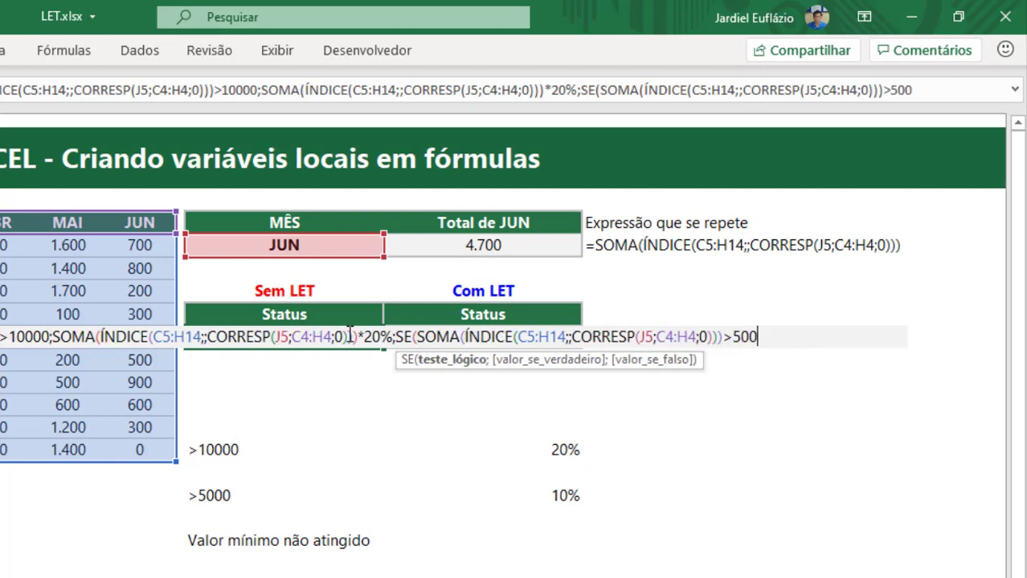
type("0;")
key("ctrl+v")
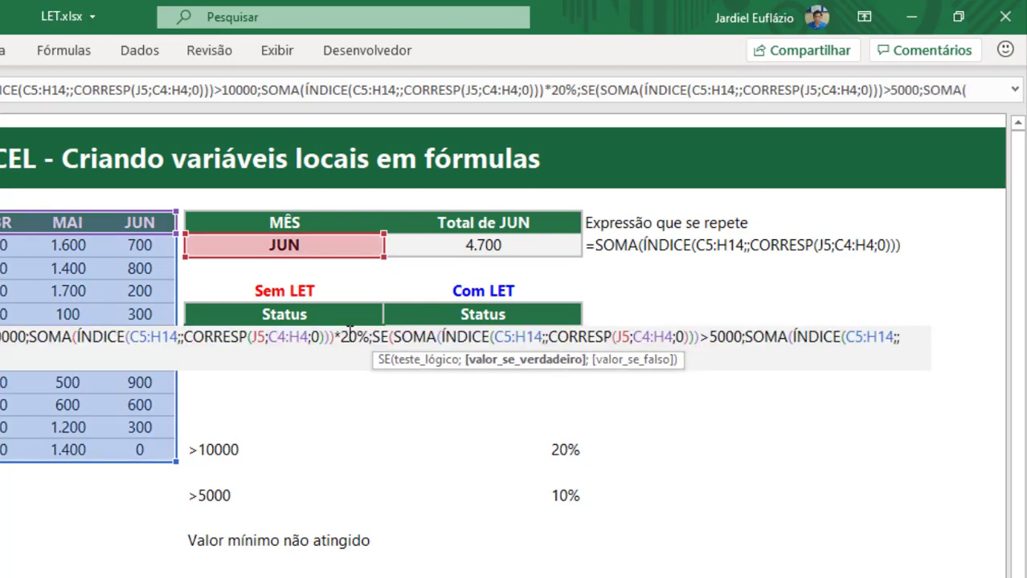
type("*10")
type("%")
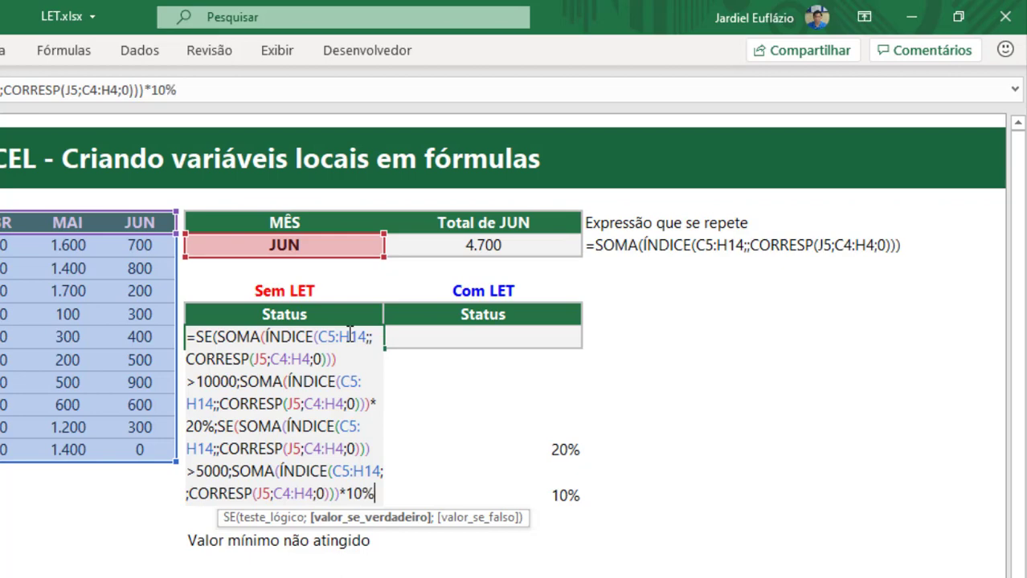
Step: Complete the J9 formula with "Valor não atingido" as the nested SE's false result and commit it
type(";")
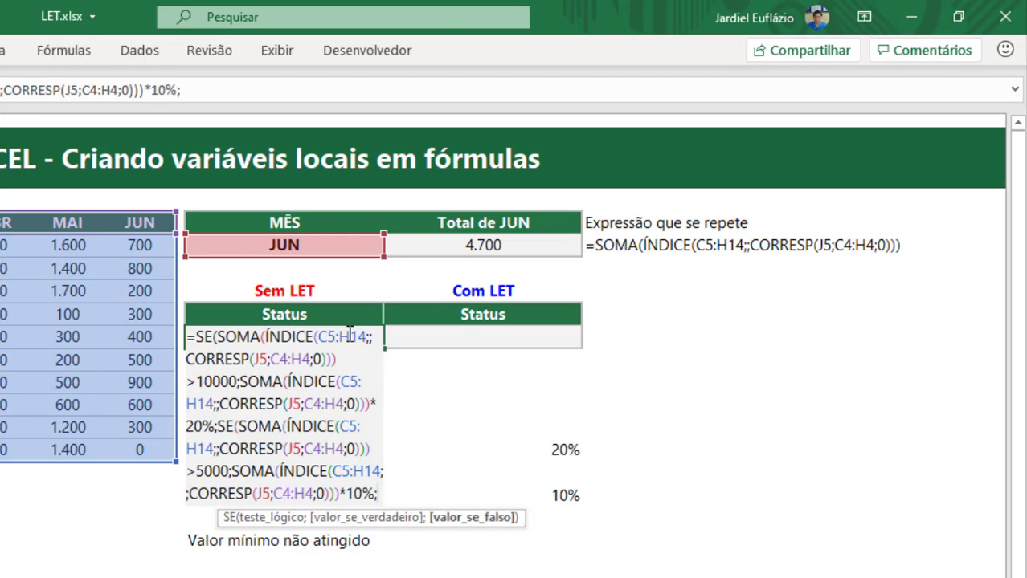
type("\"Va")
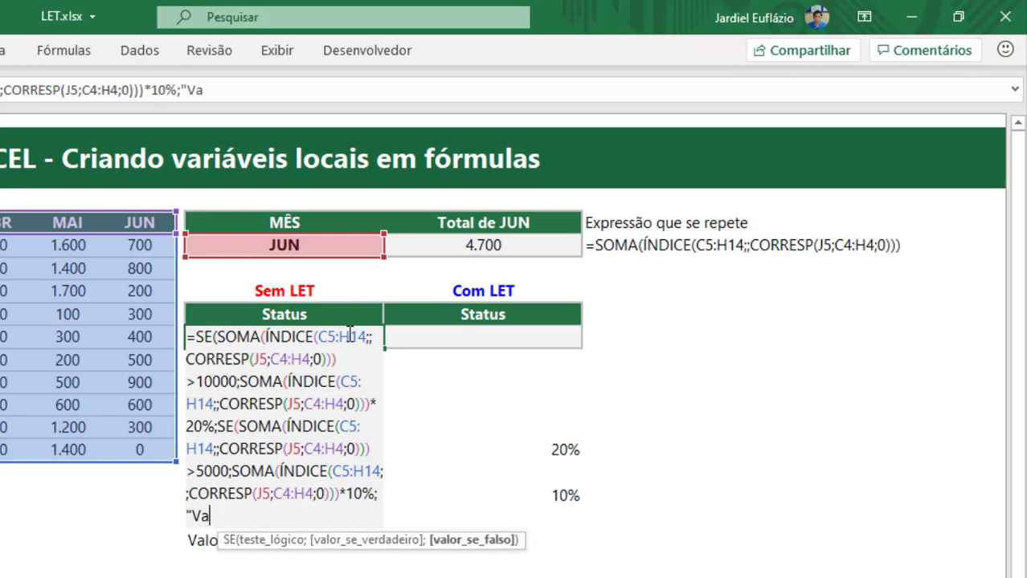
type("lor não")
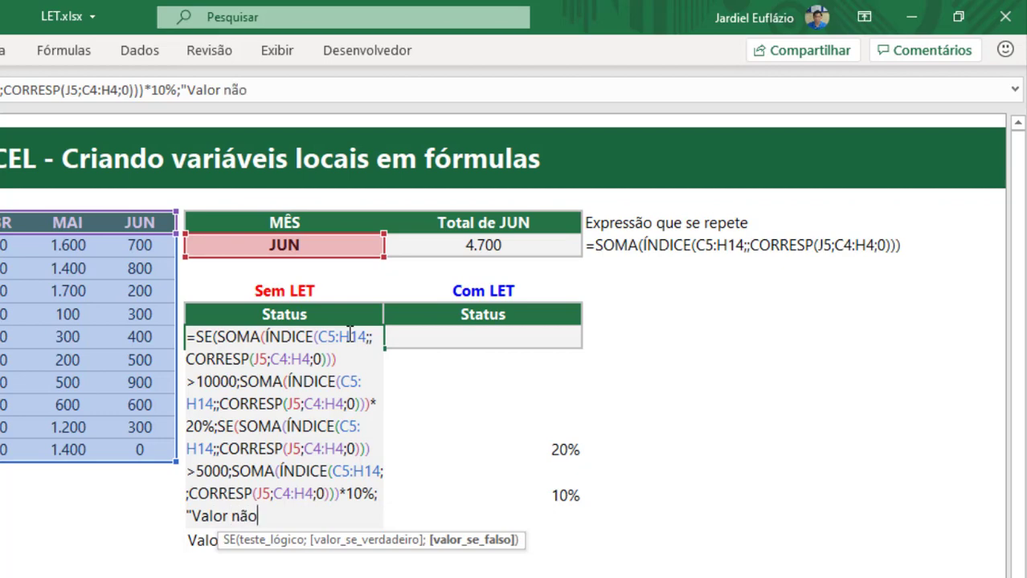
type(" atingido\")")
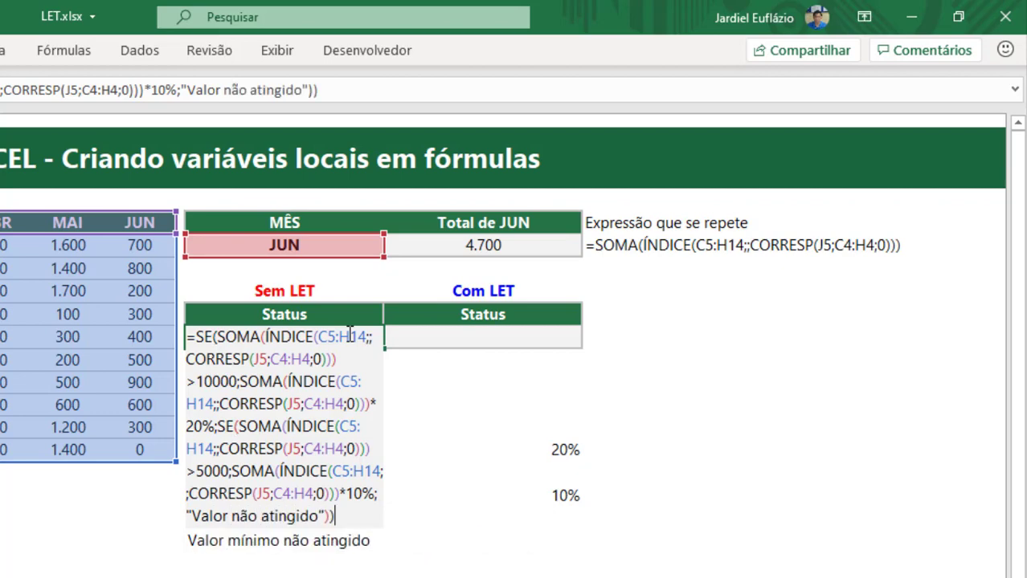
key("Return")
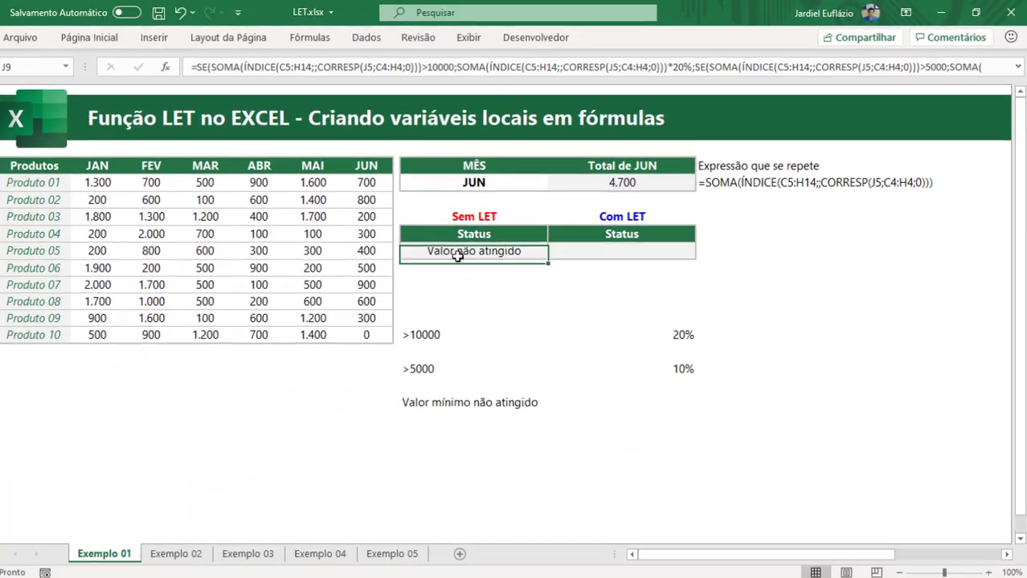
Step: Clear the rule notes below the status cells, enlarge the formula bar to several lines, and select K9 under Com LET
left_click_drag(293, 407, 690, 510)
key("Delete")
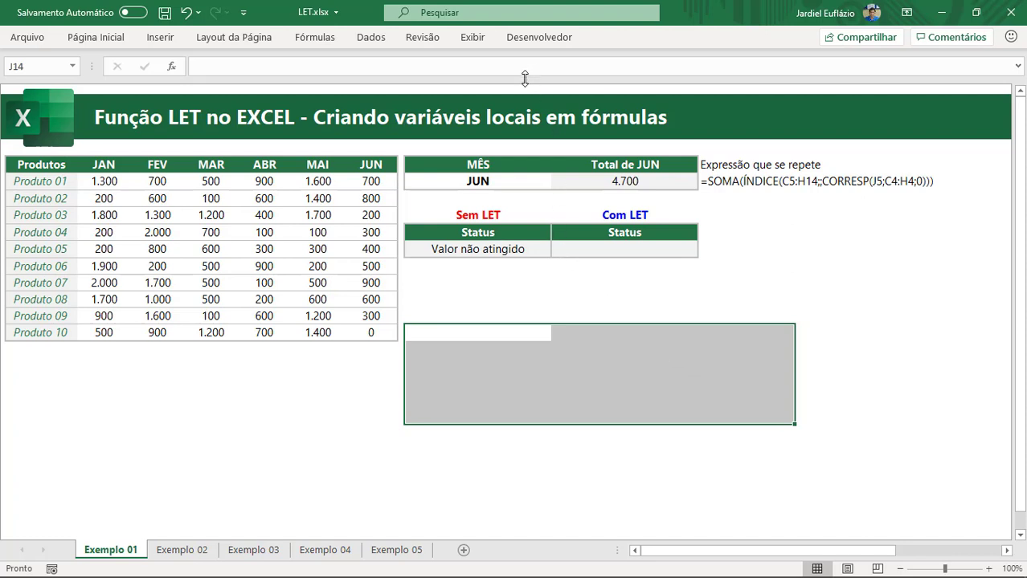
left_click_drag(525, 78, 507, 128)
left_click(593, 295)
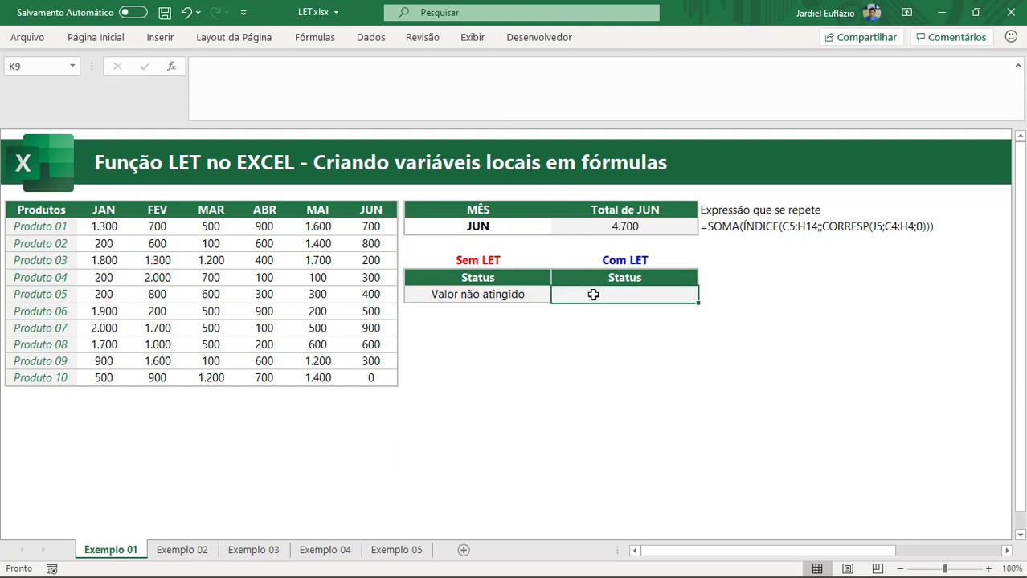
Step: Copy the full SE formula text from J9 into K9 under Com LET, restore its leading equals sign and commit it
left_click(506, 295)
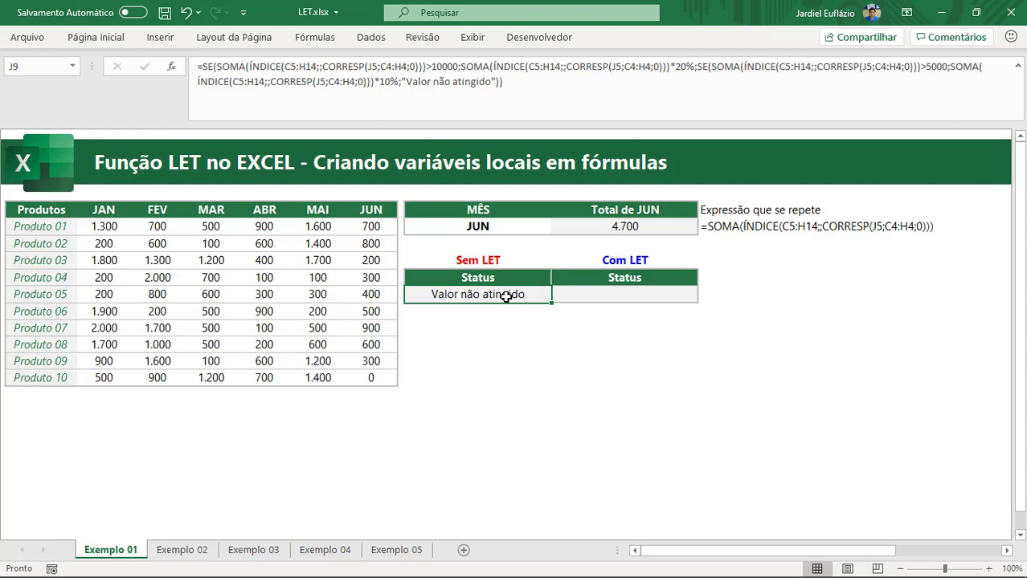
left_click(537, 88)
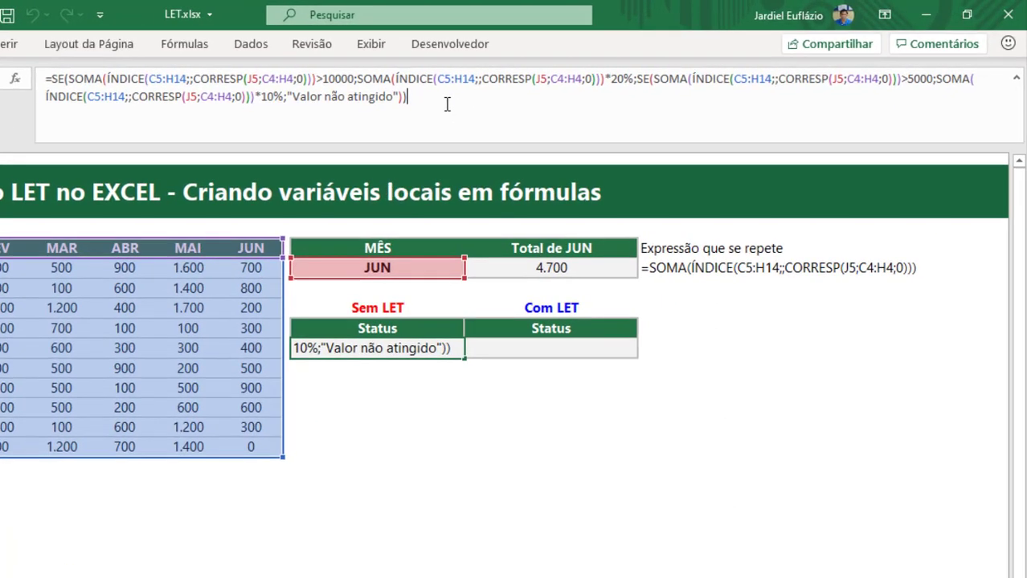
left_click_drag(405, 97, 34, 67)
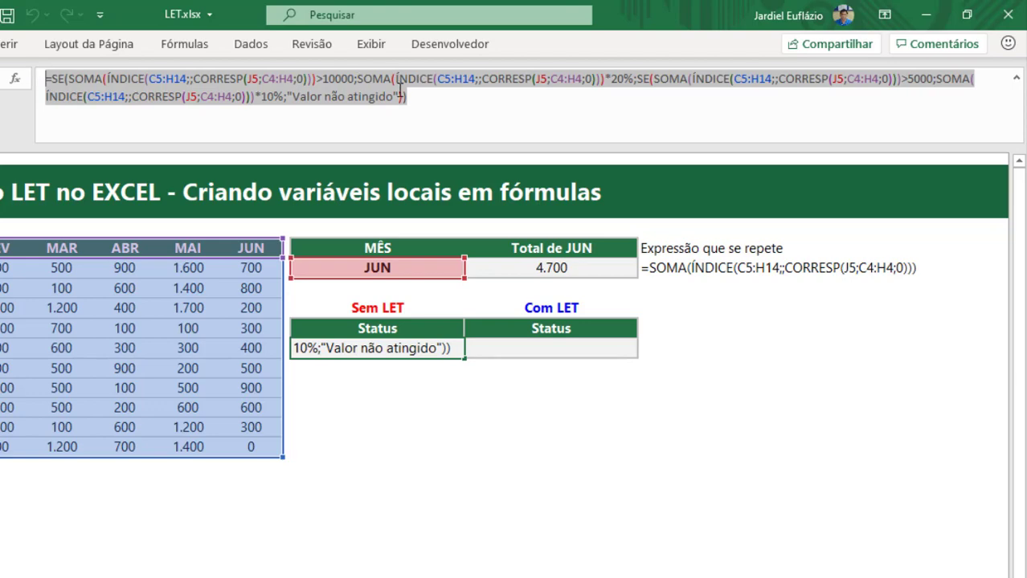
left_click_drag(406, 97, 53, 80)
key("ctrl+c")
key("Escape")
left_click(538, 355)
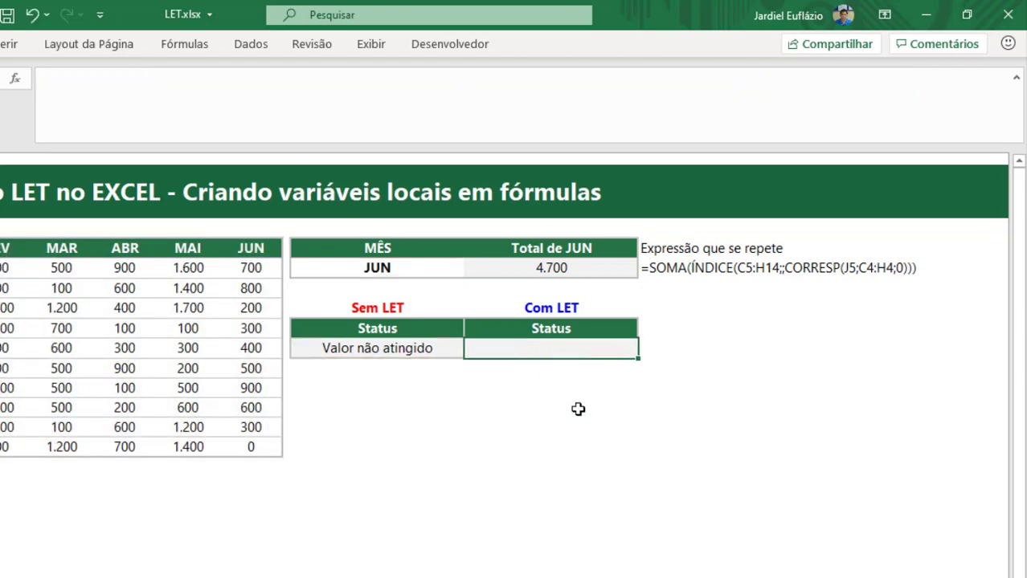
key("ctrl+v")
left_click(46, 78)
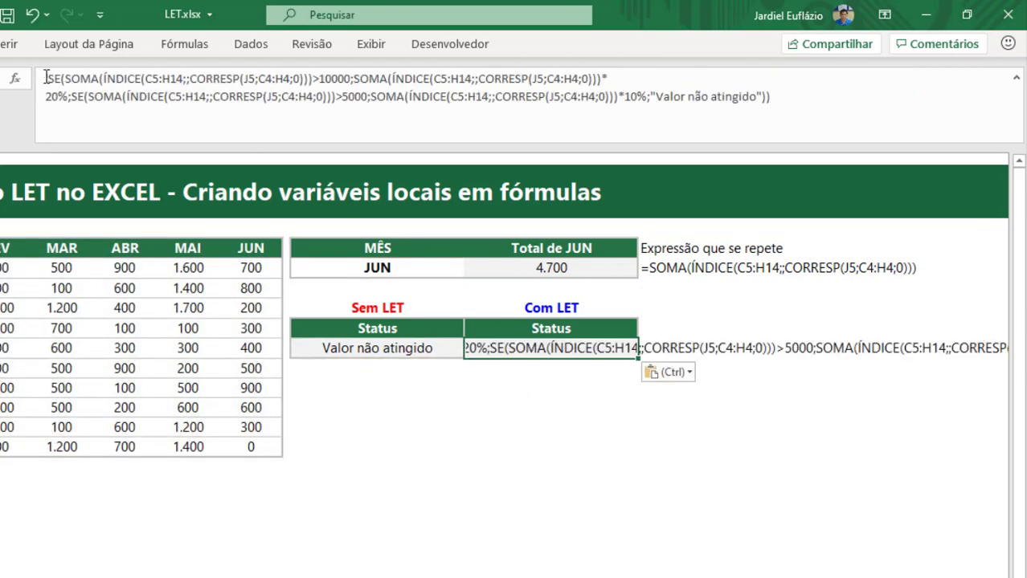
type("=")
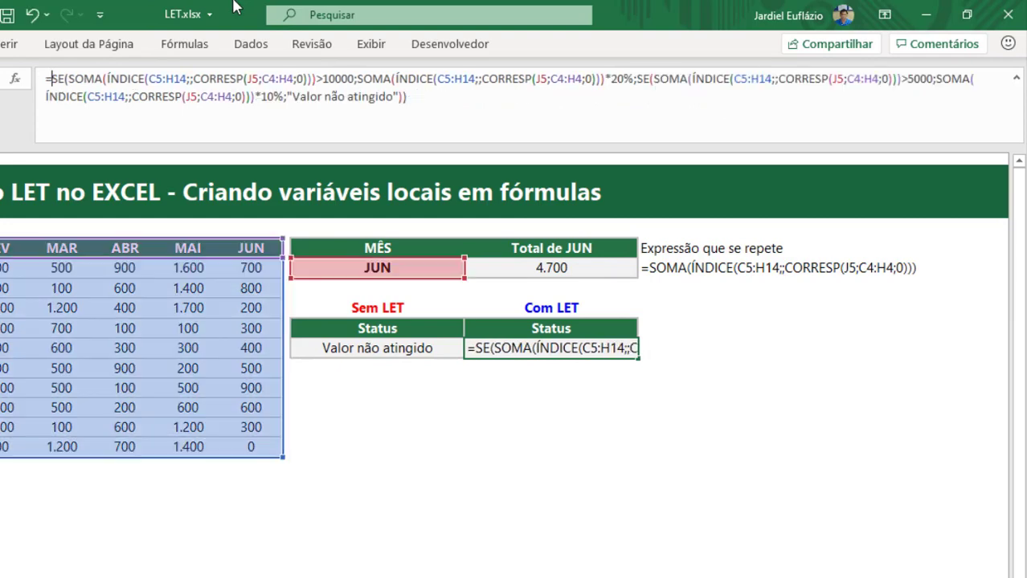
key("Return")
left_click(513, 353)
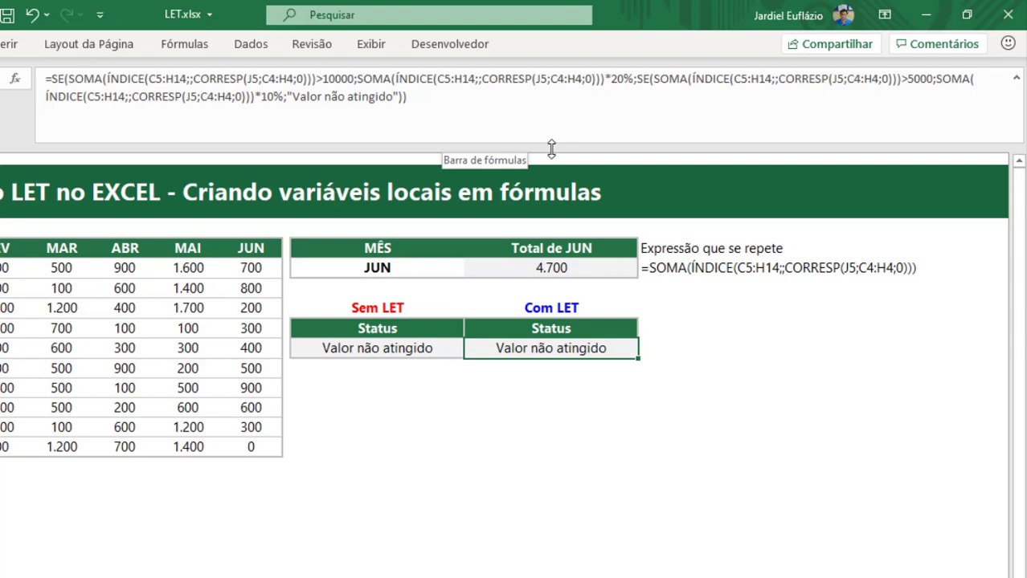
Step: Open the K9 formula for editing and copy its first SOMA(ÍNDICE(C5:H14;;CORRESP(J5;C4:H4;0))) expression
left_click(599, 271)
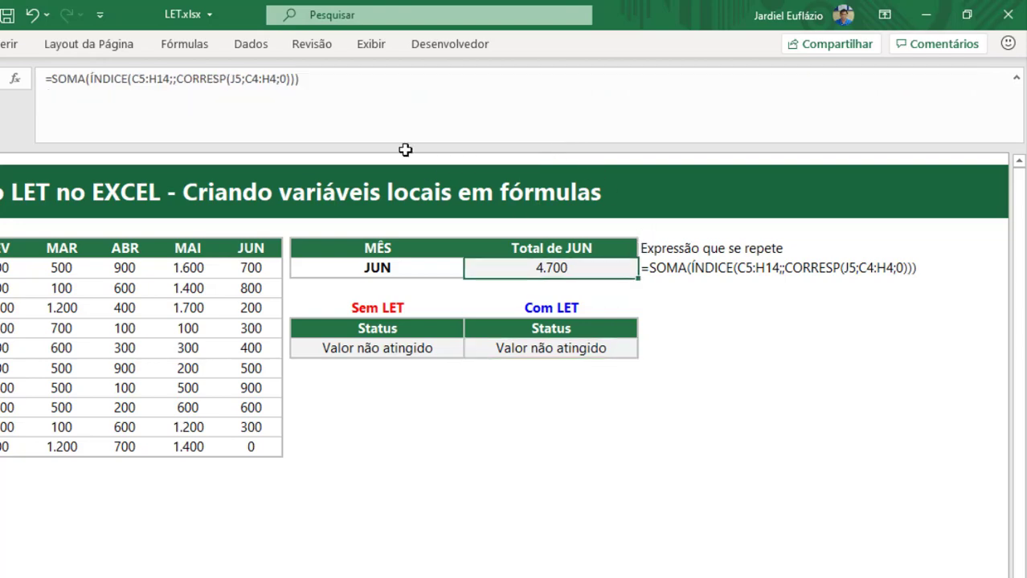
double_click(498, 348)
left_click(68, 79)
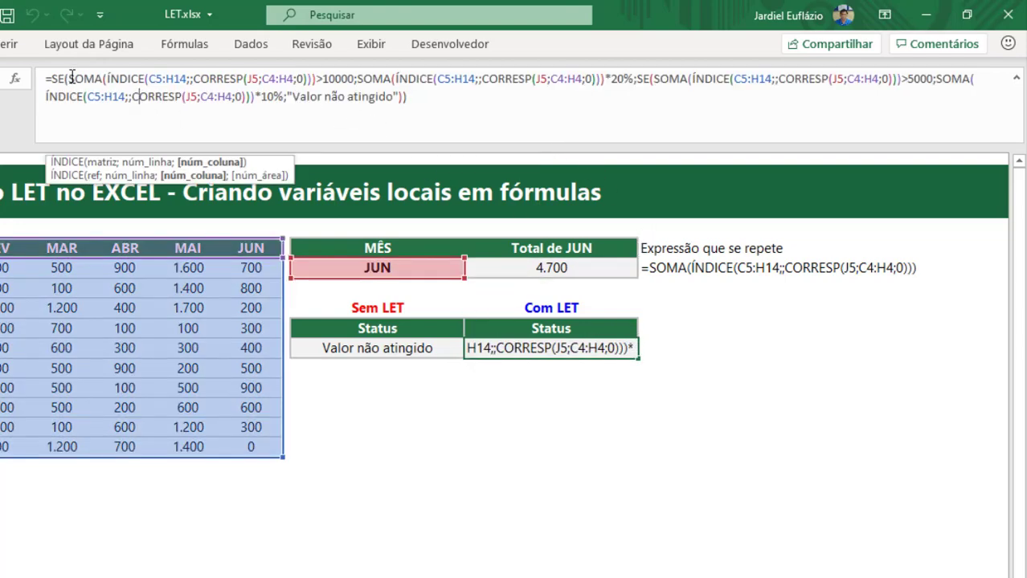
left_click_drag(69, 78, 317, 78)
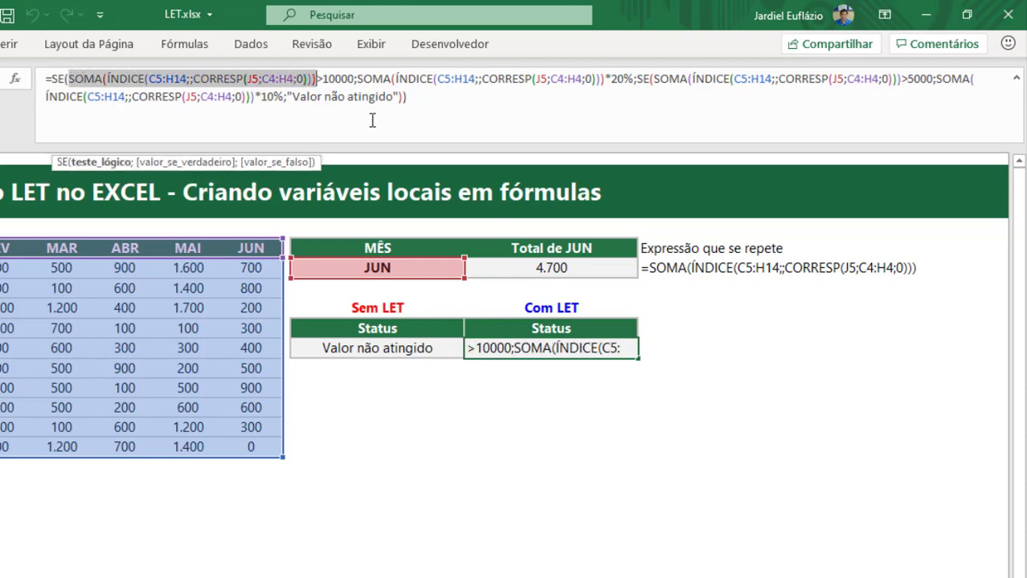
Step: Enlarge the formula bar and insert three line breaks between the equals sign and the SE in K9
left_click(53, 78)
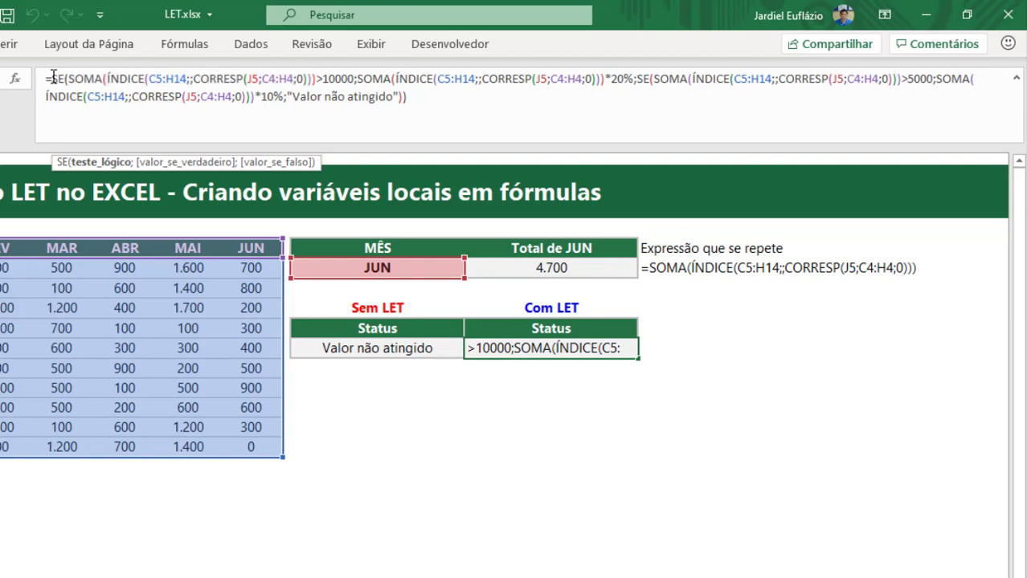
left_click_drag(153, 145, 138, 219)
key("alt+Return")
key("alt+Return")
key("alt+Return")
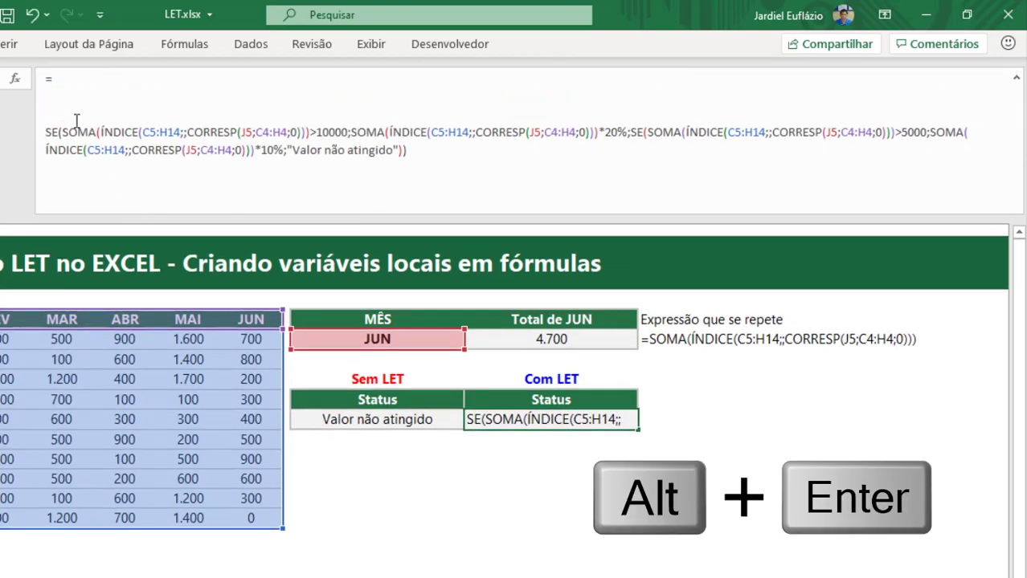
Step: Start a LET function after the equals sign, defining the name total with the copied SOMA expression as its value
left_click(80, 86)
type("let")
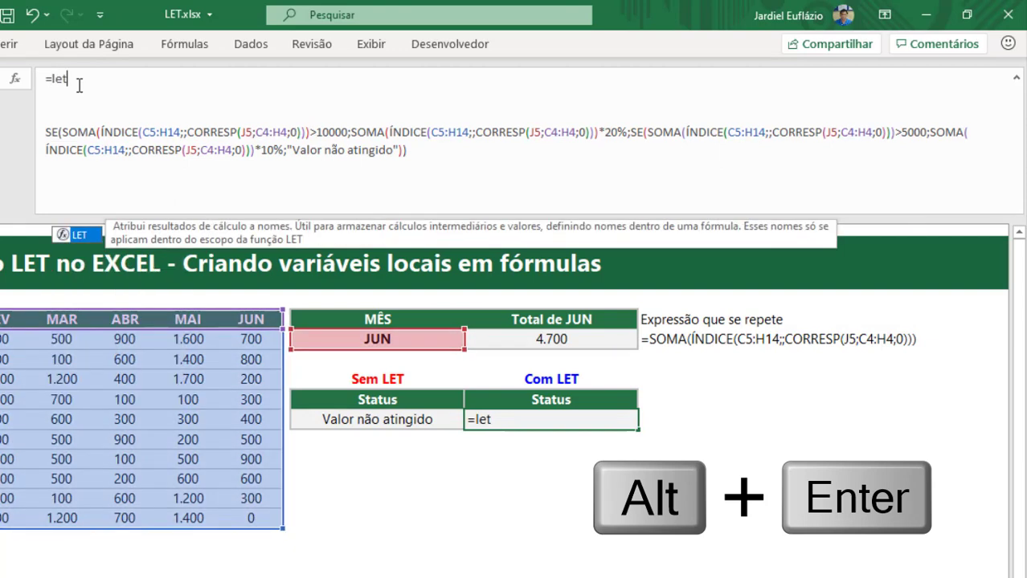
key("Tab")
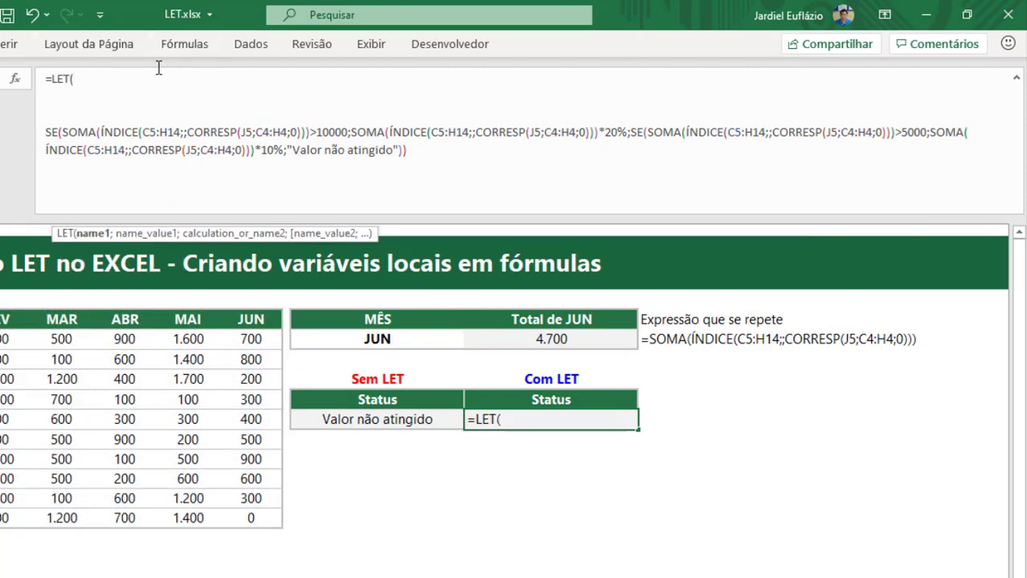
type("total;")
key("ctrl+v")
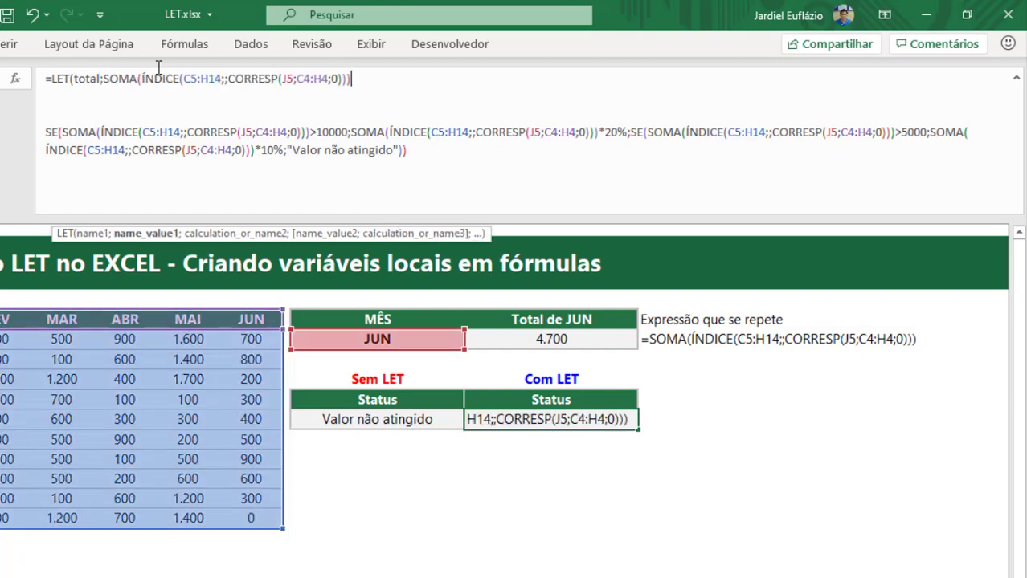
type(";")
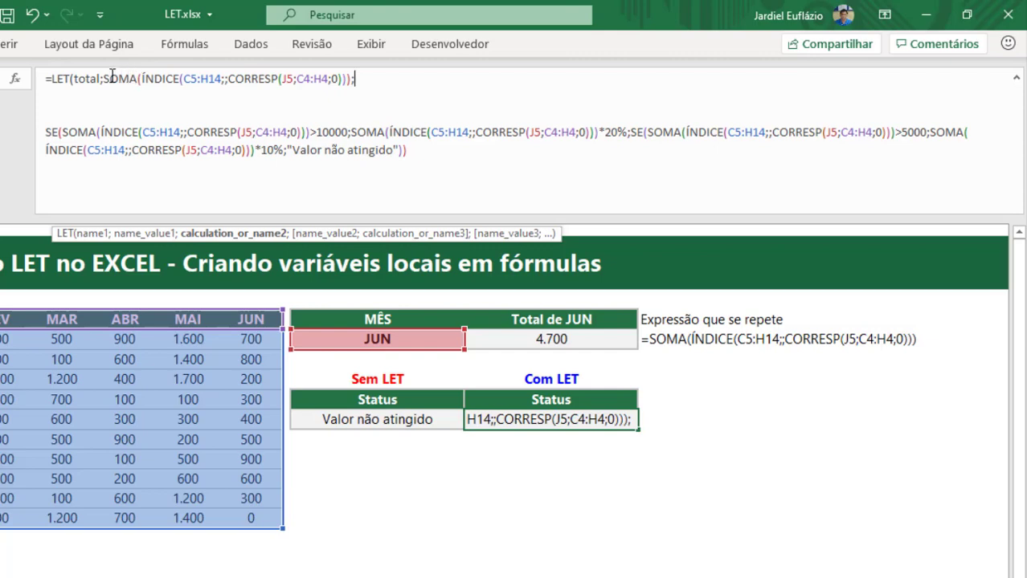
Step: Reduce the gap between the LET variable definition and the SE calculation to a single blank line
left_click_drag(103, 78, 318, 93)
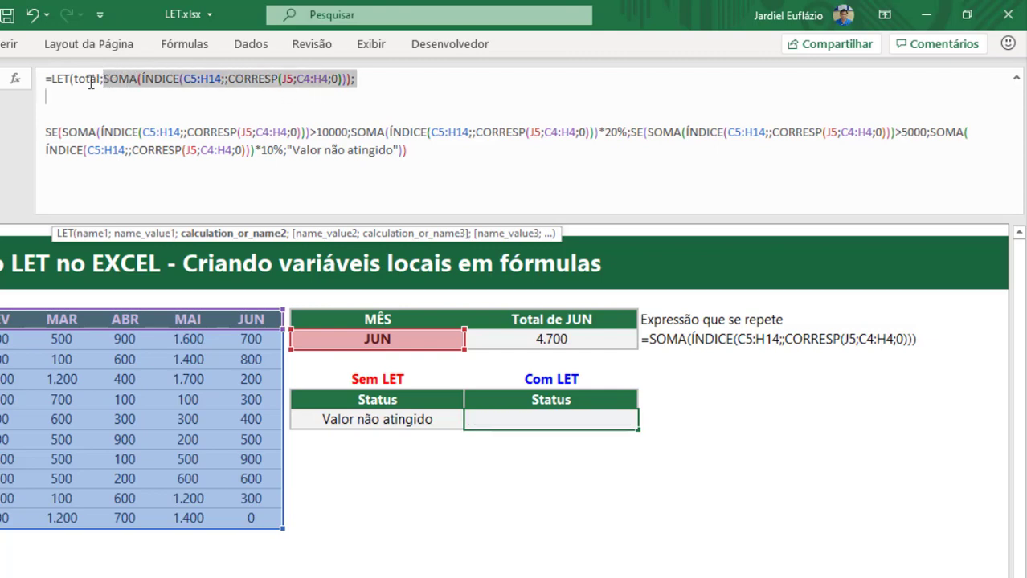
left_click(88, 82)
left_click(359, 77)
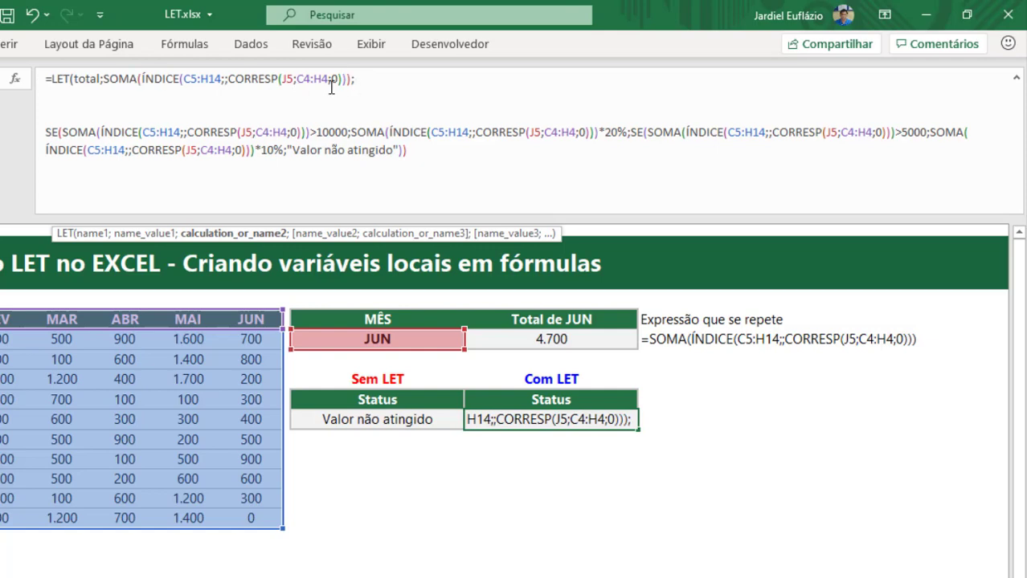
key("Delete")
key("Delete")
key("Delete")
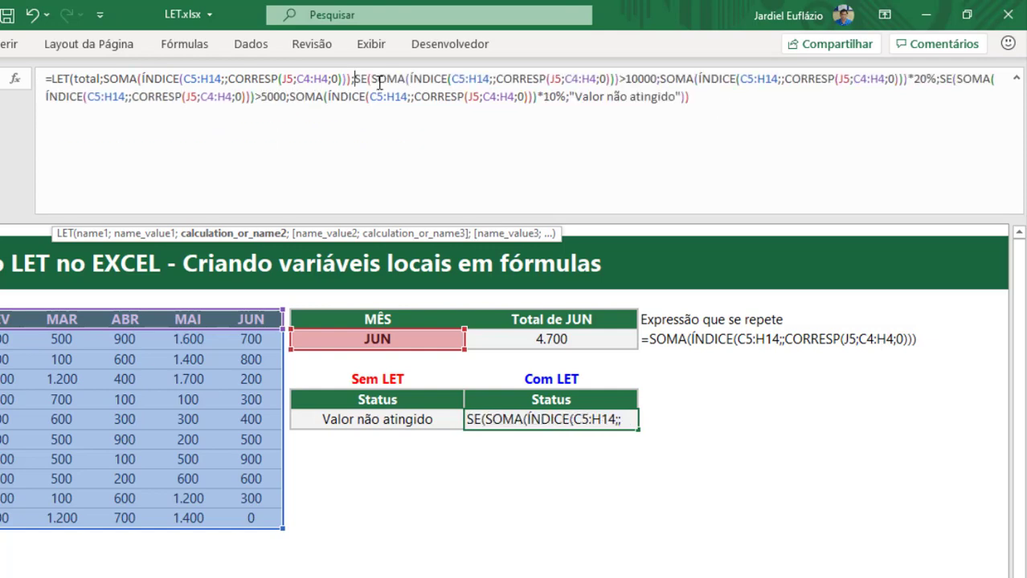
key("alt+Return")
key("alt+Return")
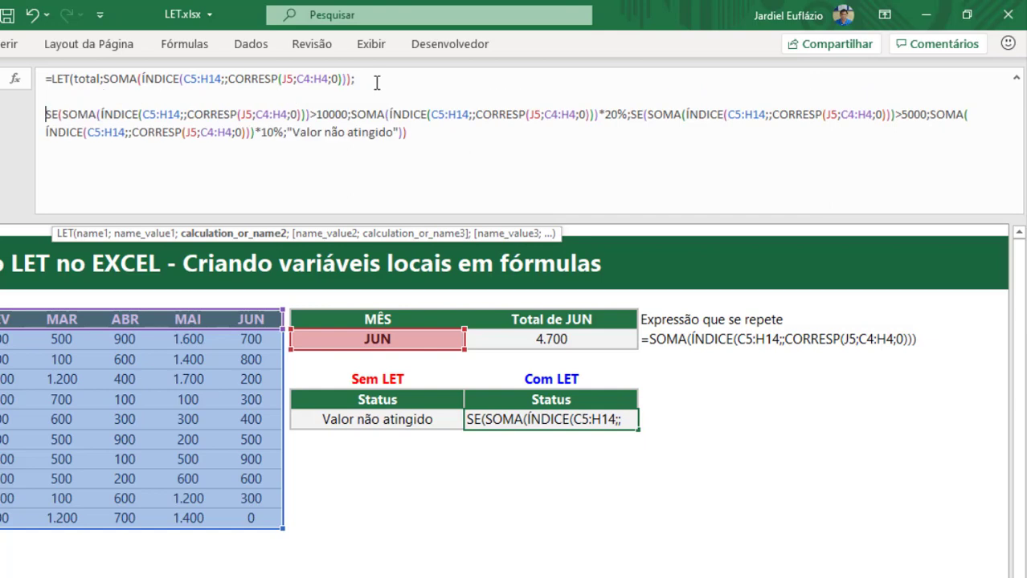
Step: Replace the SOMA expressions in the outer SE's test and true result with total, giving total>10000 and total*20%
double_click(86, 78)
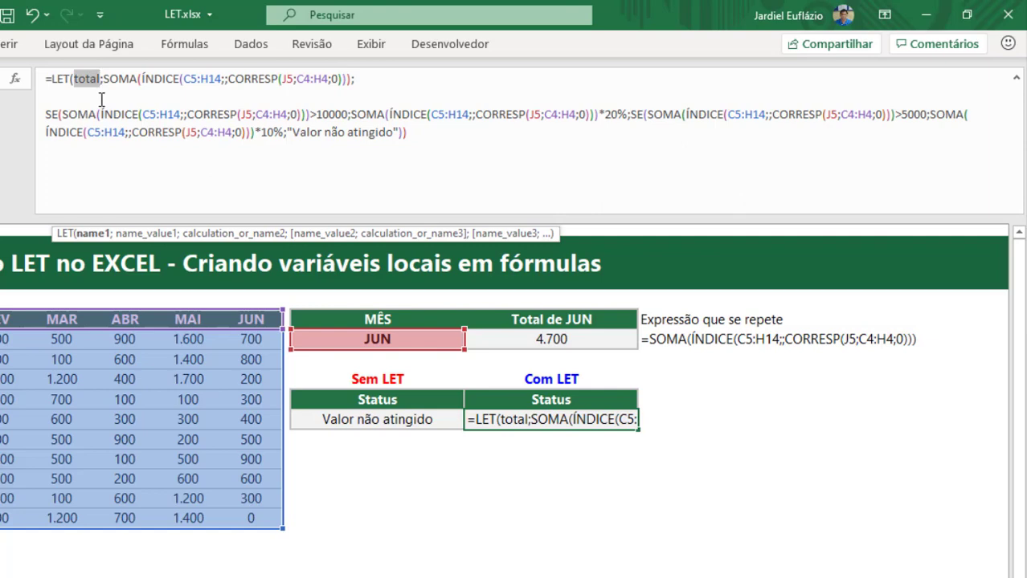
left_click_drag(63, 114, 309, 115)
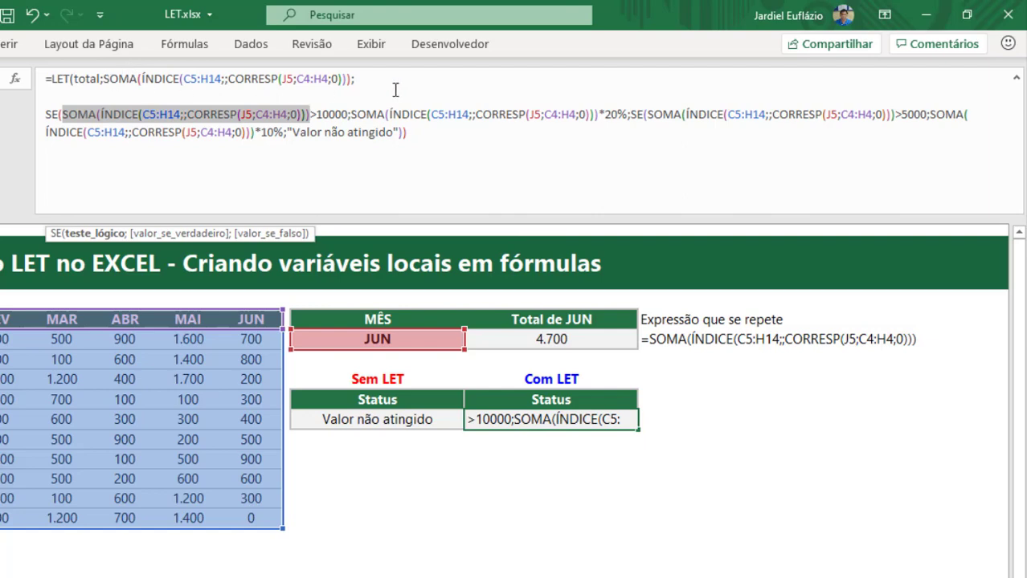
type("total")
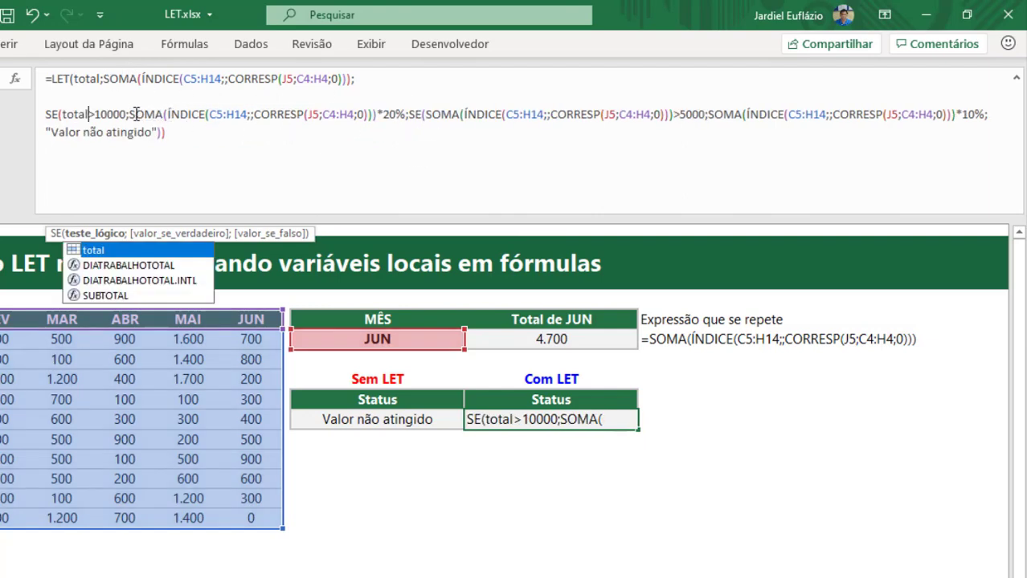
left_click_drag(129, 114, 377, 114)
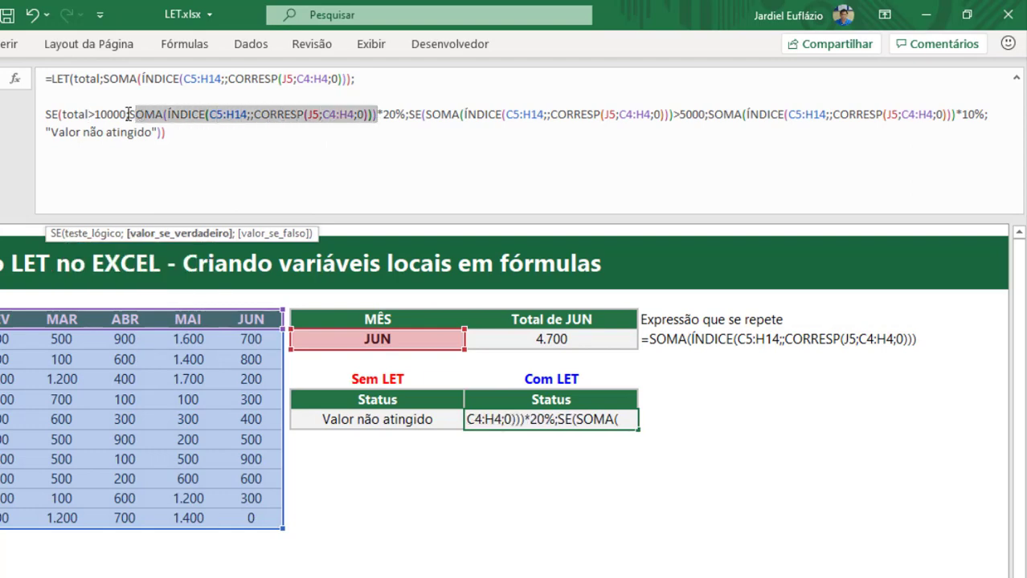
type("s")
key("BackSpace")
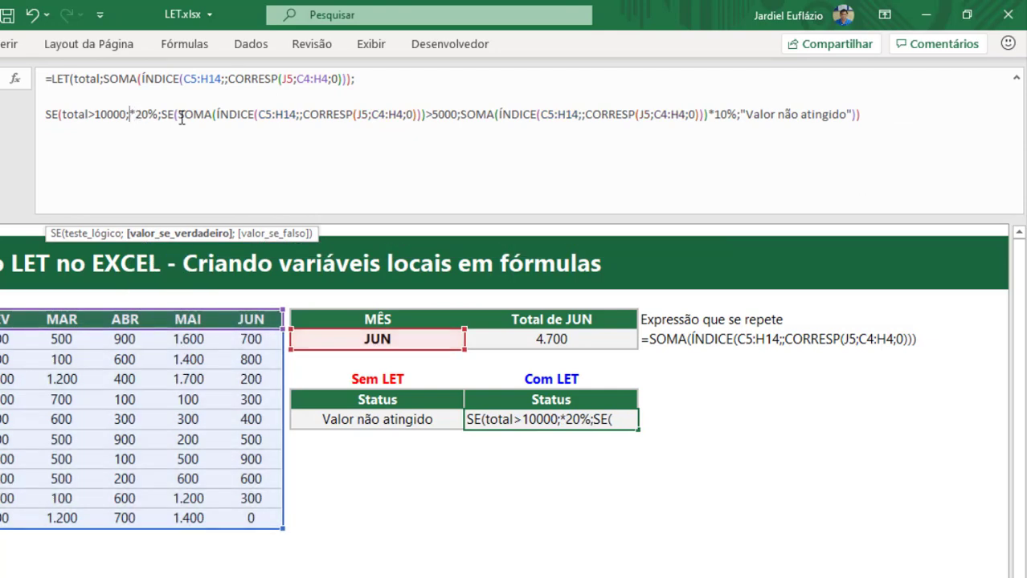
type("total")
Step: Replace the SOMA expressions in the nested SE's test and true result with total, giving total>5000 and total*10%
left_click_drag(203, 115, 454, 114)
type("total")
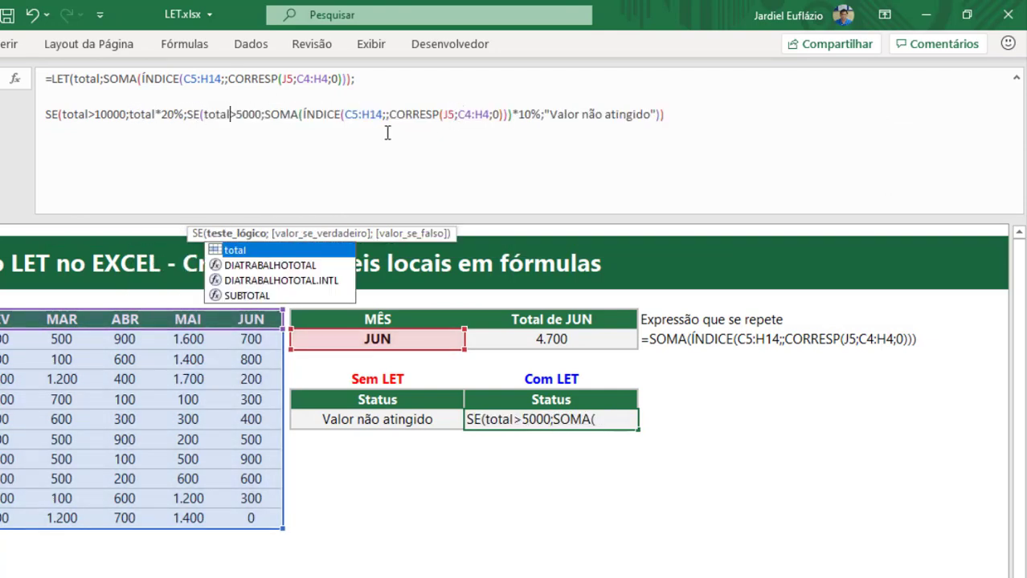
left_click_drag(266, 114, 514, 116)
type("total")
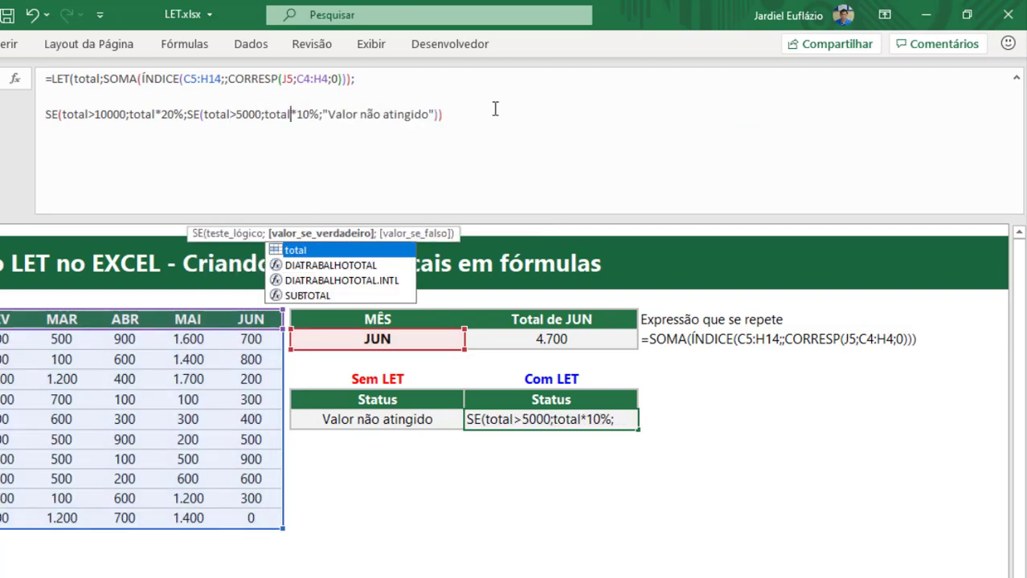
Step: Join the K9 formula onto one line, add the closing parenthesis for LET and commit it
left_click(395, 77)
key("Delete")
key("Delete")
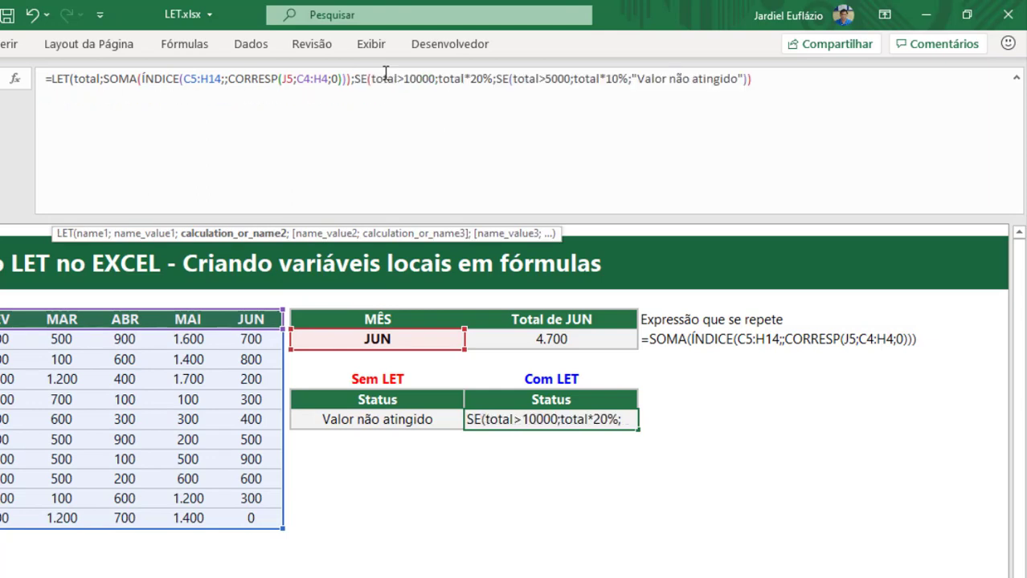
key("Return")
key("Escape")
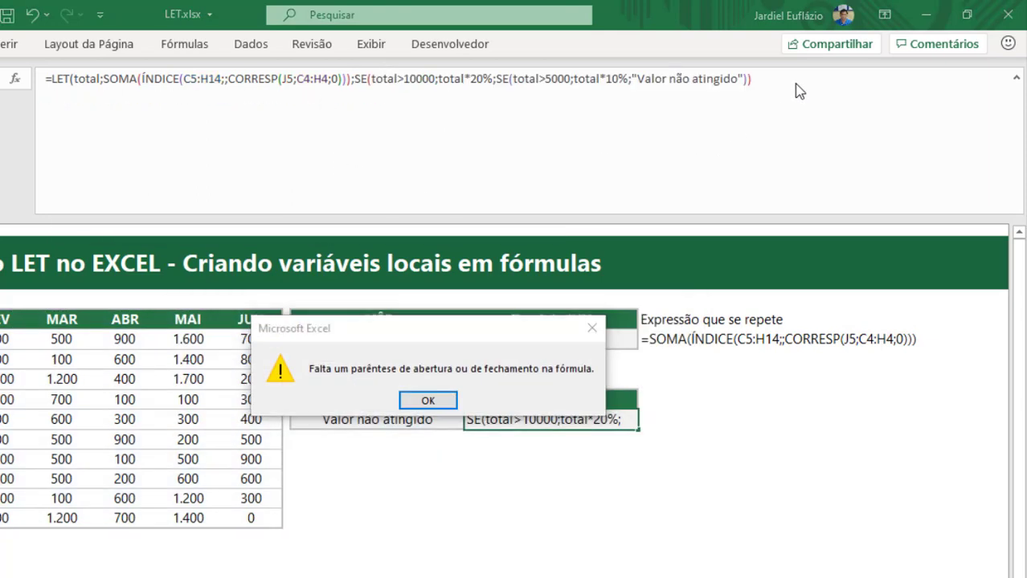
key("Return")
type(")")
key("Return")
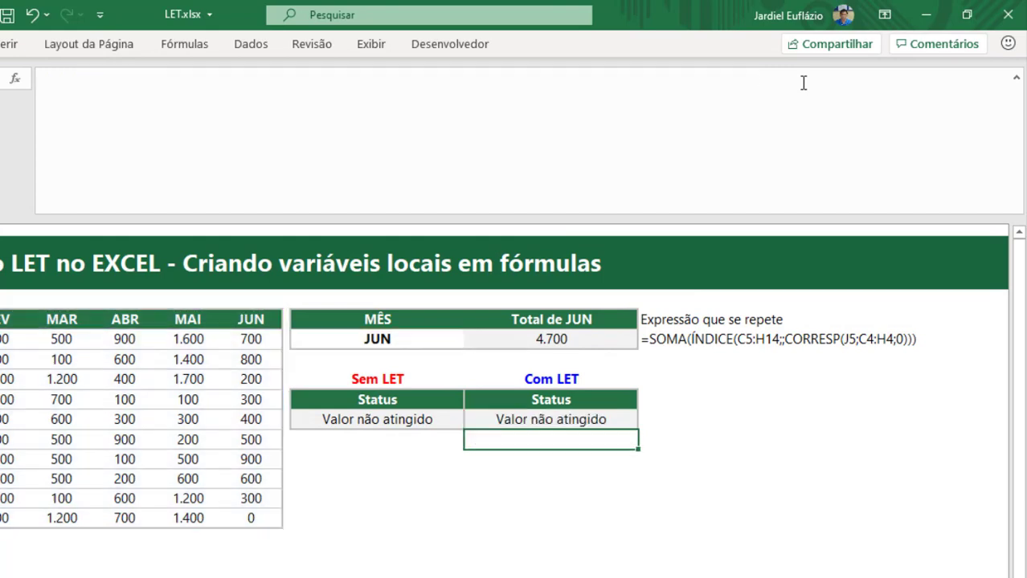
Step: Shrink the formula bar and compare the J9 formula without LET against the K9 formula with LET
left_click_drag(467, 223, 466, 150)
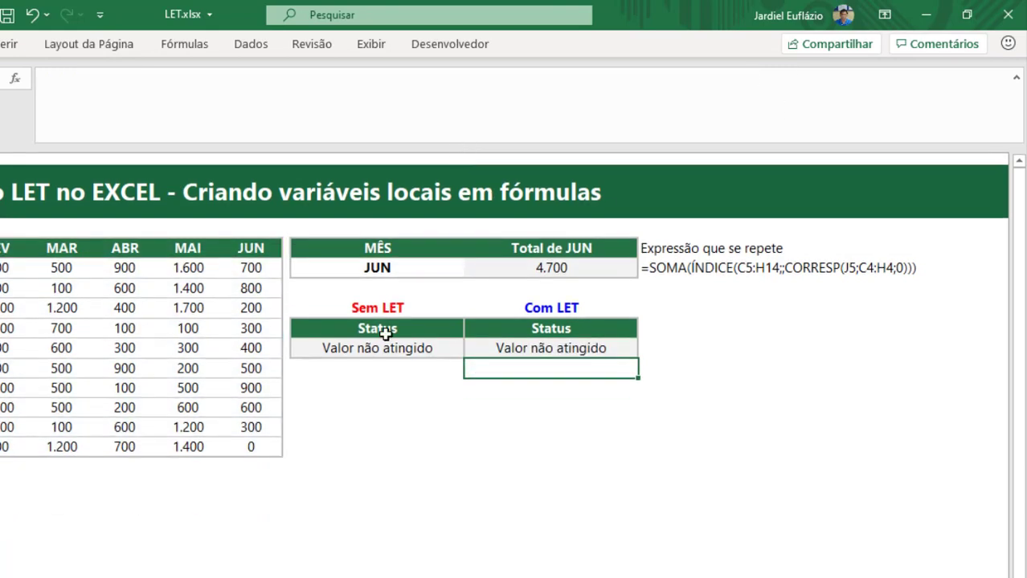
left_click(385, 345)
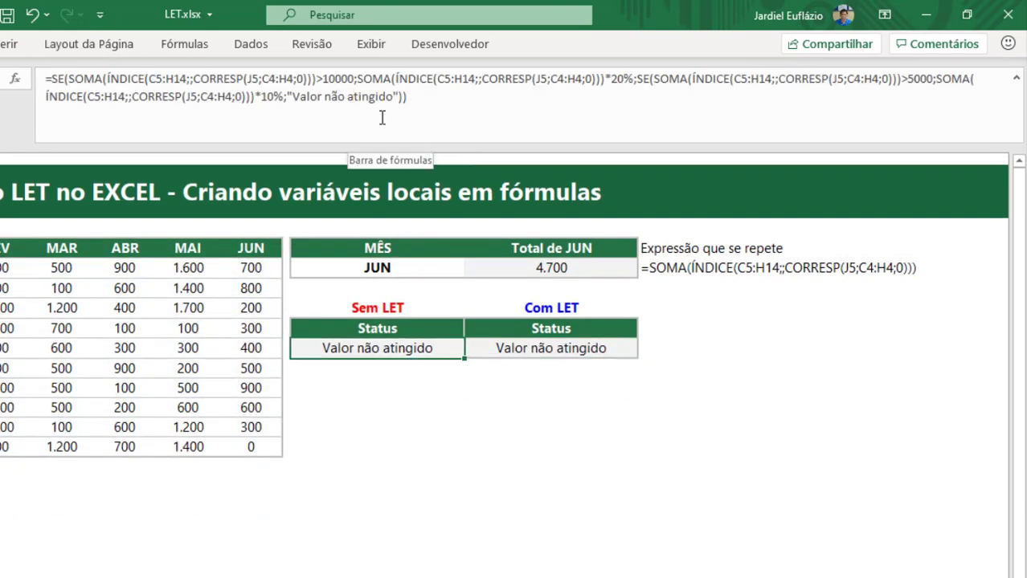
left_click(573, 352)
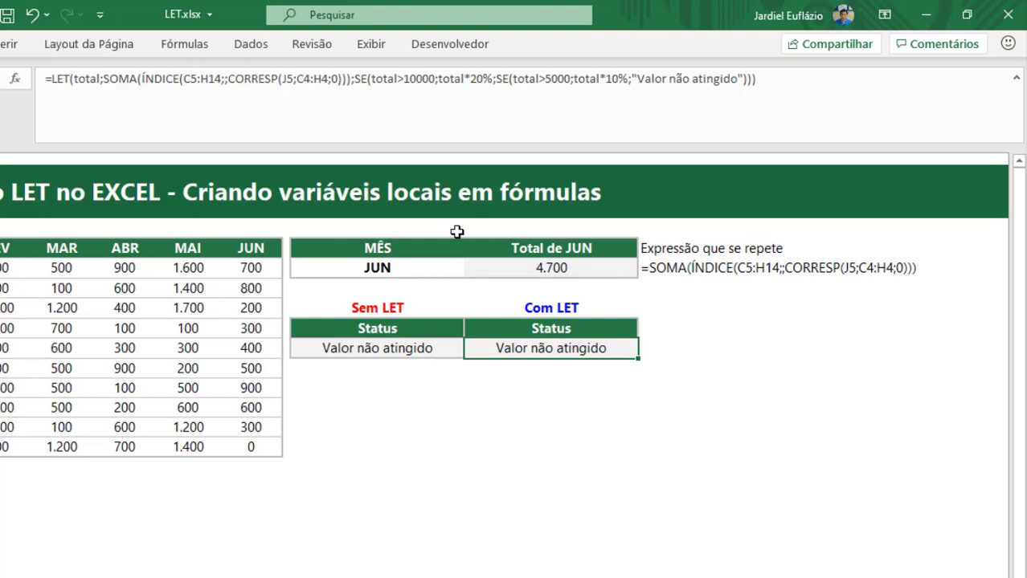
Step: Enter =FÓRMULATEXTO(J9) in J12 to show the Sem LET formula as text
left_click(403, 407)
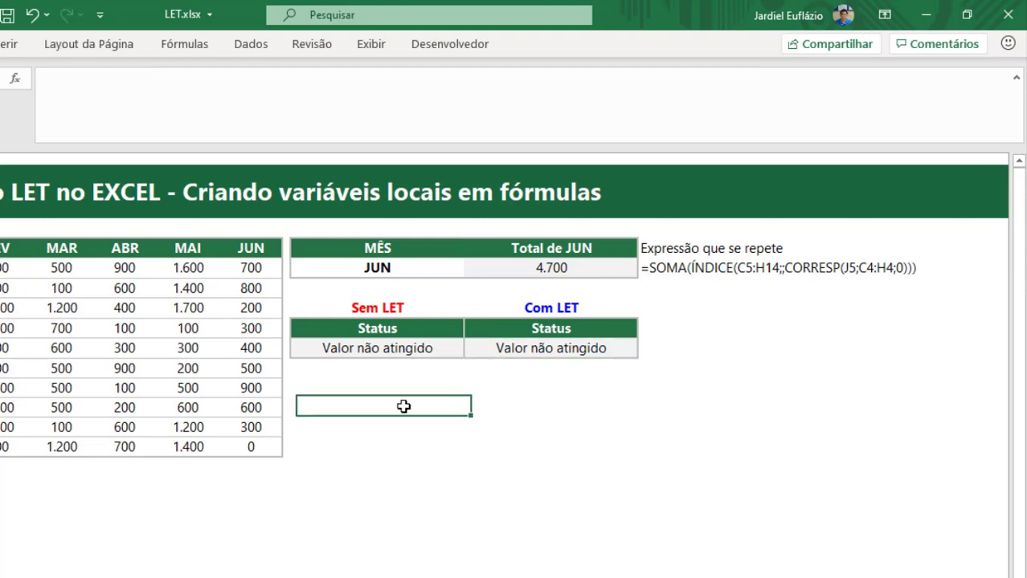
type("=nú")
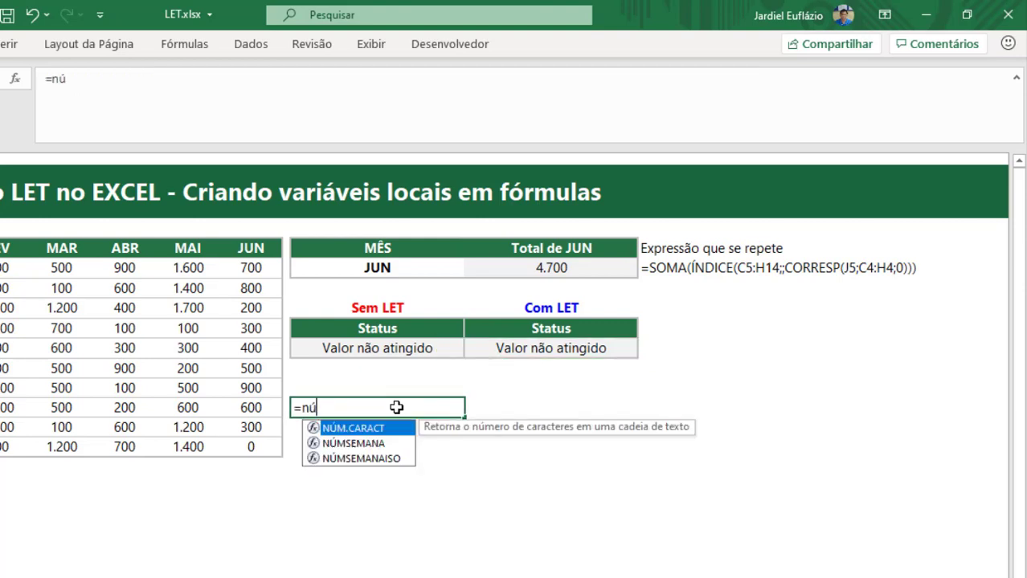
key("Escape")
key("BackSpace")
key("BackSpace")
type("f")
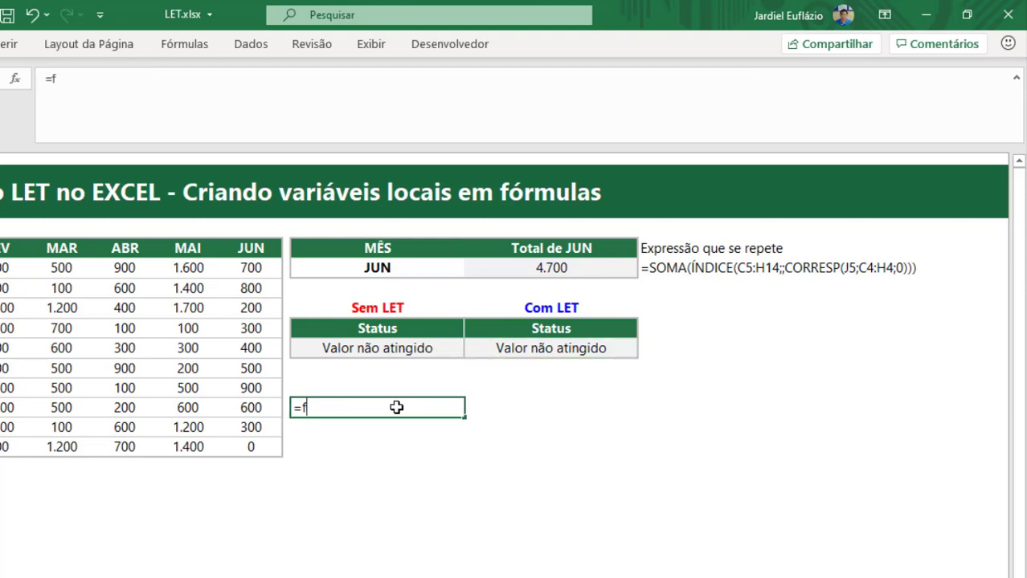
key("BackSpace")
type("ór")
key("BackSpace")
key("BackSpace")
type("fór")
key("Tab")
key("Up")
key("Up")
key("Up")
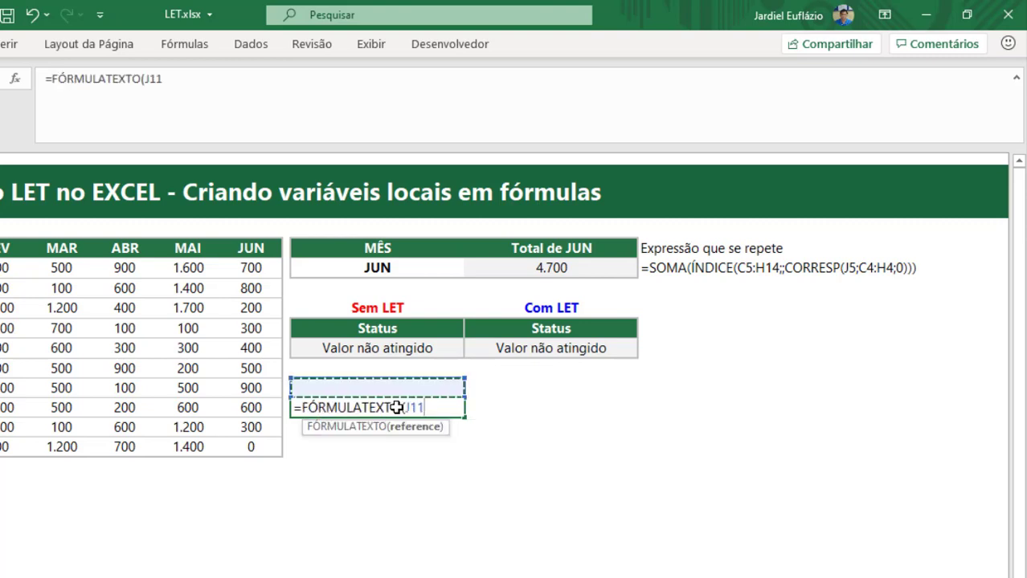
type(")")
key("Return")
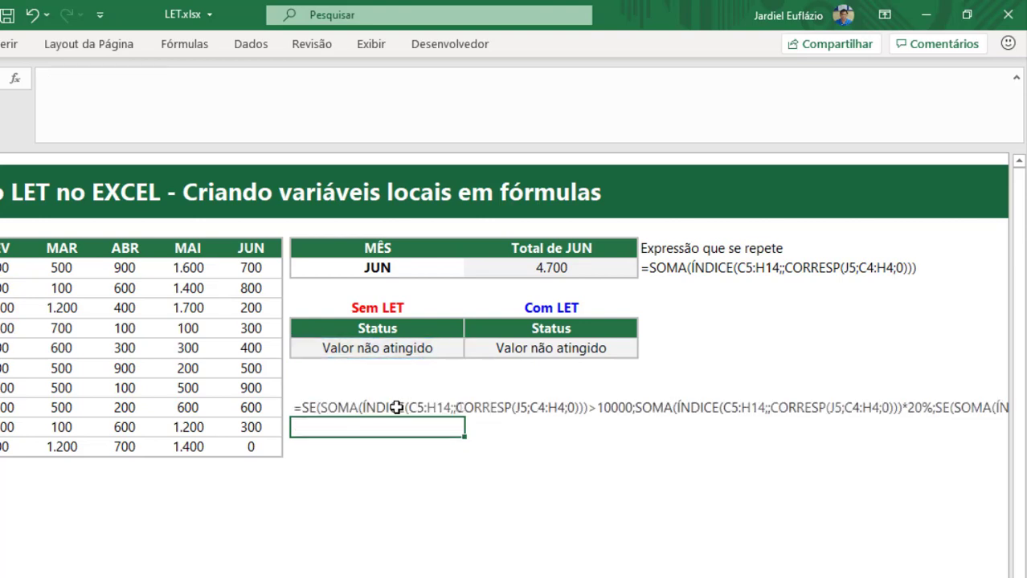
Step: Wrap the J12 formula in NÚM.CARACT, giving =NÚM.CARACT(FÓRMULATEXTO(J9))
left_click(397, 407)
left_click(53, 105)
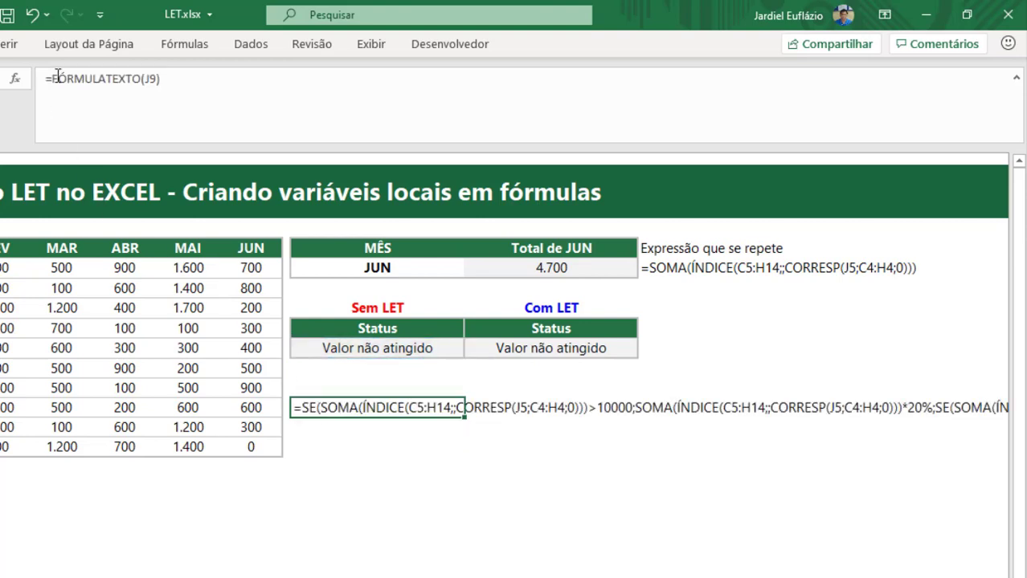
type("nú")
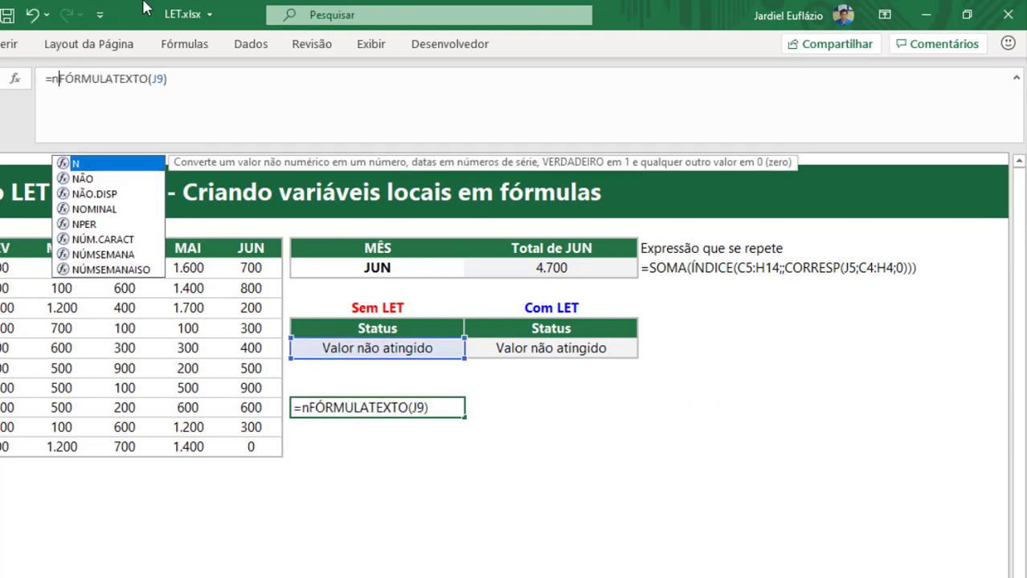
key("Tab")
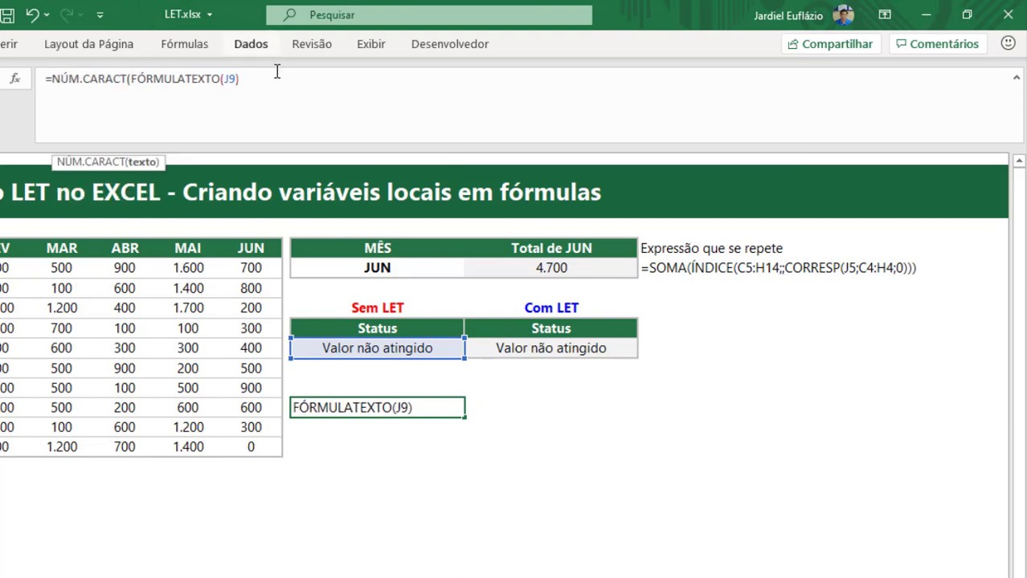
left_click(280, 84)
key("ctrl+Return")
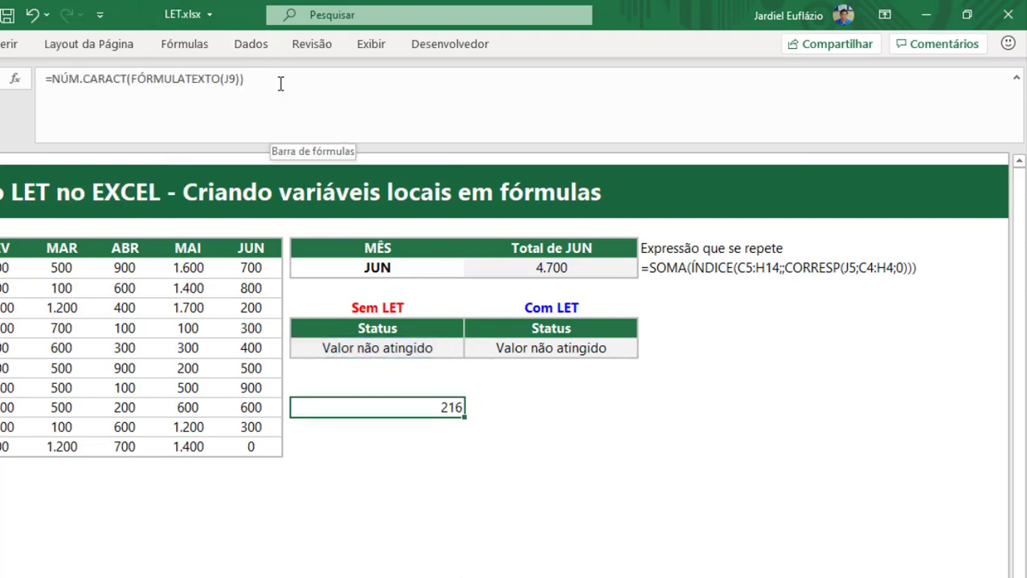
Step: Copy the character-count formula from J12 across into K12
key("Right")
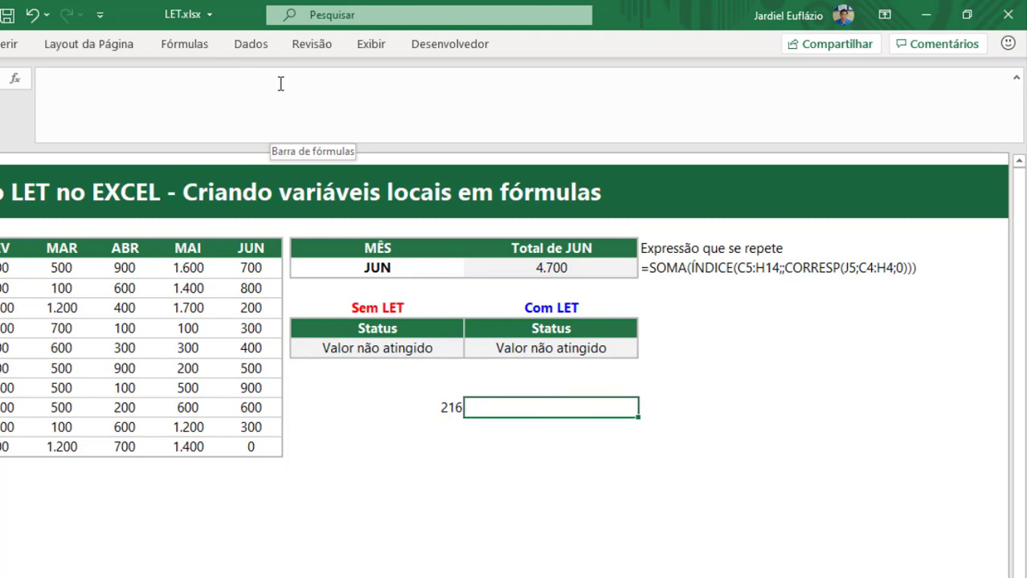
key("ctrl+r")
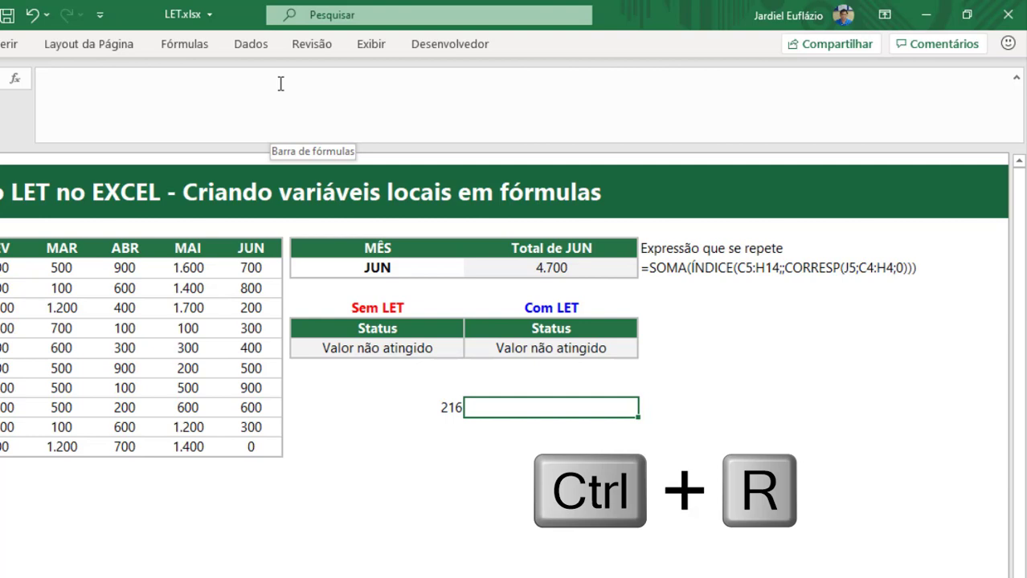
key("ctrl+r")
Step: Enter =J12-K12 in K14 and apply the General number format to it
key("Down")
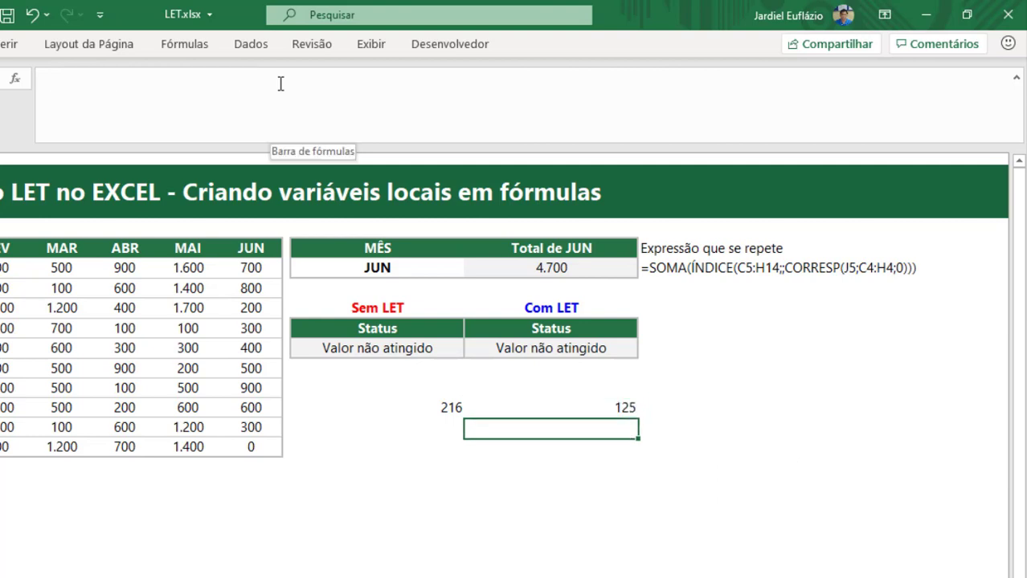
key("Down")
type("=")
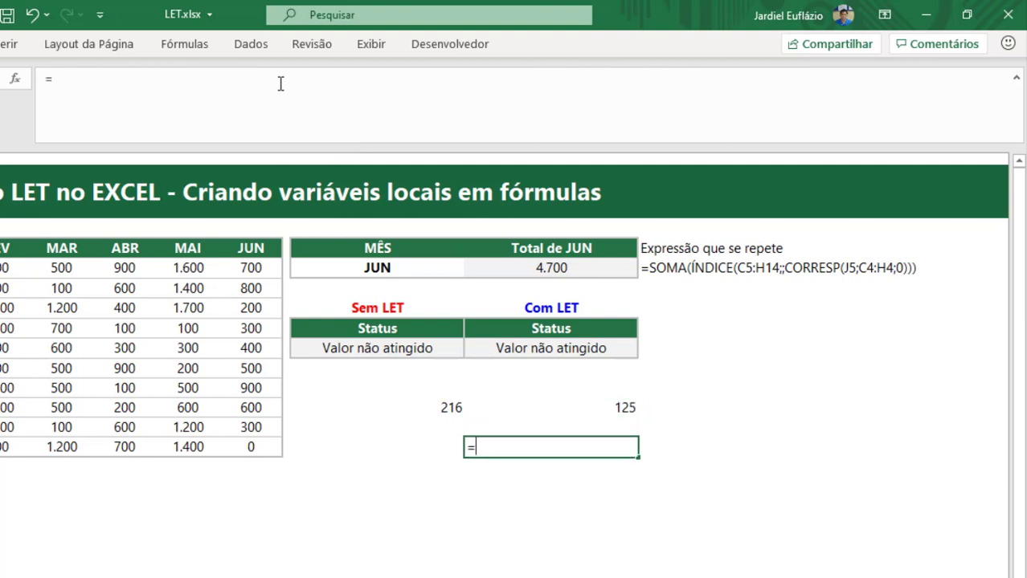
key("Up")
key("Up")
key("Left")
type("-")
key("Up")
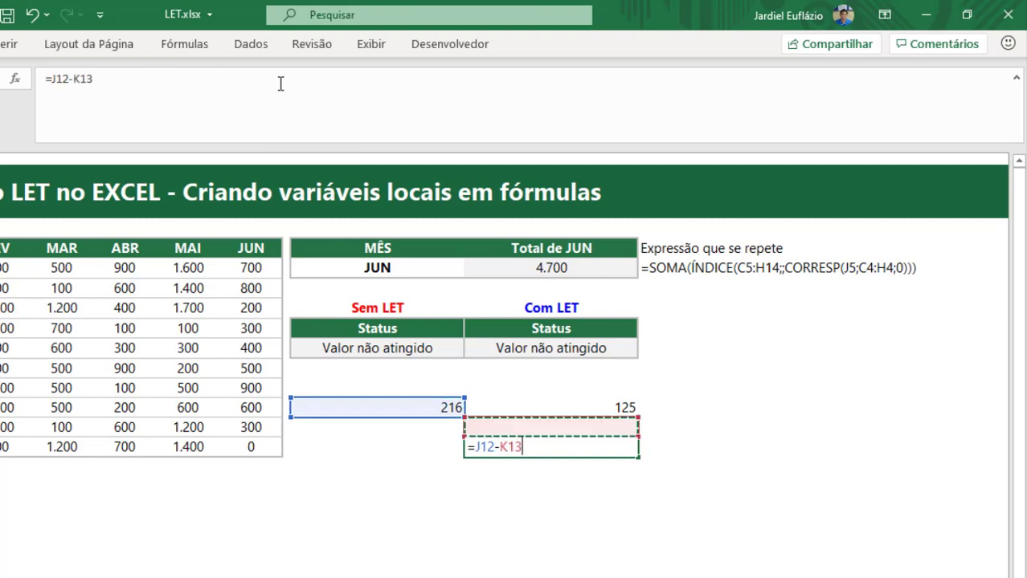
key("Return")
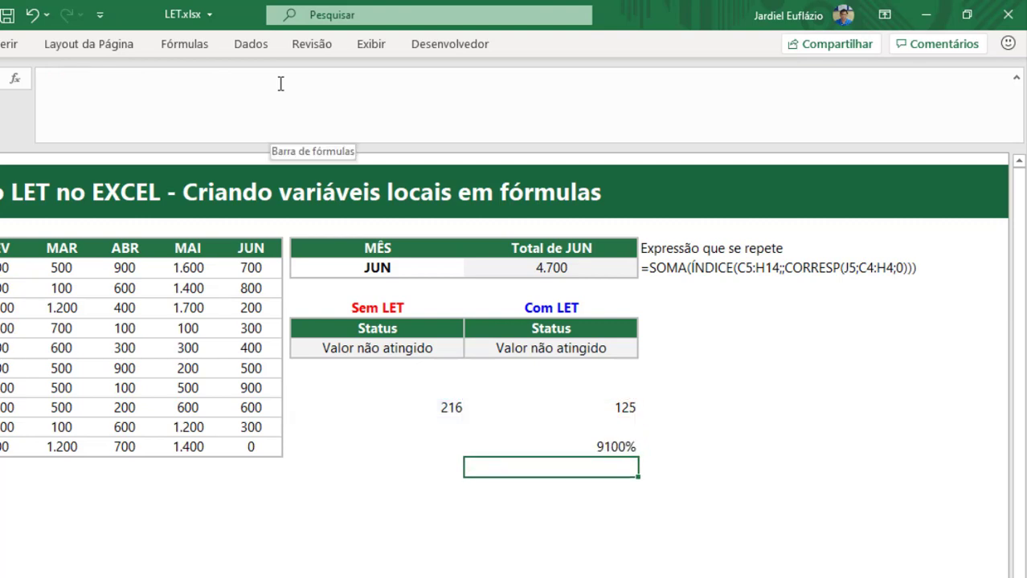
key("Up")
key("ctrl+shift+asciitilde")
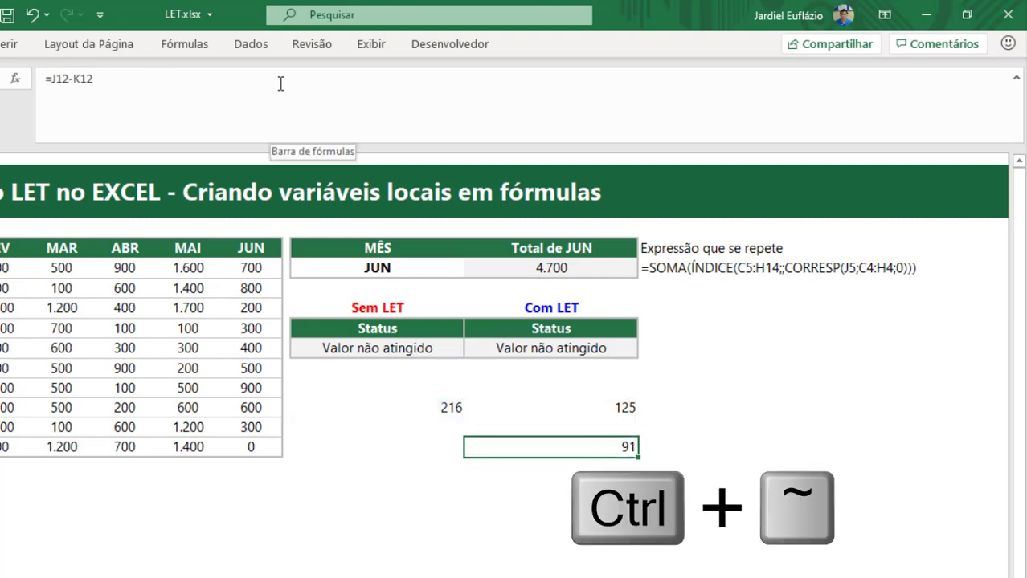
Step: Enter =K12/J12-1 in K15 and format the cell as a percentage
key("Down")
type("=")
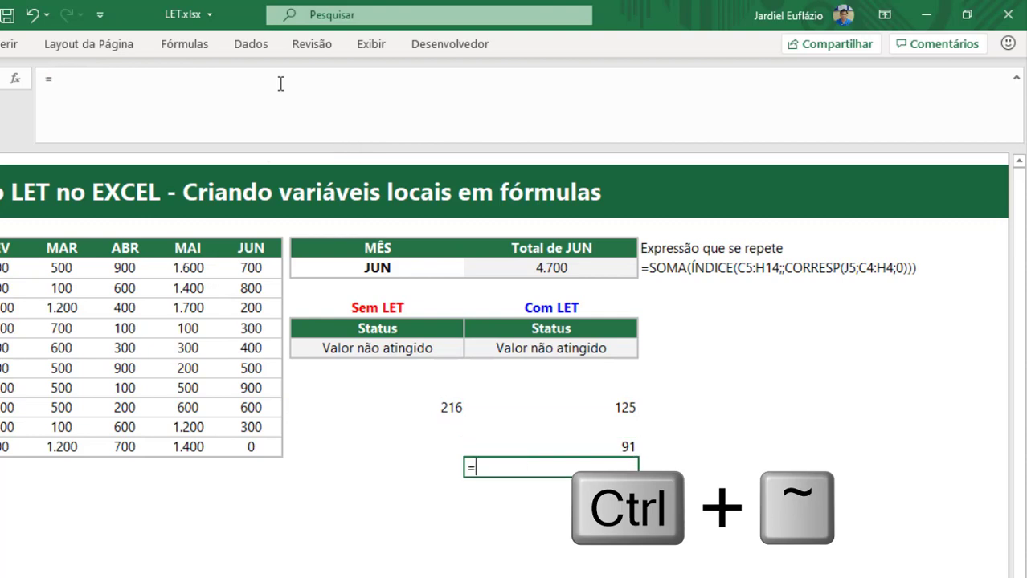
key("Up")
key("Up")
type("/")
key("Left")
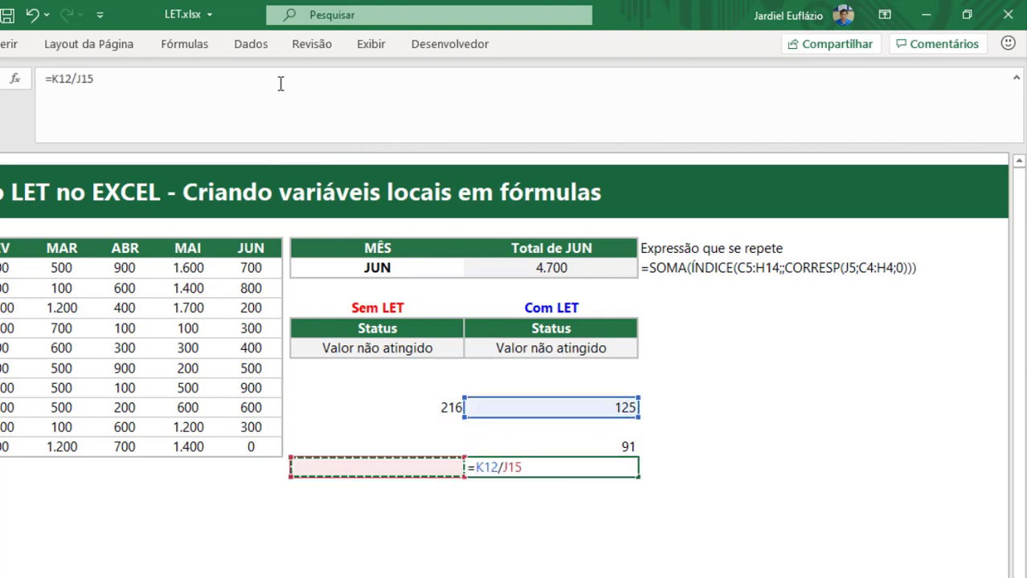
key("Up")
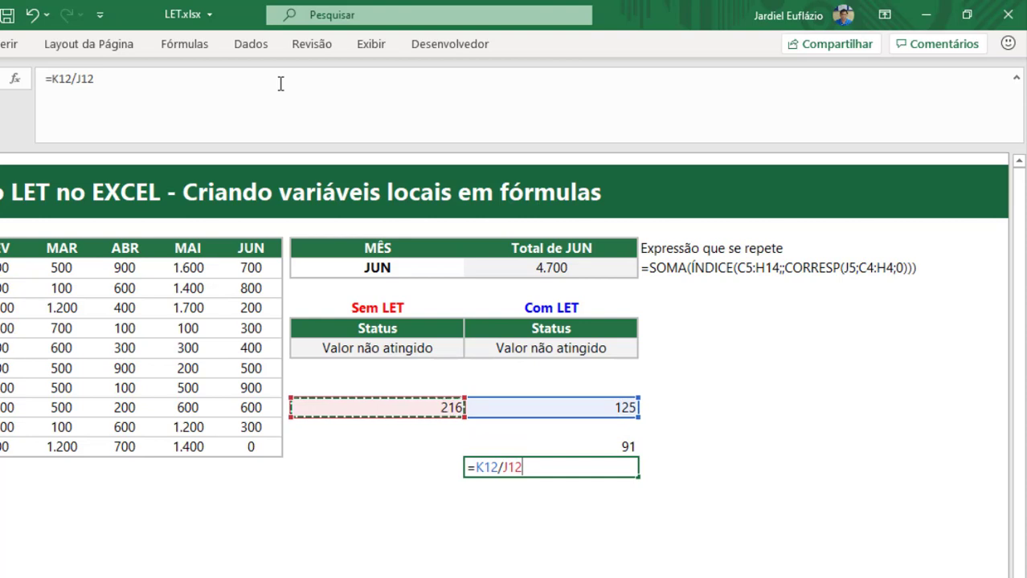
type("-1")
key("Return")
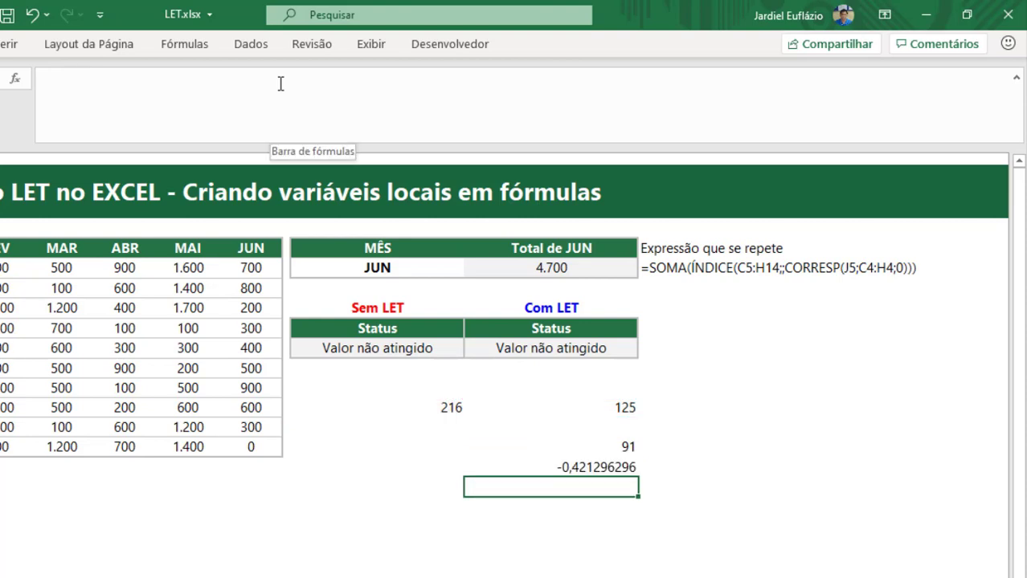
key("Up")
key("ctrl+shift+4")
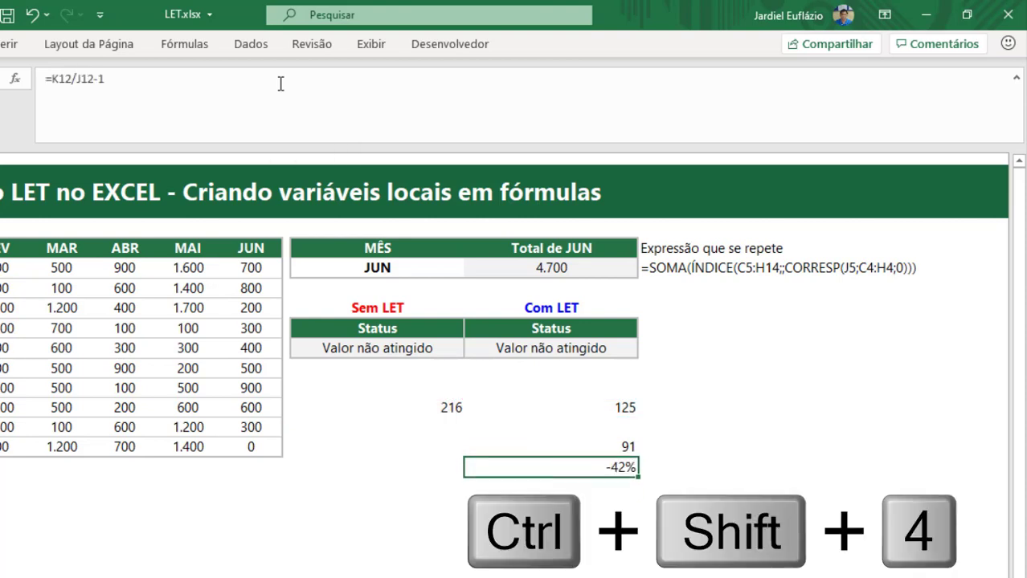
Step: Clear the temporary length comparison in J12:K15
left_click_drag(437, 404, 641, 468)
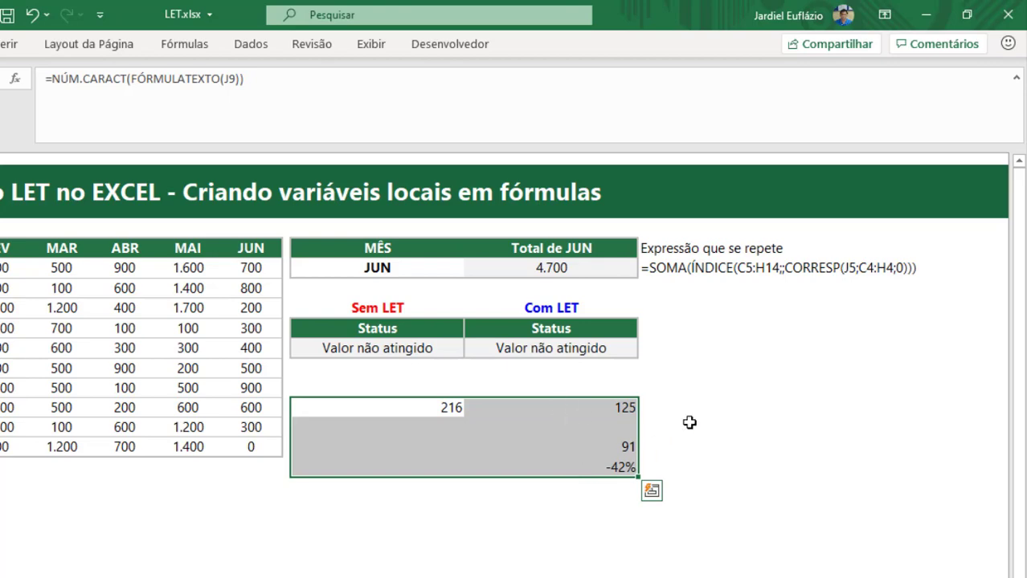
Step: Examine the K9 LET formula, checking the SOMA expression assigned to total and each place the SE tests and results use that name
double_click(541, 350)
left_click(542, 350)
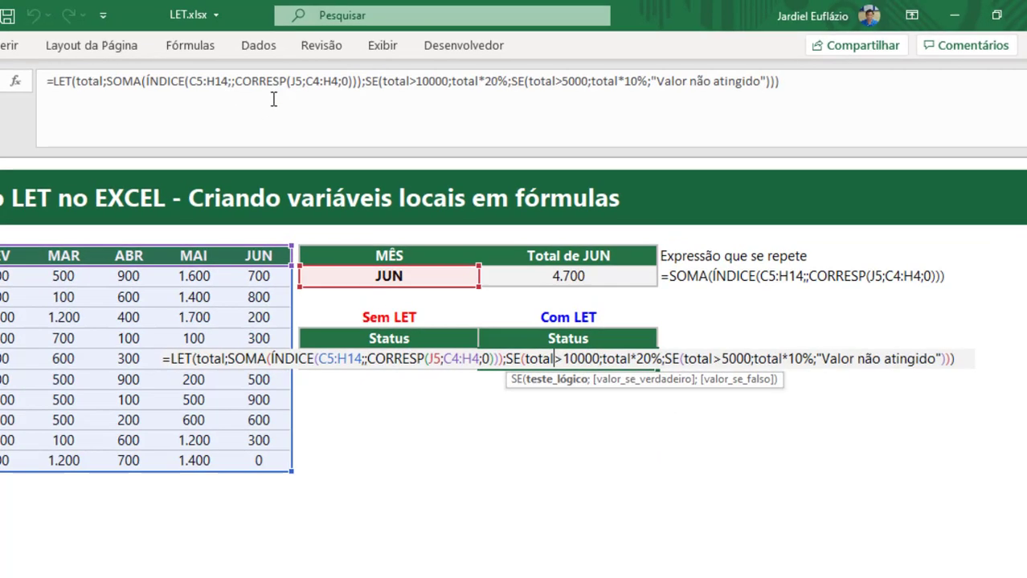
left_click(264, 78)
left_click_drag(718, 160, 174, 152)
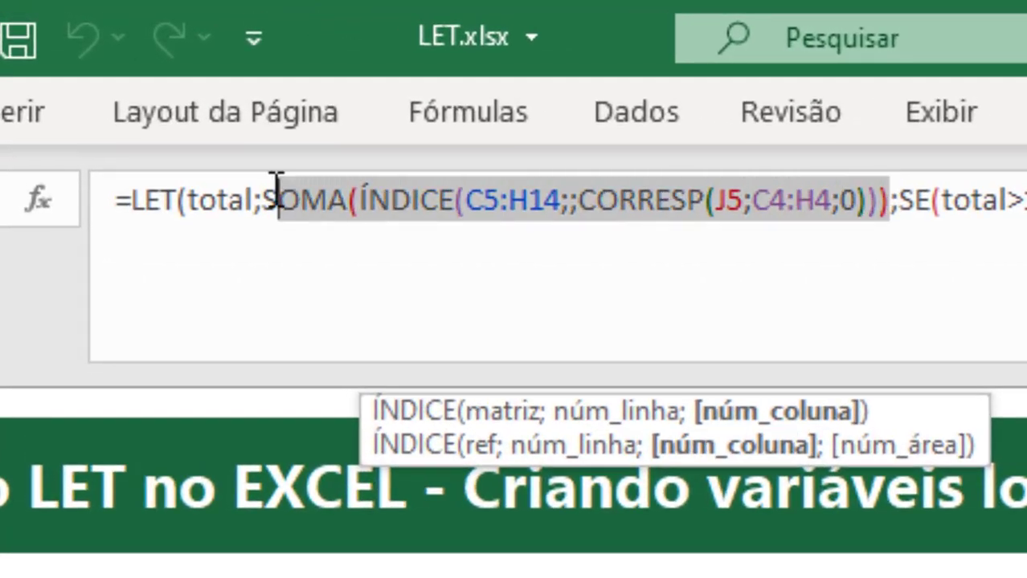
left_click_drag(216, 193, 193, 201)
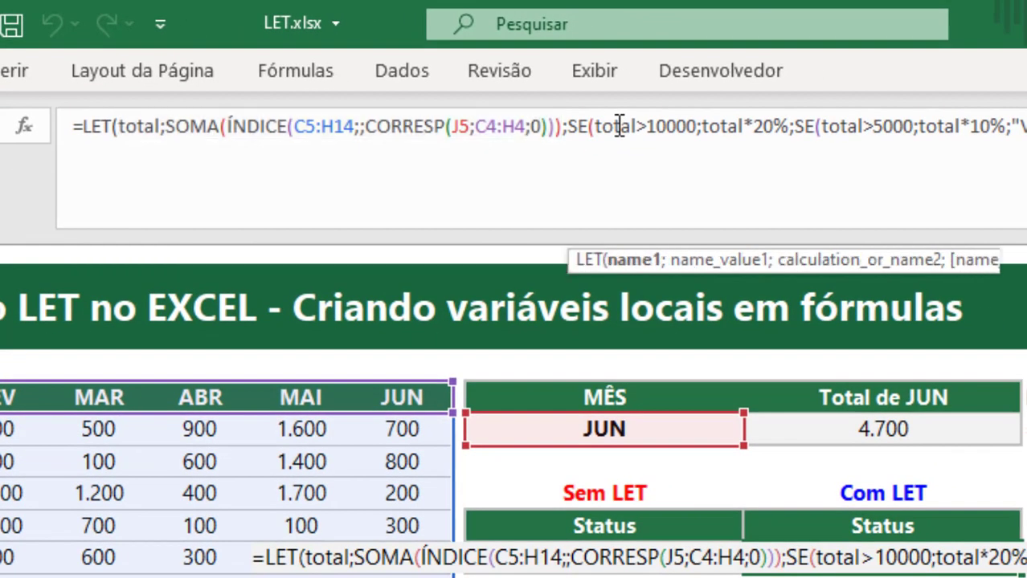
double_click(707, 146)
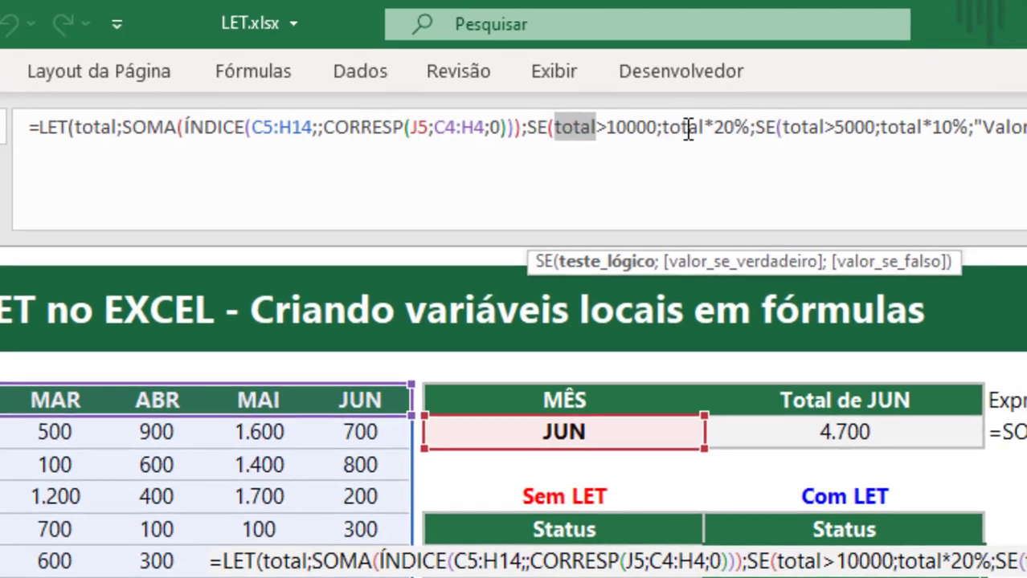
double_click(835, 145)
double_click(526, 135)
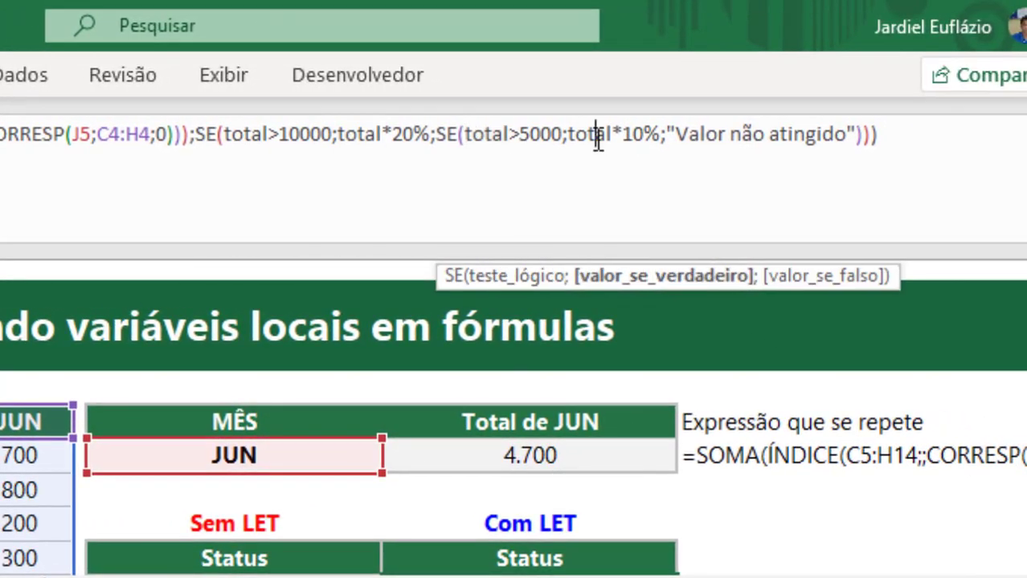
double_click(648, 135)
key("Escape")
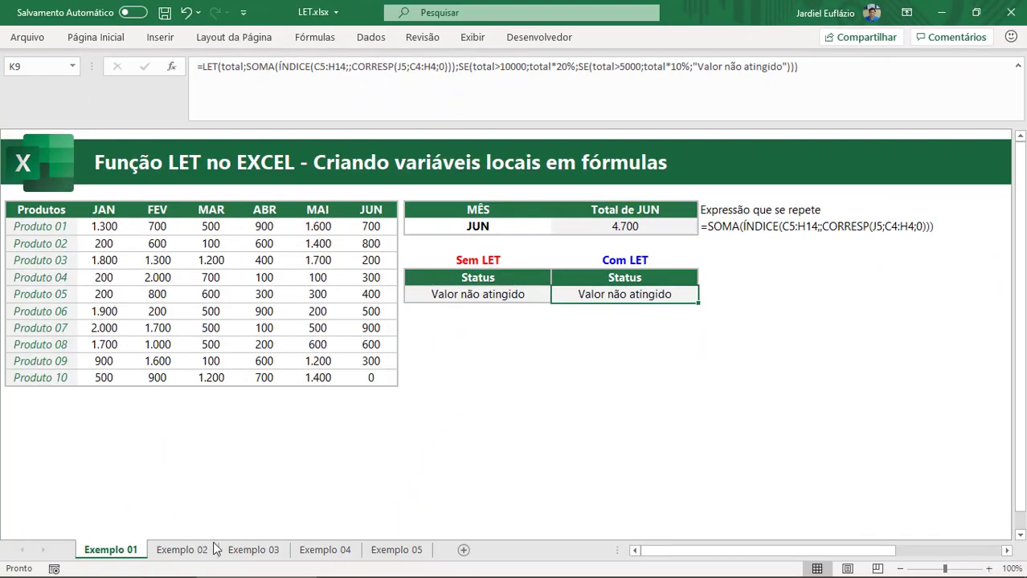
Step: Open the Exemplo 02 sheet and select C6, the first Último sobrenome cell under Sem LET
left_click(206, 551)
left_click(637, 341)
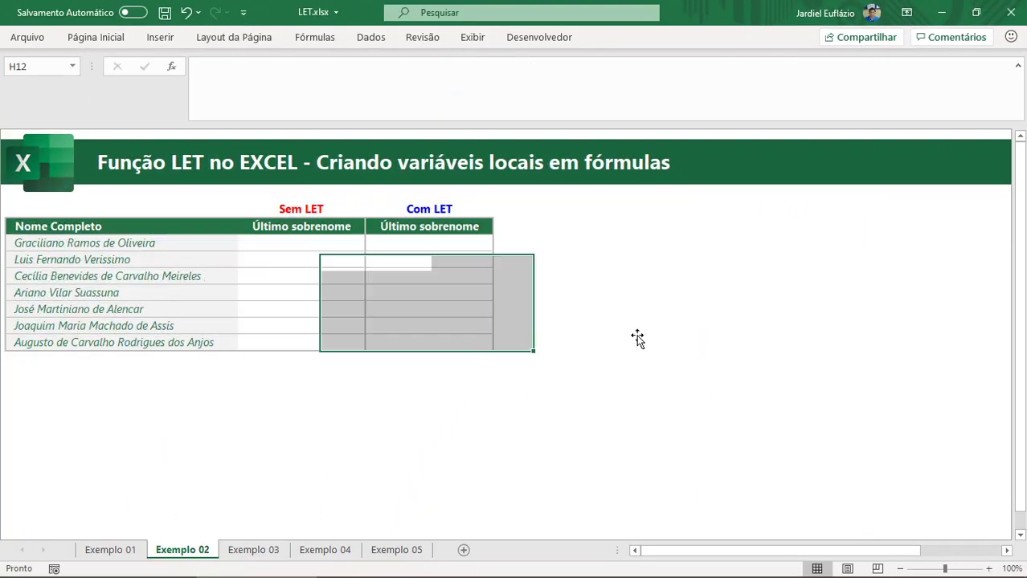
left_click(321, 241)
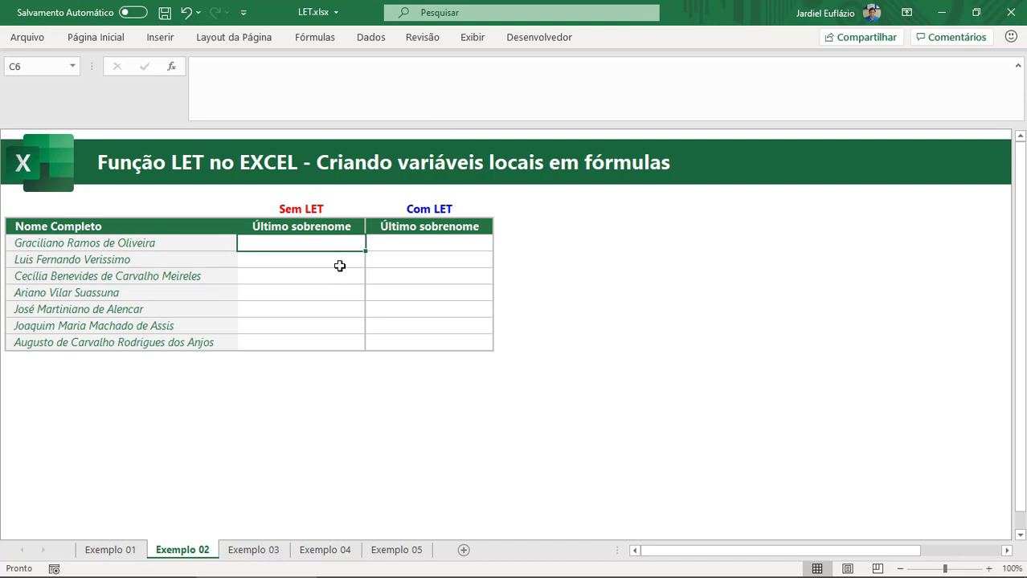
type("=")
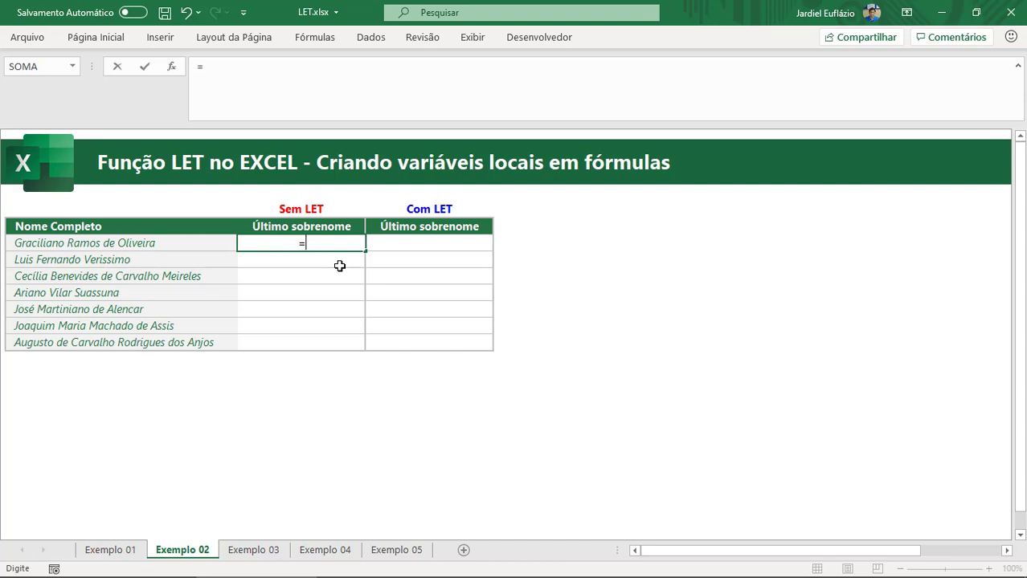
key("Escape")
key("Right")
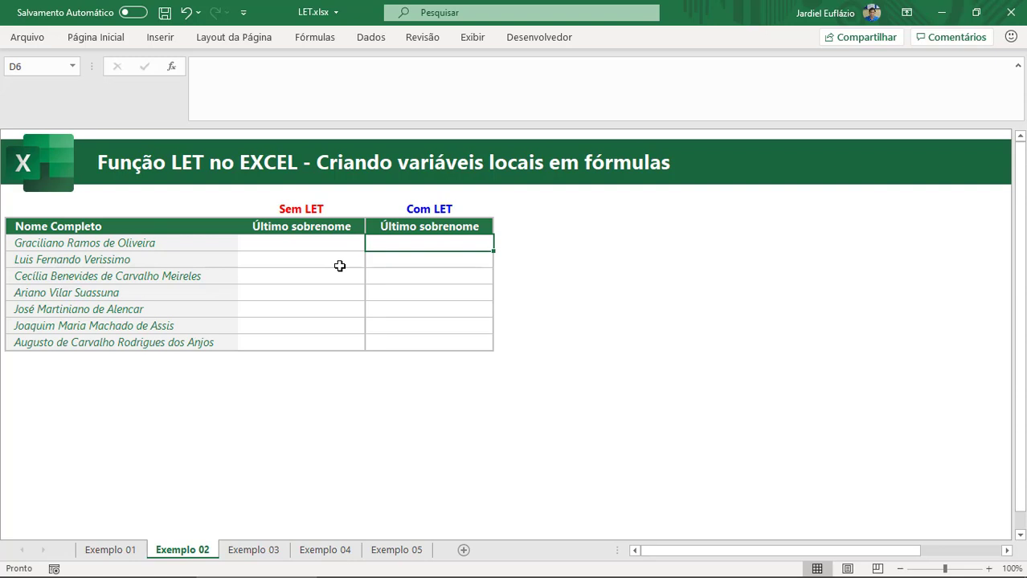
Step: Enter =SUBSTITUIR(B6;" ";REPT(" ";NÚM.CARACT(B6))) in C6 to replace each space in the full name with a run of spaces
left_click(353, 249)
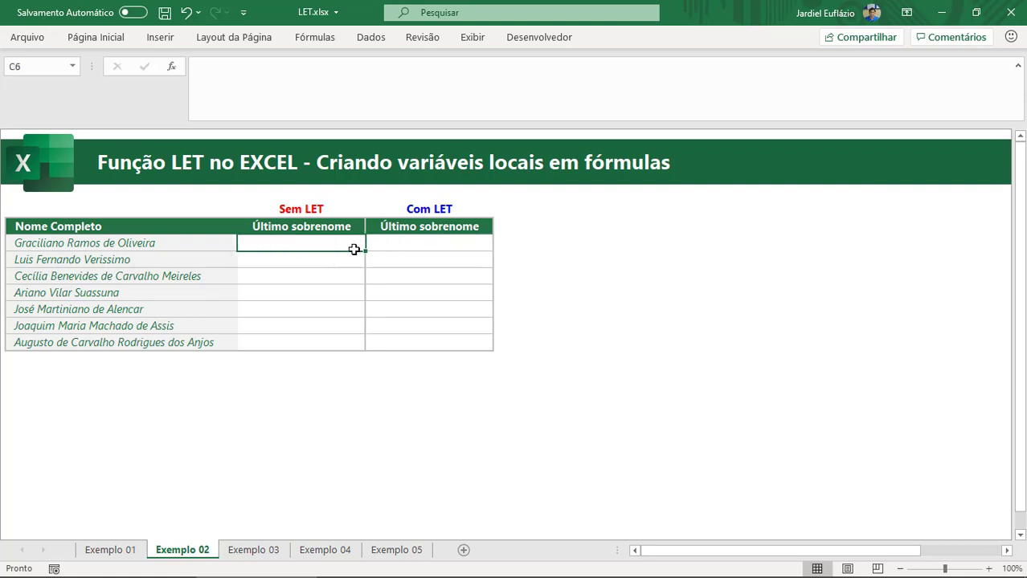
type("=")
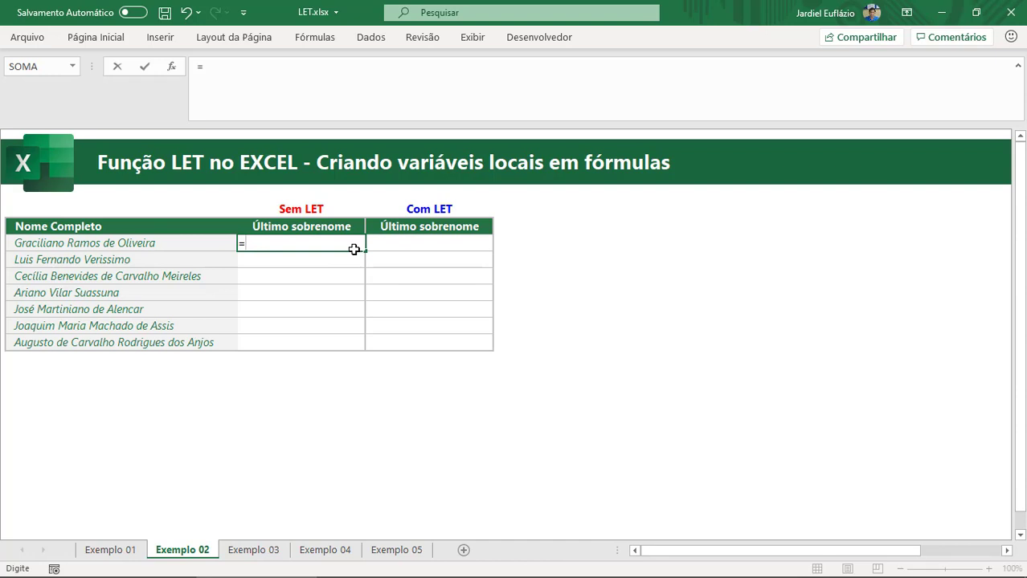
type("sub")
key("Tab")
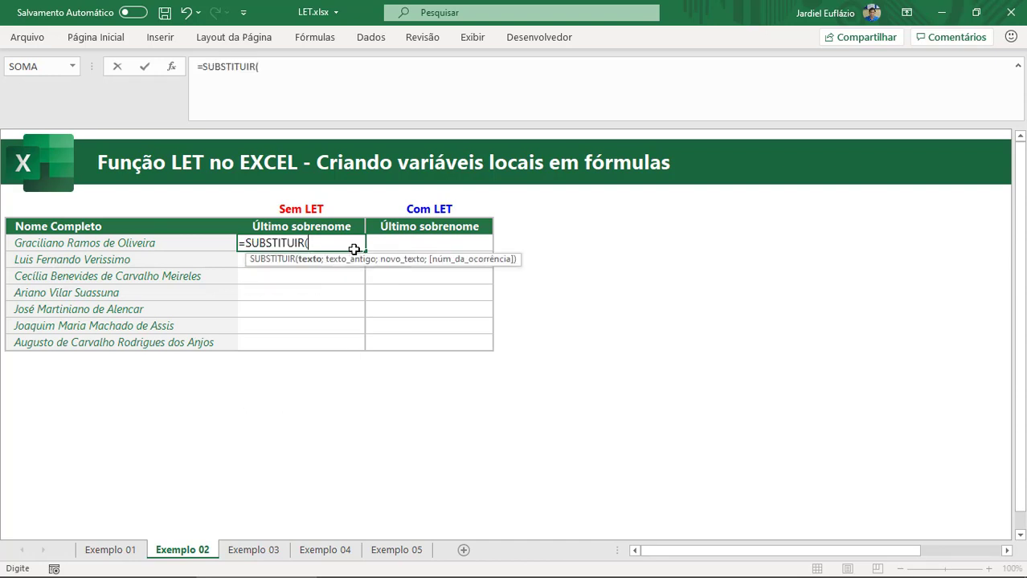
left_click(156, 241)
type(";")
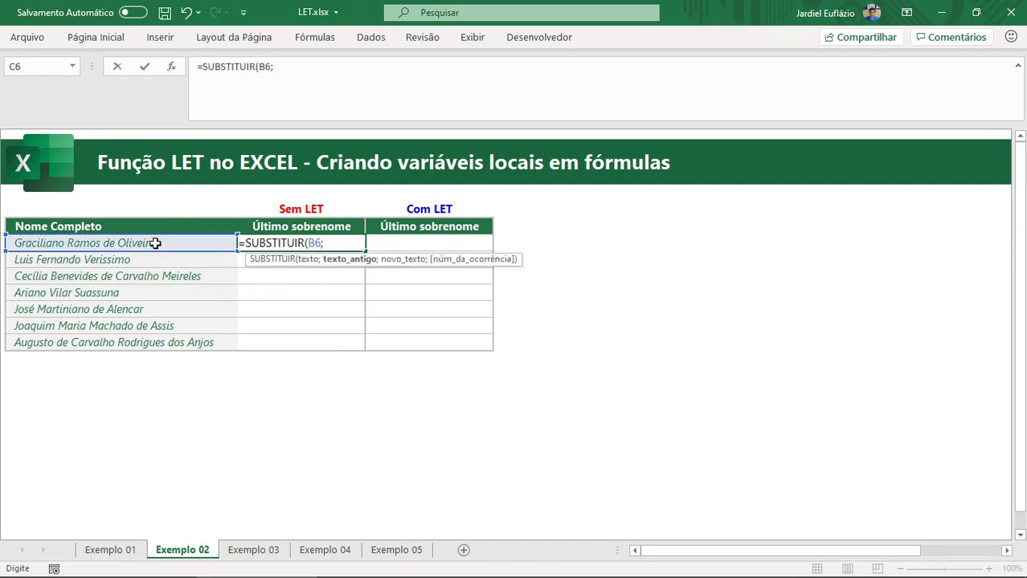
type("\" \";")
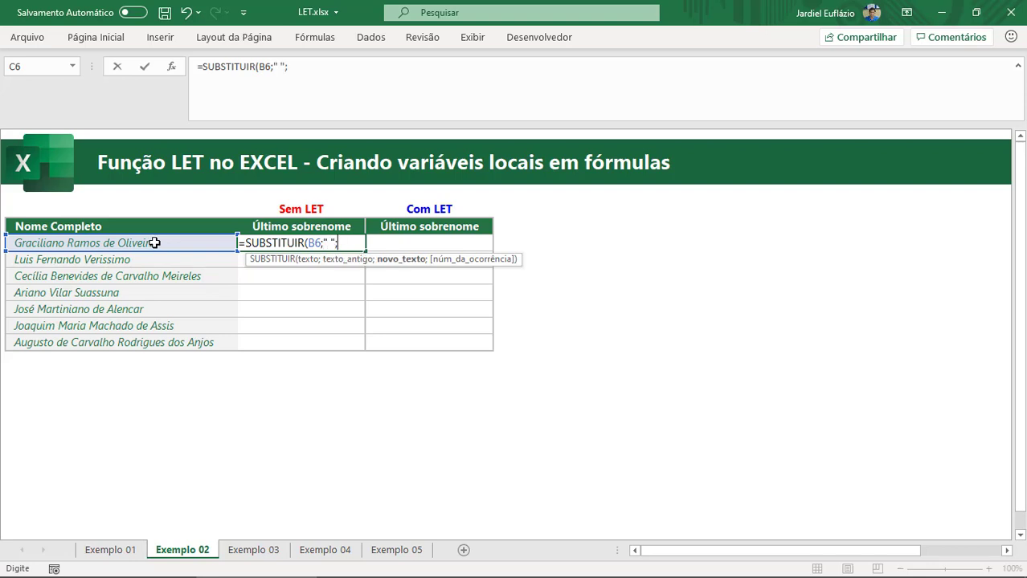
type("rept")
key("Tab")
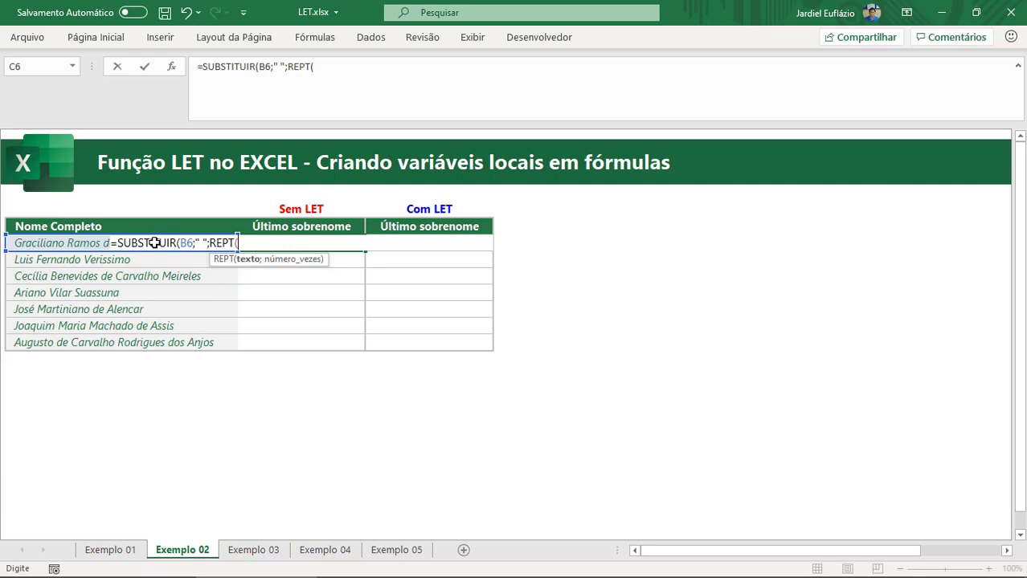
type("\" \";")
type("num")
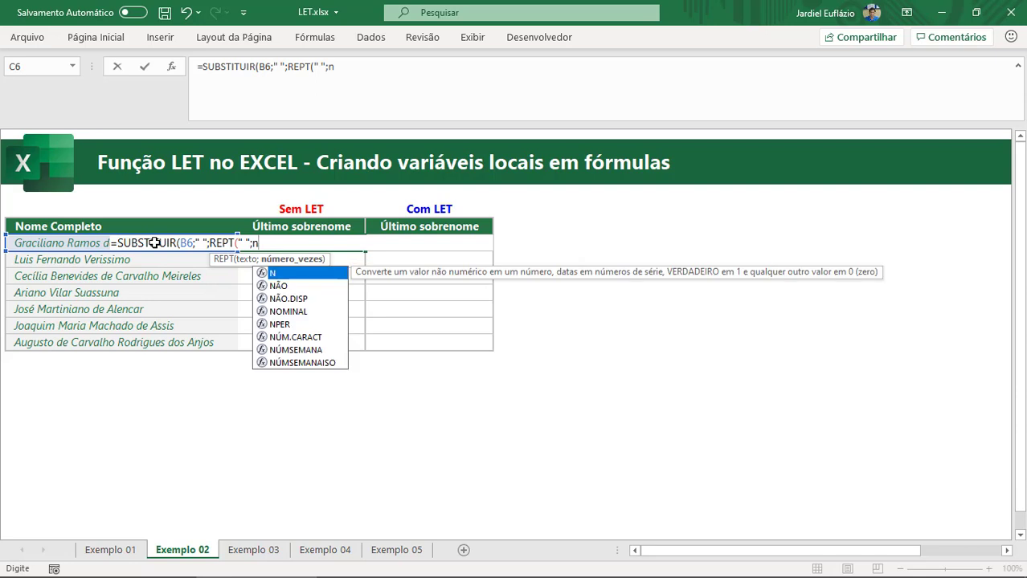
key("Tab")
key("Left")
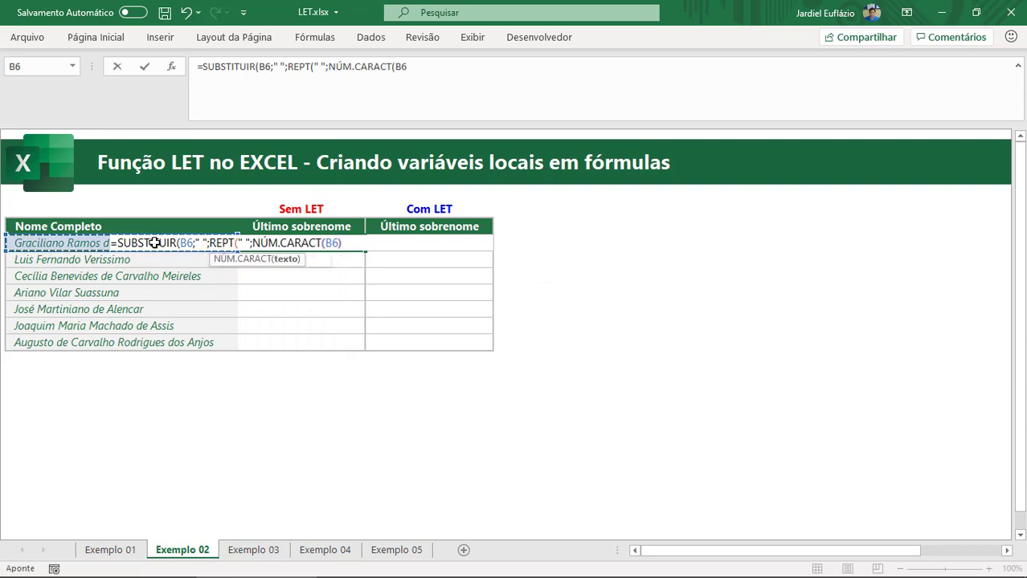
type("))")
key("Return")
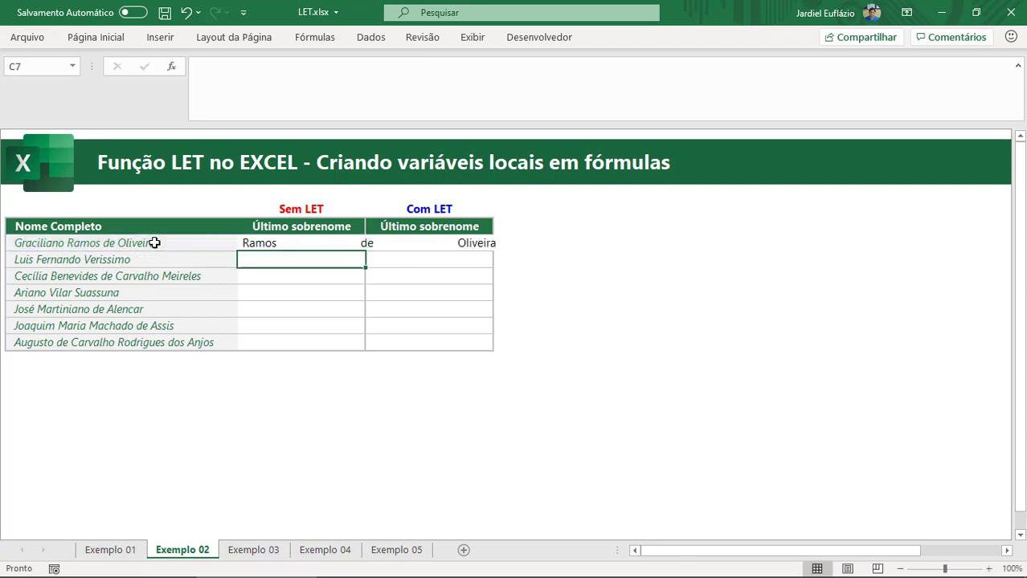
Step: Show the row and column headings and widen column C to fit the whole spaced-out name in C6
left_click(321, 246)
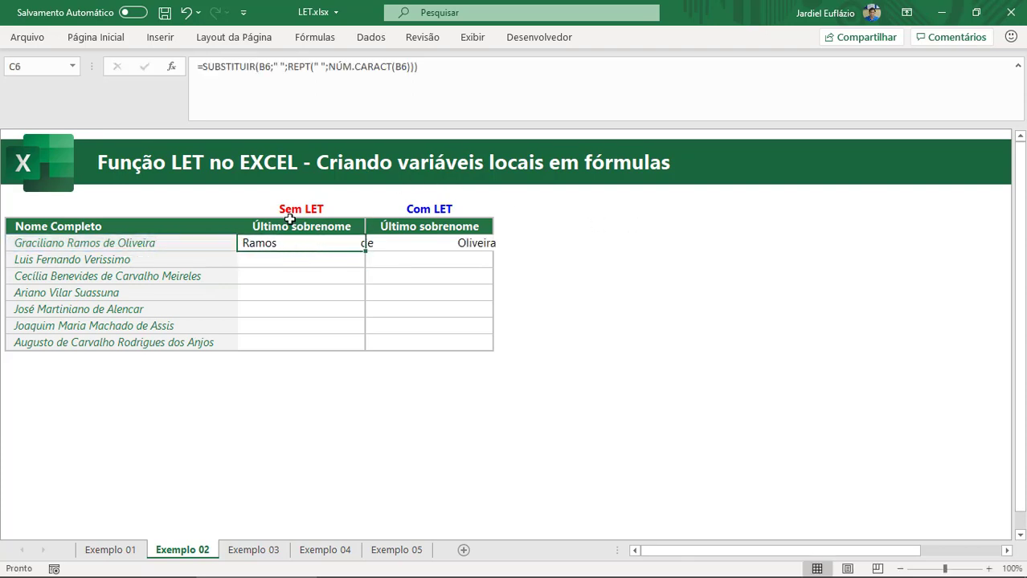
left_click(471, 38)
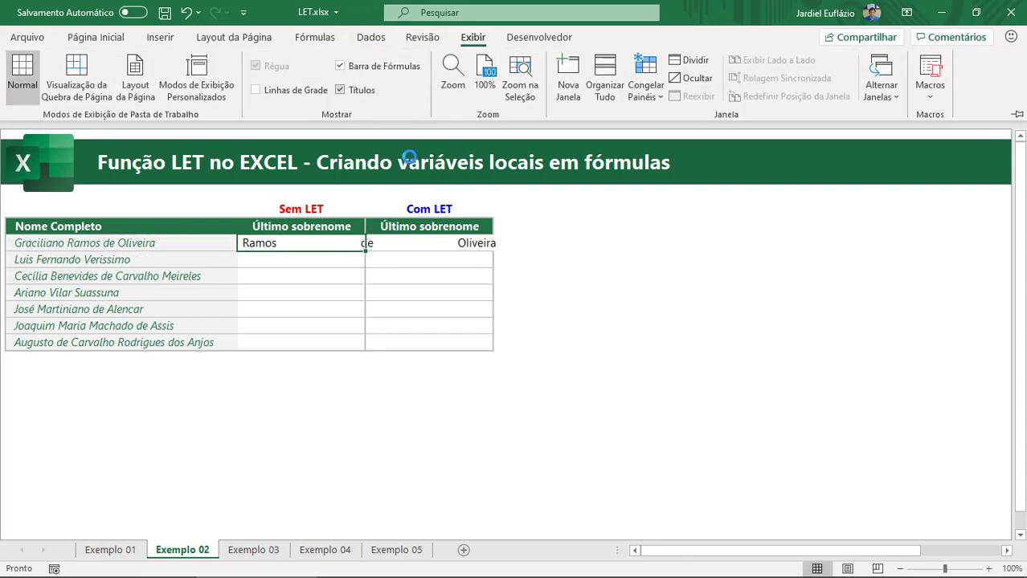
left_click(361, 89)
left_click_drag(385, 136, 596, 183)
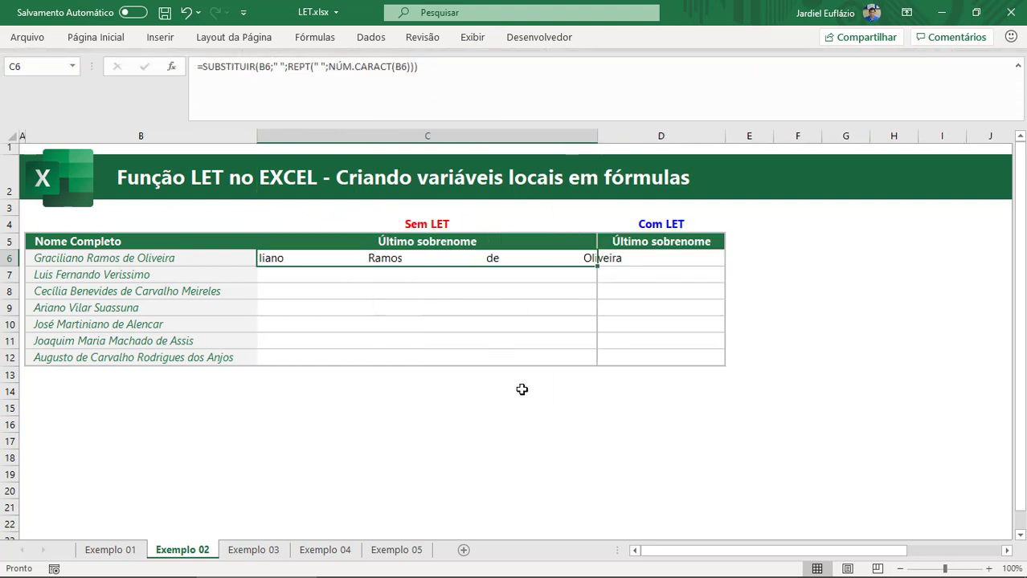
double_click(597, 135)
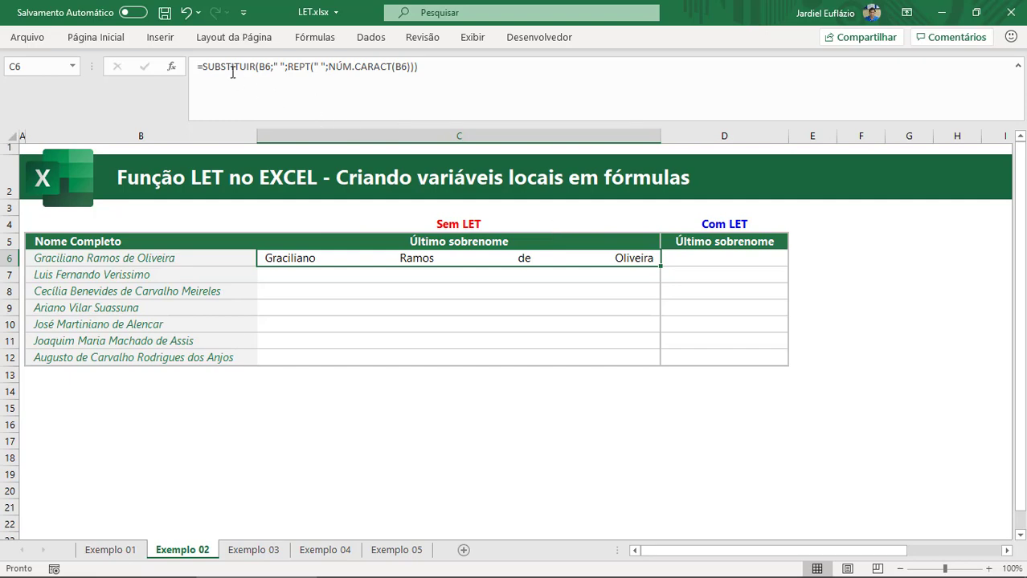
Step: Wrap the SUBSTITUIR expression in C6 in DIREITA, with NÚM.CARACT(B6) as the number of characters to return
left_click(201, 66)
type("direi")
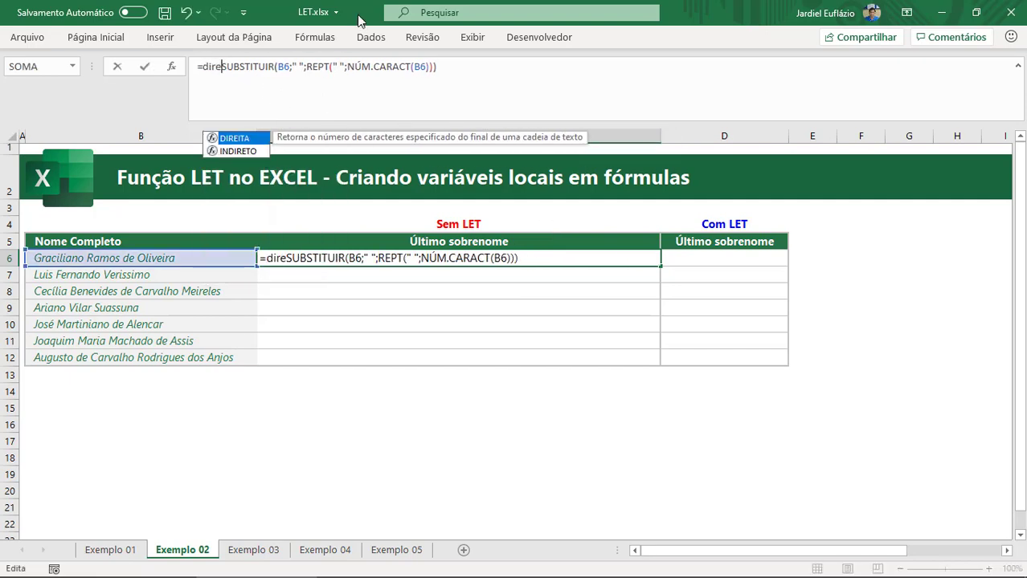
key("Tab")
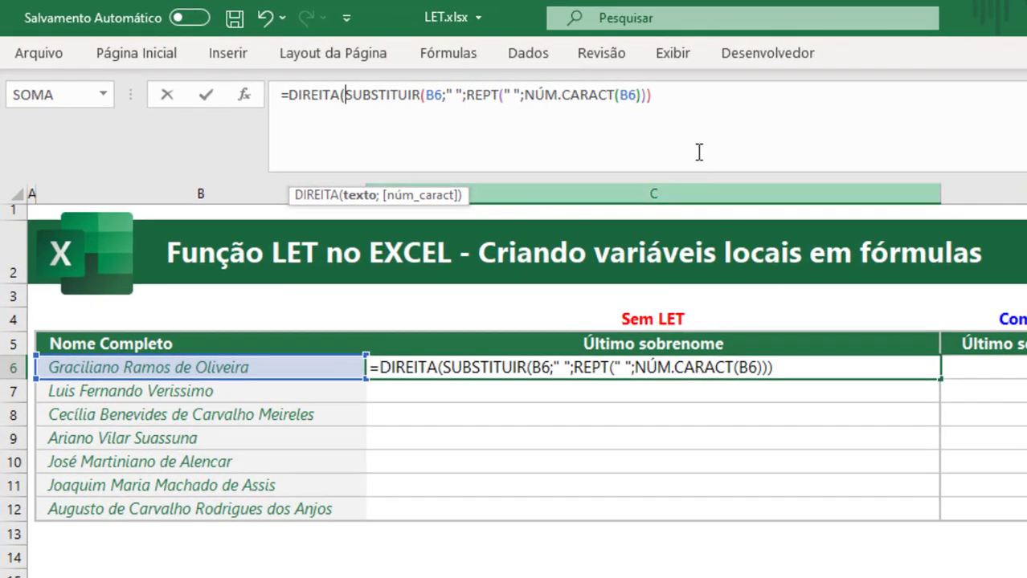
left_click(680, 92)
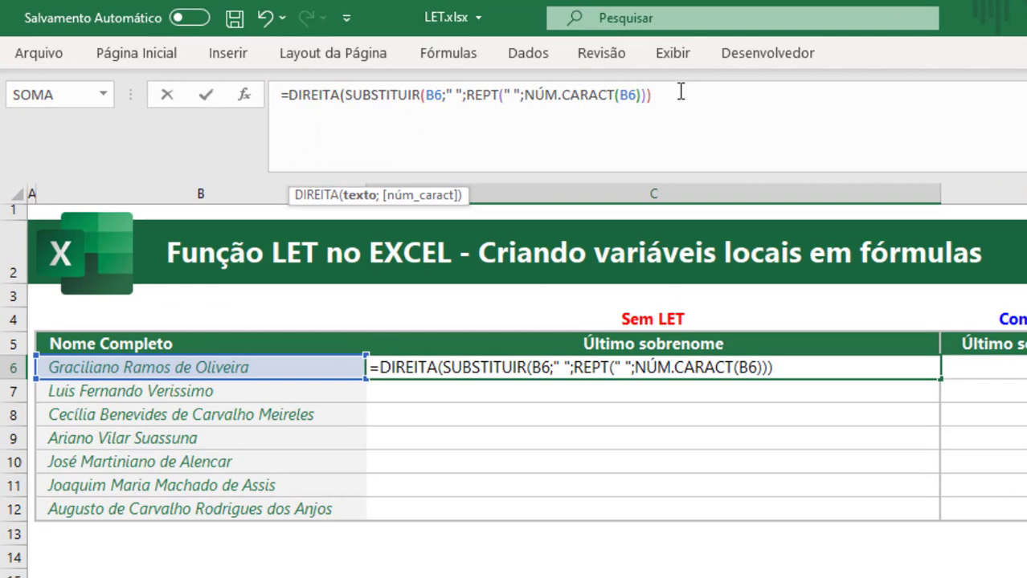
type(";núm")
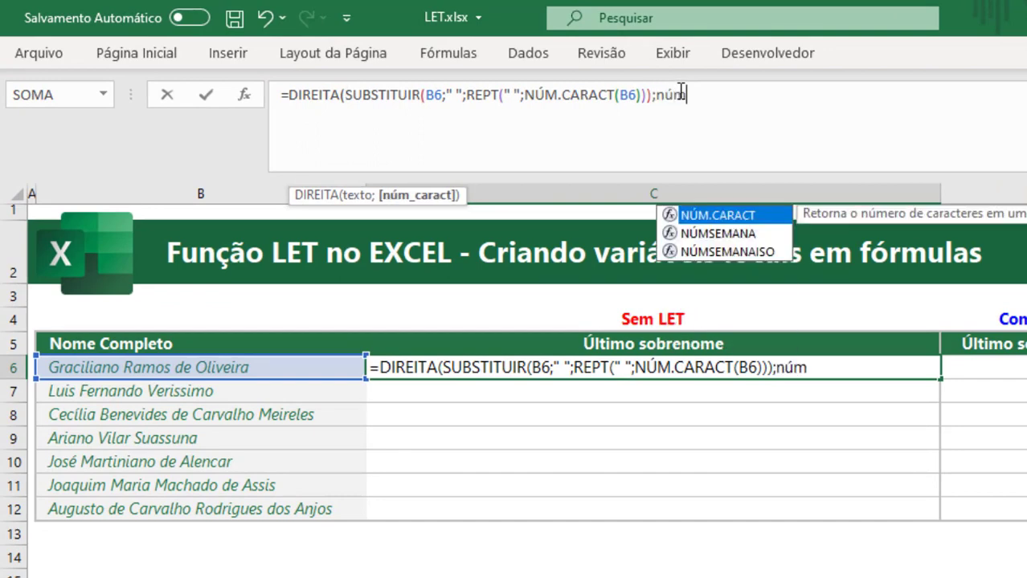
key("Tab")
left_click(291, 365)
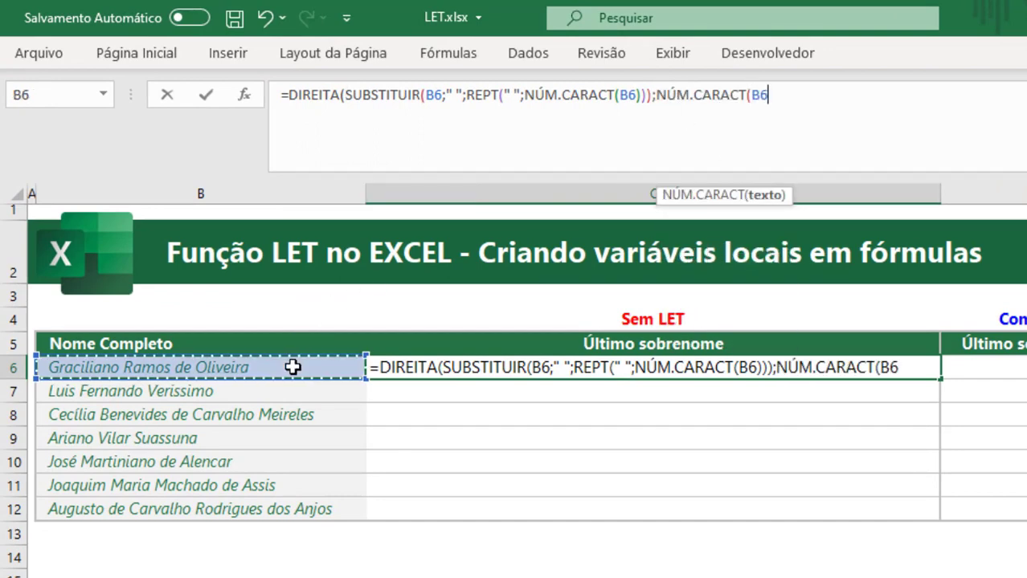
type("))")
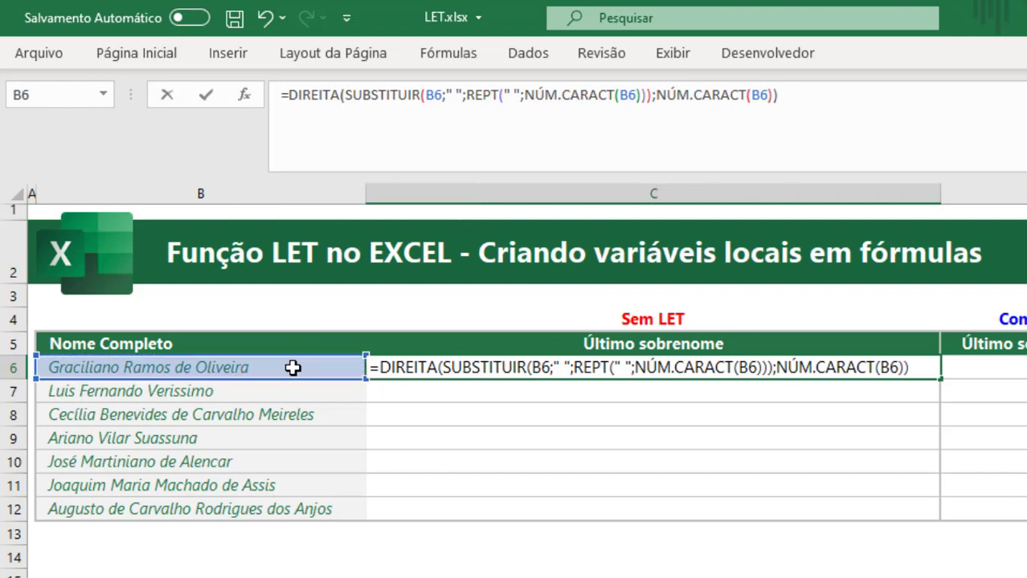
key("Return")
Step: Wrap the whole DIREITA formula in C6 in ARRUMAR to strip the extra spaces around the surname
left_click(640, 369)
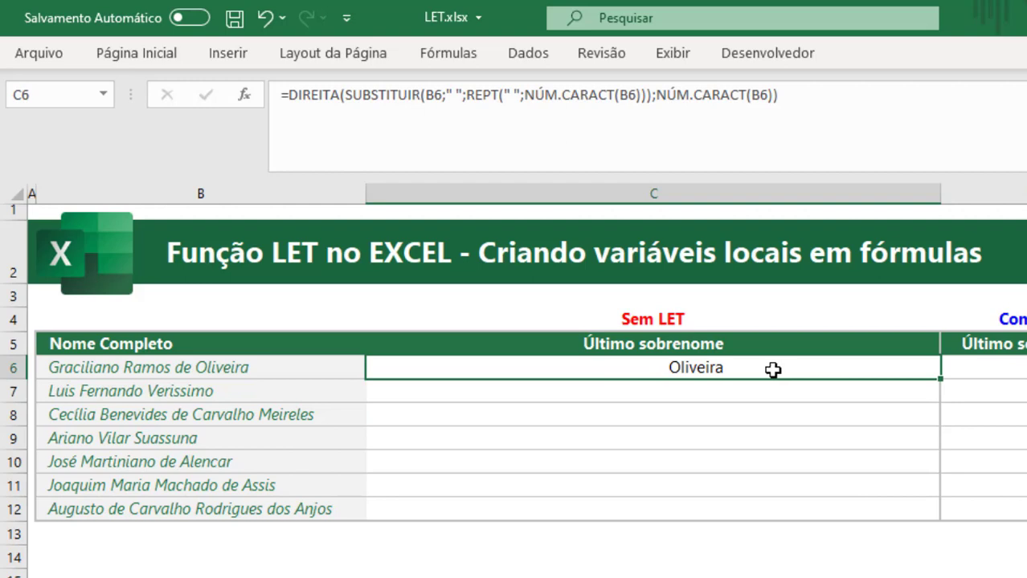
left_click(287, 95)
type("arr")
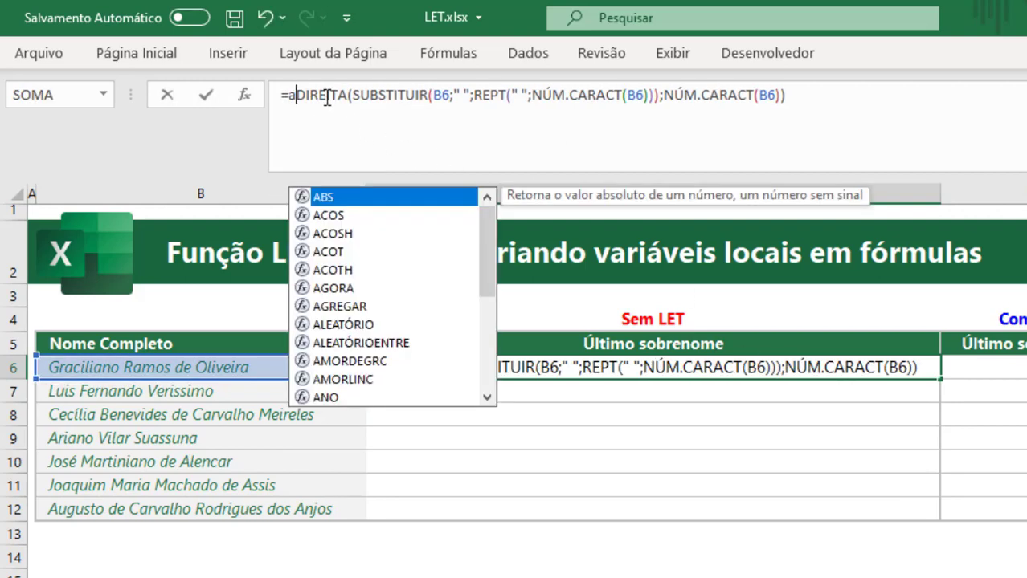
type("u")
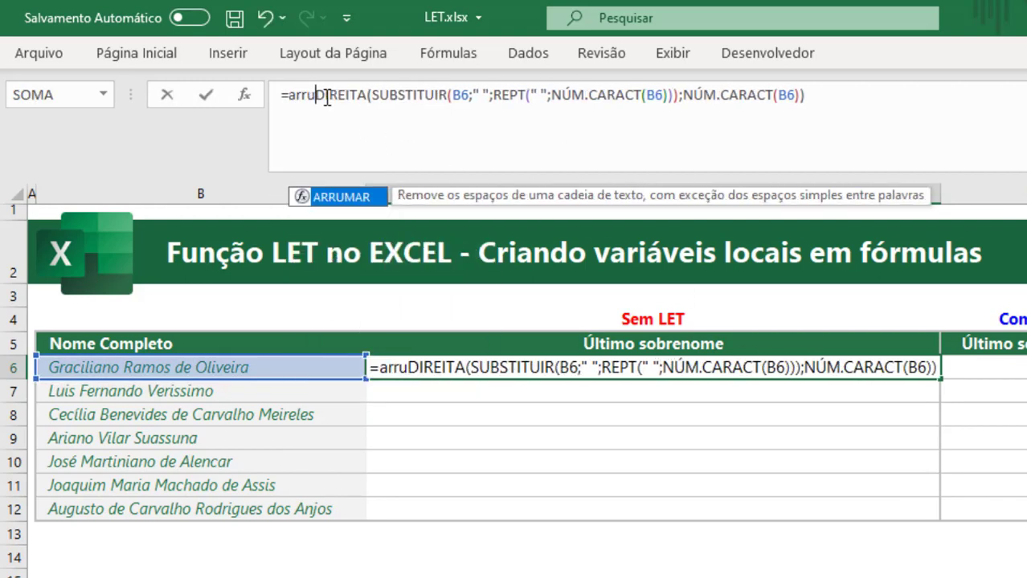
key("Tab")
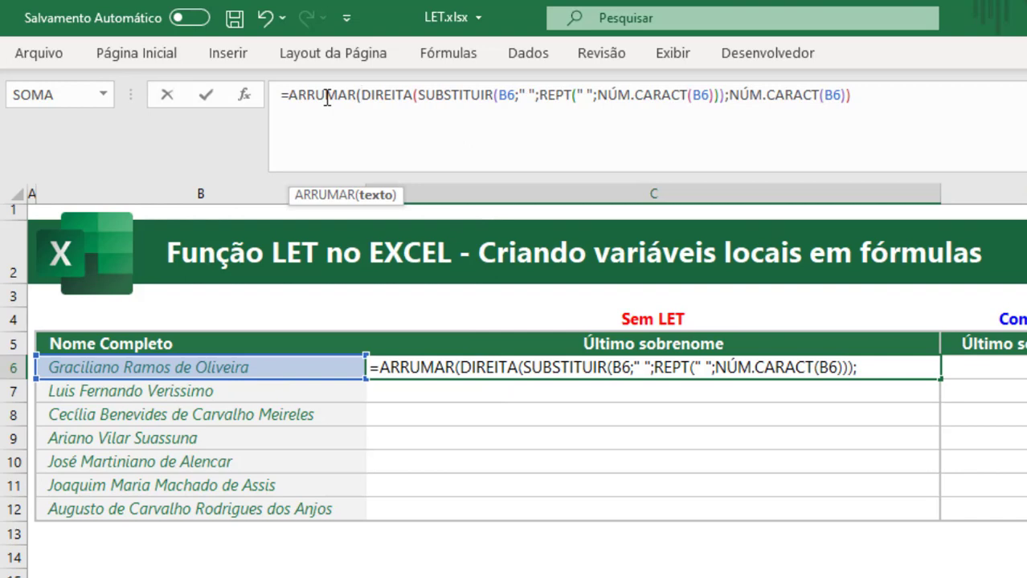
key("Home")
key("End")
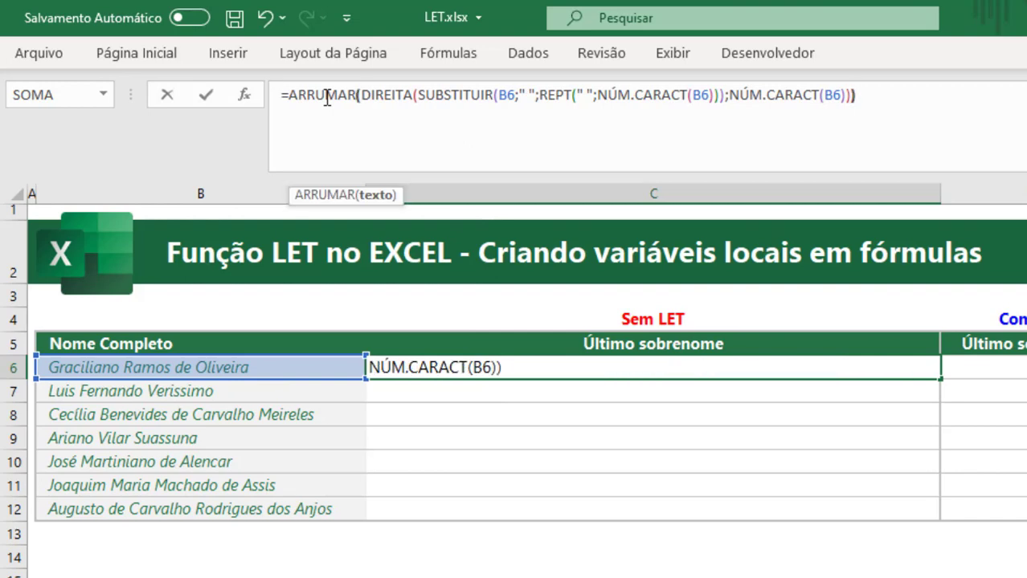
key("Return")
Step: Fill the C6 formula down to C12 and narrow column C to just fit its Último sobrenome heading
left_click(715, 374)
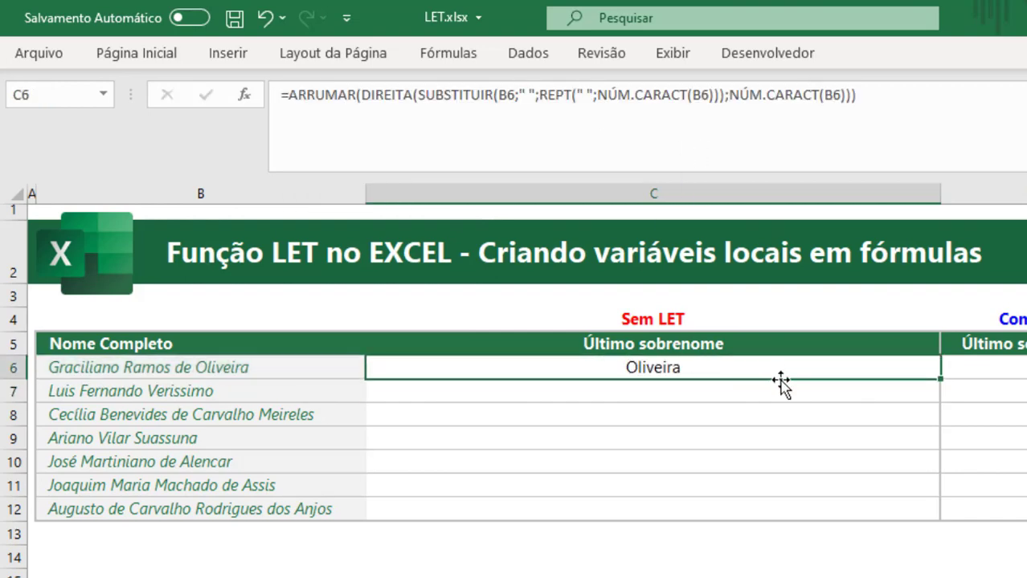
left_click_drag(940, 378, 937, 519)
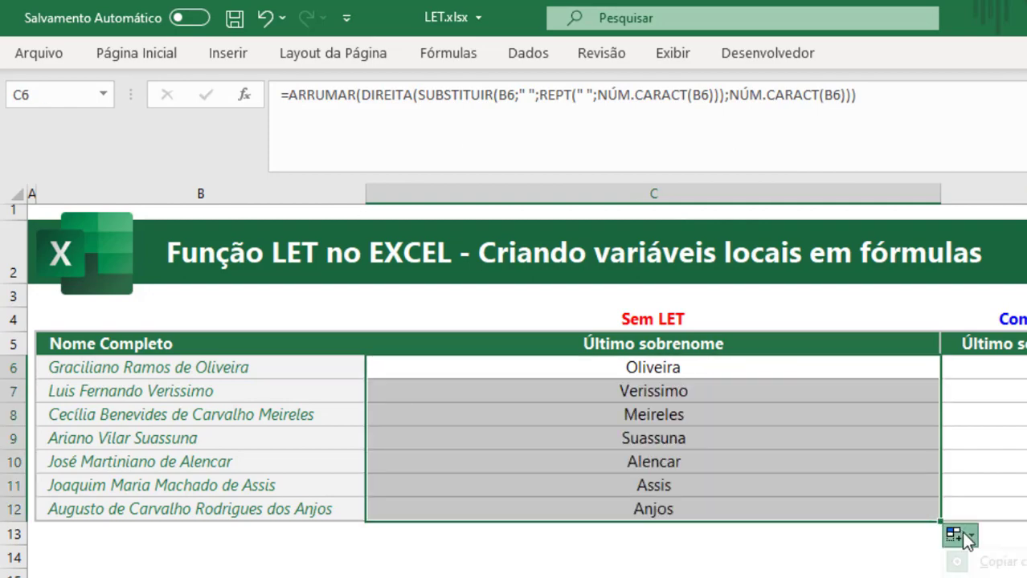
left_click(953, 533)
left_click(908, 525)
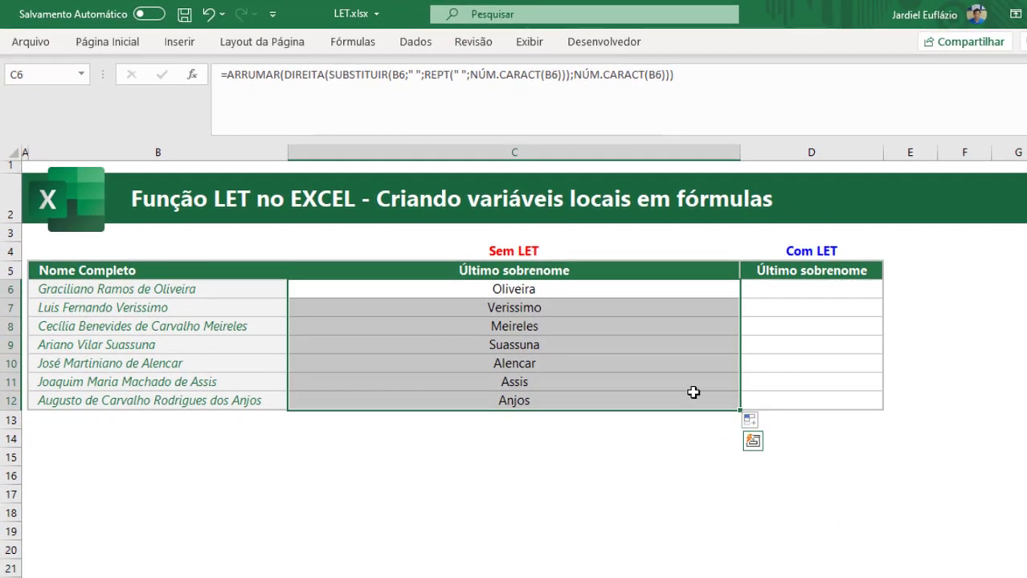
left_click(694, 392)
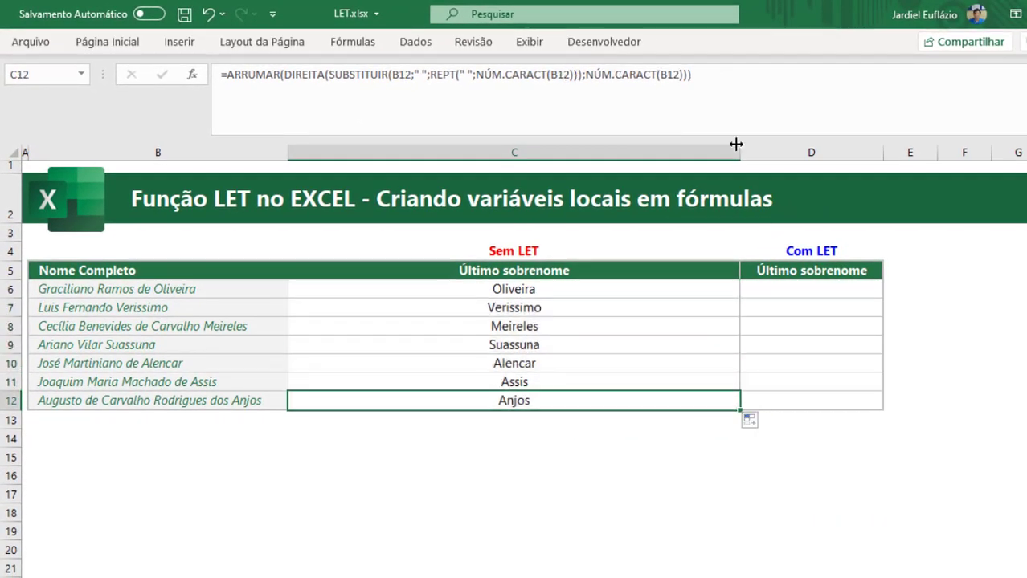
left_click_drag(739, 145, 411, 213)
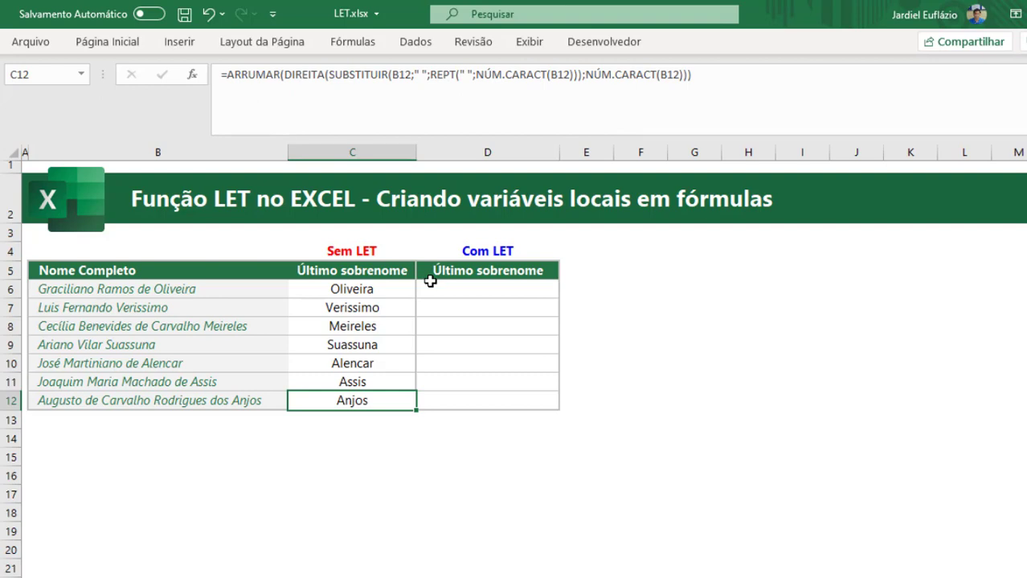
Step: Copy the C6 formula text without its equals sign, leave C6 unchanged, and select D6 under Com LET
left_click(482, 293)
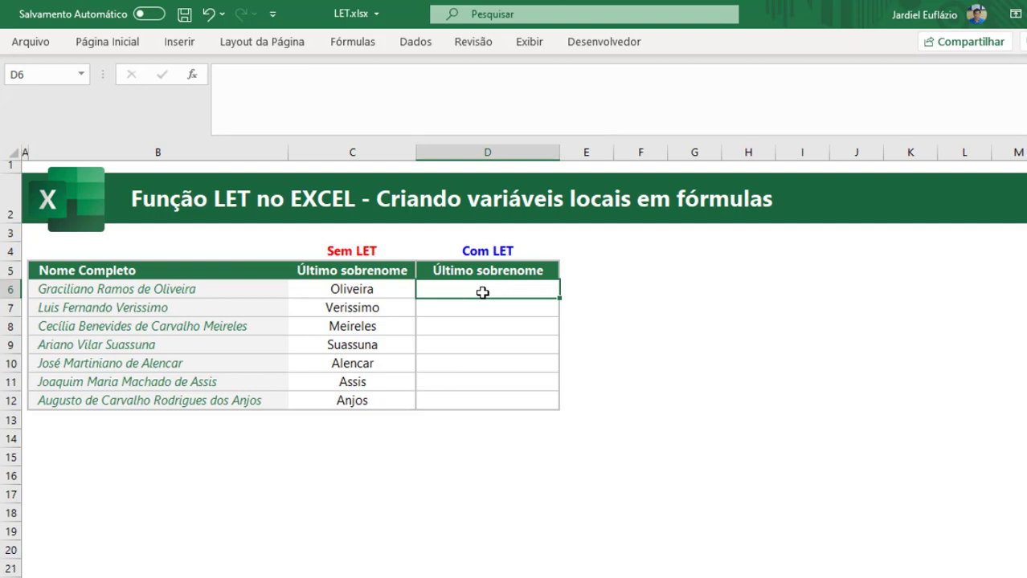
left_click(387, 292)
left_click(552, 74)
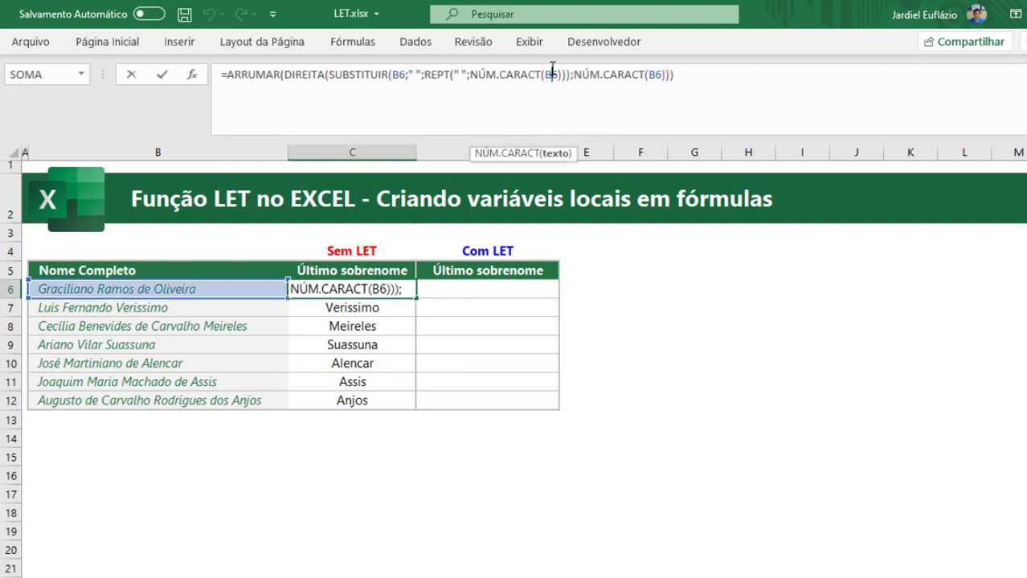
left_click_drag(469, 74, 661, 74)
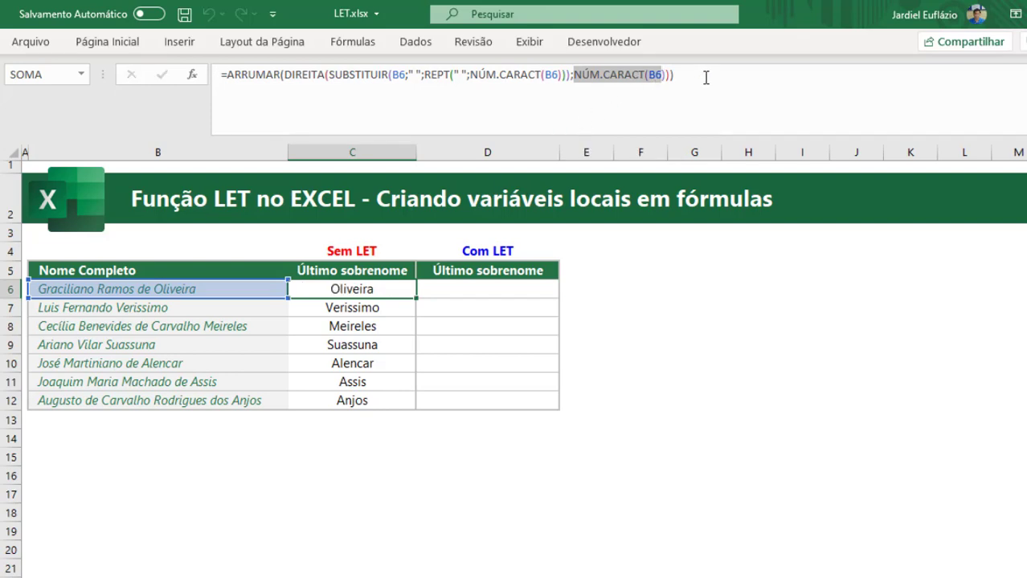
left_click_drag(705, 75, 225, 81)
key("ctrl+c")
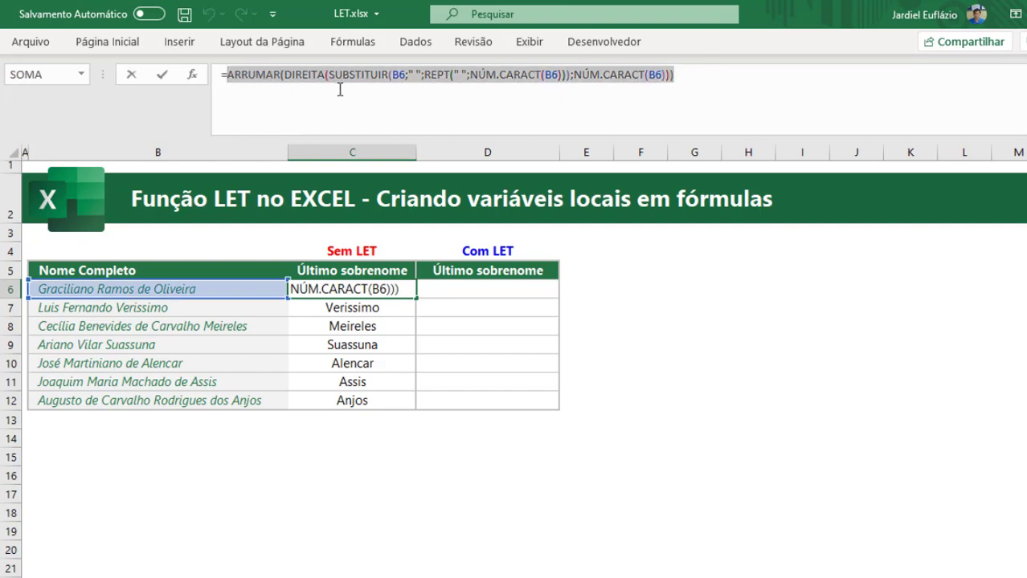
key("Escape")
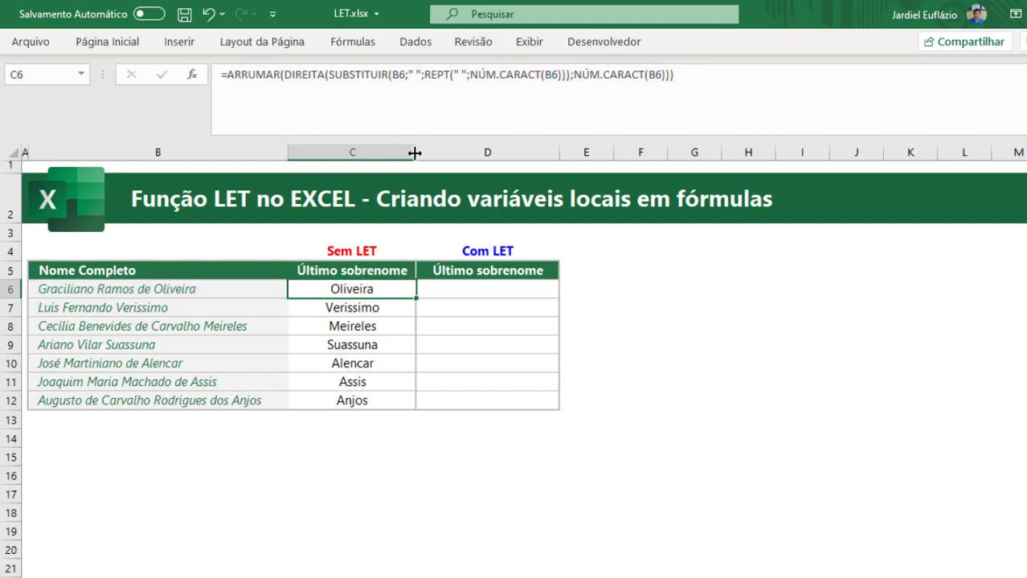
left_click(501, 294)
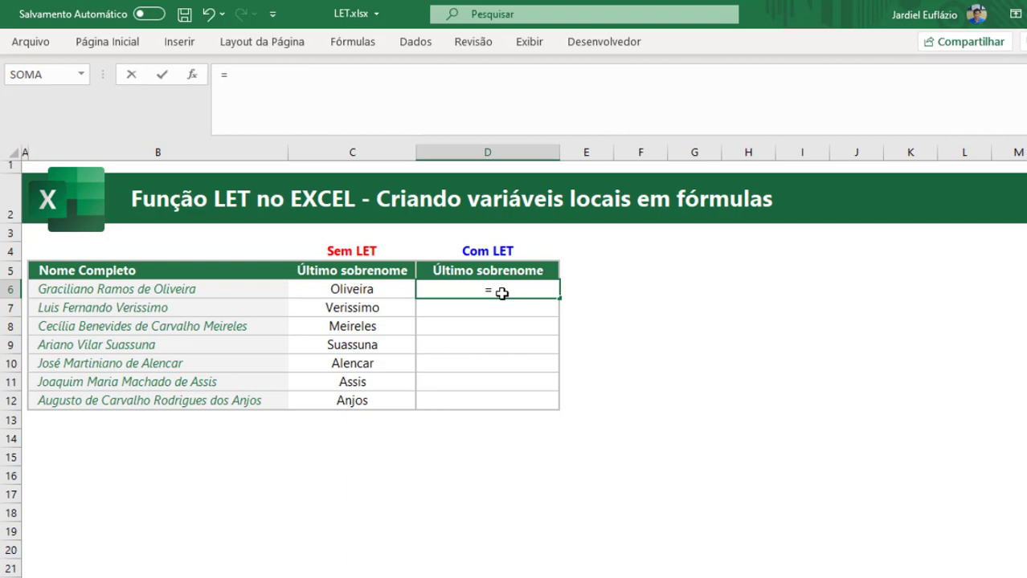
Step: Start a LET formula in D6 with qtde_letras as the first name, adding blank lines below it and enlarging the formula editing area
type("let")
left_click(326, 91)
type("(")
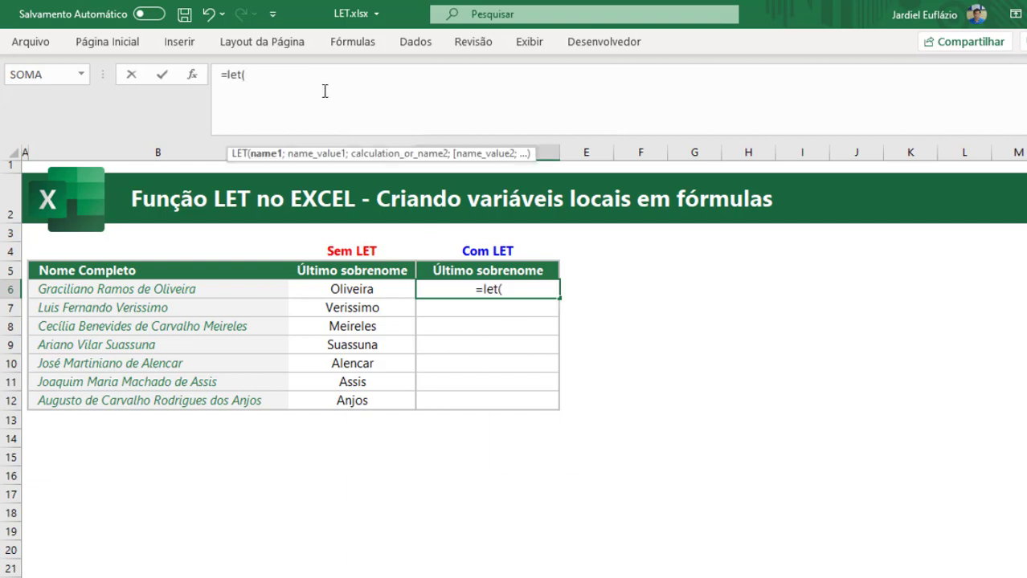
key("alt+Return")
key("alt+Return")
key("alt+Return")
left_click_drag(360, 135, 347, 203)
left_click(273, 75)
type("qtde")
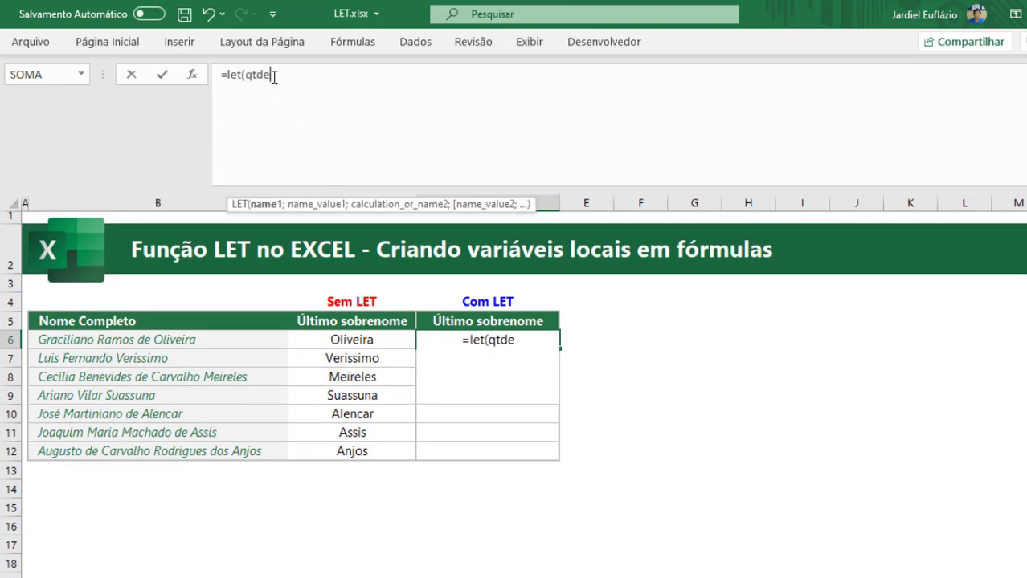
type("_letras")
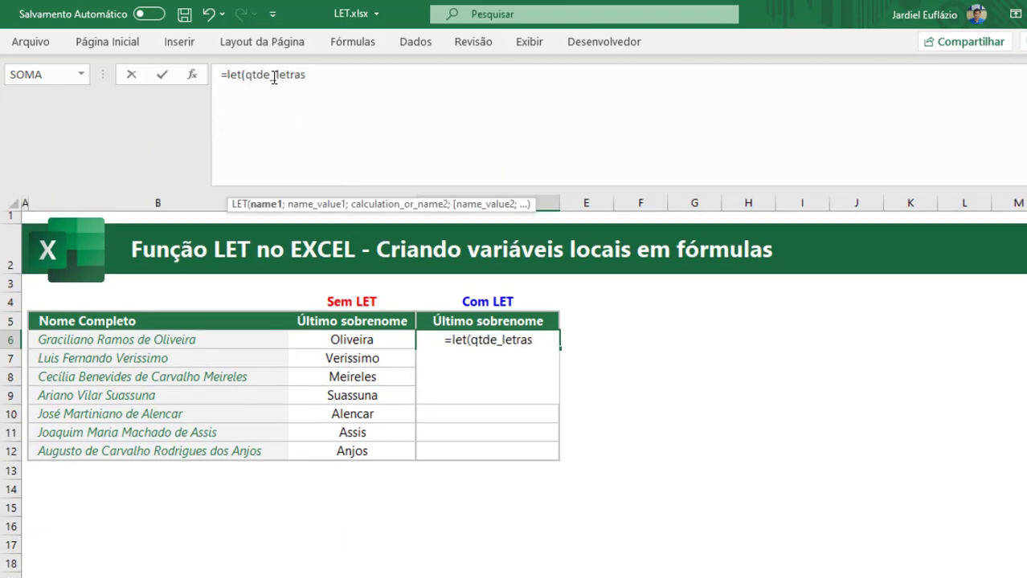
type(";")
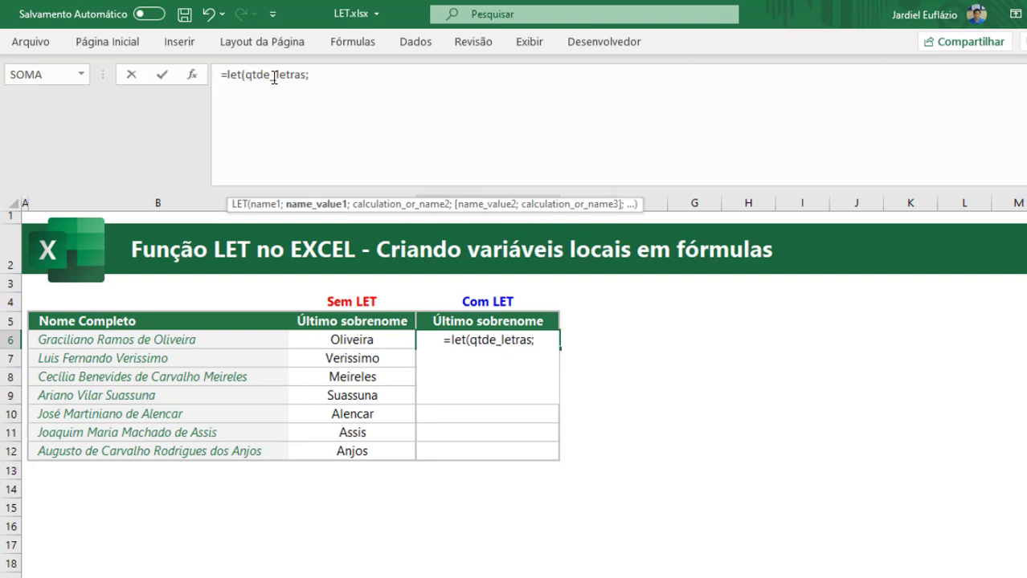
Step: Paste the copied ARRUMAR formula below the LET opening in D6 and assign its NÚM.CARACT(B6) expression as the value of qtde_letras
key("ctrl+v")
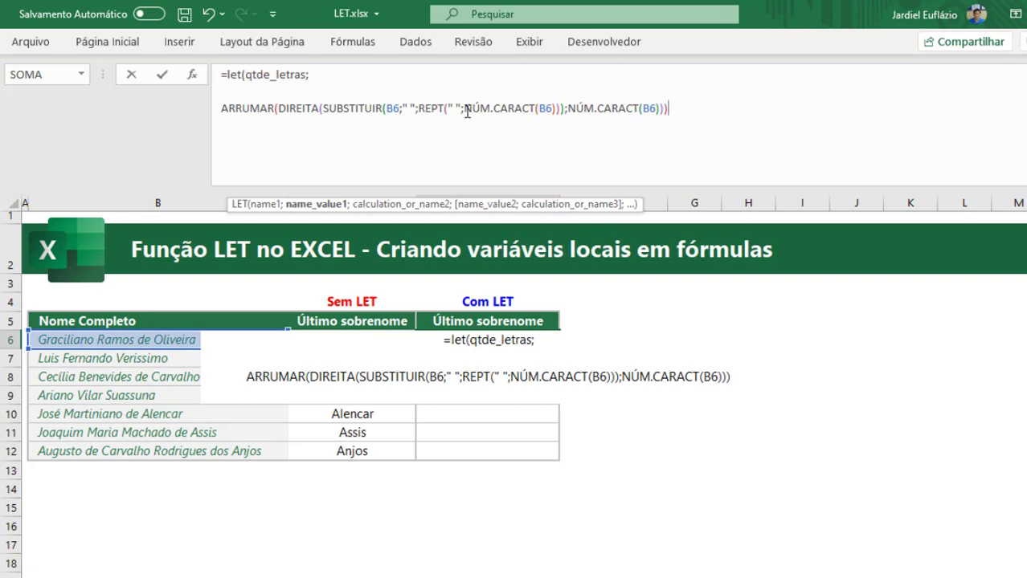
left_click_drag(466, 110, 554, 112)
key("ctrl+c")
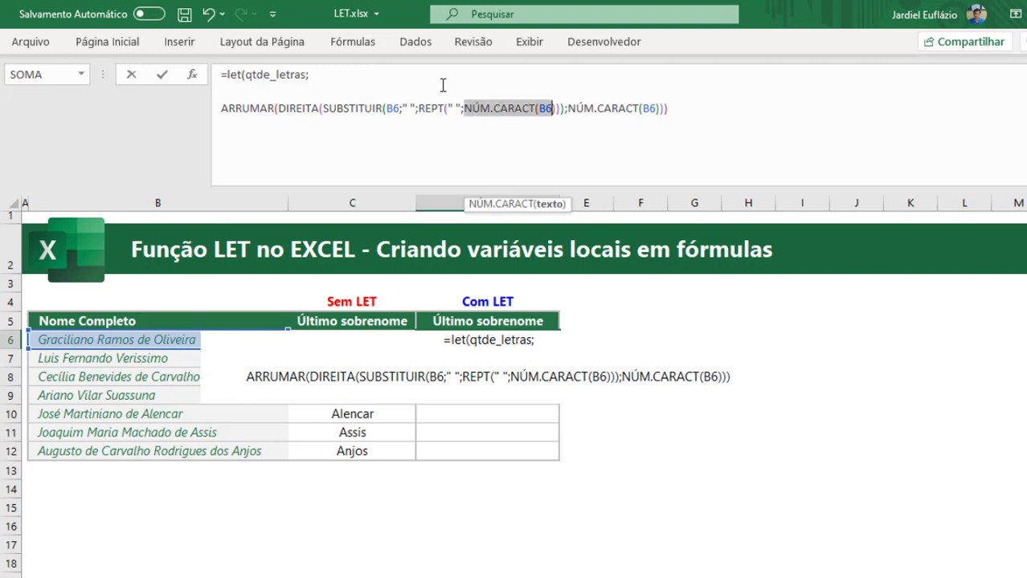
left_click(412, 81)
key("ctrl+v")
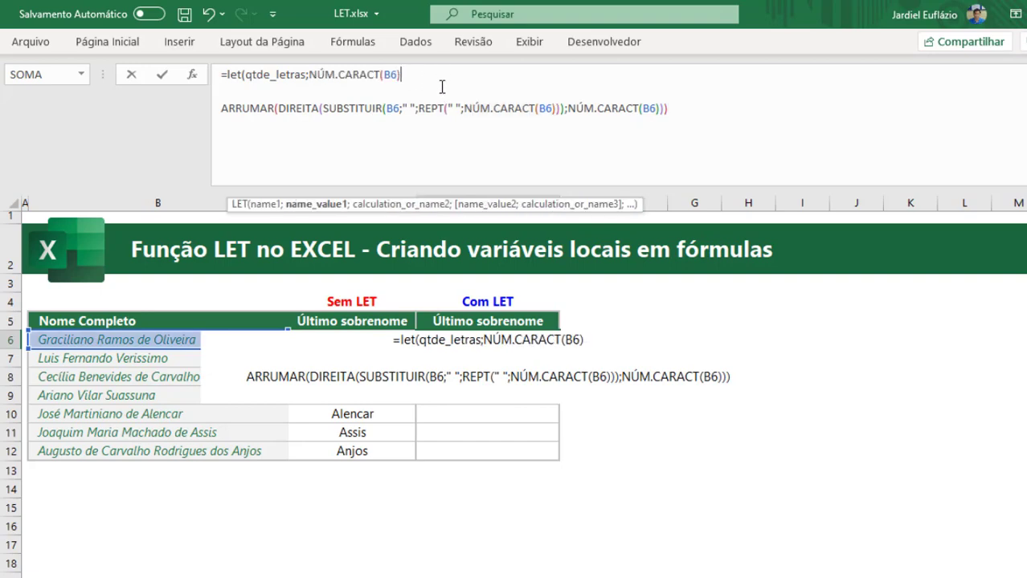
type(";")
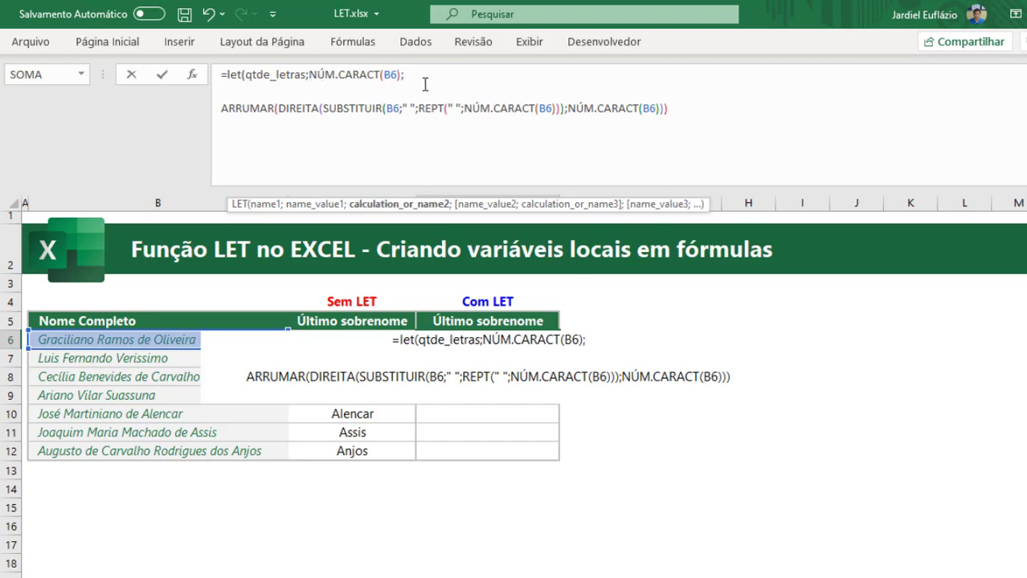
Step: Copy the variable name qtde_letras from the LET formula in D6 for reuse in the ARRUMAR expression
double_click(276, 74)
key("ctrl+c")
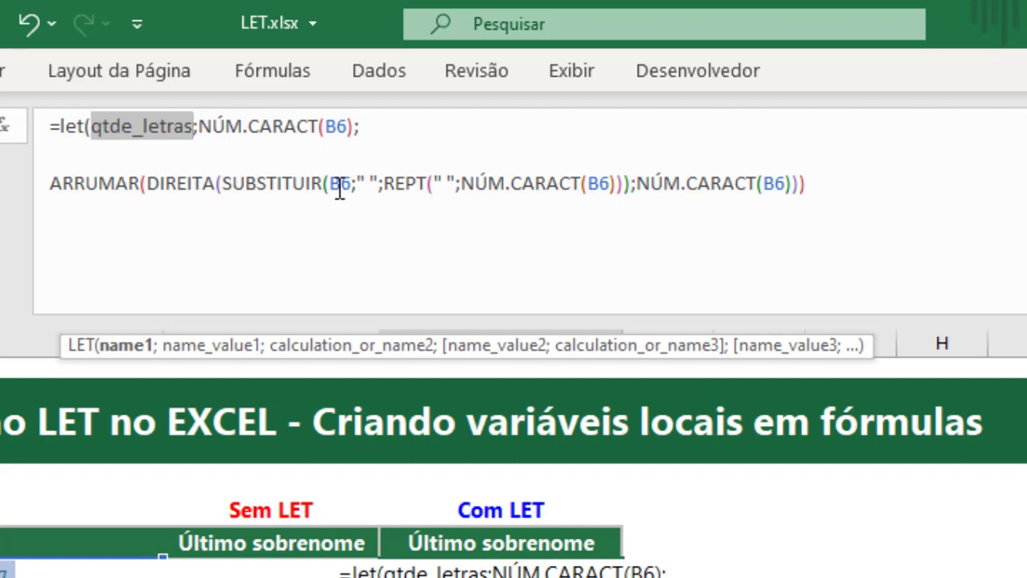
Step: Replace both NÚM.CARACT(B6) calls in the ARRUMAR part of the D6 formula with the variable qtde_letras
double_click(519, 184)
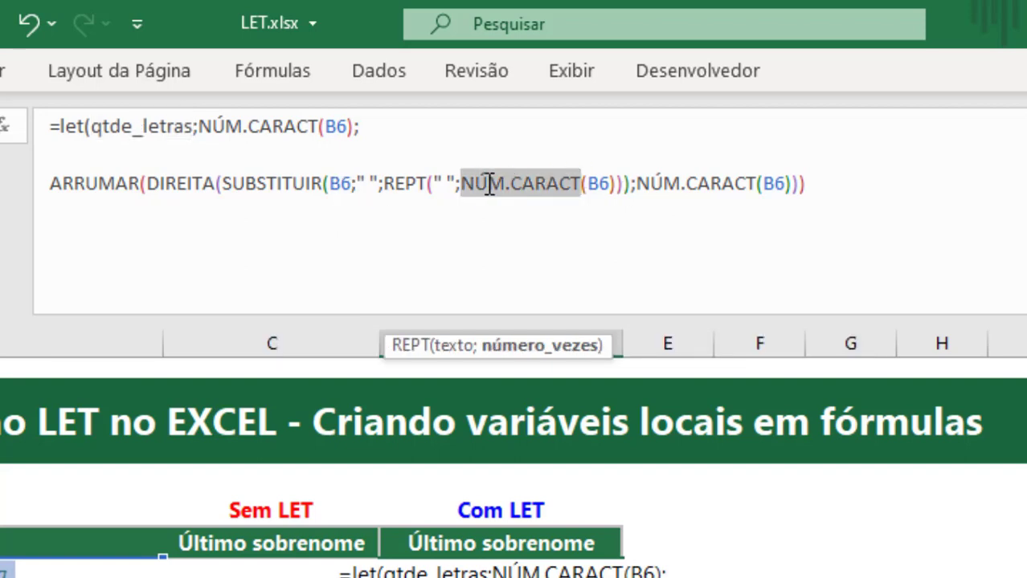
left_click(487, 183)
left_click_drag(462, 183, 740, 191)
key("ctrl+v")
key("ctrl+v")
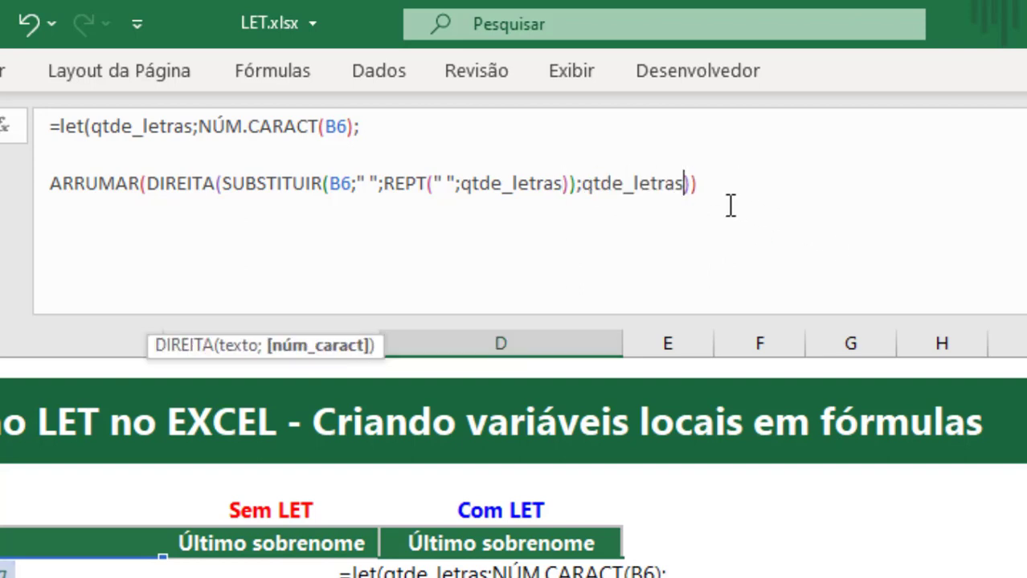
Step: Close the LET formula with a final parenthesis, enter it in D6 and fill it down through D12
left_click(734, 184)
type(")")
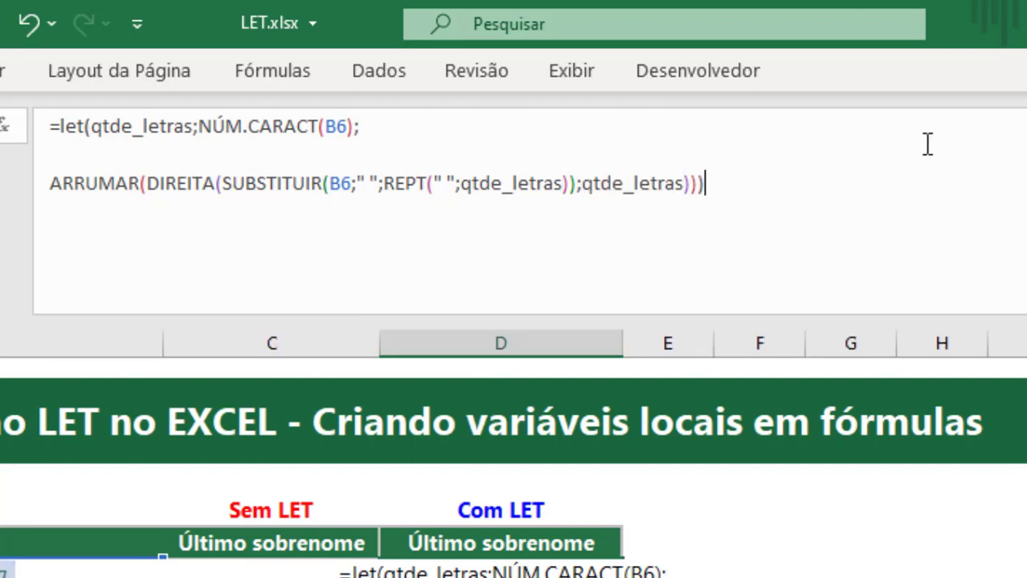
key("Return")
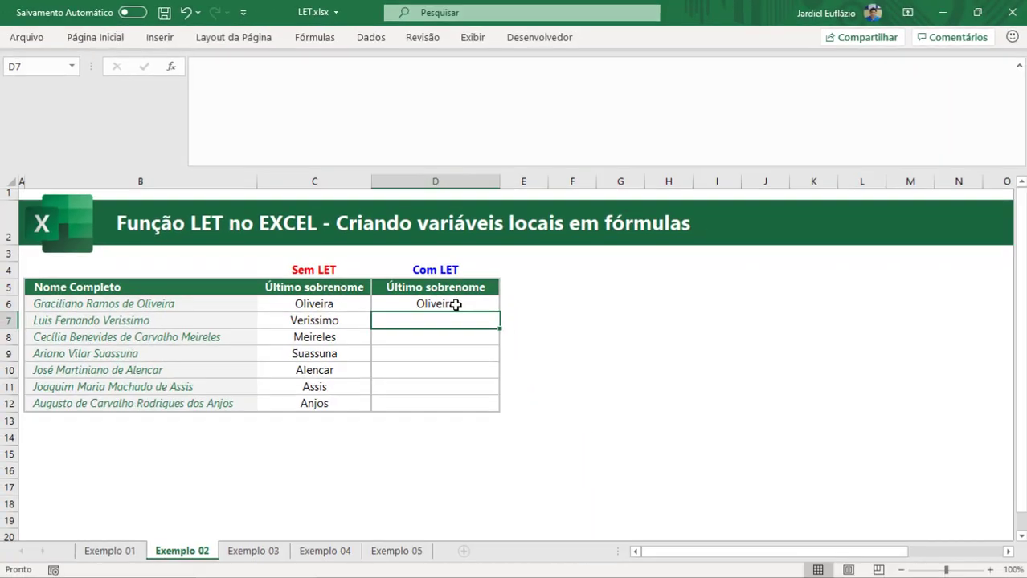
left_click_drag(505, 455, 451, 400)
key("ctrl+d")
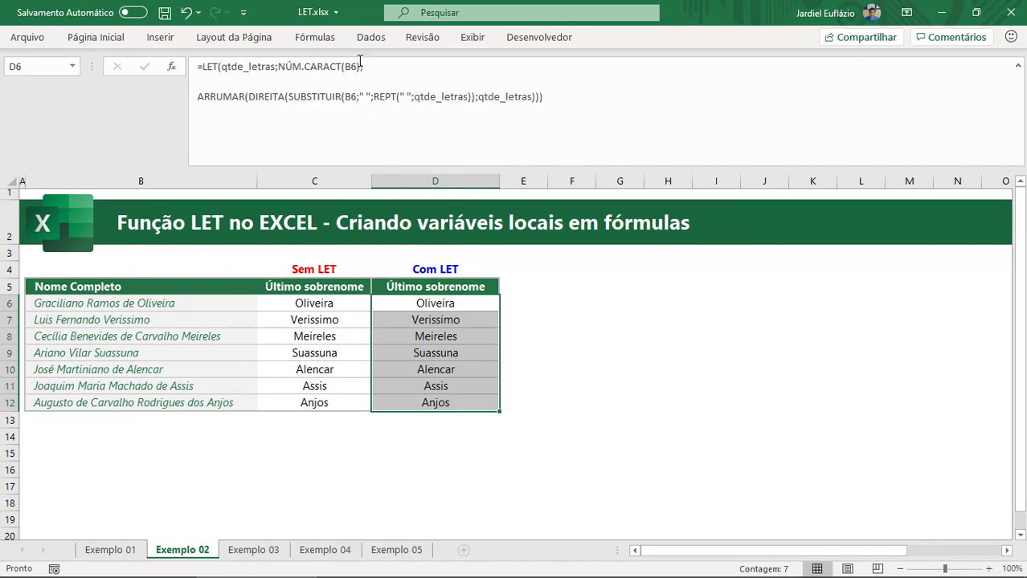
Step: Examine how the D6 formula uses qtde_letras in its variable definition and in the REPT and DIREITA arguments
left_click(403, 69)
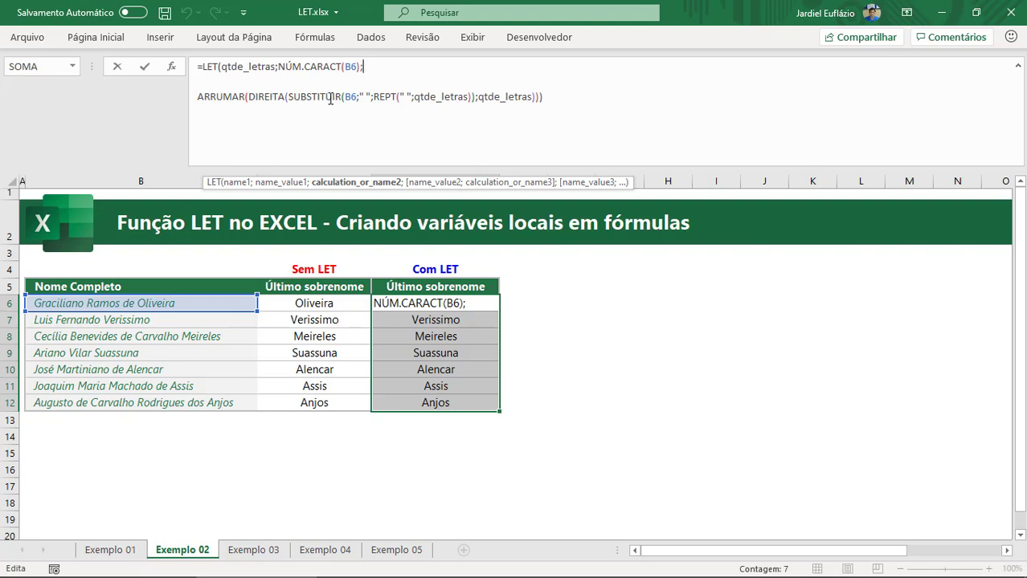
left_click(428, 92)
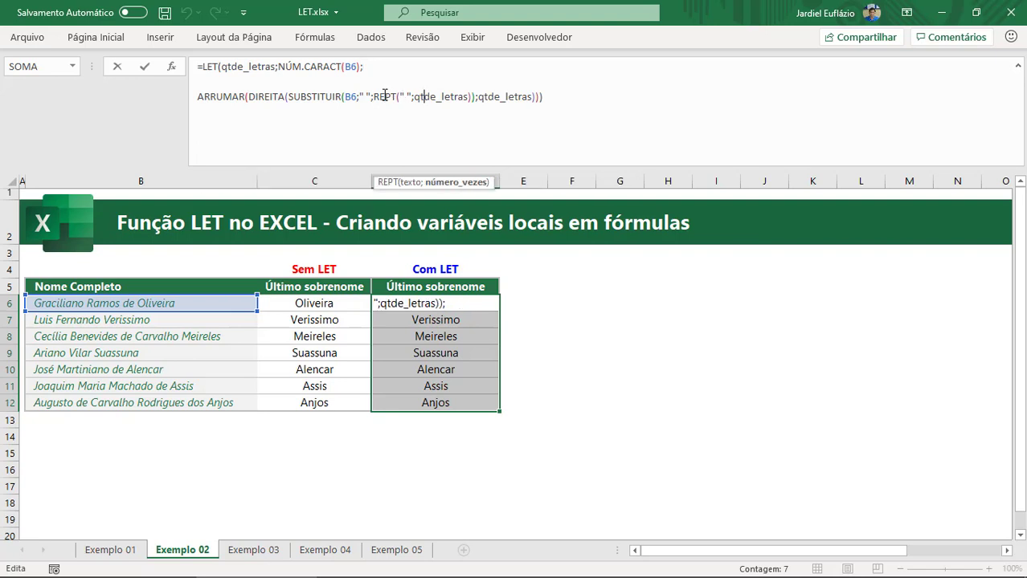
left_click_drag(405, 95, 455, 99)
left_click(445, 95)
double_click(262, 97)
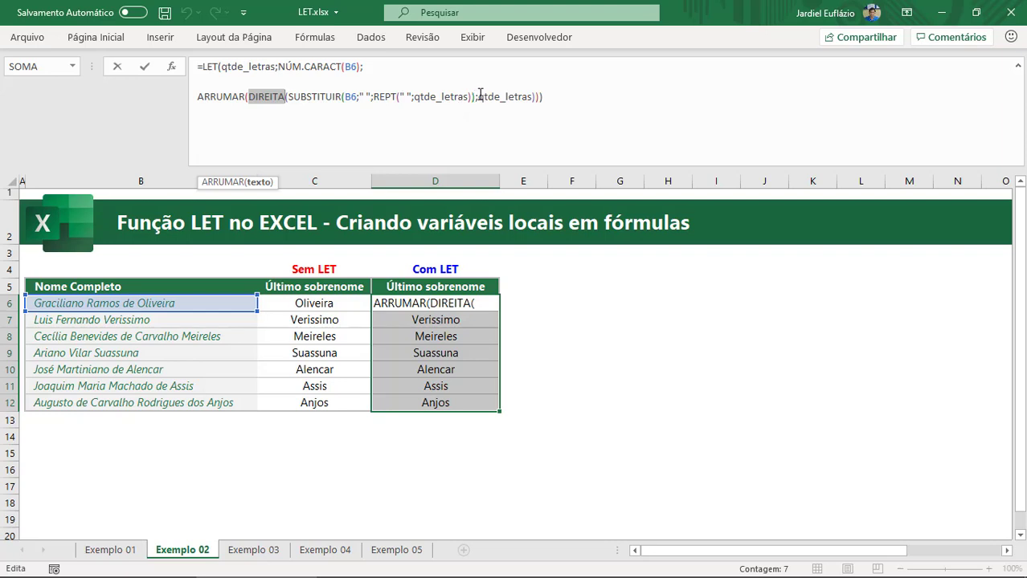
left_click_drag(480, 96, 533, 96)
Step: Remove the line breaks after the variable definition in the D6 LET formula and enter it
left_click(406, 62)
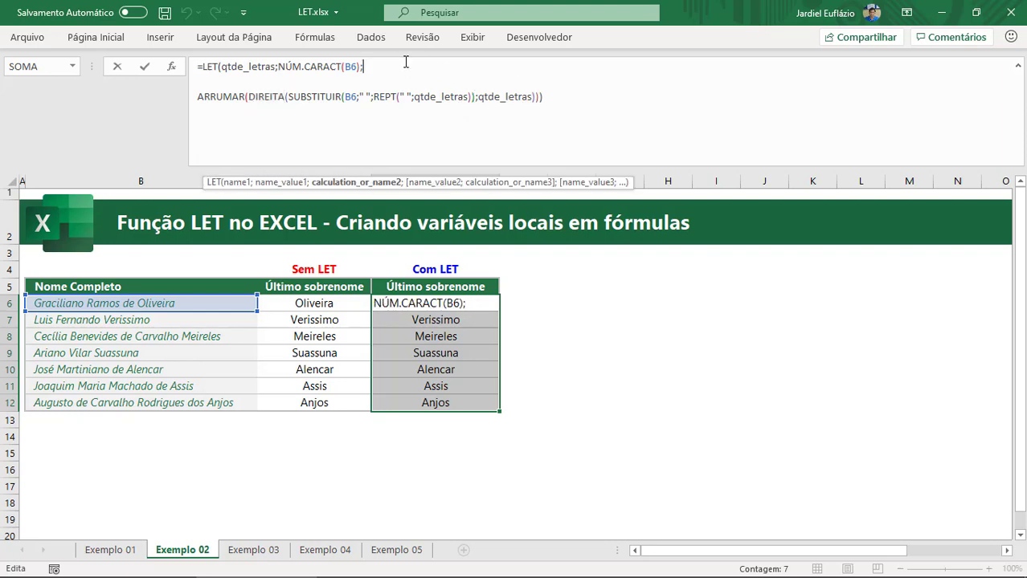
key("Delete")
key("Delete")
key("Return")
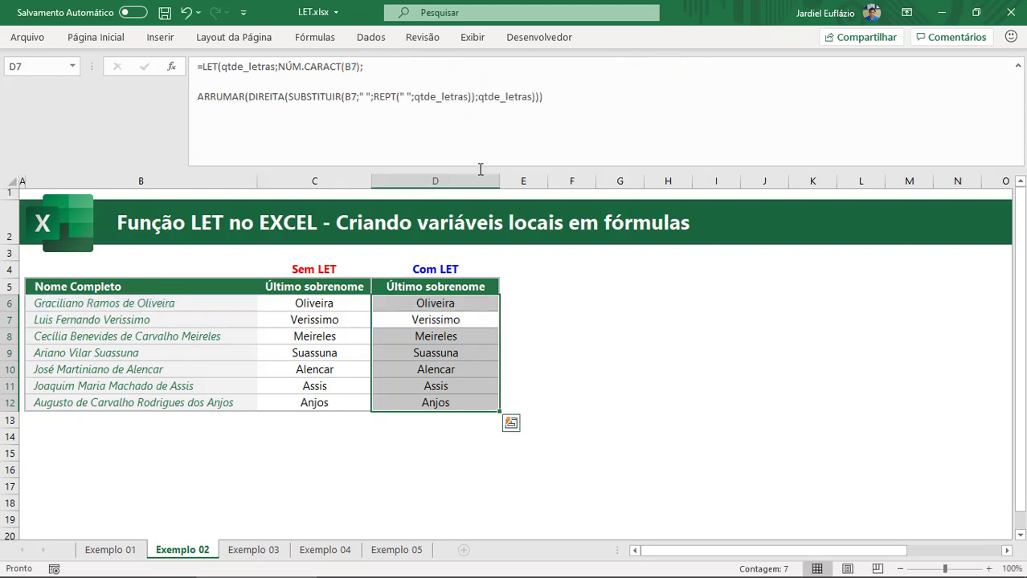
Step: Shrink the formula bar to a single line and open the Exemplo 03 sheet at its surname table
left_click_drag(451, 169, 462, 71)
left_click(253, 551)
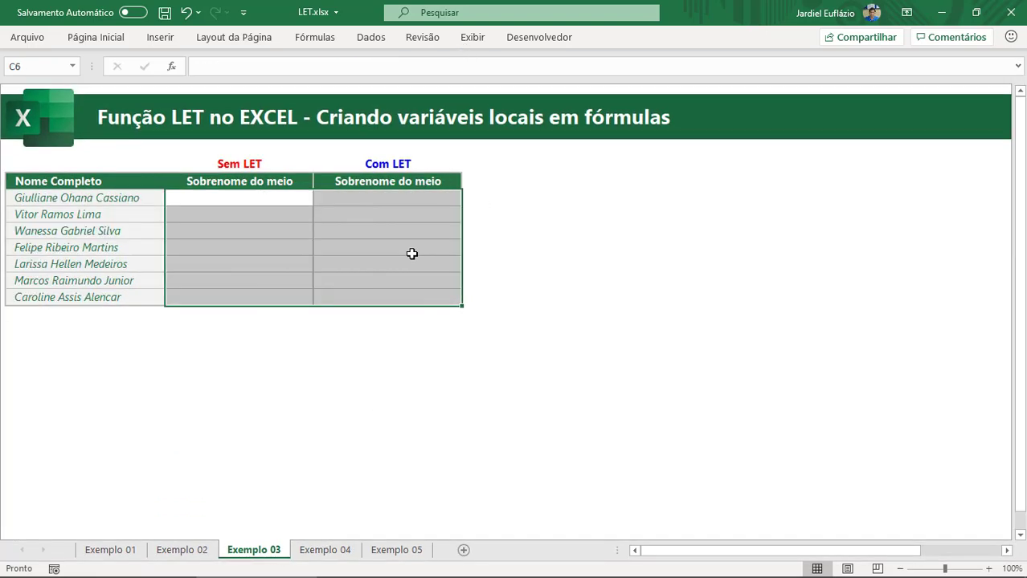
left_click(537, 281)
scroll(558, 299, "up", 3)
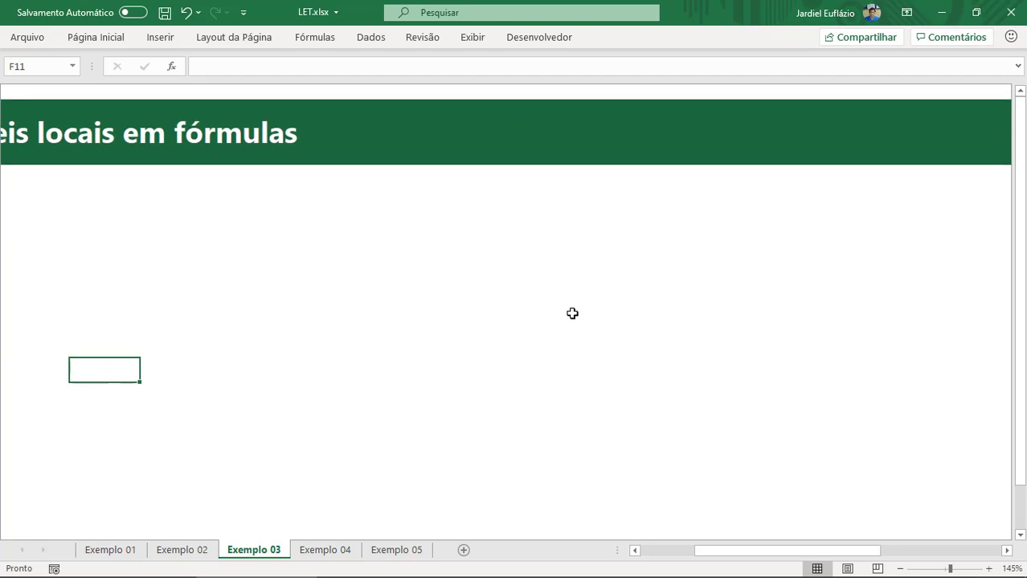
key("Home")
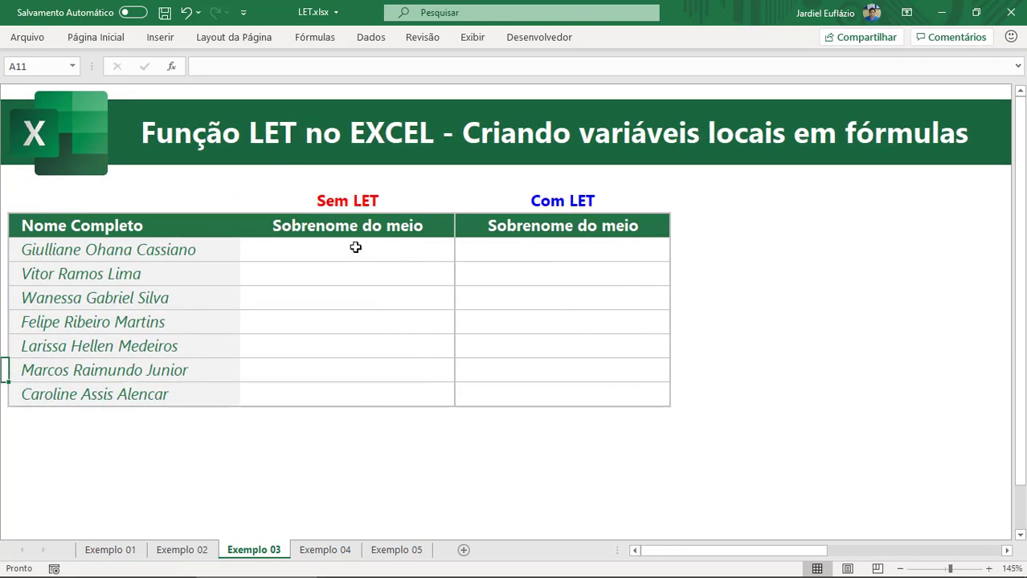
Step: Examine the full names in the Nome Completo column, locating the middle surname and the spaces around it
left_click(351, 247)
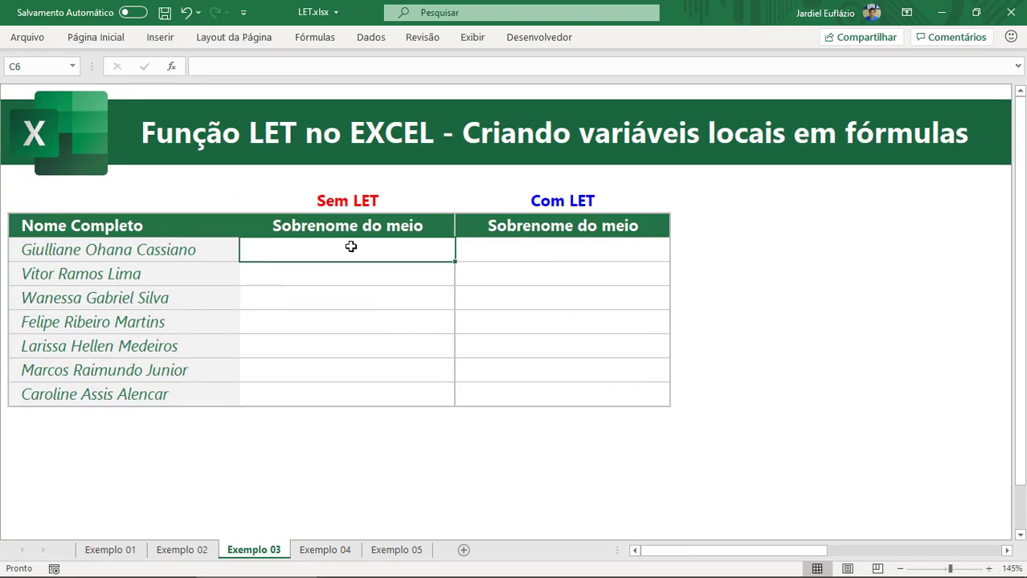
left_click(110, 255)
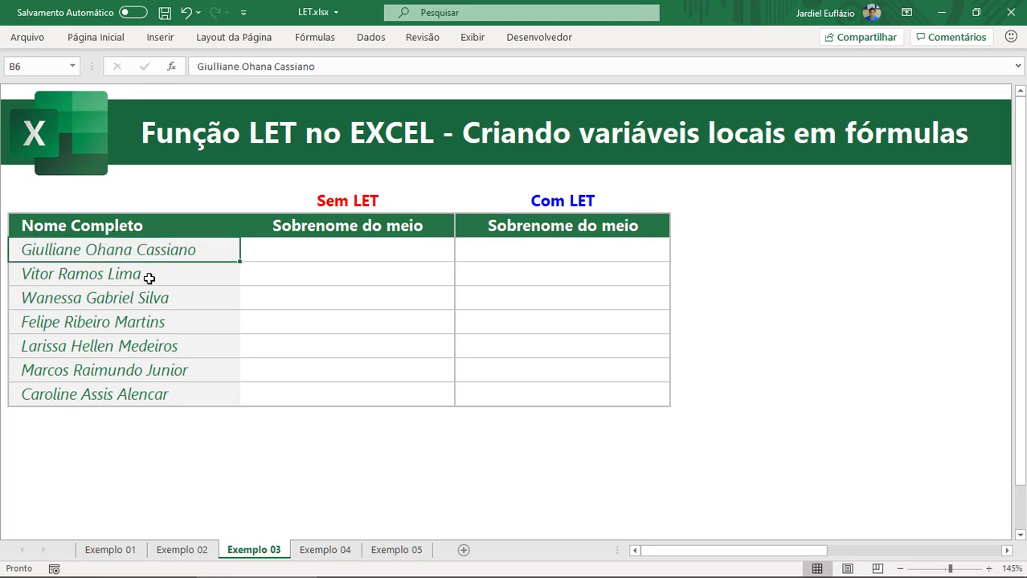
left_click(90, 277)
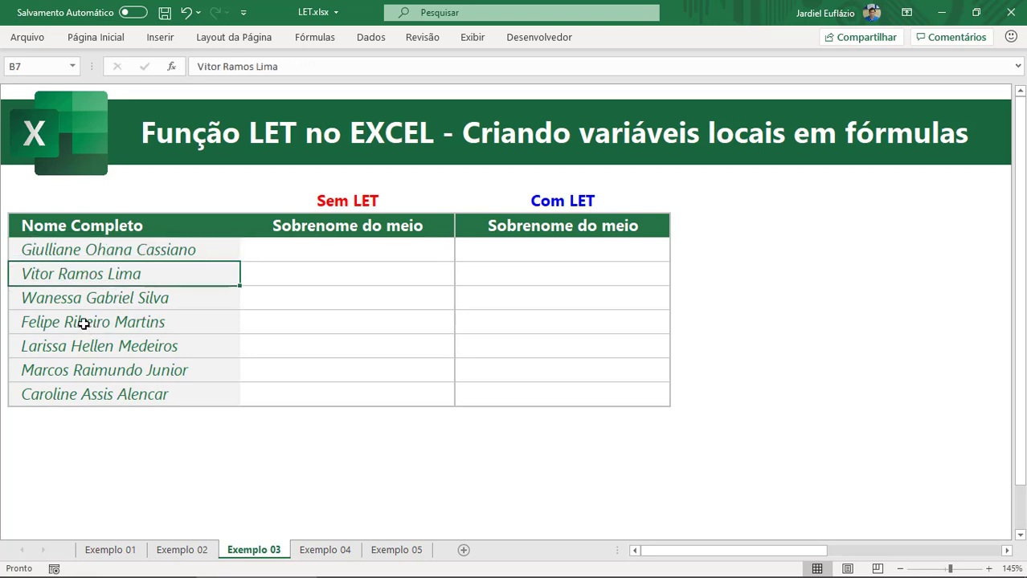
double_click(88, 322)
left_click(106, 346)
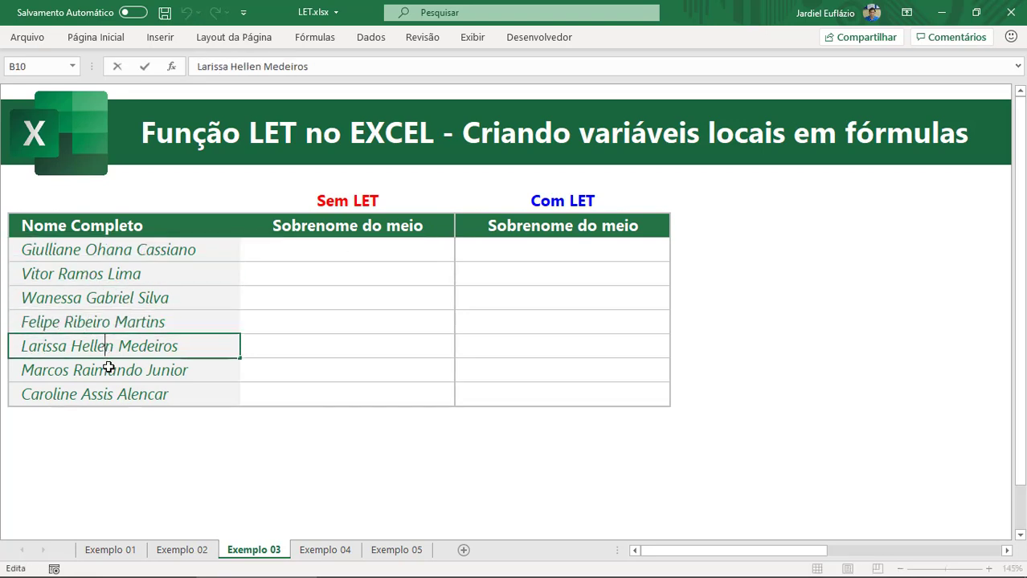
left_click(108, 371)
left_click(325, 249)
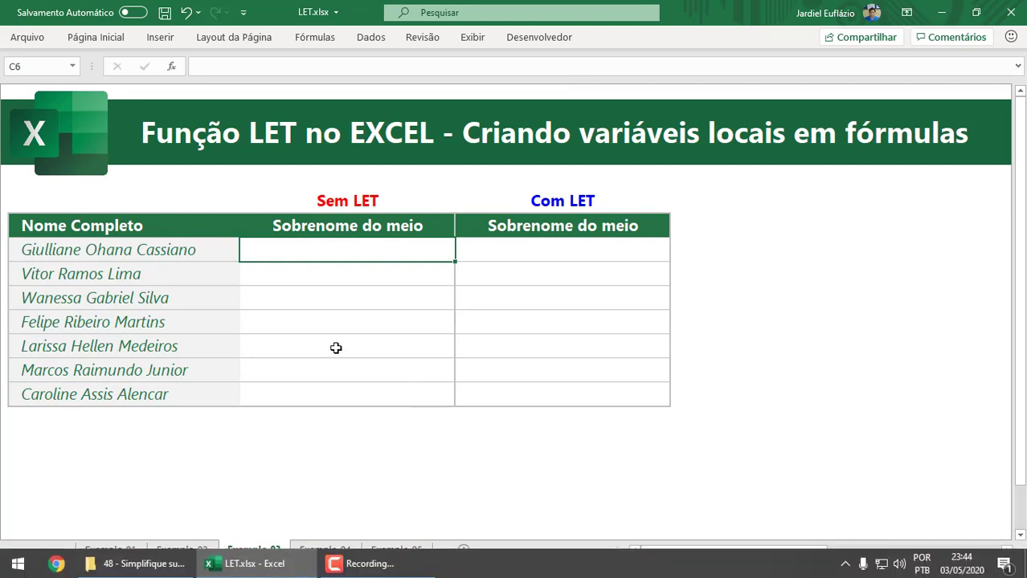
left_click(371, 352)
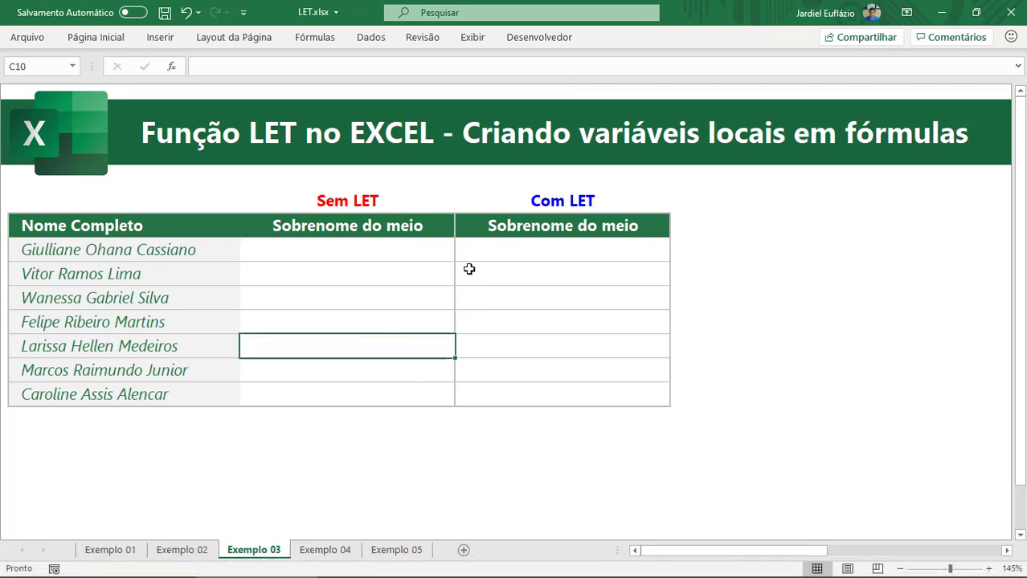
left_click(406, 254)
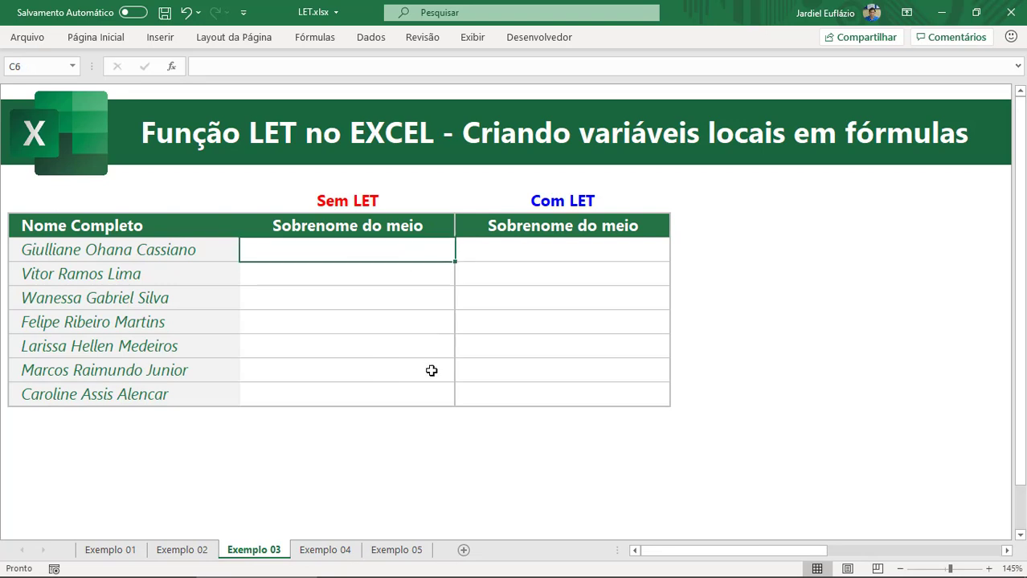
type("=")
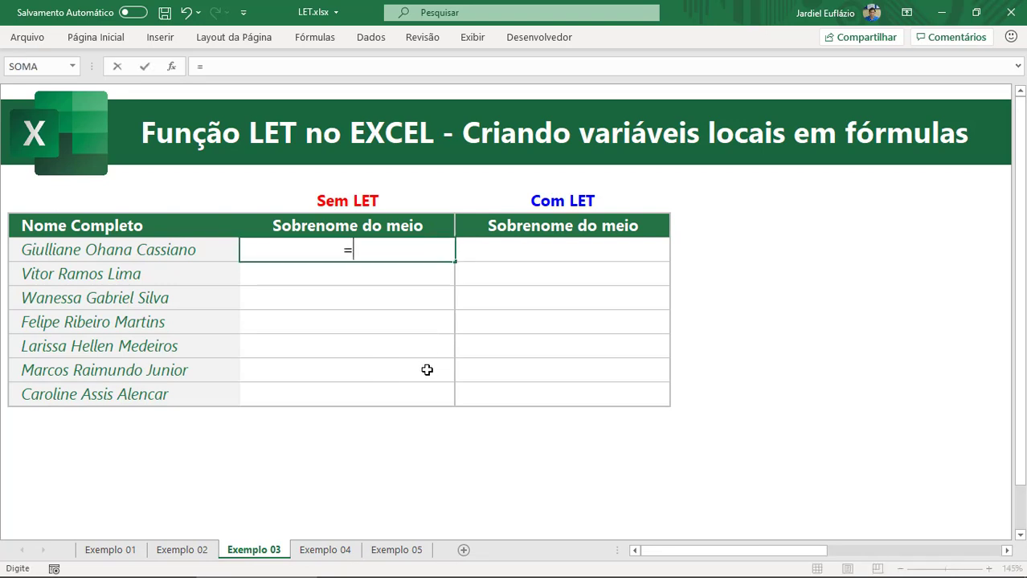
key("Escape")
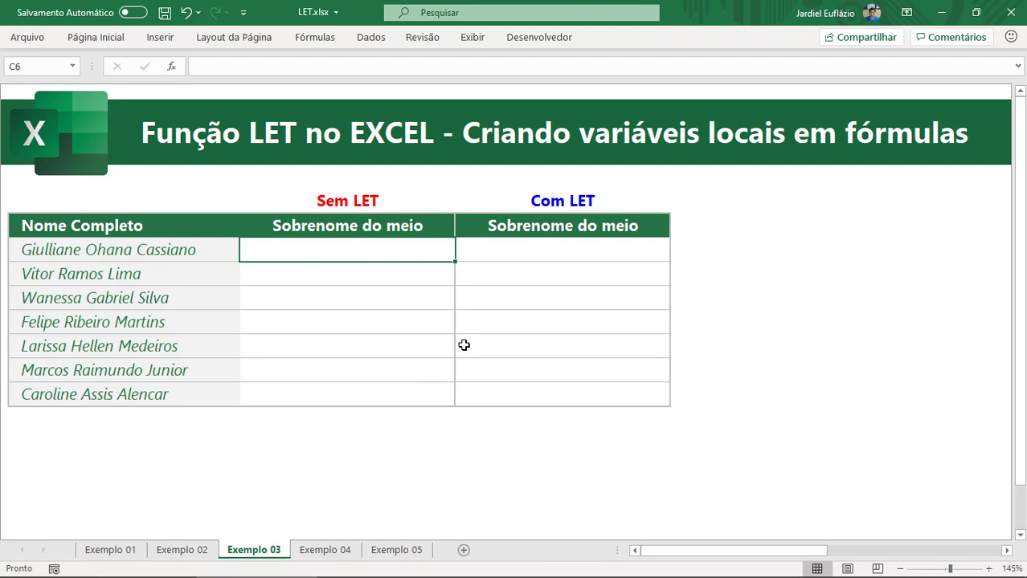
left_click(75, 252)
double_click(82, 250)
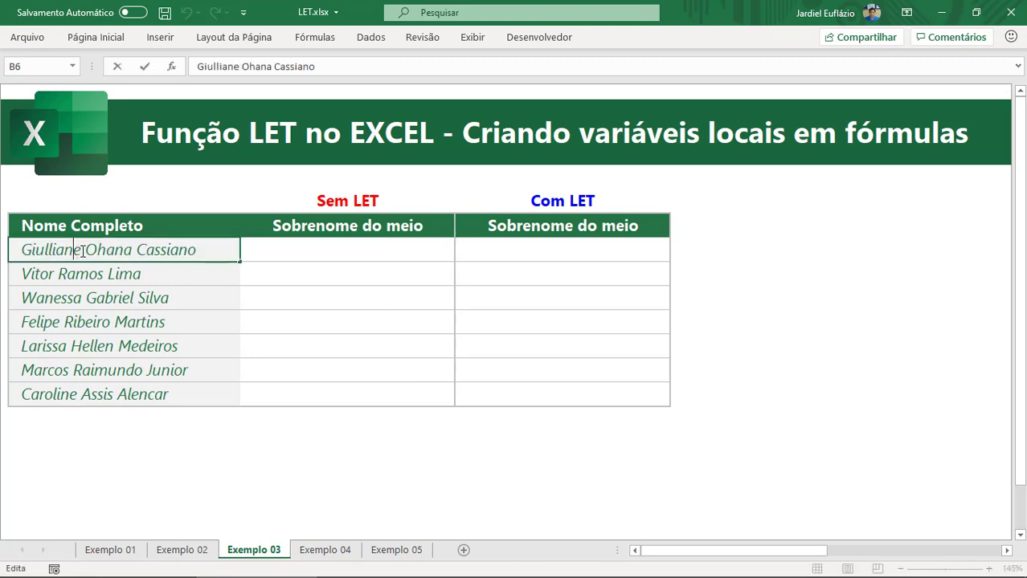
left_click(135, 250)
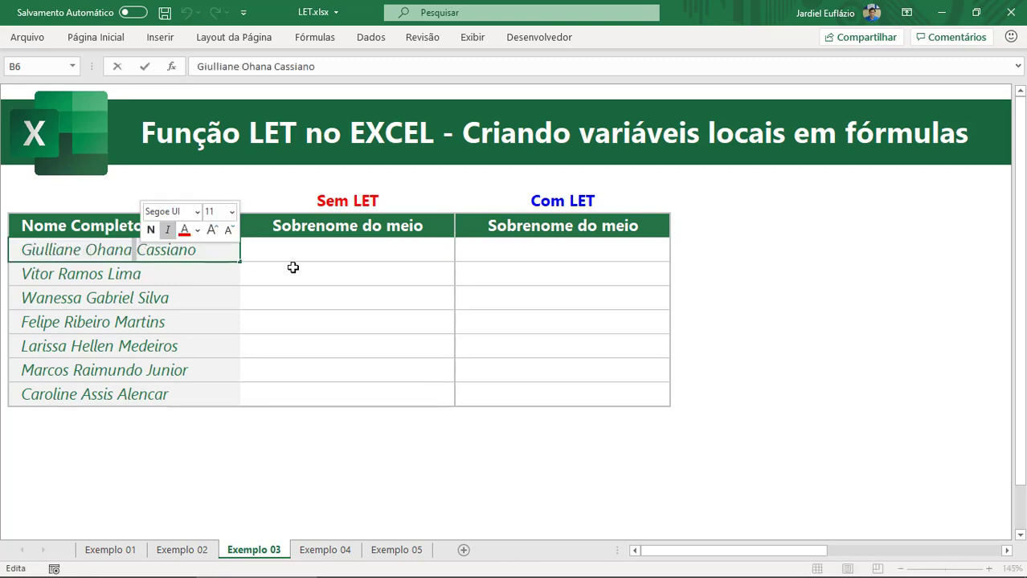
Step: Enter =LOCALIZAR(" ";B6) in C6 to find the position of the first space in the name
left_click(319, 255)
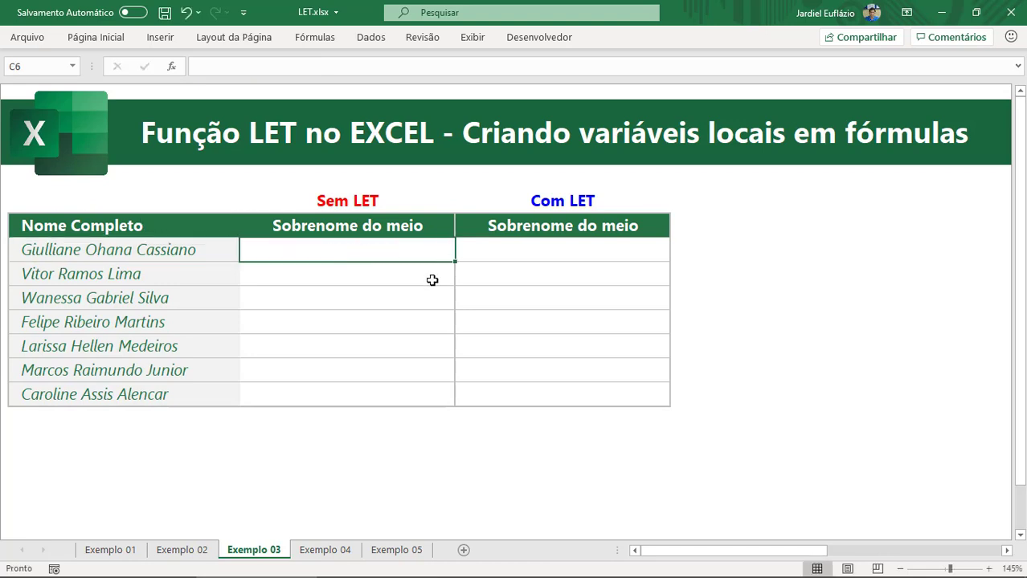
type("=loc")
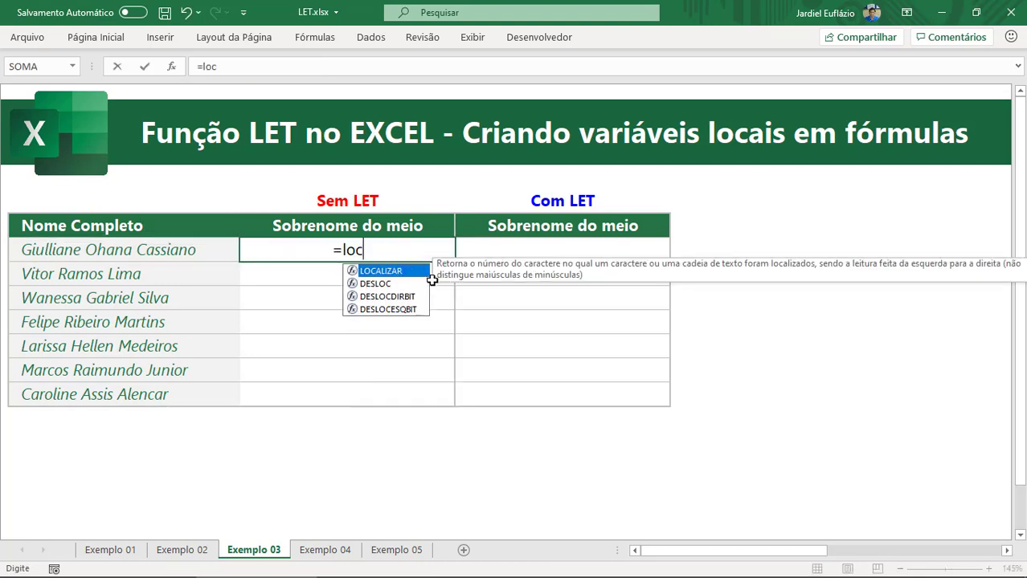
key("Tab")
type("\"")
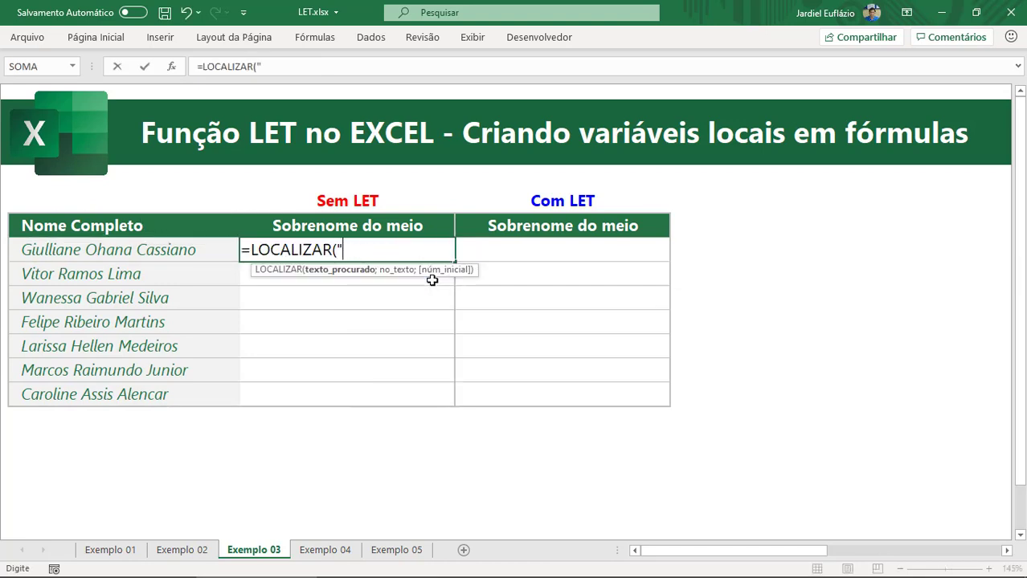
key("Return")
key("Return")
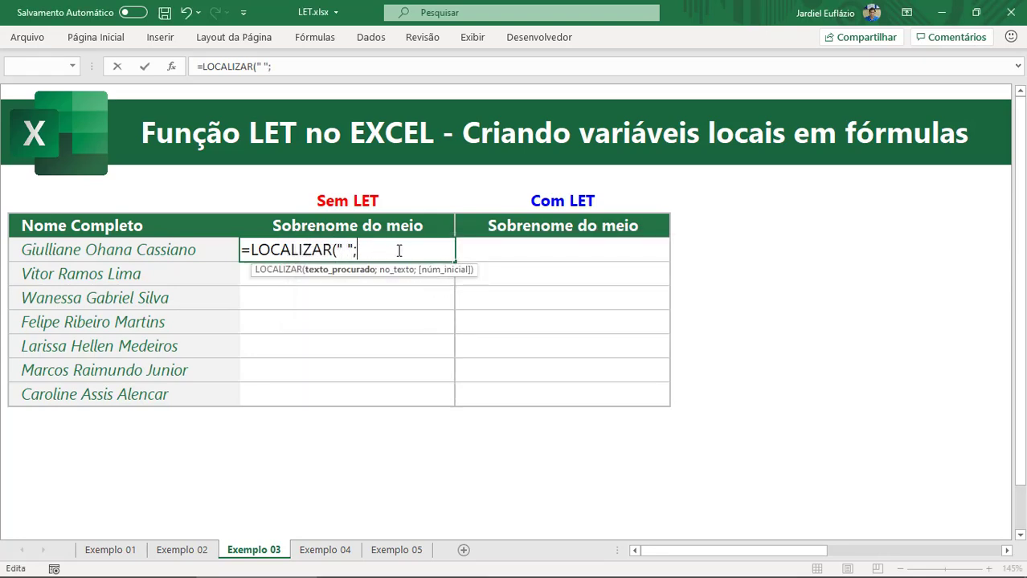
left_click(171, 255)
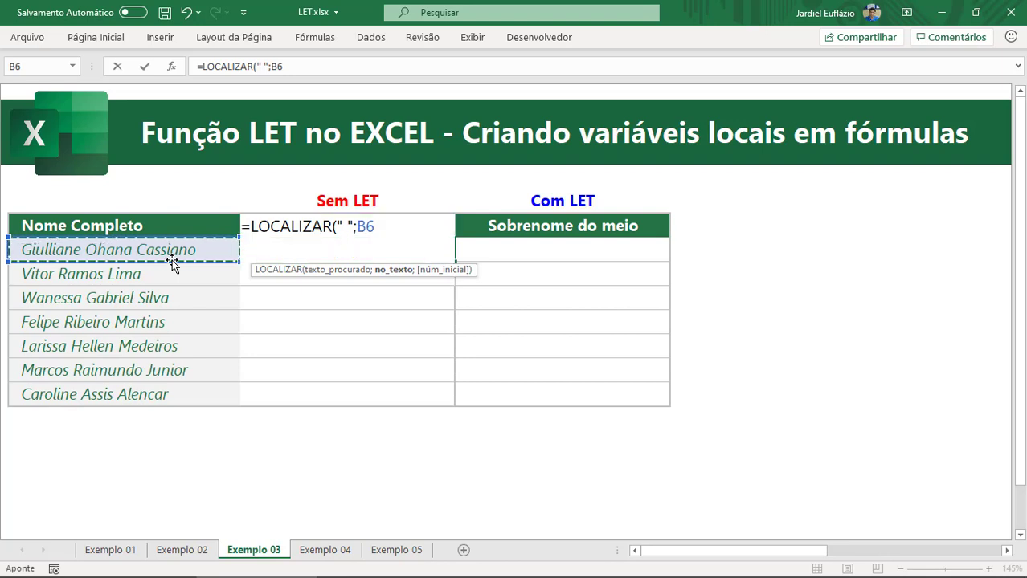
key("Return")
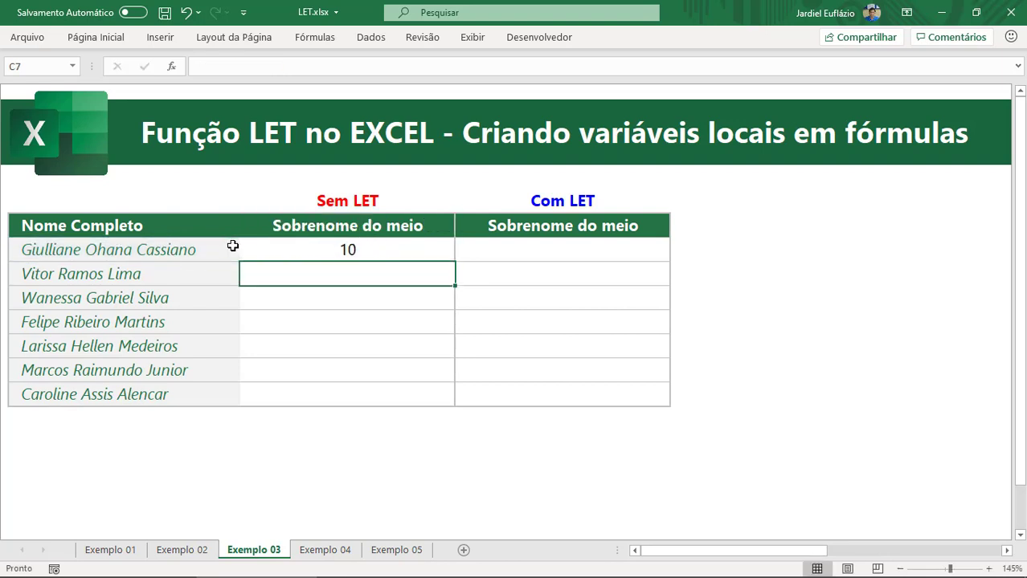
Step: Copy the LOCALIZAR formula from C6 into C7:C12
left_click(354, 251)
key("ctrl+c")
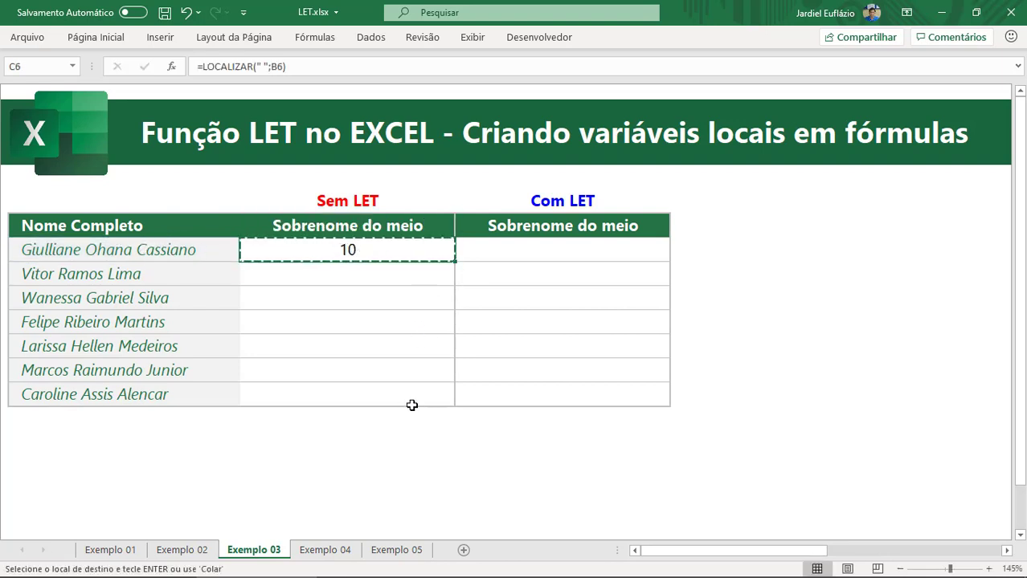
left_click_drag(354, 274, 385, 397)
right_click(385, 397)
left_click(447, 233)
key("Down")
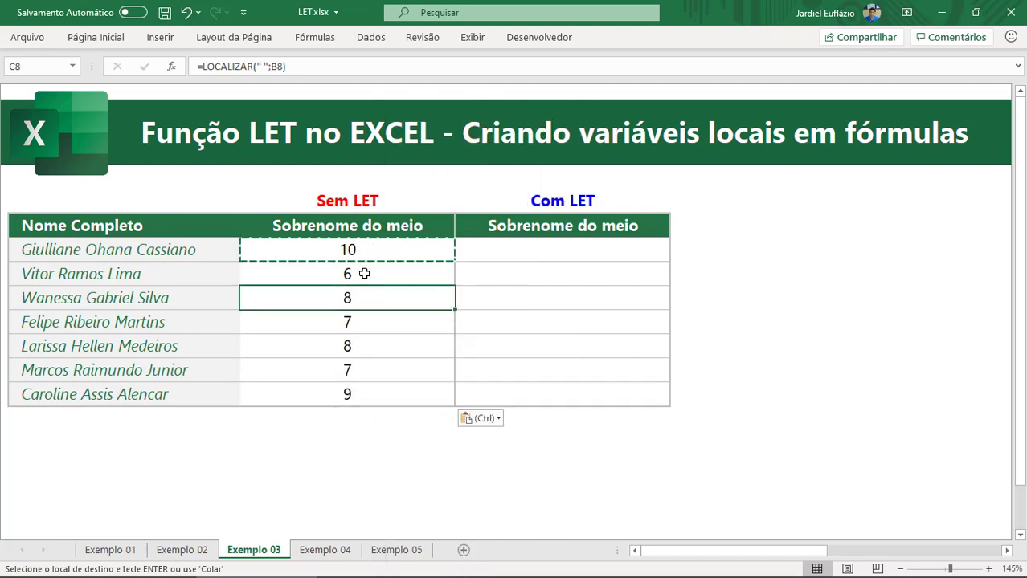
key("Escape")
Step: Clear the copied formulas from C7:C12, keep the one in C6 and reselect that cell
left_click_drag(355, 247, 354, 394)
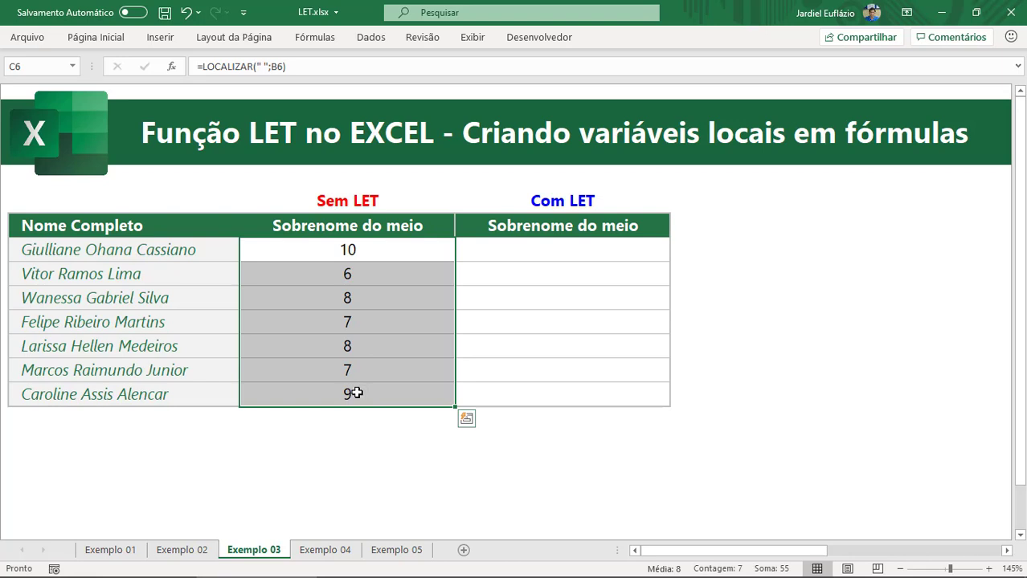
left_click_drag(369, 274, 369, 404)
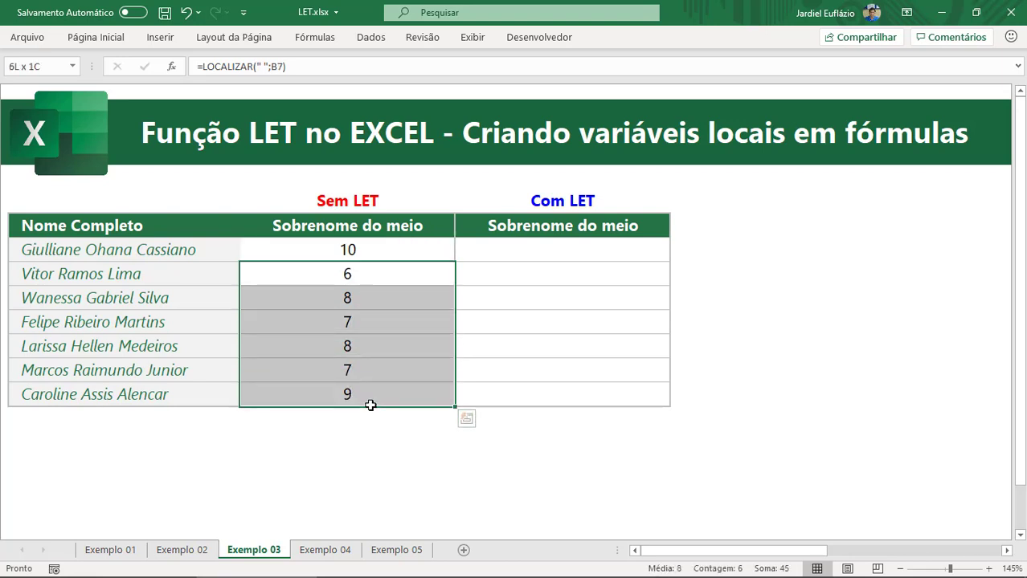
key("Delete")
left_click(366, 250)
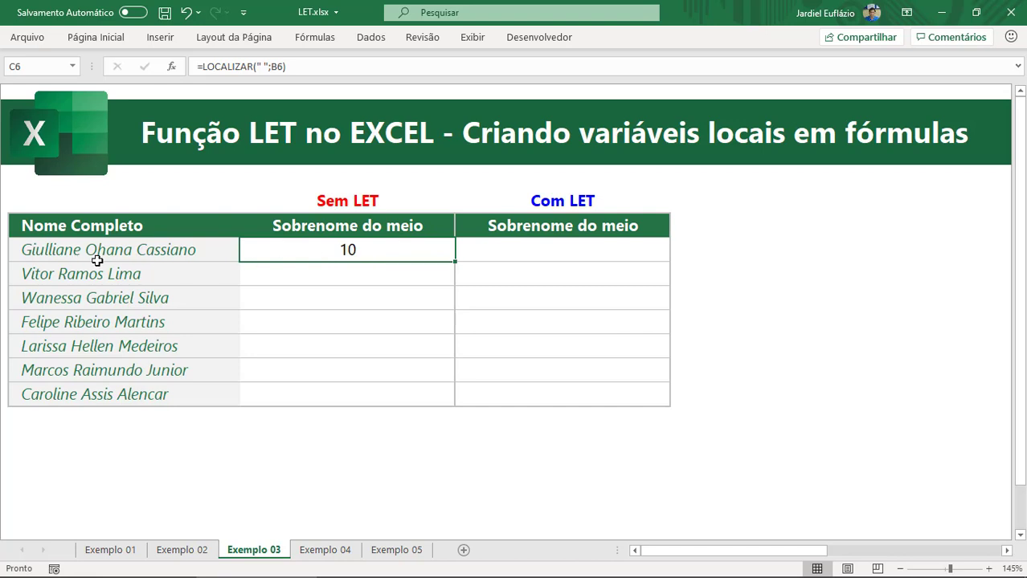
Step: In C6's formula, start a second LOCALIZAR(" ";B6; on a separate line below the first, leaving a blank line between
double_click(408, 257)
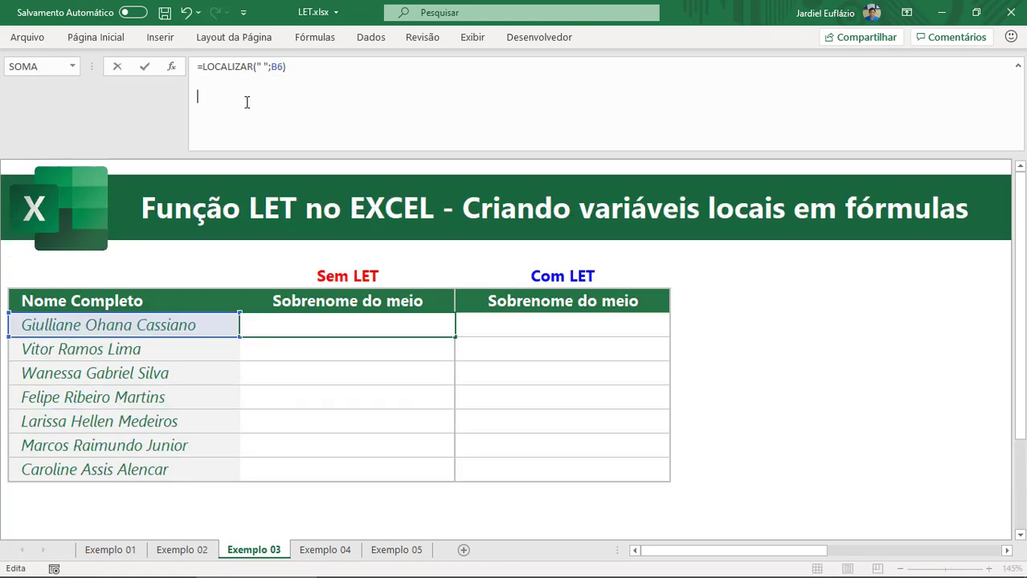
type("lo")
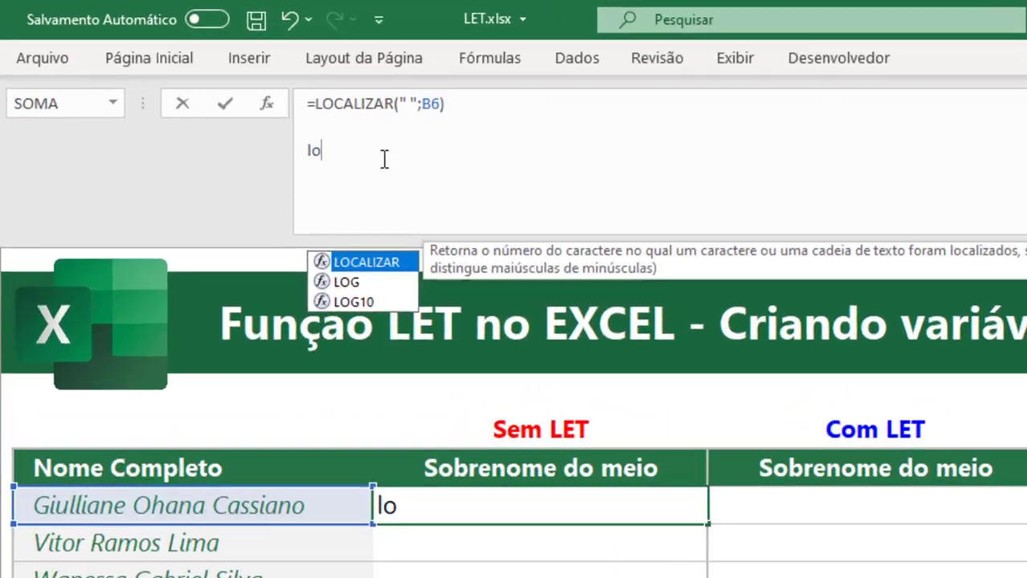
key("Tab")
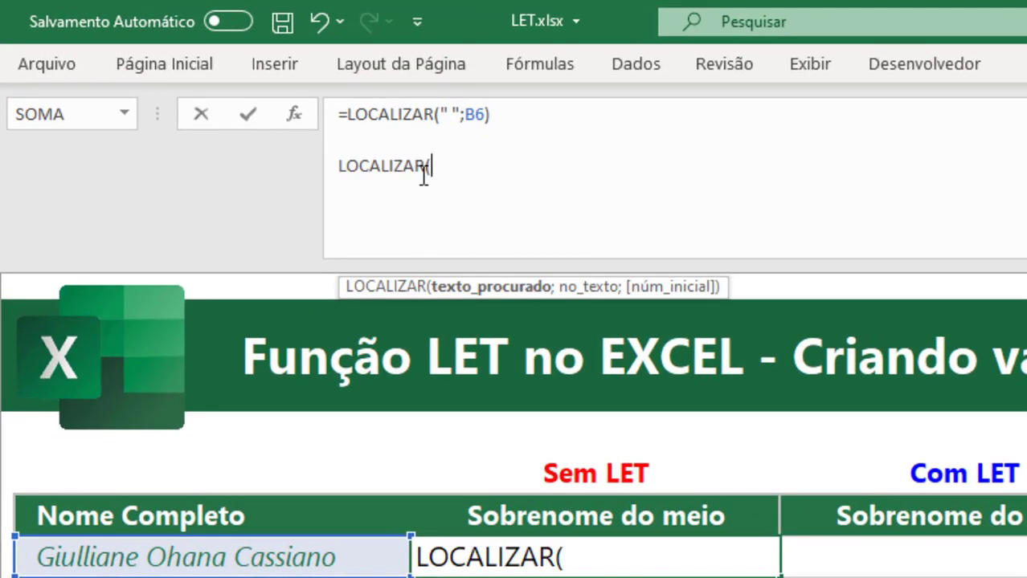
type("\" \";")
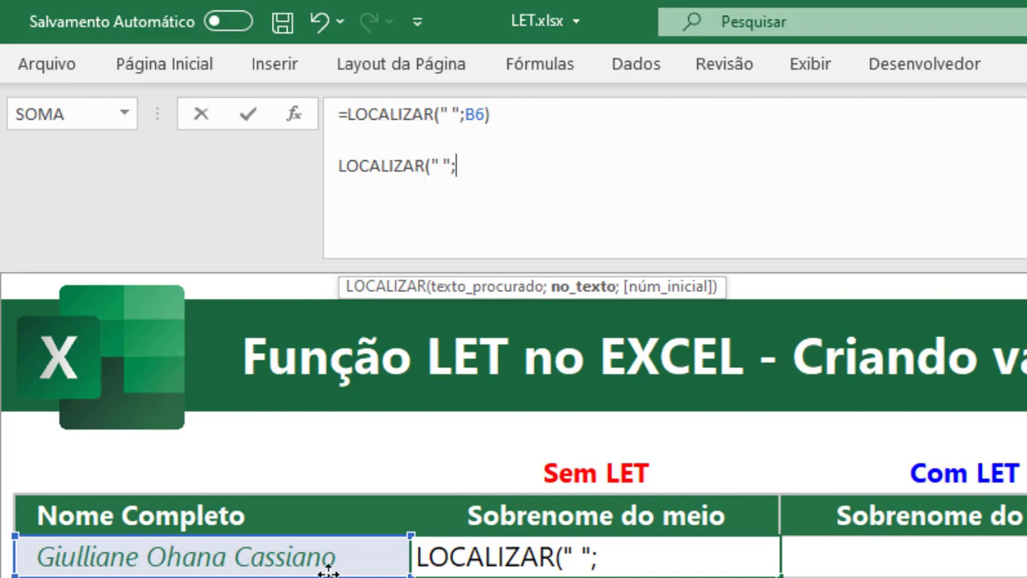
left_click(300, 556)
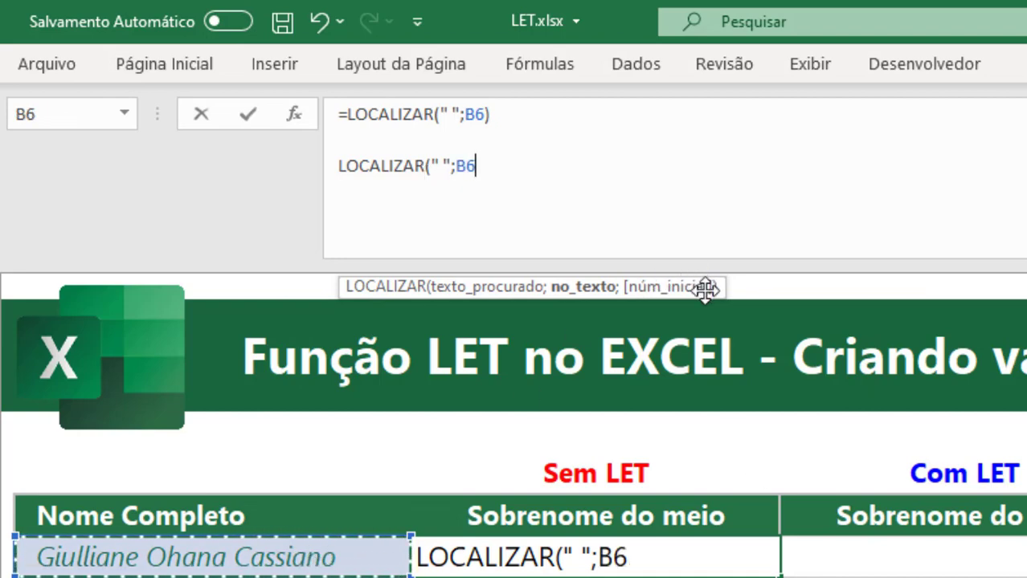
left_click_drag(705, 289, 941, 181)
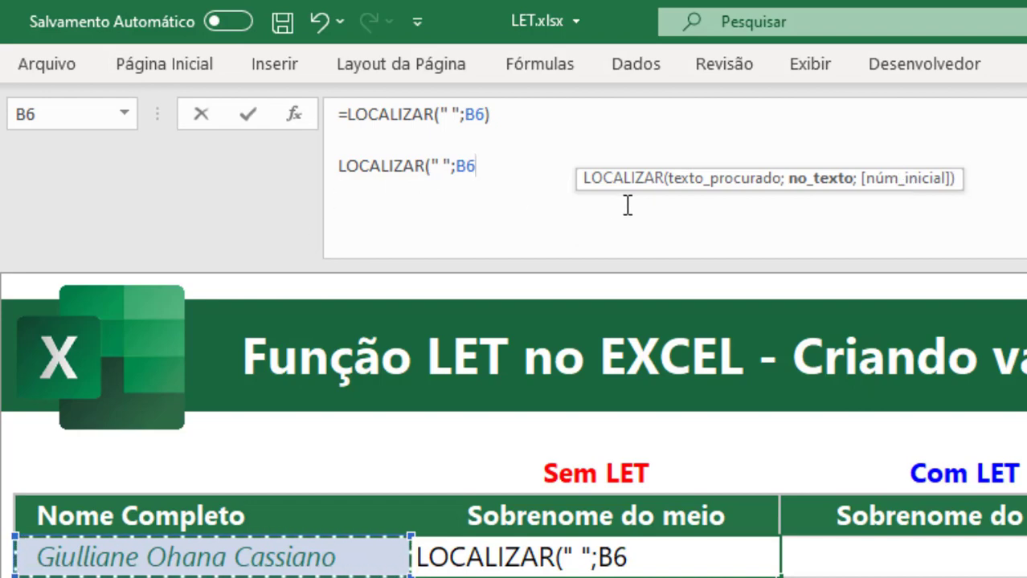
type(";")
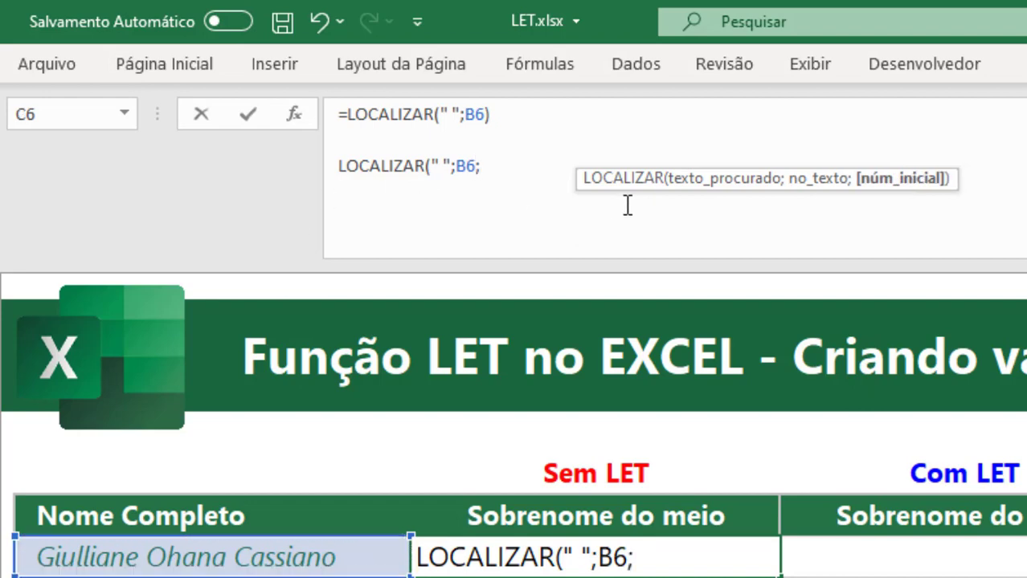
Step: Complete the second LOCALIZAR with a copy of LOCALIZAR(" ";B6) plus 1 as its start-number argument, then close the parenthesis
left_click_drag(347, 114, 505, 110)
key("ctrl+c")
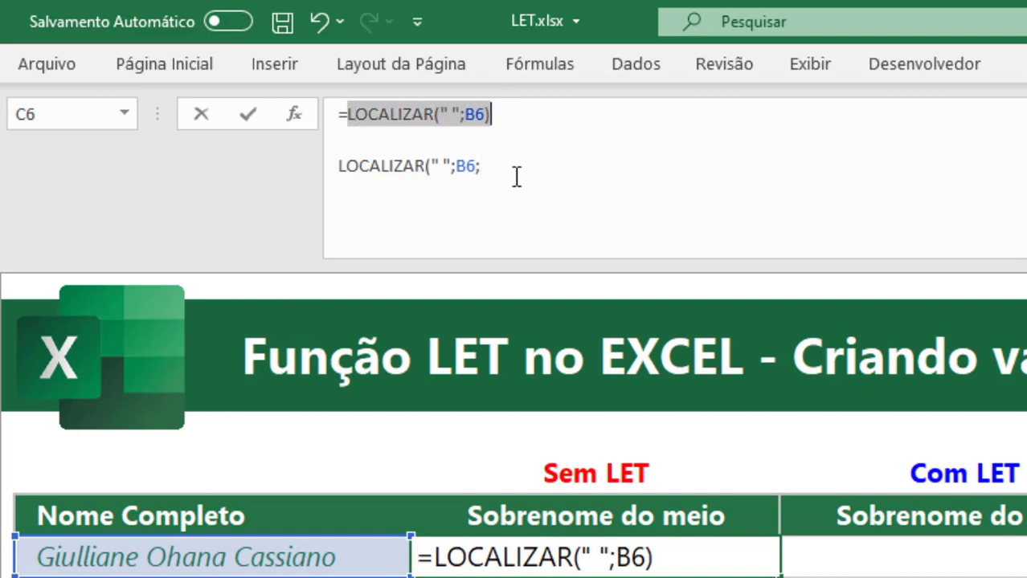
left_click(605, 197)
key("ctrl+v")
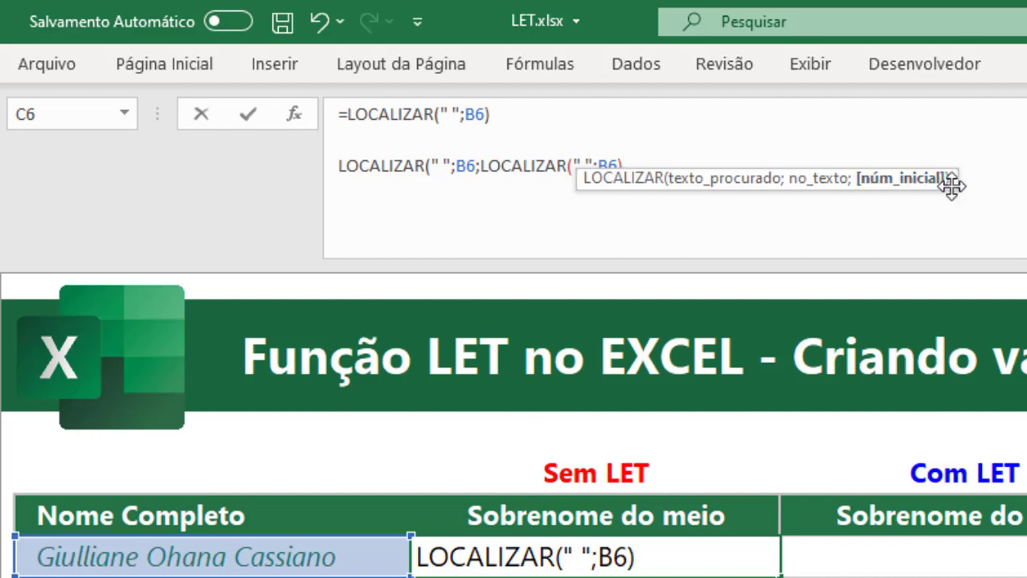
left_click_drag(947, 188, 1026, 187)
type("+")
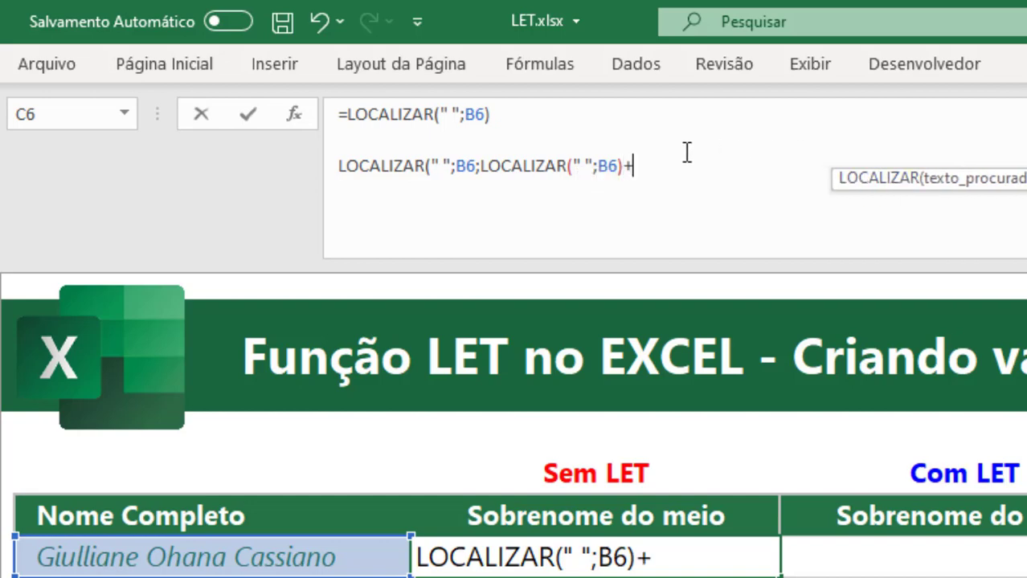
type("1)")
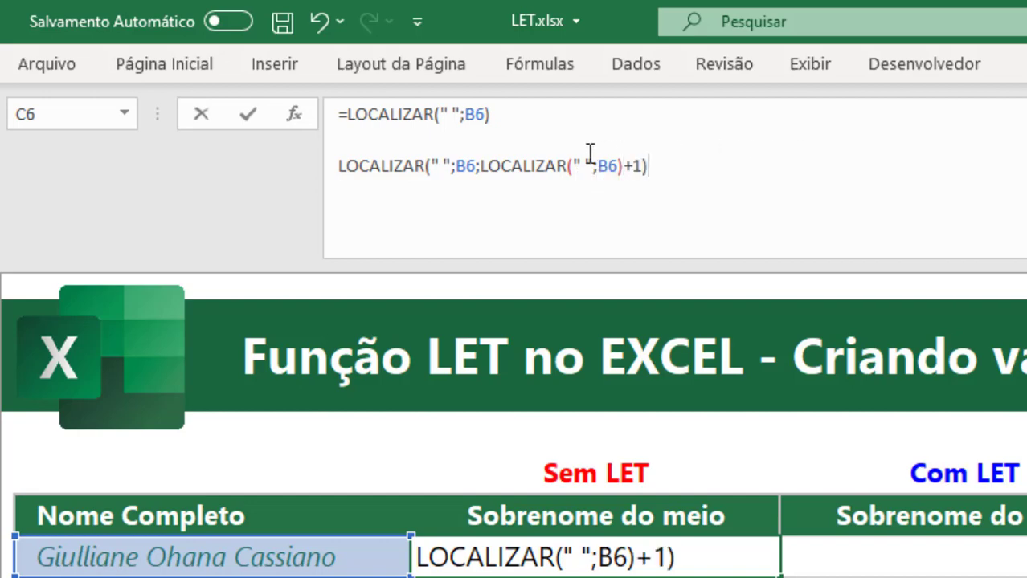
Step: Evaluate the LOCALIZAR(" ";B6)+1 start-number argument within the formula, then restore its expression
left_click_drag(490, 114, 349, 114)
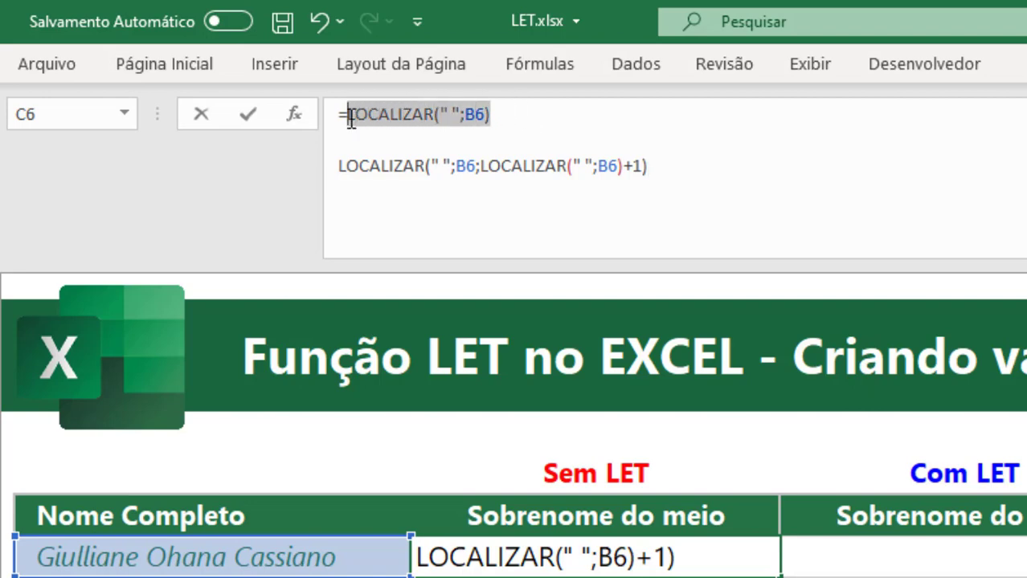
left_click_drag(337, 167, 678, 166)
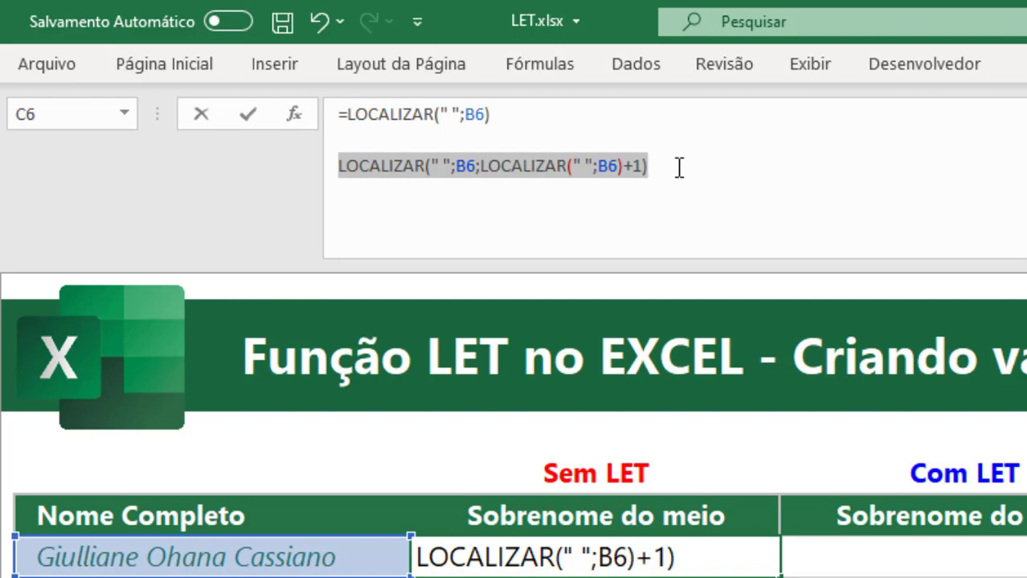
left_click(495, 168)
left_click_drag(477, 167, 644, 166)
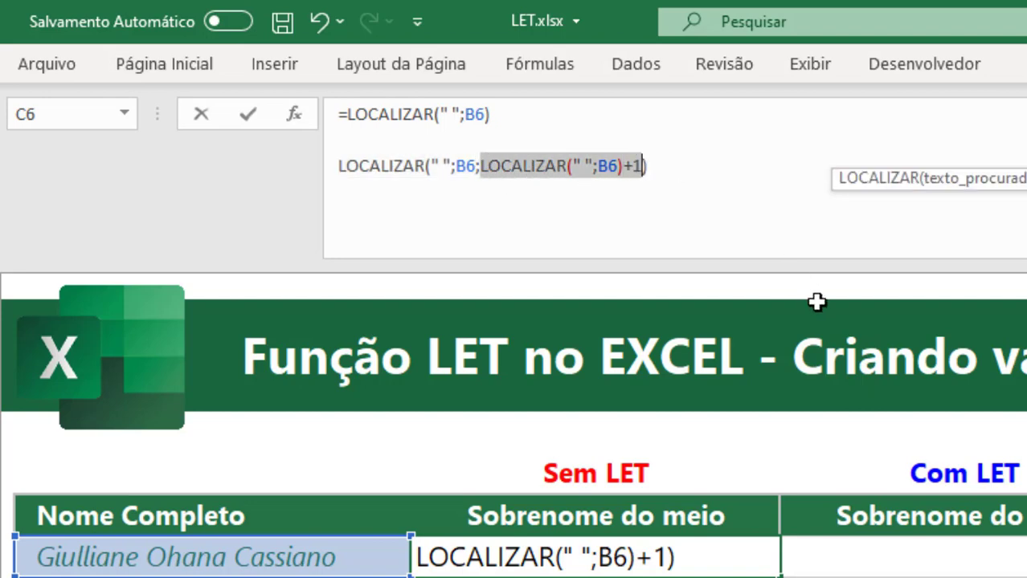
key("F9")
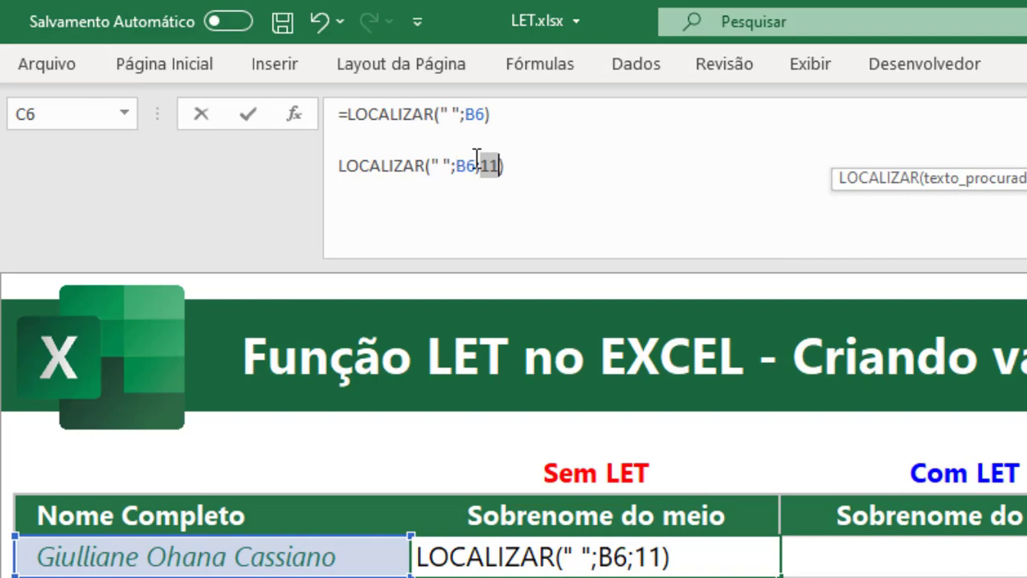
key("ctrl+z")
left_click(717, 193)
Step: Evaluate the entire second LOCALIZAR expression to check the second space's position, then restore the expression
left_click_drag(653, 166, 429, 188)
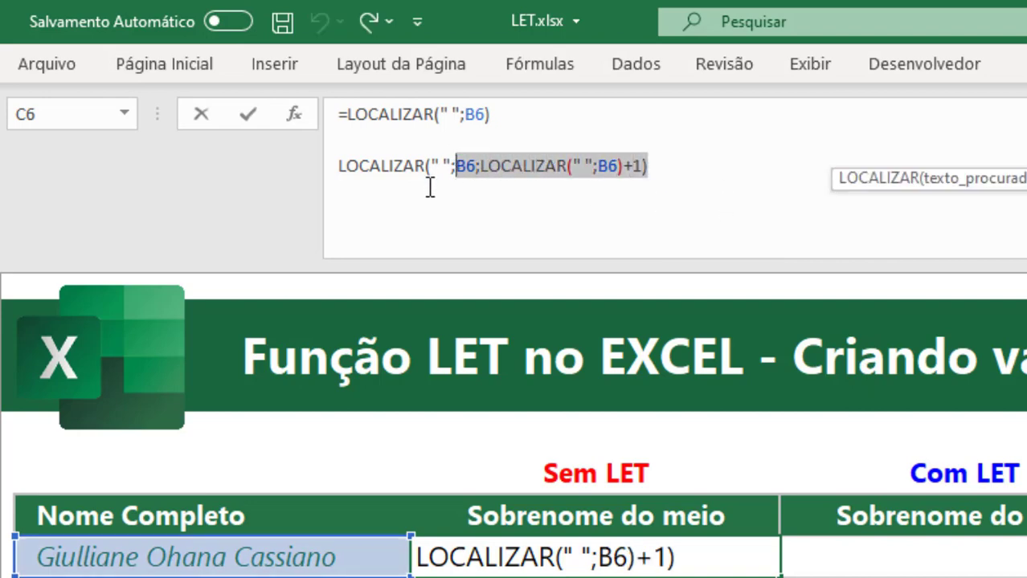
left_click_drag(666, 165, 341, 163)
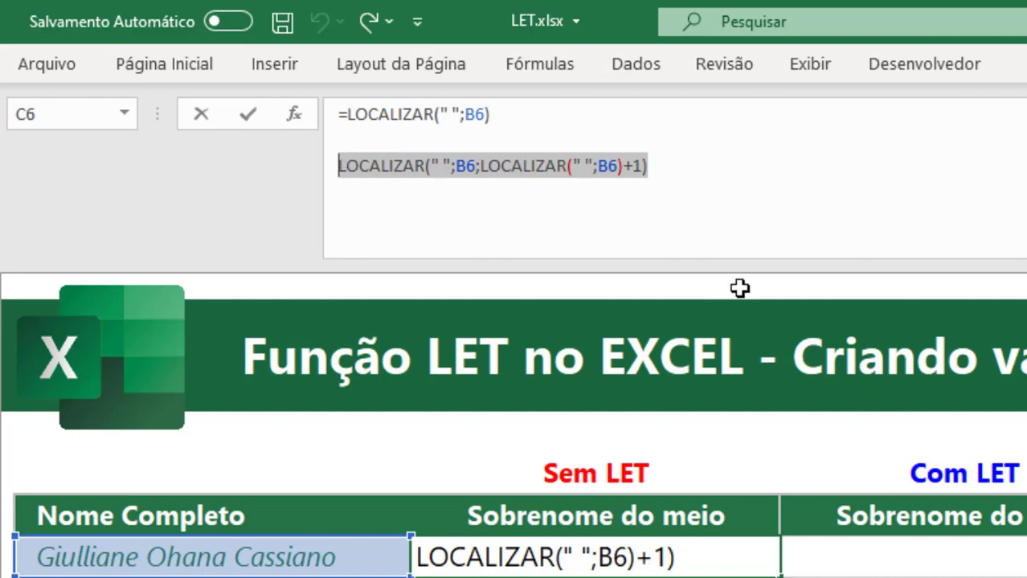
key("F9")
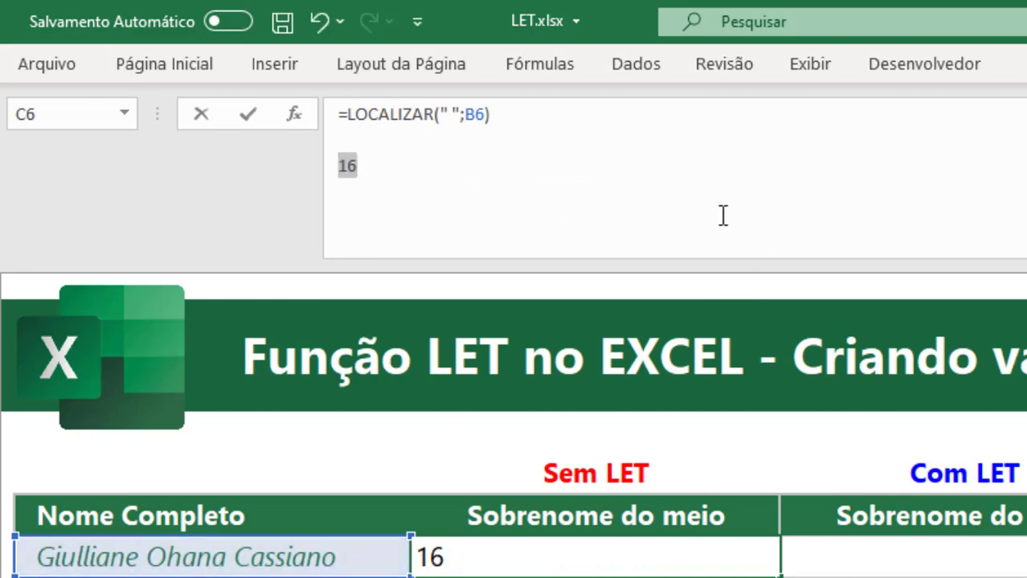
key("ctrl+z")
left_click(527, 120)
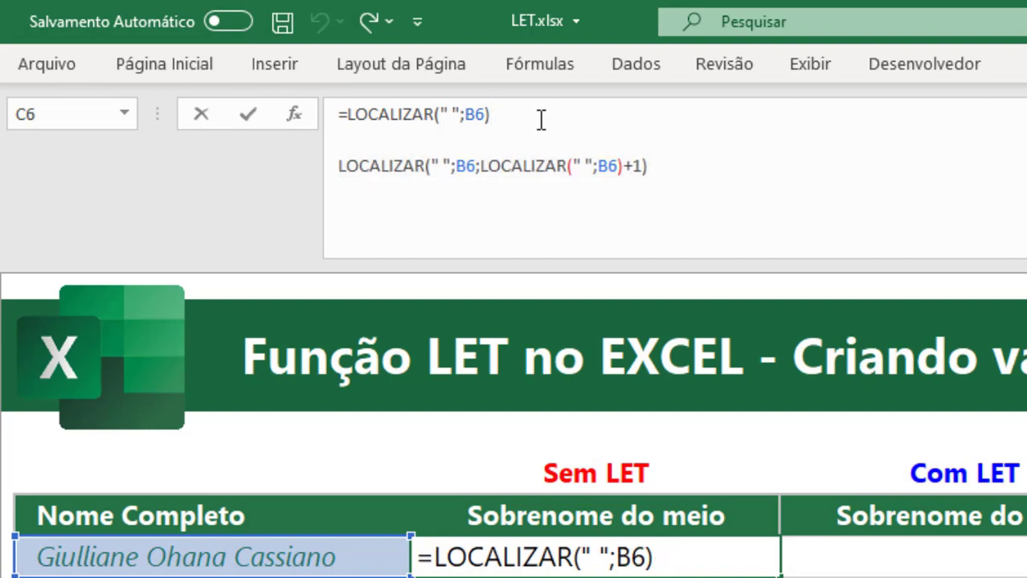
Step: Move the first LOCALIZAR two lines below the equals sign and start EXT.TEXTO(B6; on the formula's first line
left_click(346, 114)
key("alt+Return")
key("alt+Return")
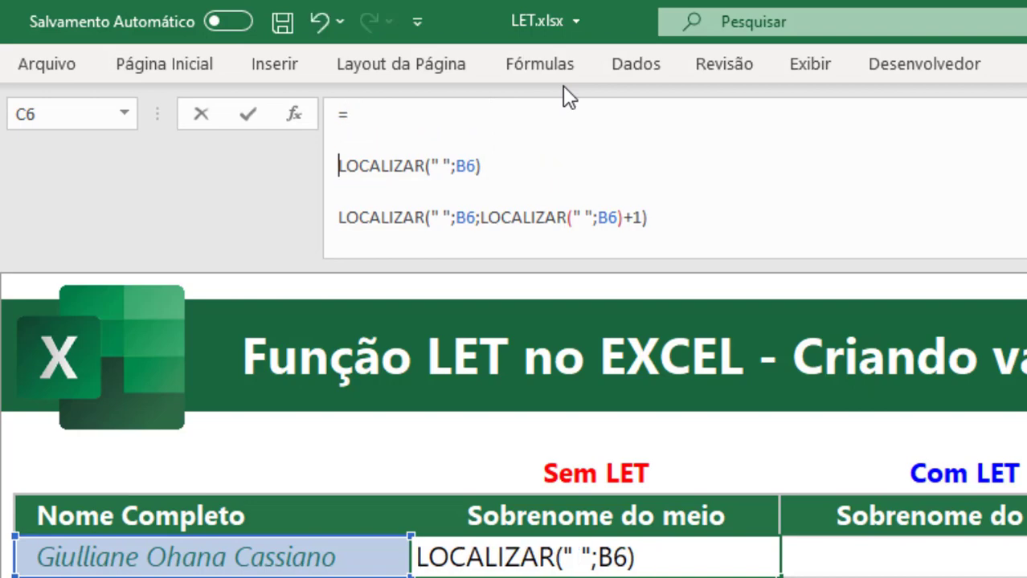
left_click(535, 129)
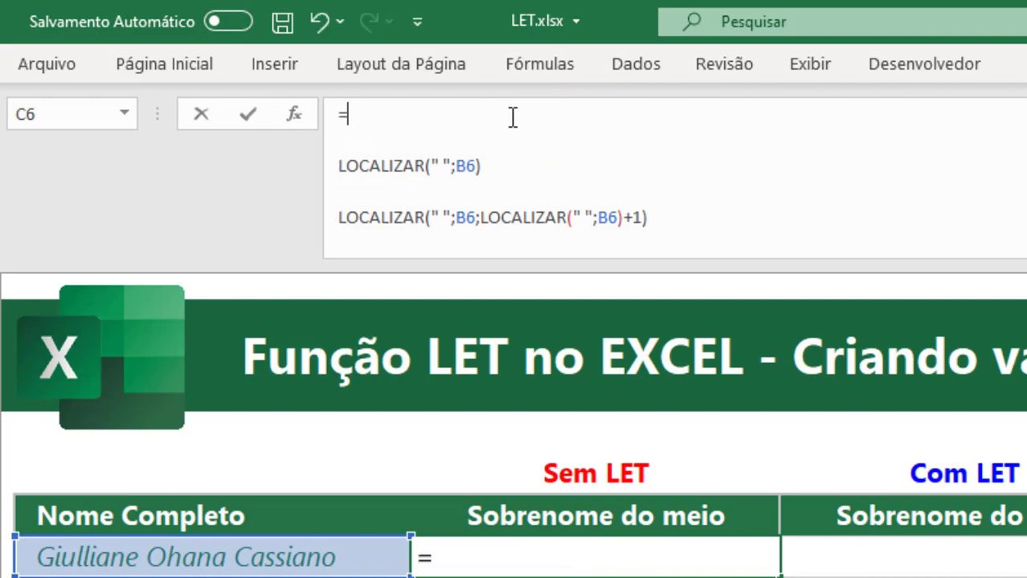
type("ext")
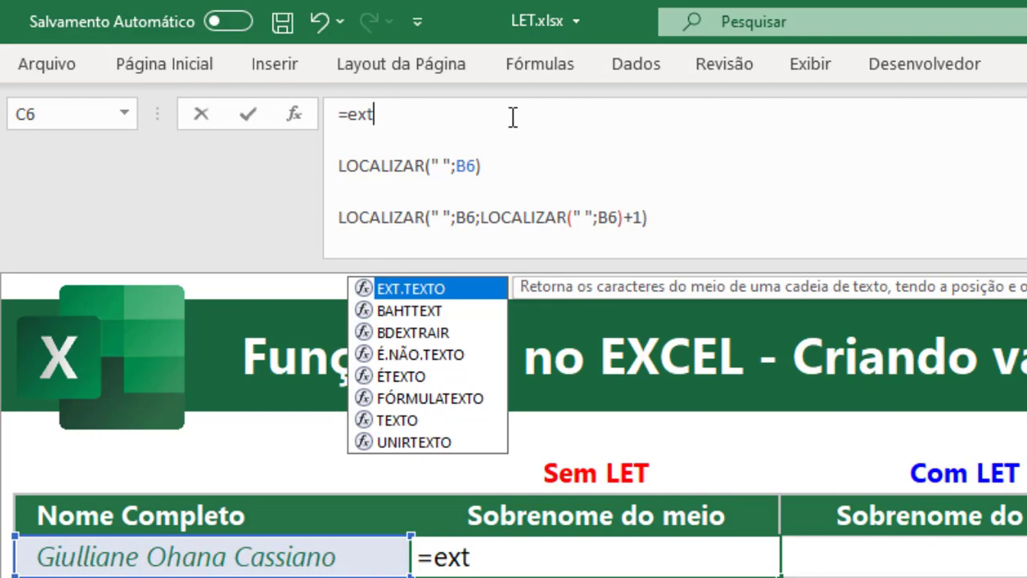
key("Tab")
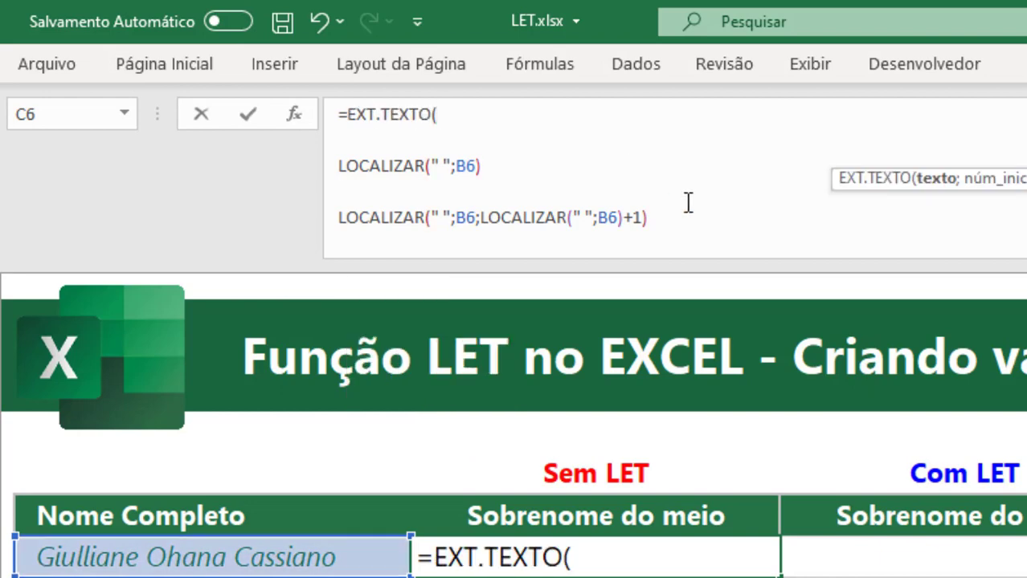
left_click(306, 560)
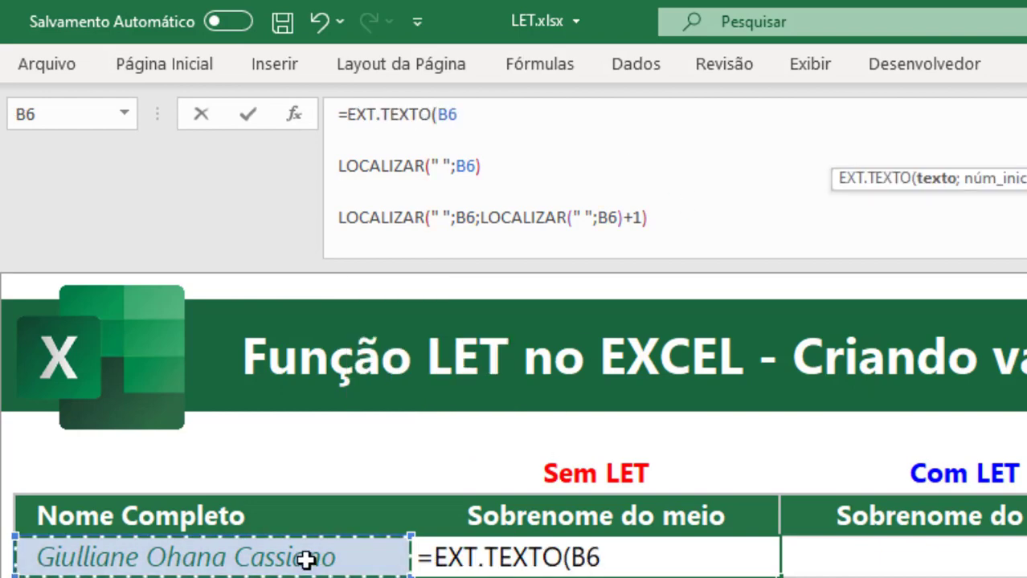
type(";")
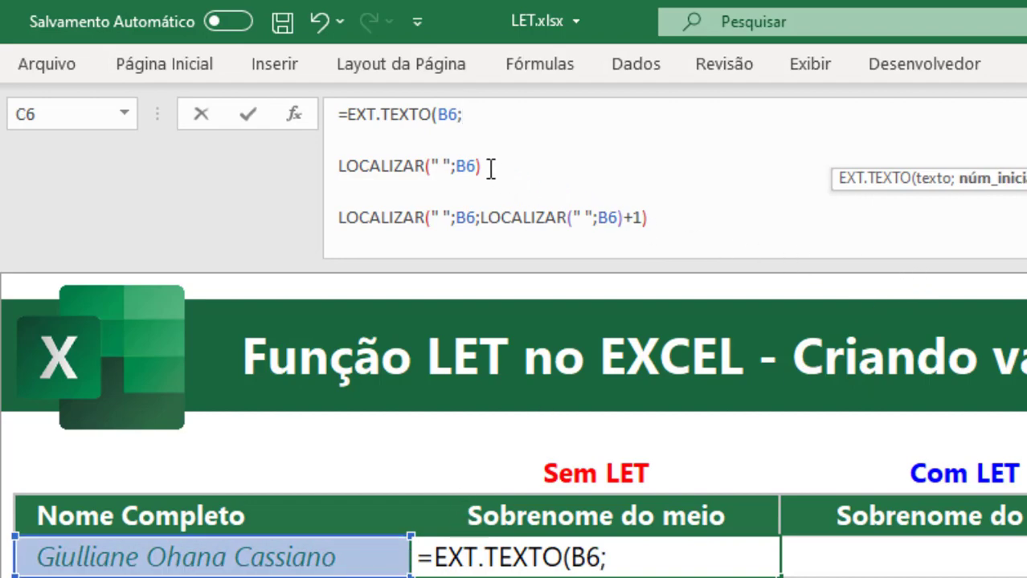
Step: Append +1; to the first LOCALIZAR so it serves as EXT.TEXTO's start-number argument
left_click_drag(490, 167, 337, 166)
left_click(517, 130)
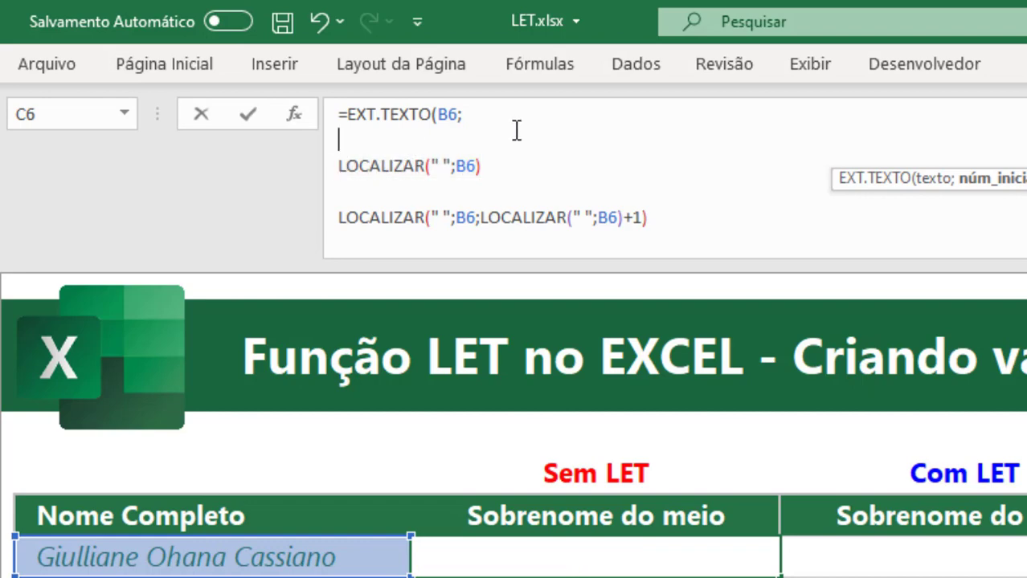
left_click(518, 168)
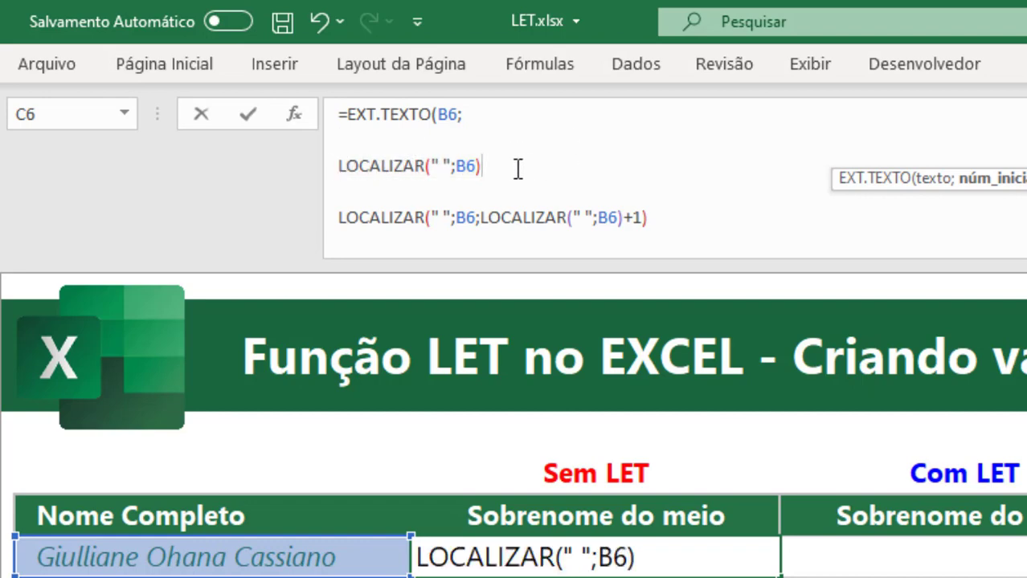
type("+1;")
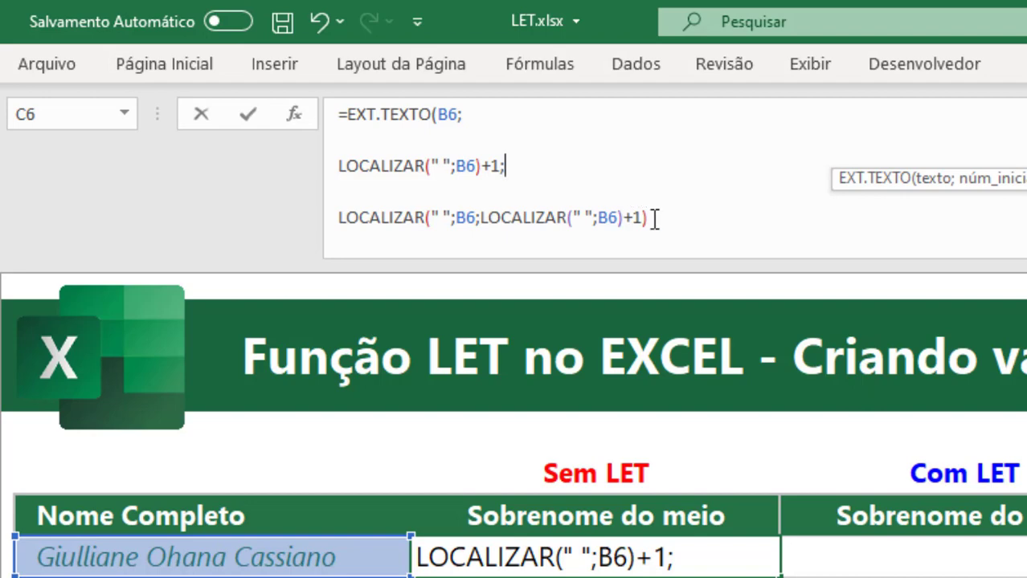
Step: Subtract a copy of LOCALIZAR(" ";B6) from the nested LOCALIZAR expression on the formula's last line
left_click_drag(653, 218, 341, 223)
left_click(680, 208)
left_click_drag(335, 166, 480, 166)
key("ctrl+c")
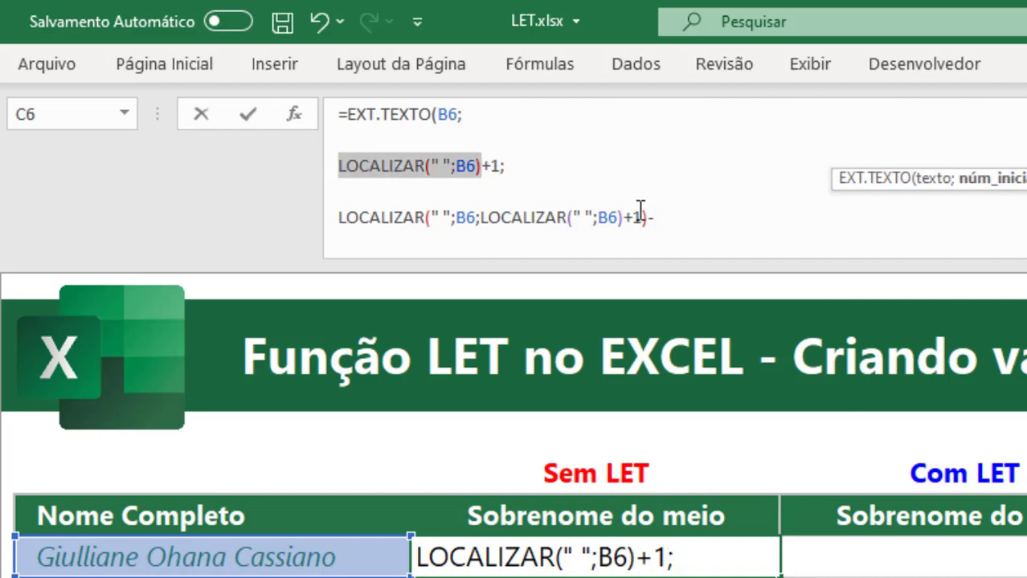
left_click(688, 222)
key("ctrl+v")
Step: Evaluate the difference between the two space positions on the formula's last line, then restore the expression
left_click_drag(821, 211, 554, 201)
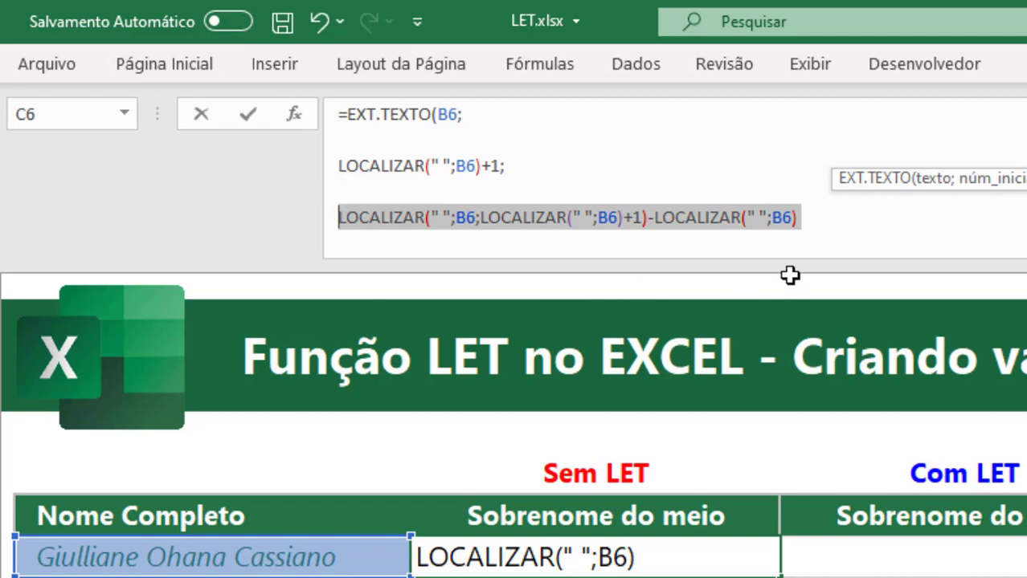
key("F9")
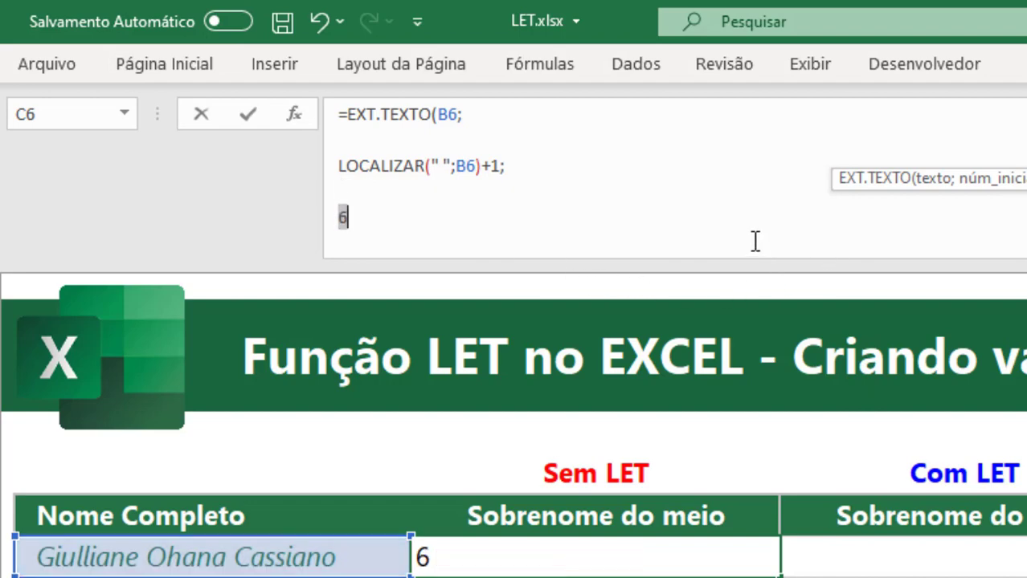
key("ctrl+z")
left_click(810, 225)
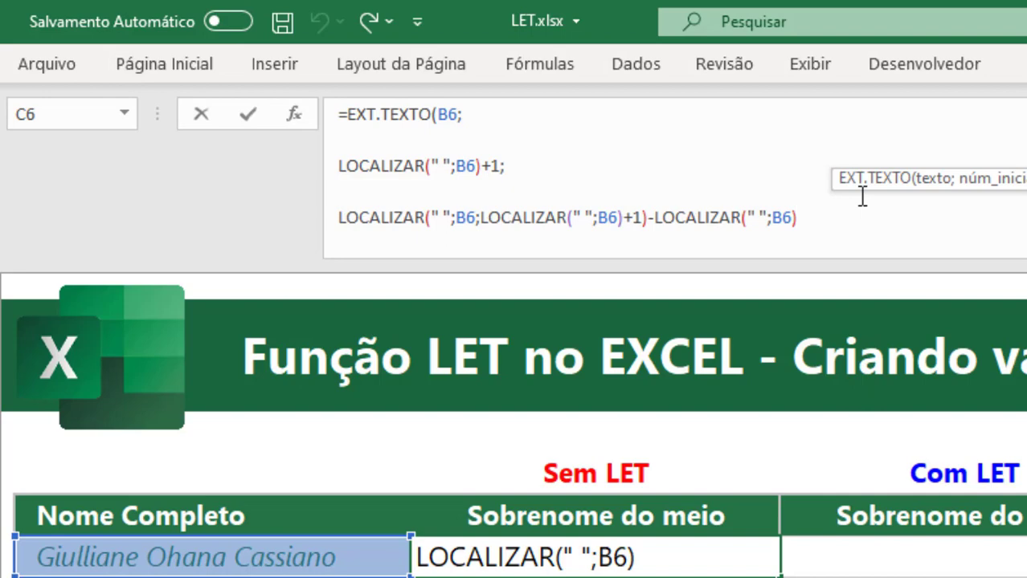
Step: Subtract 1 from EXT.TEXTO's character-count argument, close the function and enter the middle-surname formula in C6
type("-1")
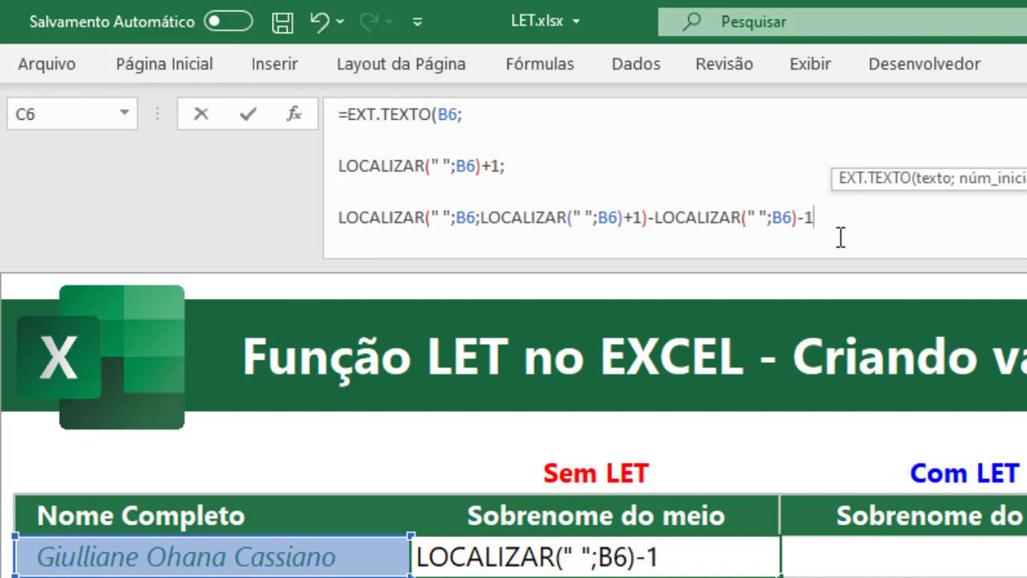
type(")")
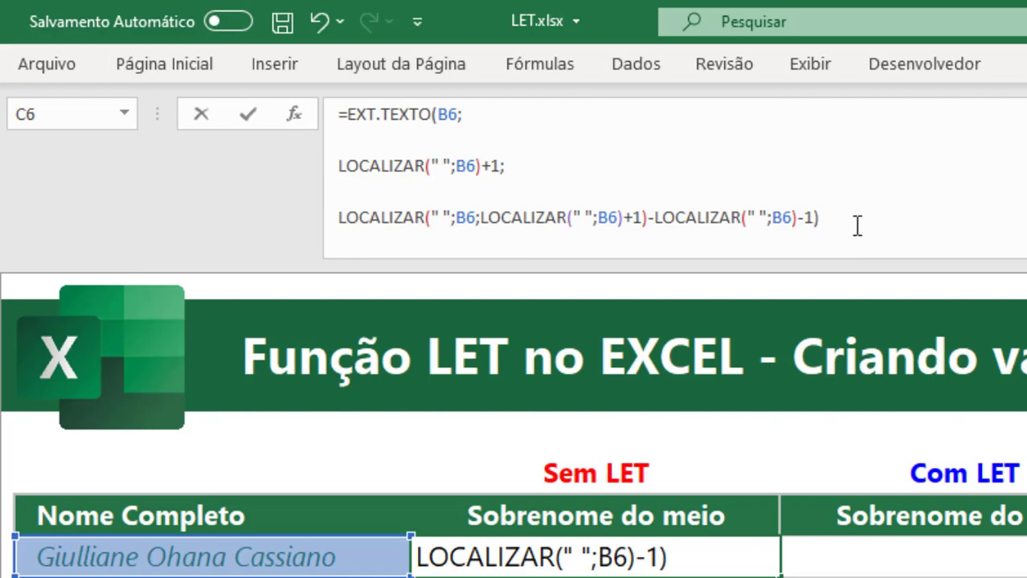
key("Return")
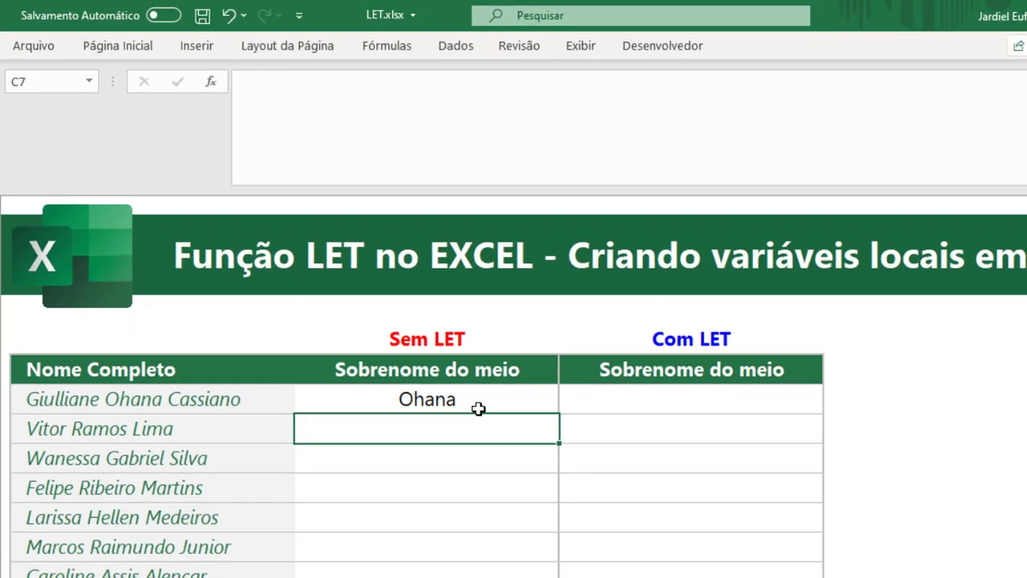
Step: Copy the middle-surname formula from C6 and paste only formulas through C12
left_click(681, 576)
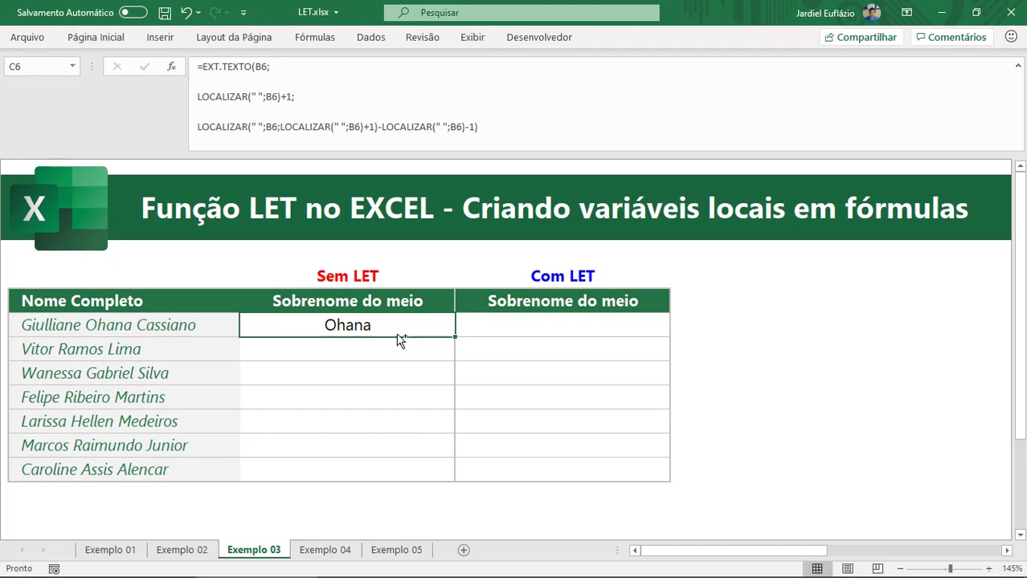
key("ctrl+c")
left_click(380, 474, "shift")
right_click(381, 474)
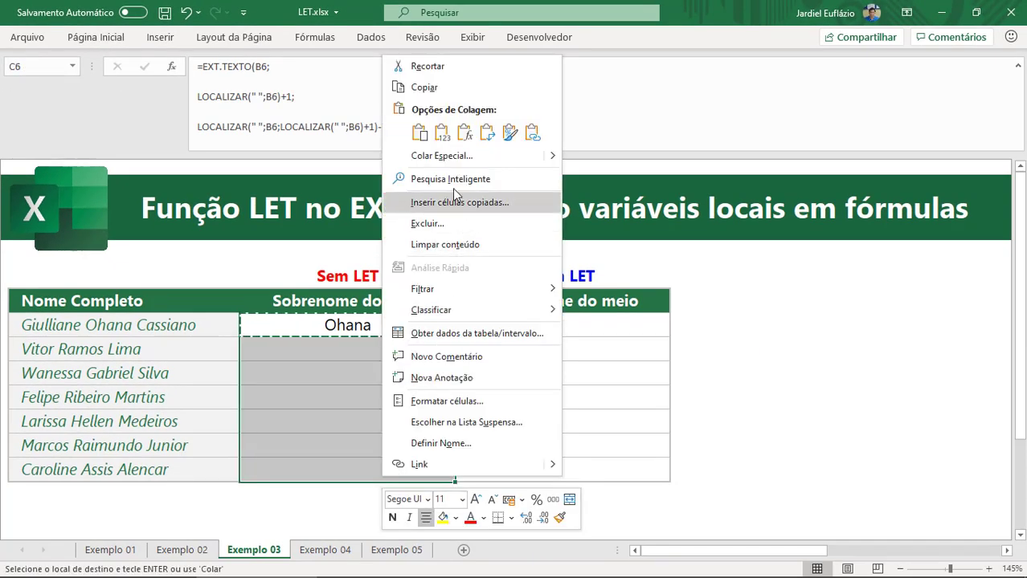
left_click(467, 137)
key("Escape")
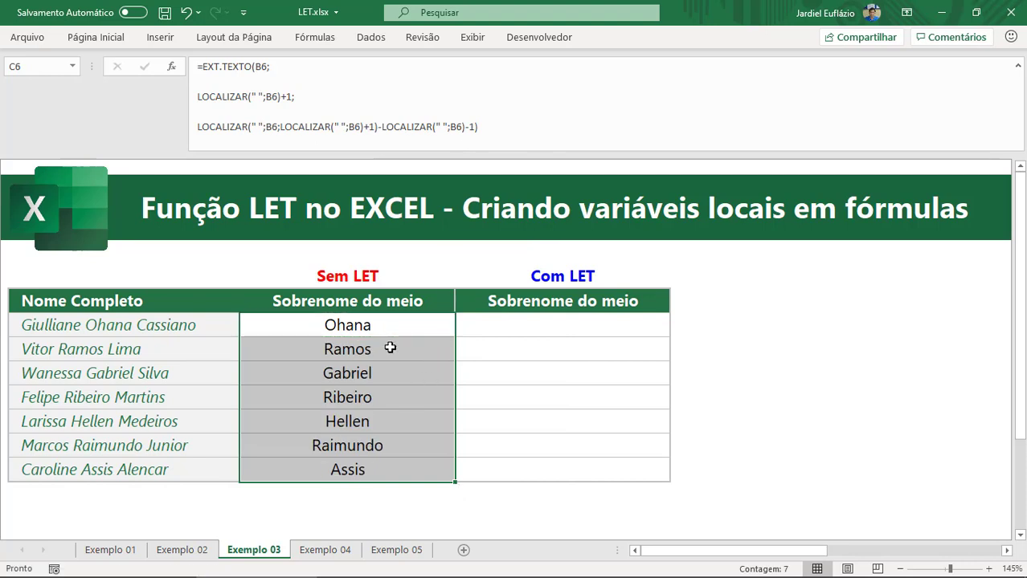
left_click(382, 332)
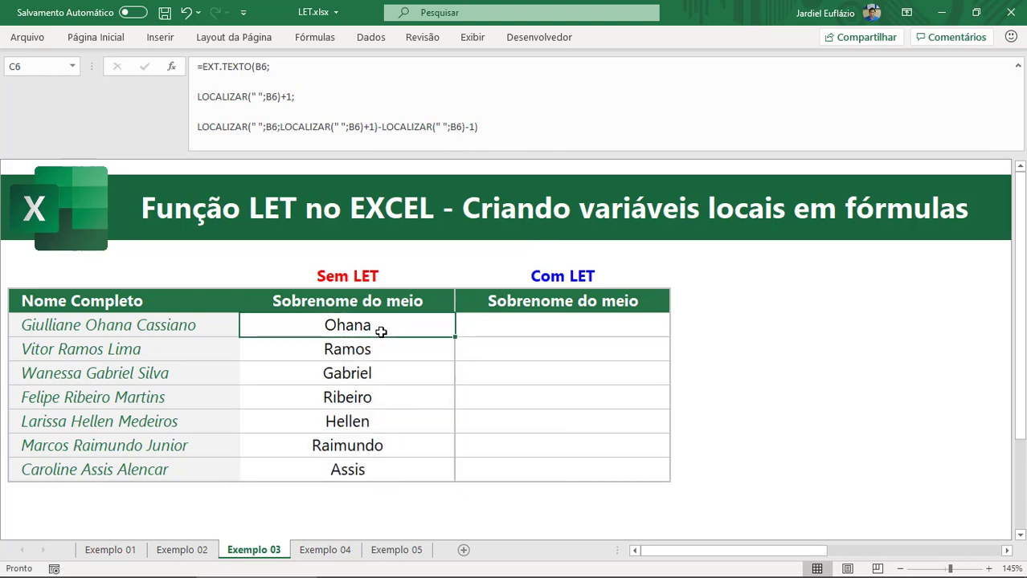
key("ctrl+c")
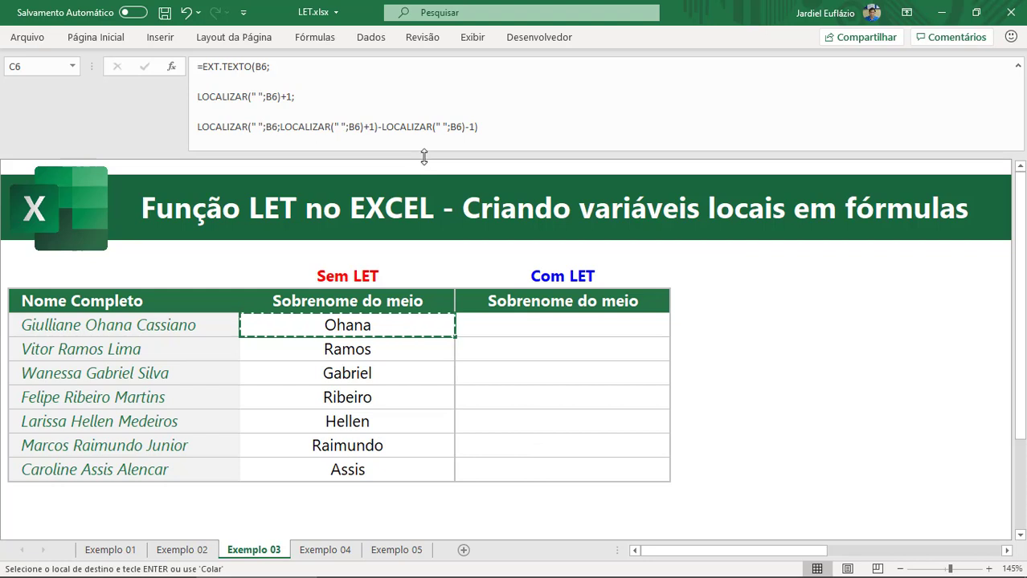
left_click_drag(424, 156, 424, 142)
right_click(755, 294)
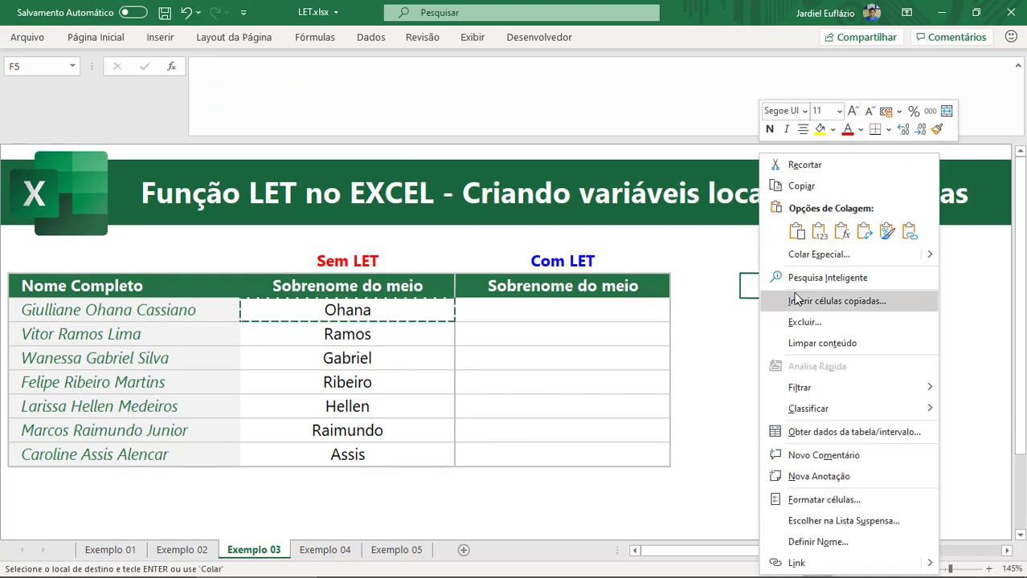
left_click(797, 232)
key("F2")
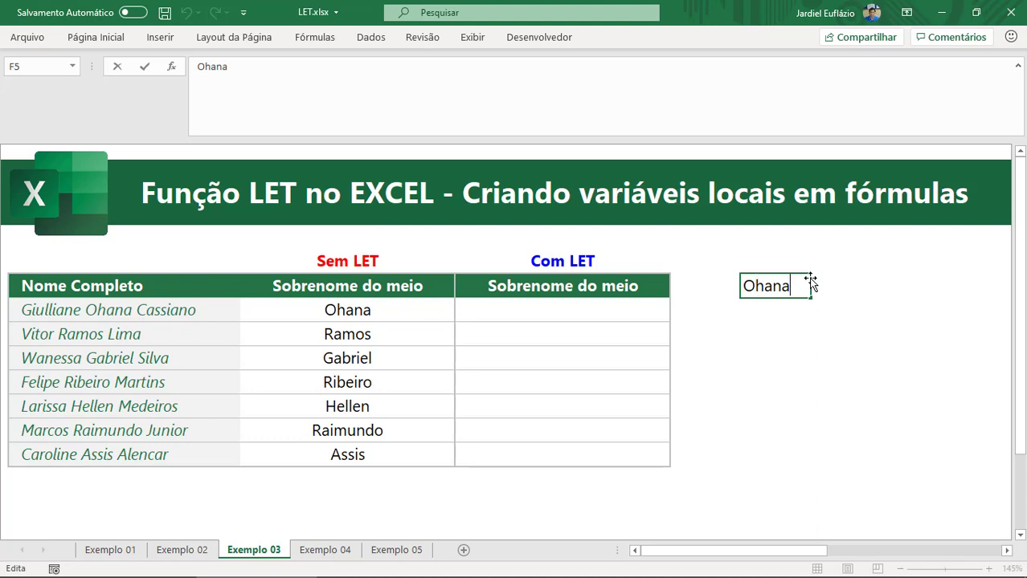
key("Escape")
key("Delete")
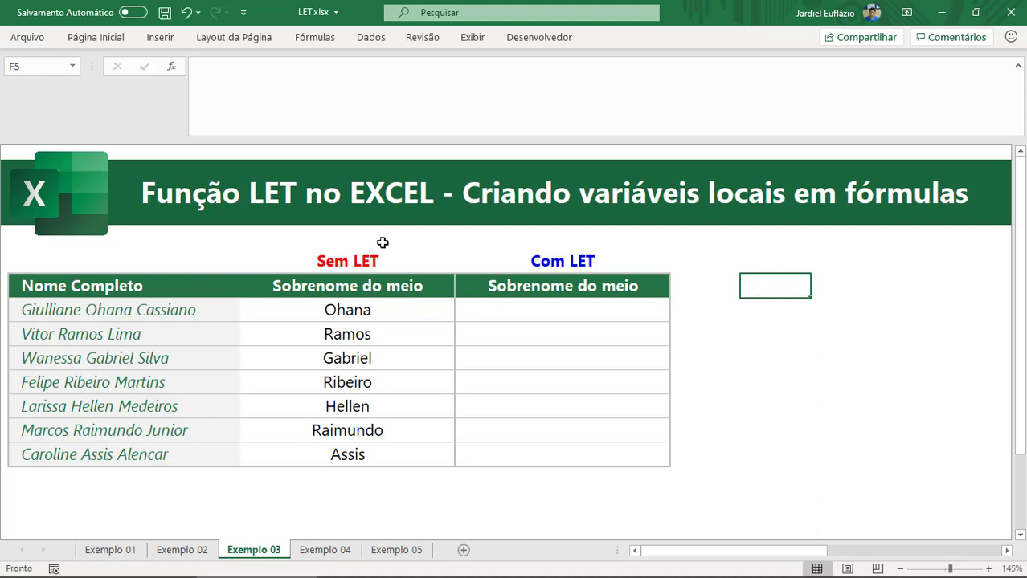
left_click_drag(403, 144, 402, 100)
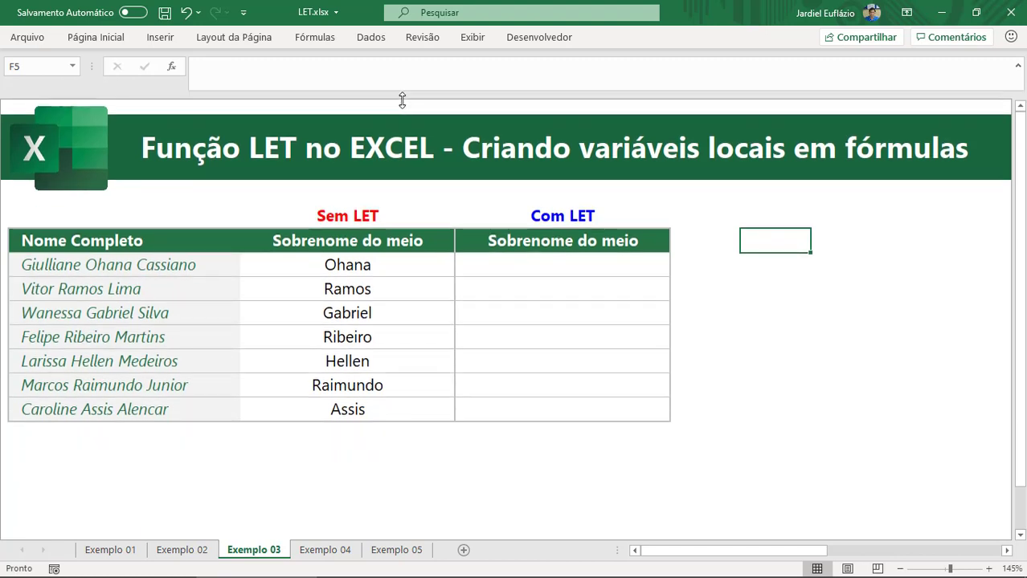
Step: Copy the text of C6's EXT.TEXTO formula without its equals sign, leaving the cell unchanged
left_click(399, 269)
left_click_drag(382, 97, 333, 175)
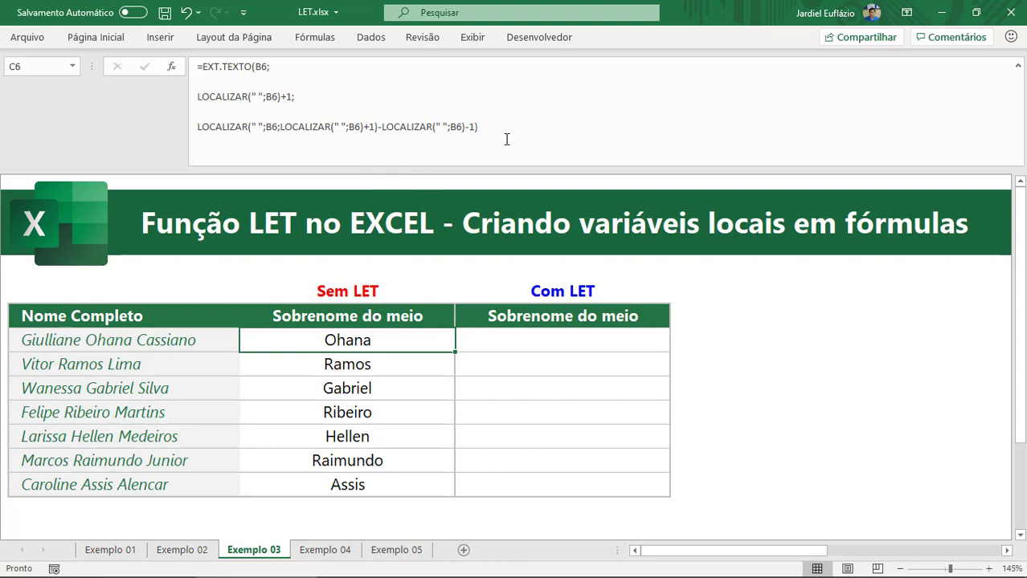
left_click_drag(506, 139, 220, 61)
key("ctrl+c")
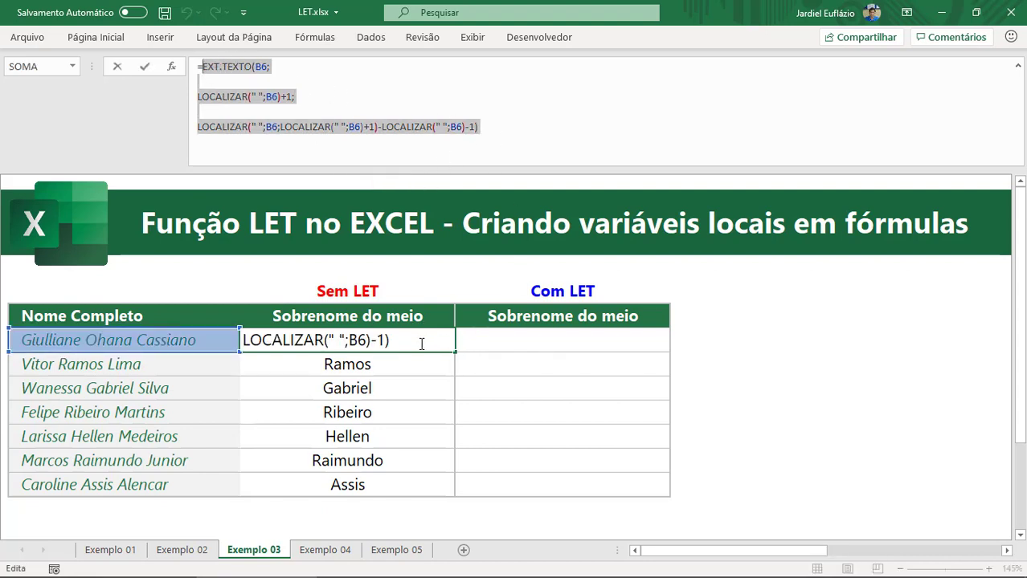
key("Escape")
Step: Start a LET formula in D6 with prim_espaco as the first variable name
left_click(516, 335)
type("=")
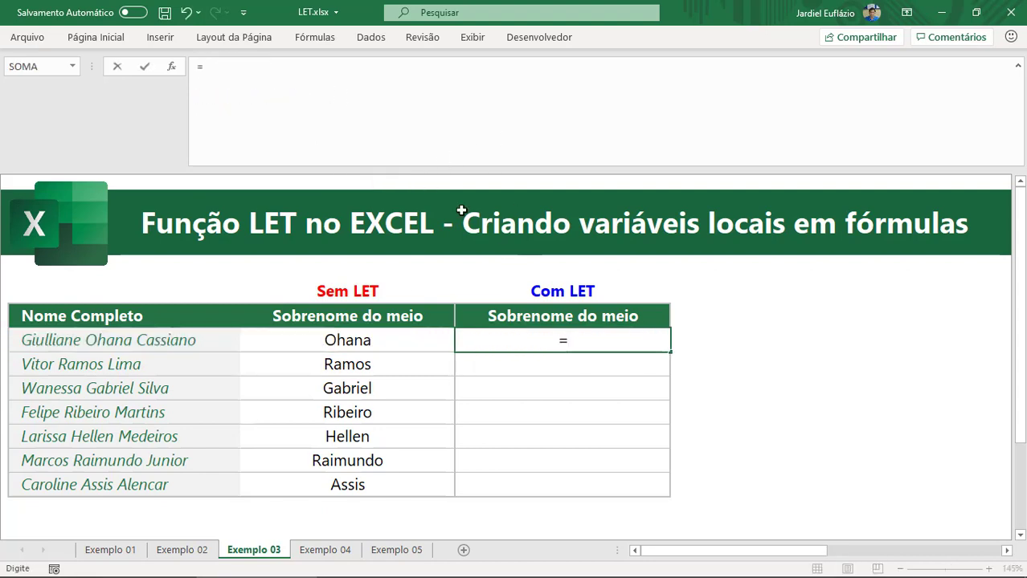
type("let")
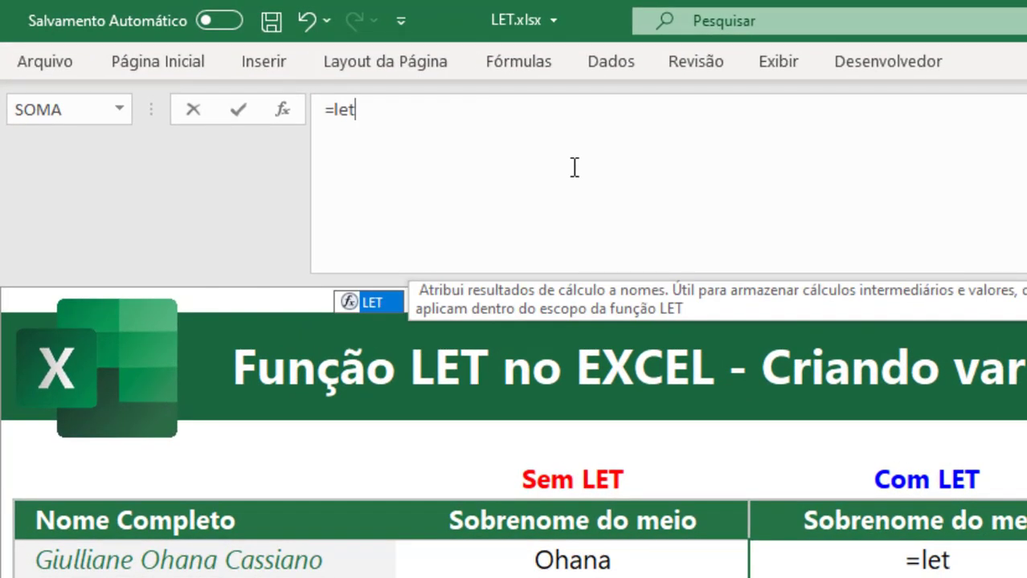
key("Tab")
type("p")
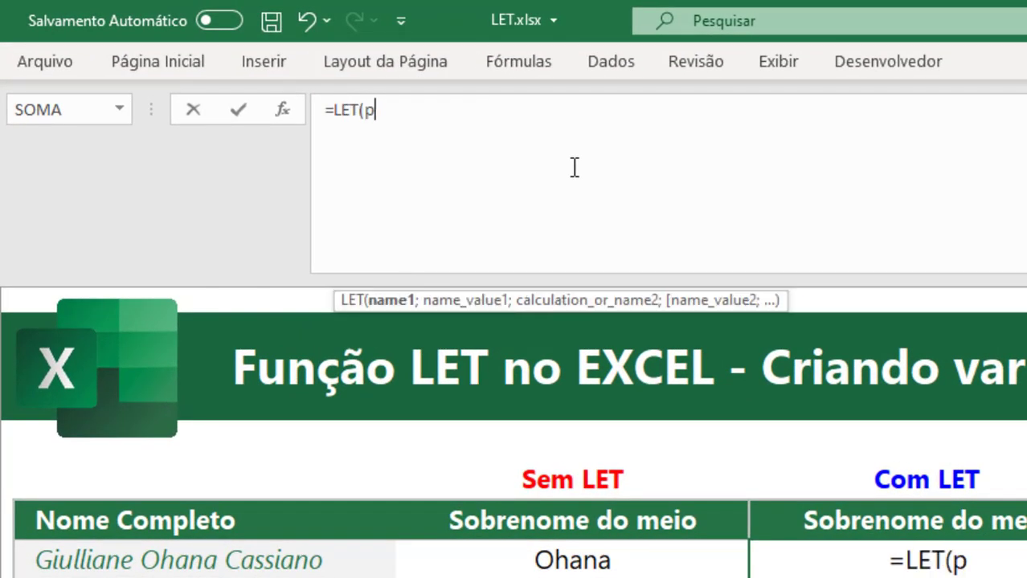
type("rim_espaco;")
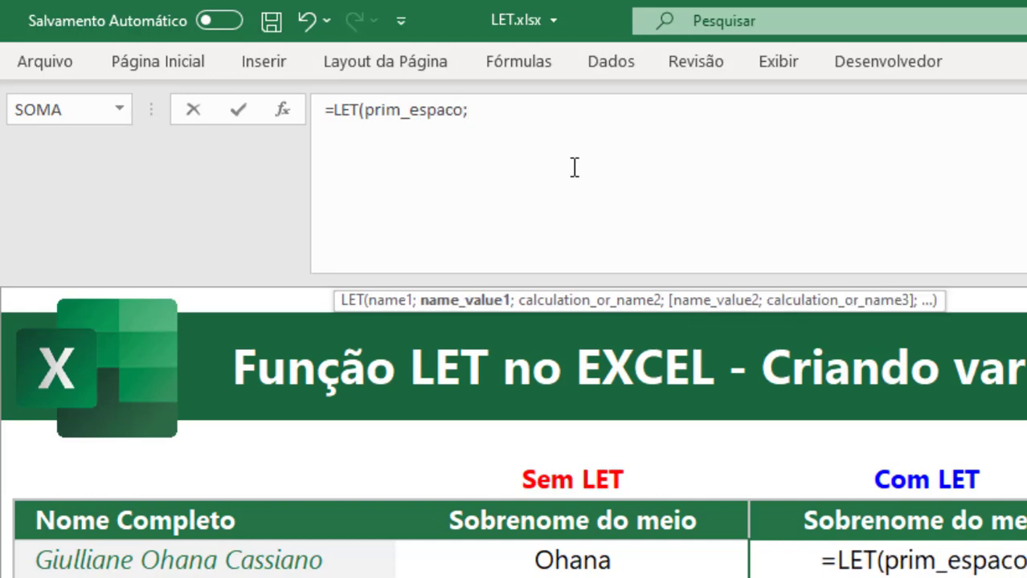
Step: Paste the copied EXT.TEXTO expression below the opening line of the LET formula, leaving a blank line between
key("Return")
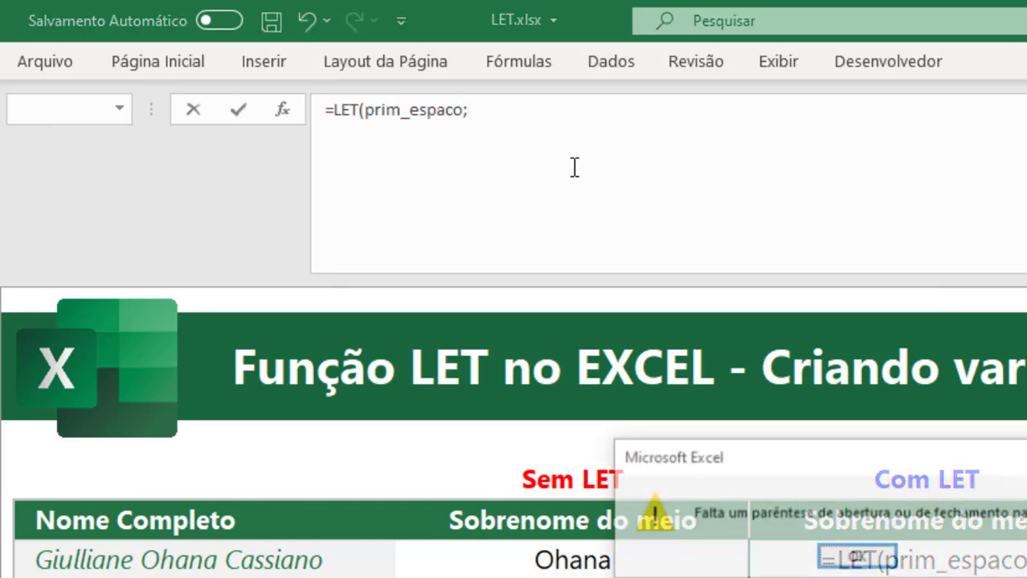
key("Return")
left_click(537, 110)
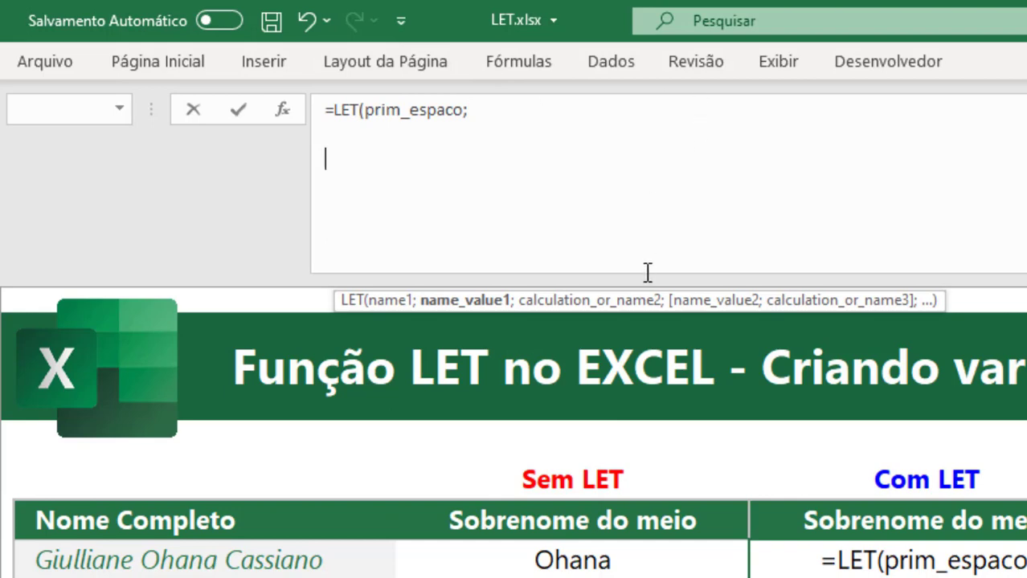
left_click_drag(642, 279, 611, 372)
key("ctrl+v")
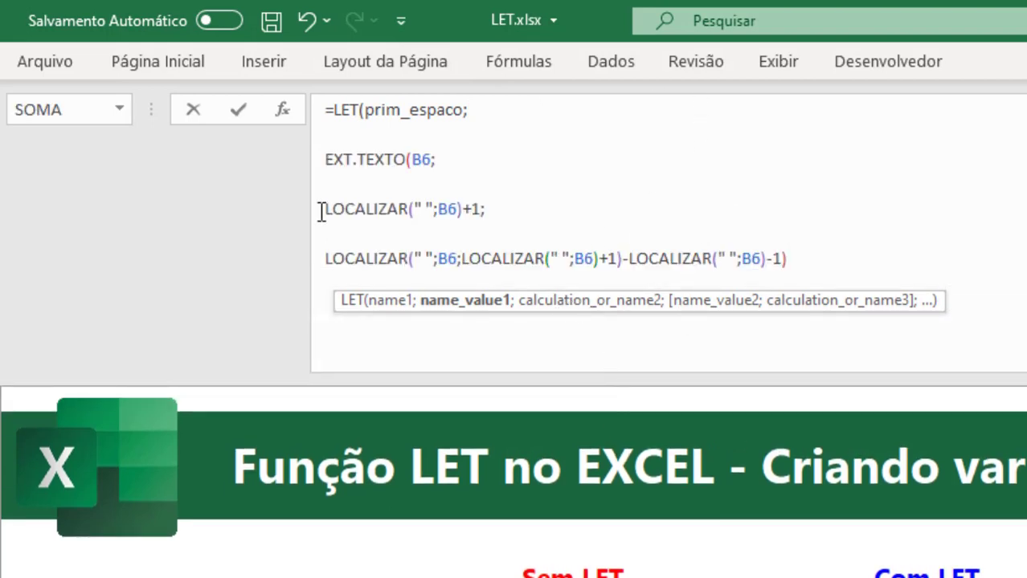
Step: Assign a copy of LOCALIZAR(" ";B6) as prim_espaco's value and end that argument with a semicolon
left_click_drag(324, 209, 463, 207)
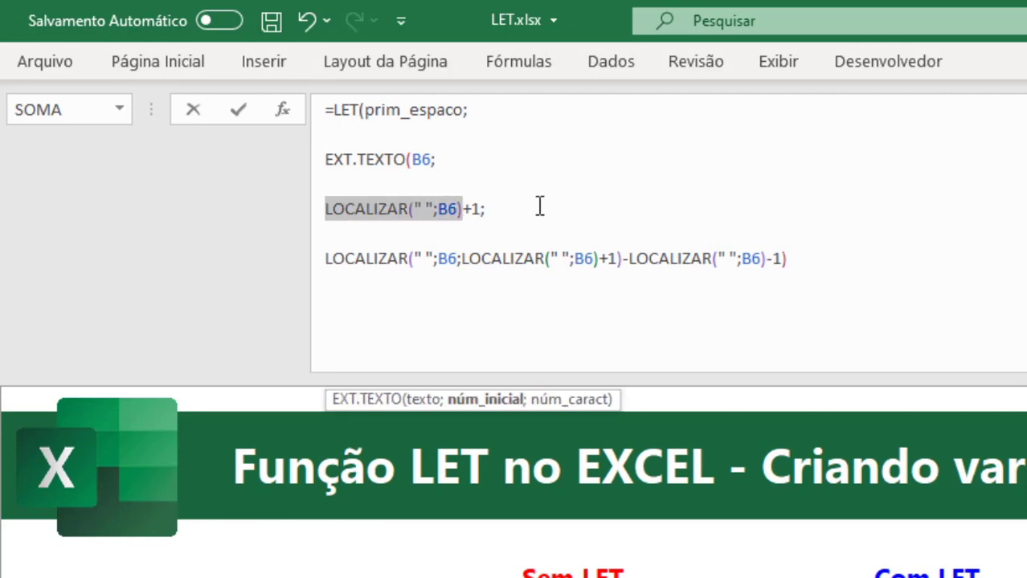
key("ctrl+c")
left_click(493, 110)
key("ctrl+v")
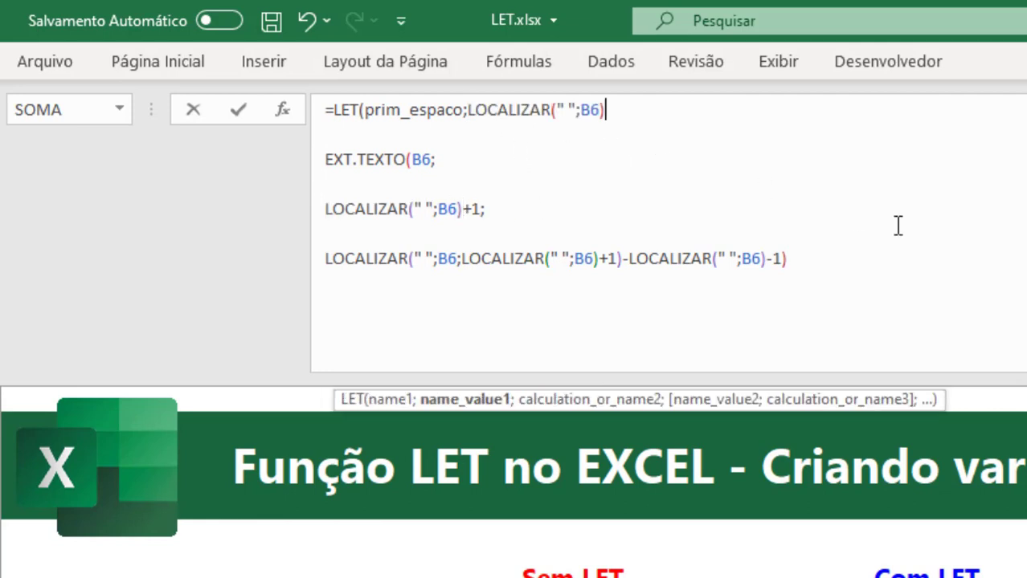
type(";")
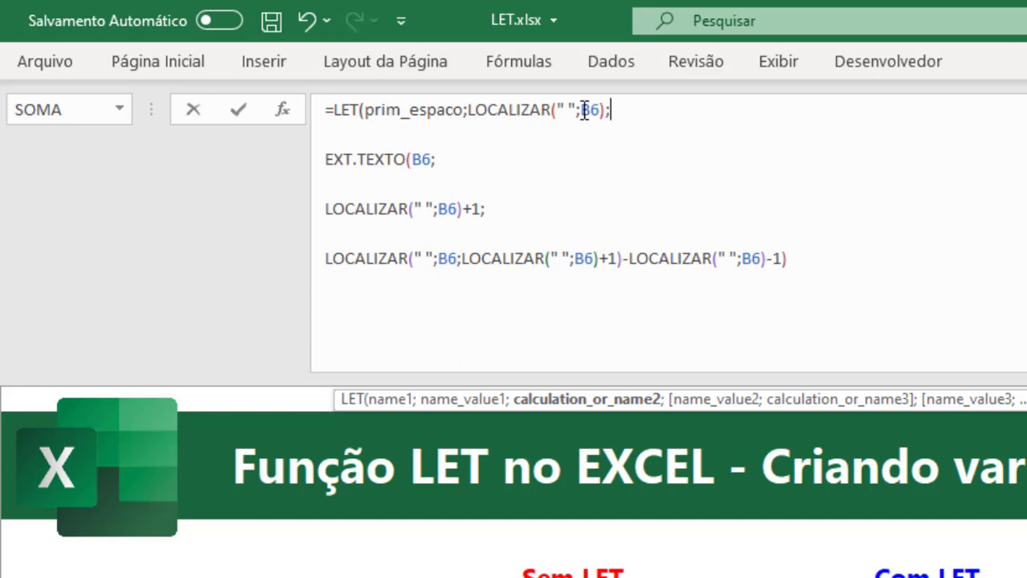
Step: Replace the three LOCALIZAR(" ";B6) occurrences inside EXT.TEXTO with the variable prim_espaco
double_click(403, 109)
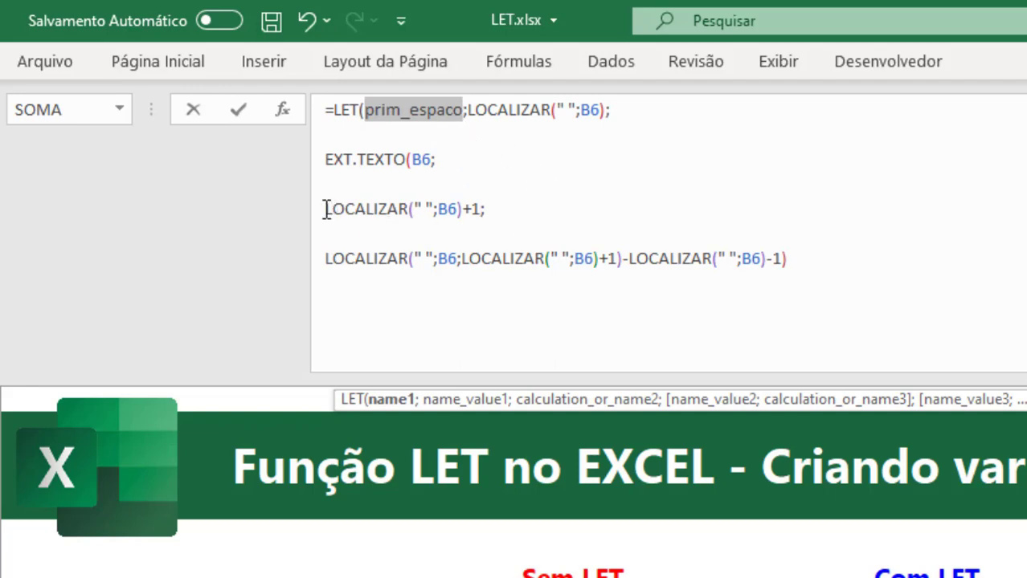
left_click_drag(325, 209, 466, 209)
type("prim_espaco")
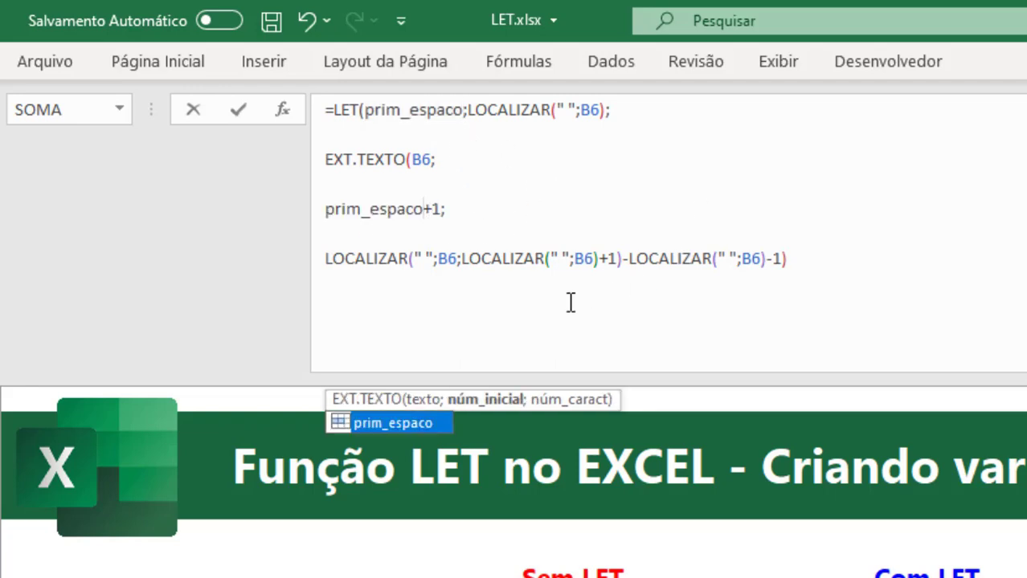
left_click_drag(462, 258, 603, 255)
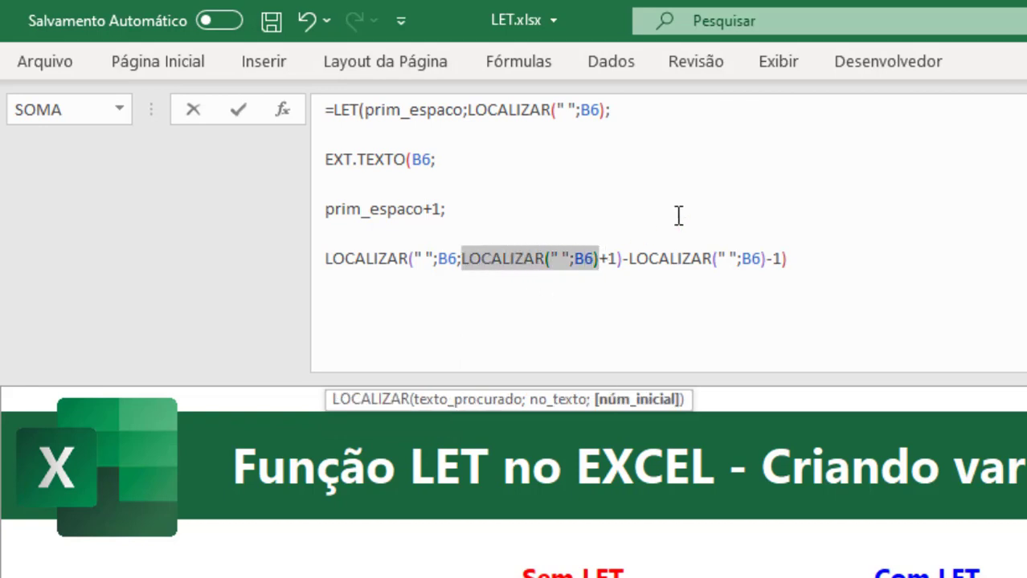
type("prim_espaco")
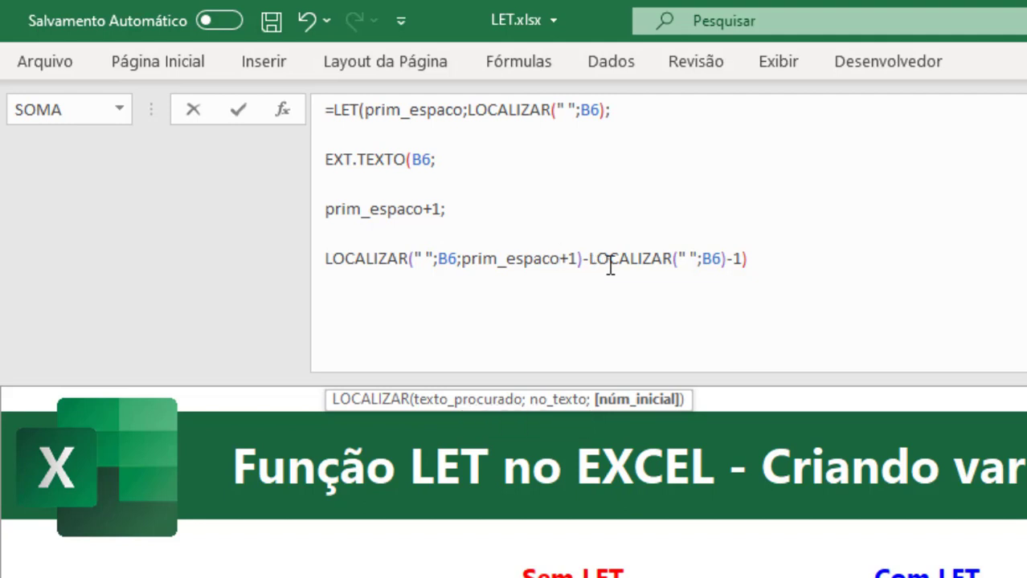
left_click_drag(589, 259, 727, 259)
type("prim_espaco")
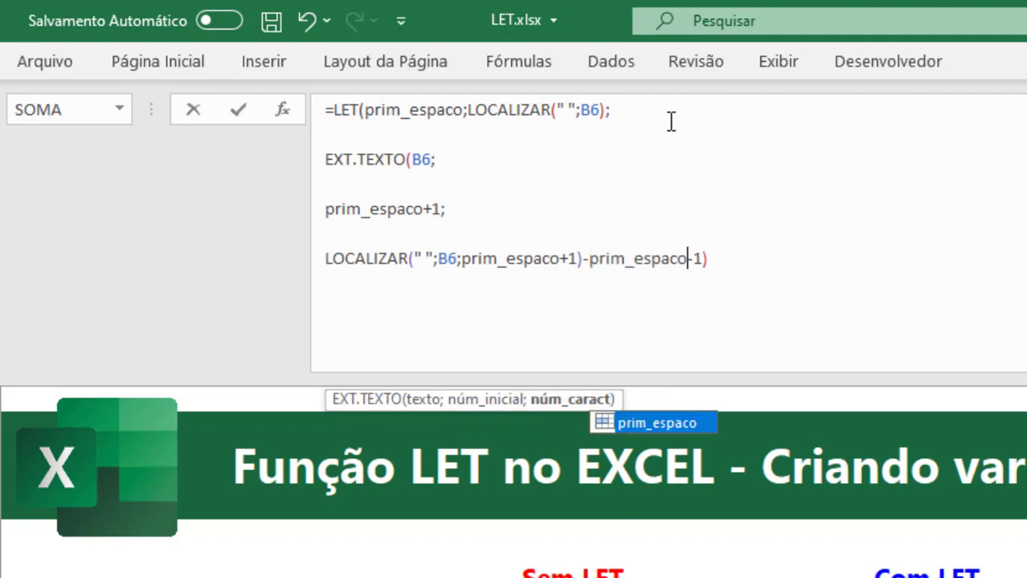
Step: Remove the line breaks so the whole LET formula sits on one line, and shrink the formula area to fit
left_click(715, 101)
key("Delete")
key("Delete")
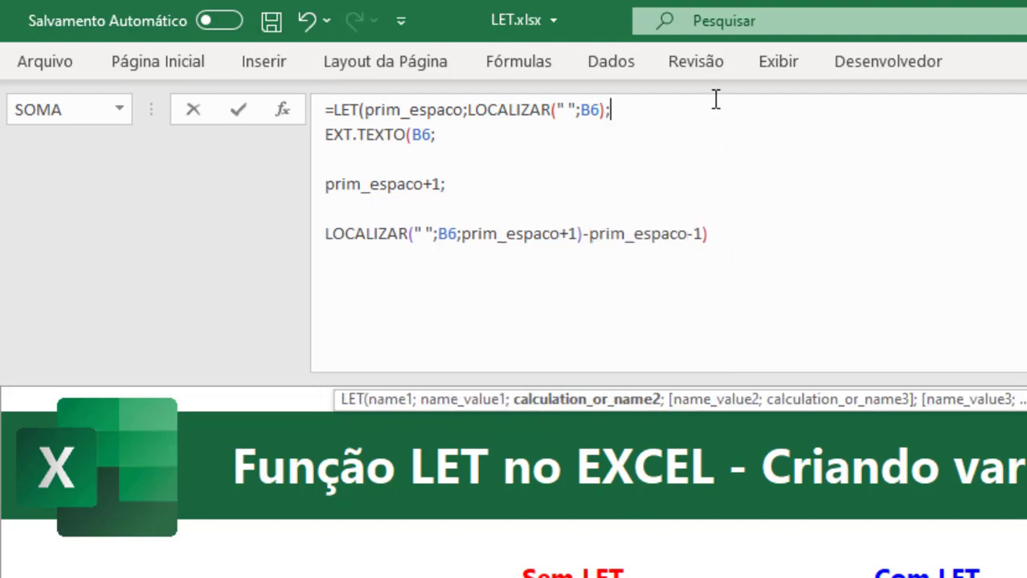
left_click(719, 105)
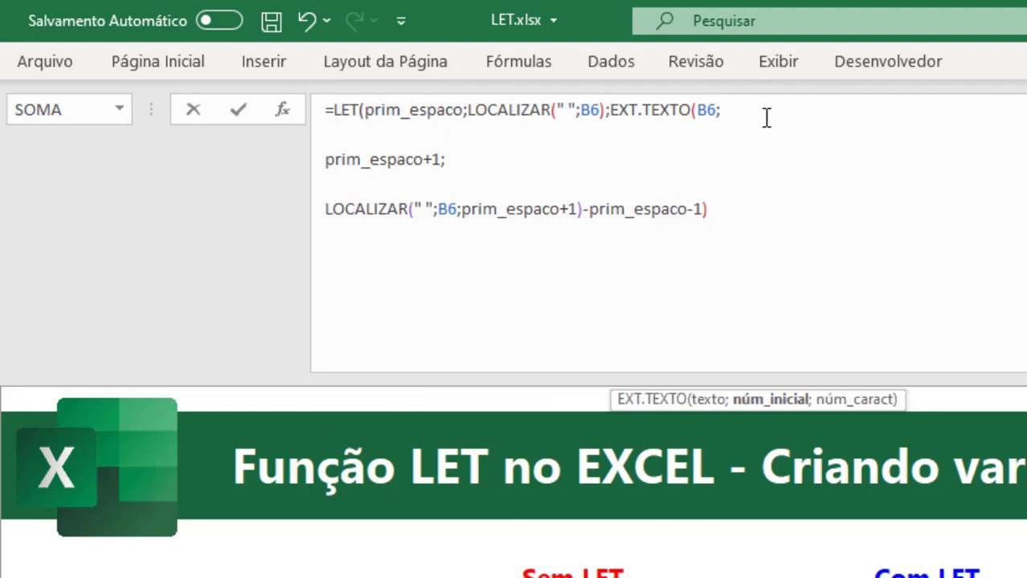
key("Delete")
key("Delete")
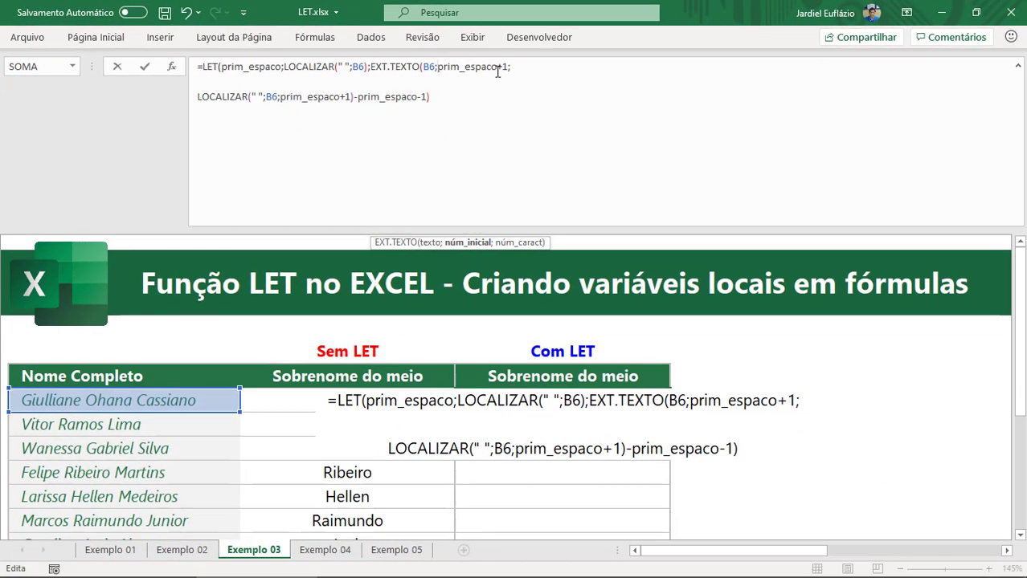
key("Delete")
key("Delete")
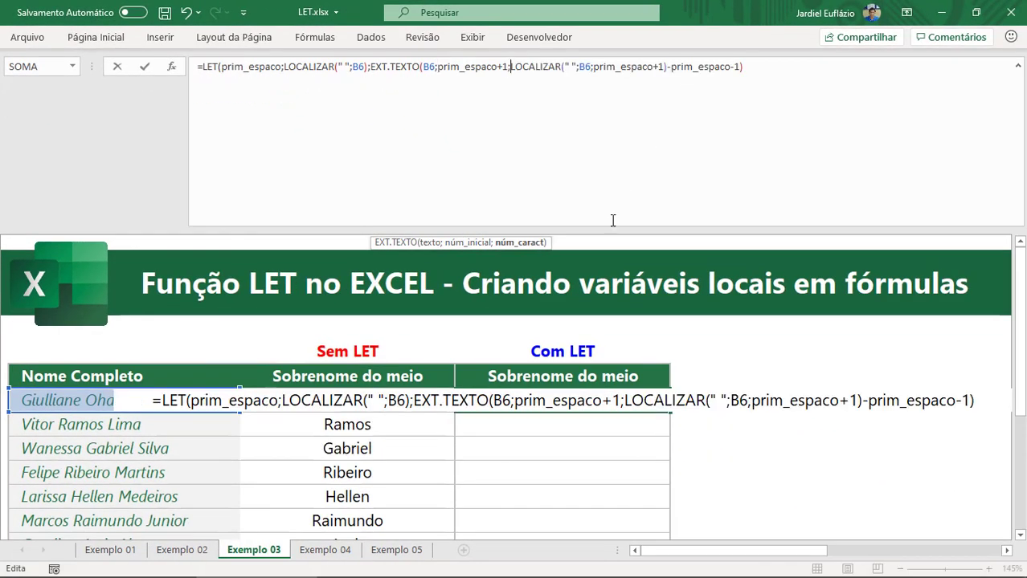
left_click_drag(610, 227, 597, 89)
Step: Add the missing closing parenthesis to the LET function and enter the formula in D6
key("Return")
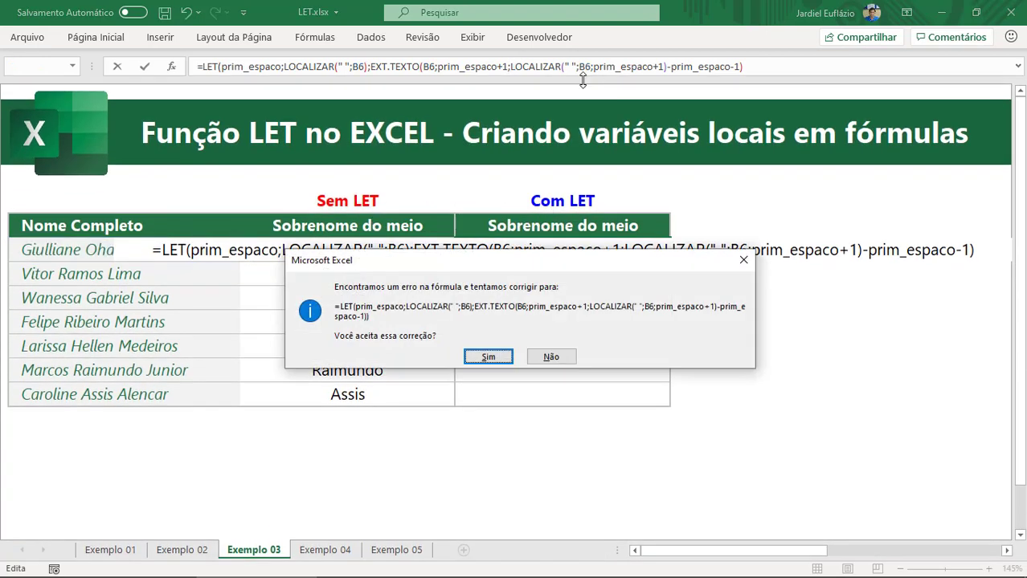
key("Escape")
key("Return")
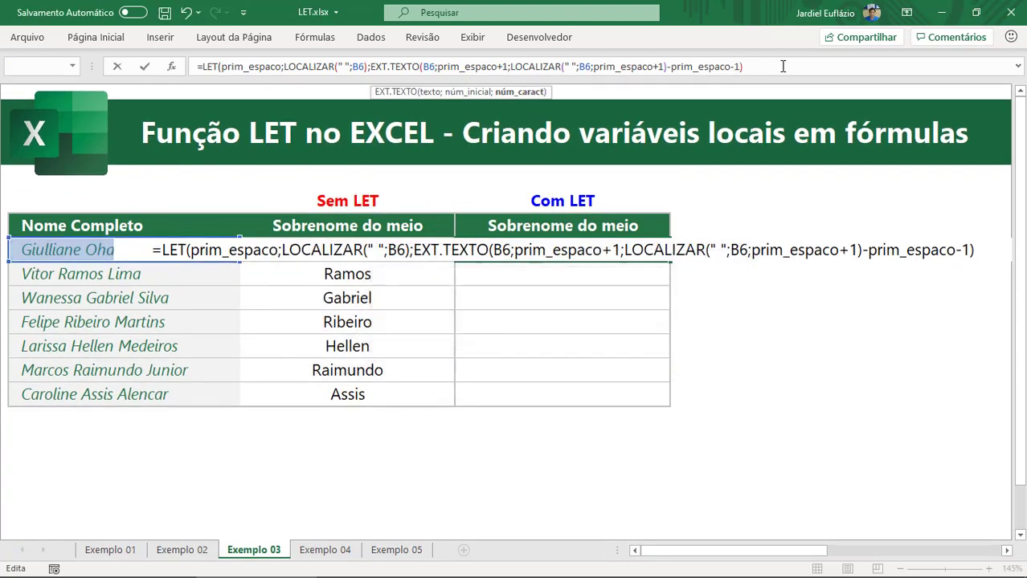
type(")")
key("Return")
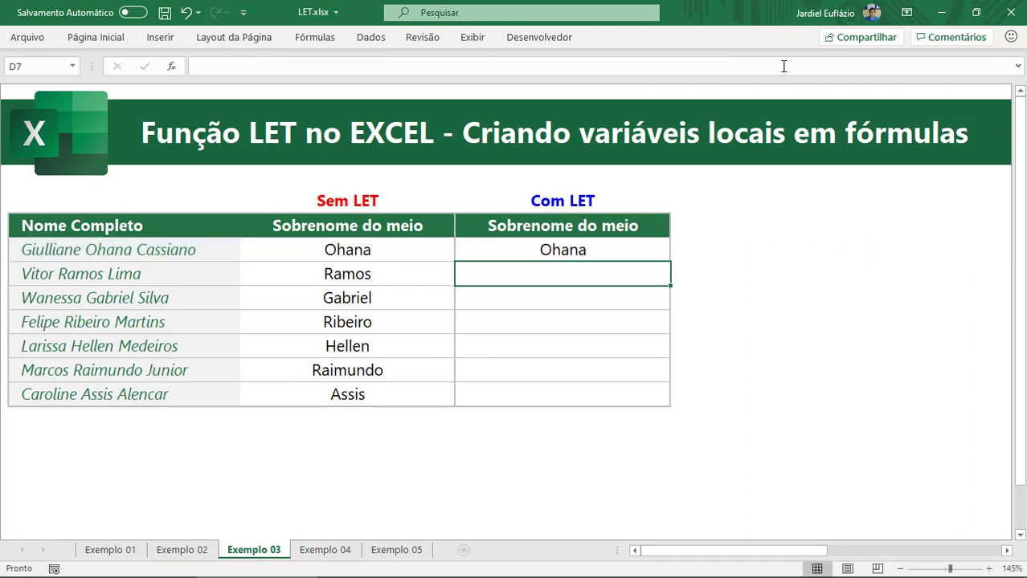
Step: Fill the LET formula in D6 down to D12 without formatting, enlarging the formula area to show it
left_click_drag(694, 78, 689, 116)
left_click(614, 275)
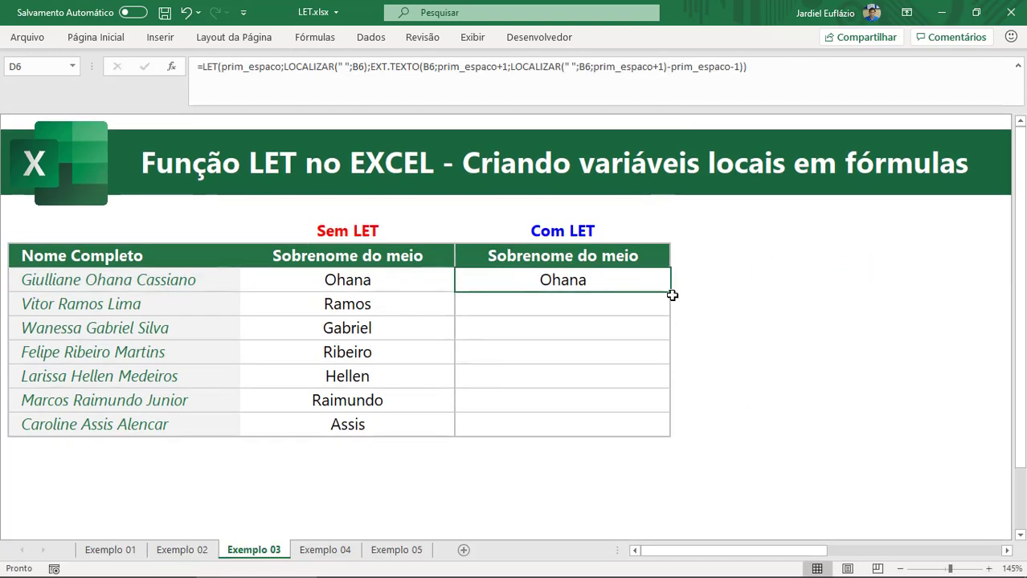
left_click_drag(672, 293, 672, 434)
left_click(680, 446)
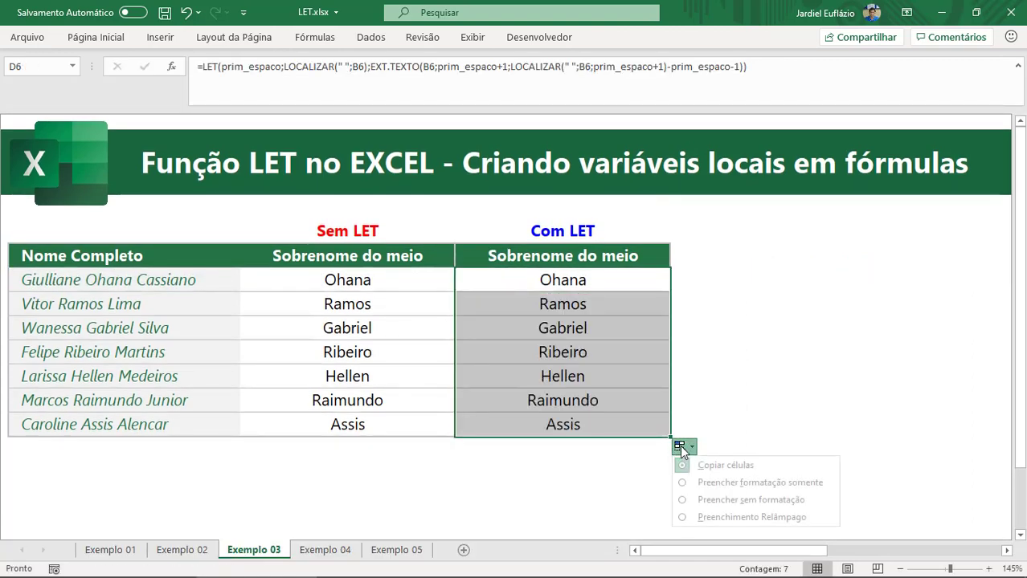
left_click(735, 502)
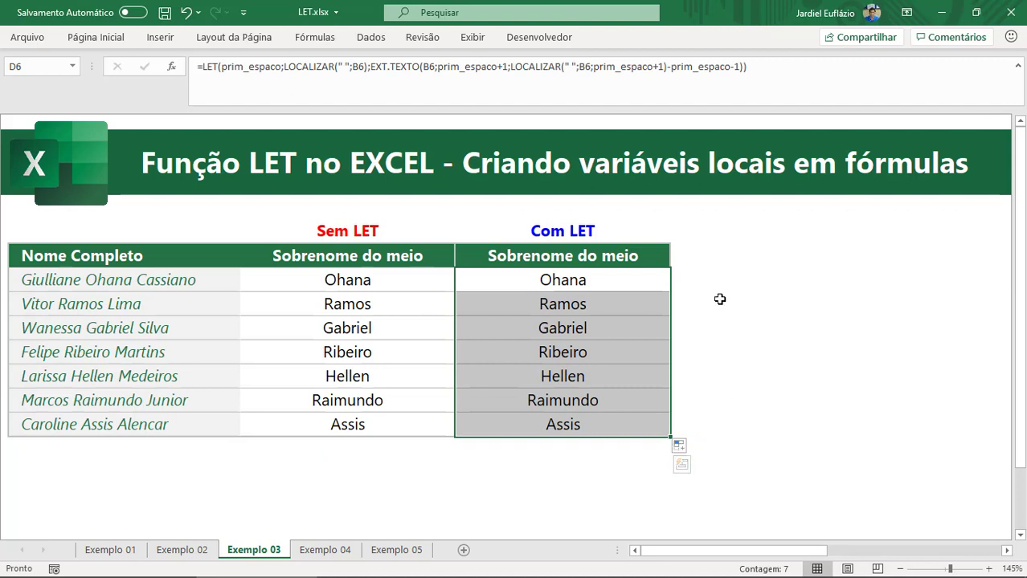
Step: Check both middle-surname columns against each other with =D6=C6 filled through E6:E12, and clear those check cells
left_click(714, 270)
type("=")
left_click(619, 281)
type("=")
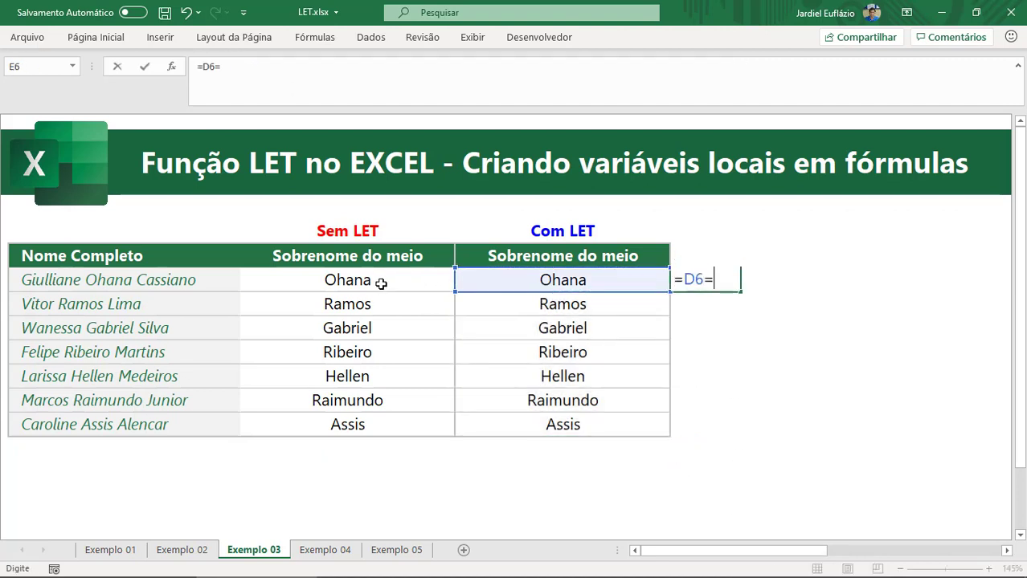
left_click(383, 281)
key("Return")
left_click_drag(728, 279, 729, 424)
key("ctrl+d")
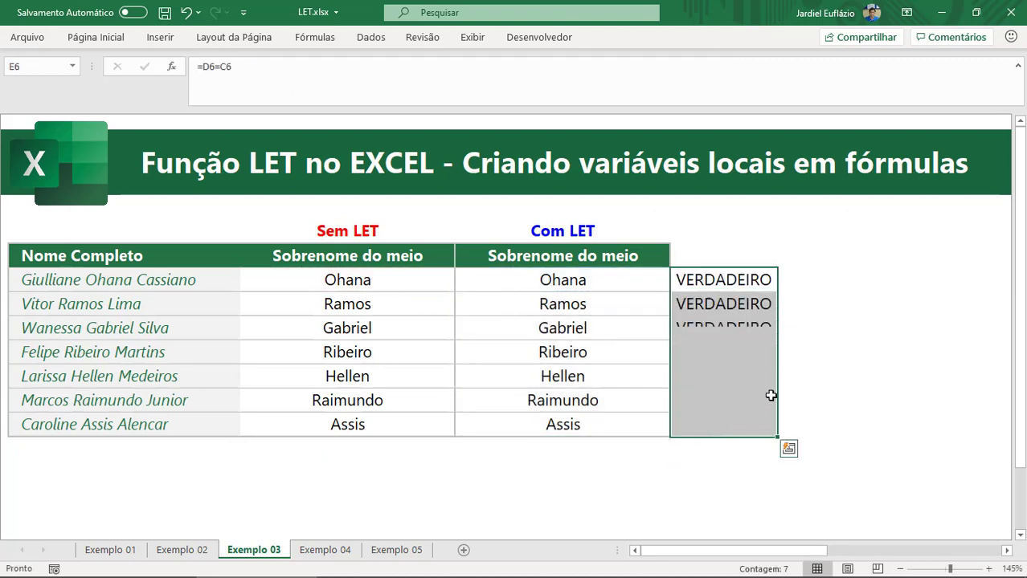
key("Delete")
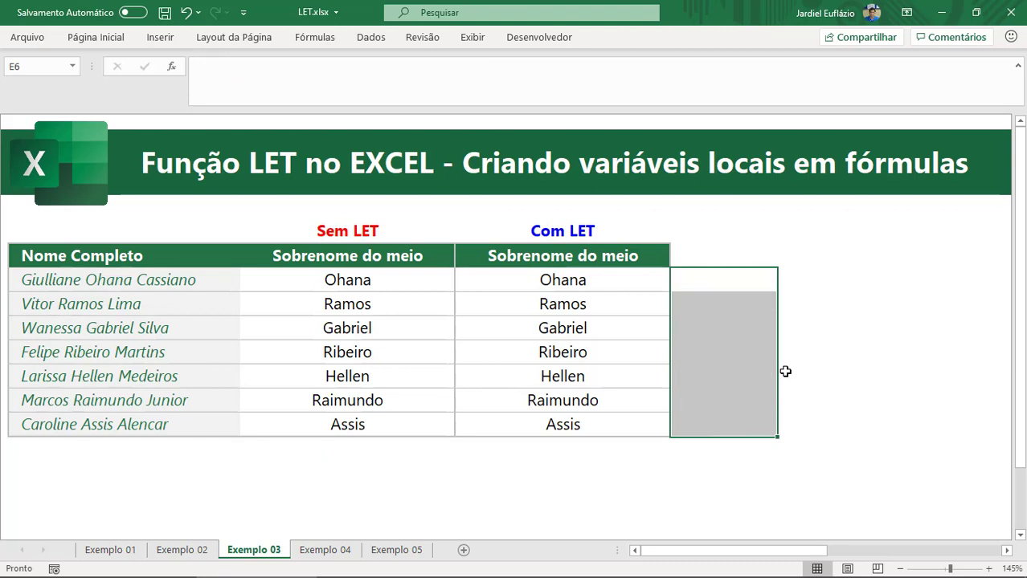
Step: Remove the line breaks from the EXT.TEXTO formula in C6 so it sits on one line
left_click(409, 287)
left_click_drag(371, 110, 363, 187)
key("F2")
left_click(312, 66)
key("Delete")
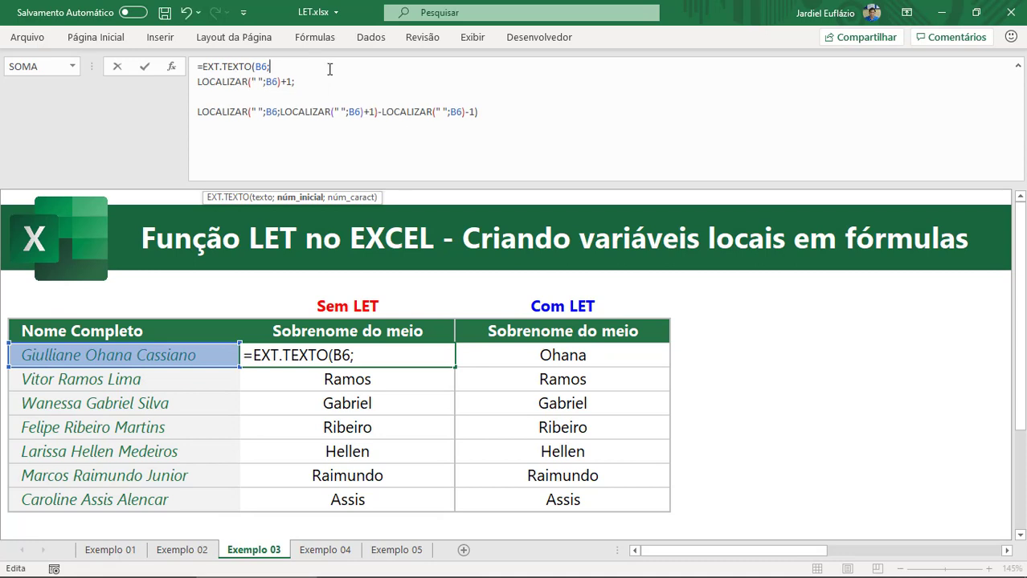
key("Delete")
key("Delete")
key("Delete")
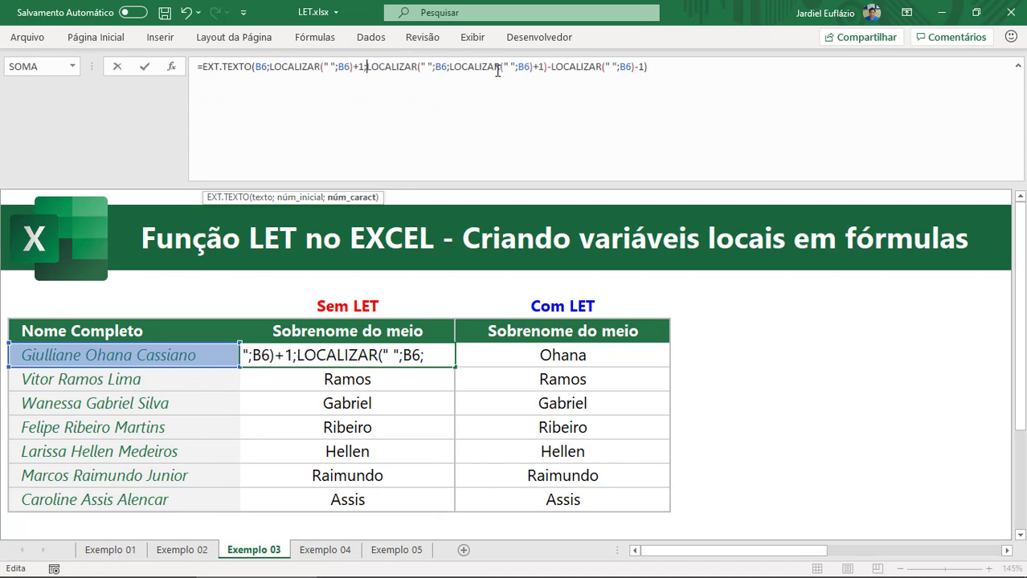
key("Return")
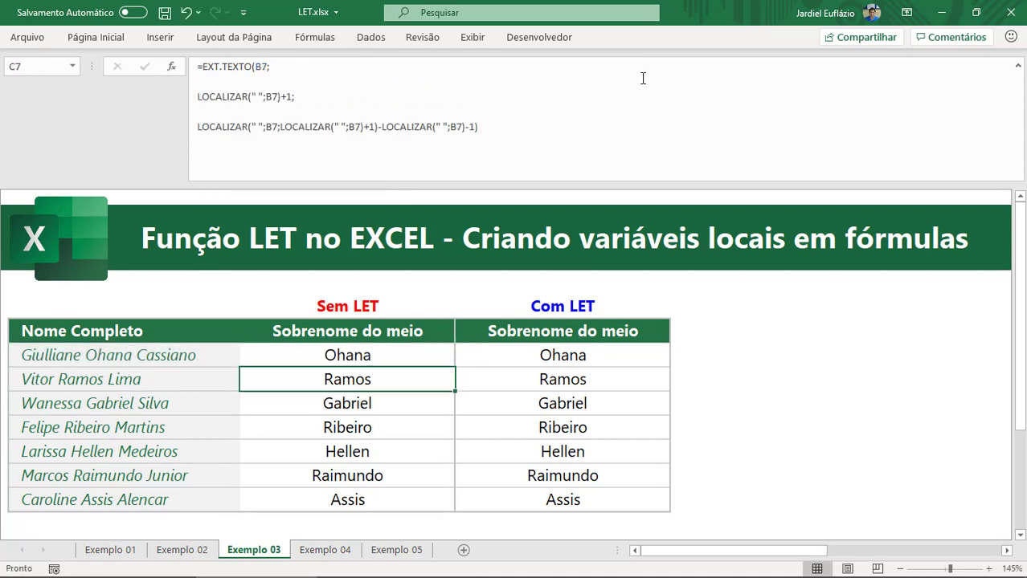
Step: Compare the formula in C6 with D6's LET formula, examining each argument and where prim_espaco is reused
left_click(424, 352)
left_click(540, 355)
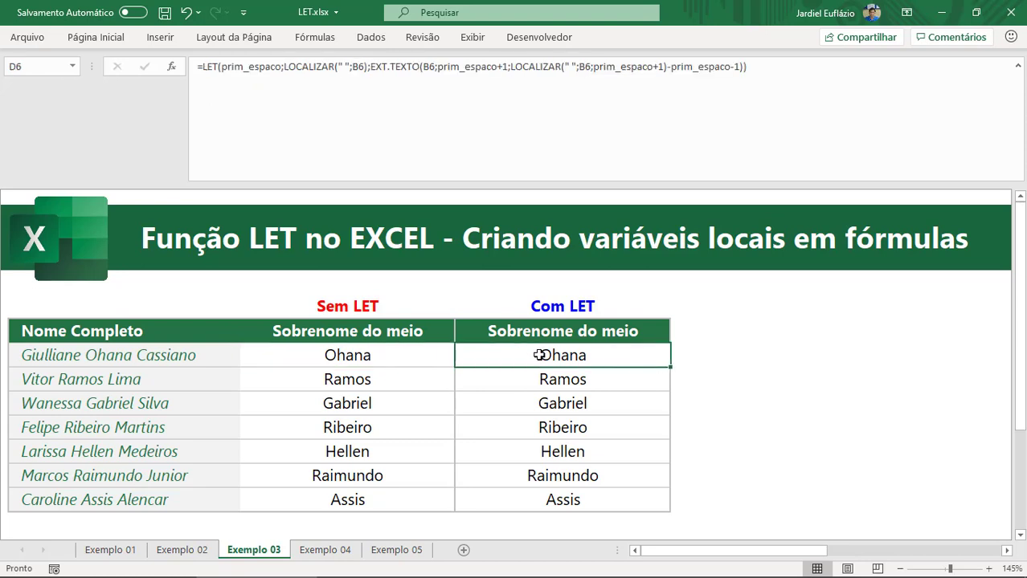
left_click(268, 70)
left_click_drag(767, 67, 202, 69)
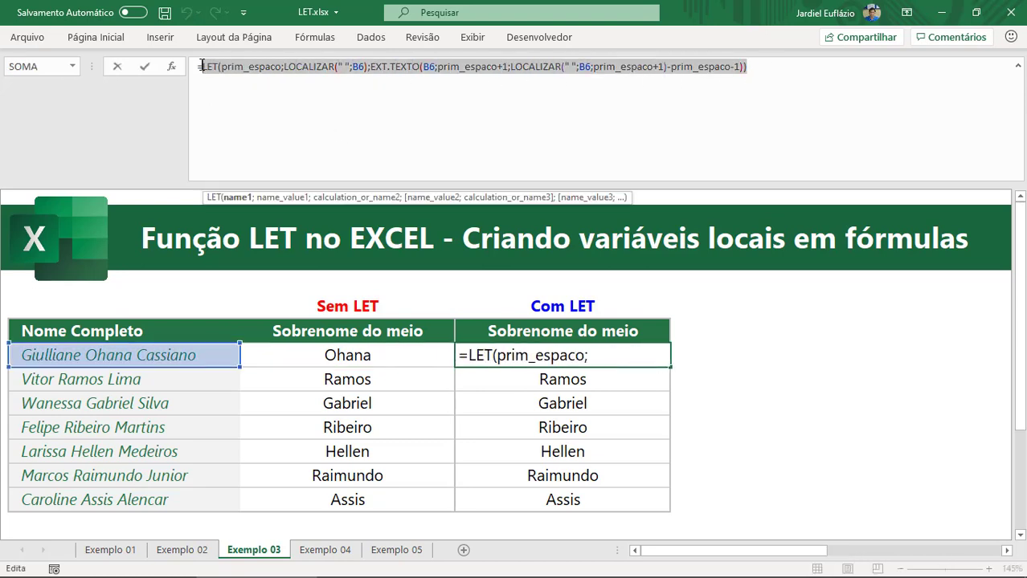
left_click(373, 95)
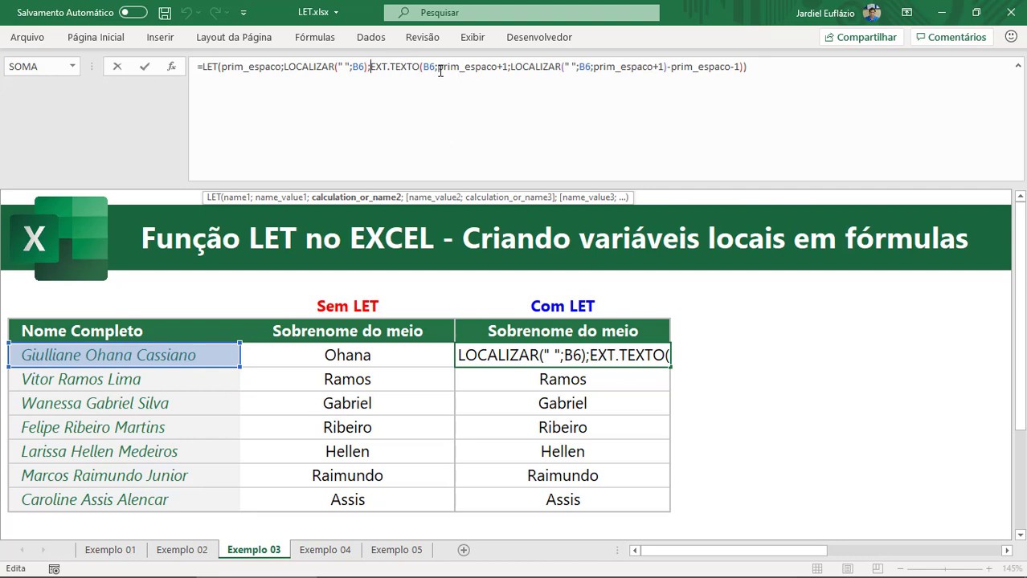
left_click_drag(439, 69, 499, 67)
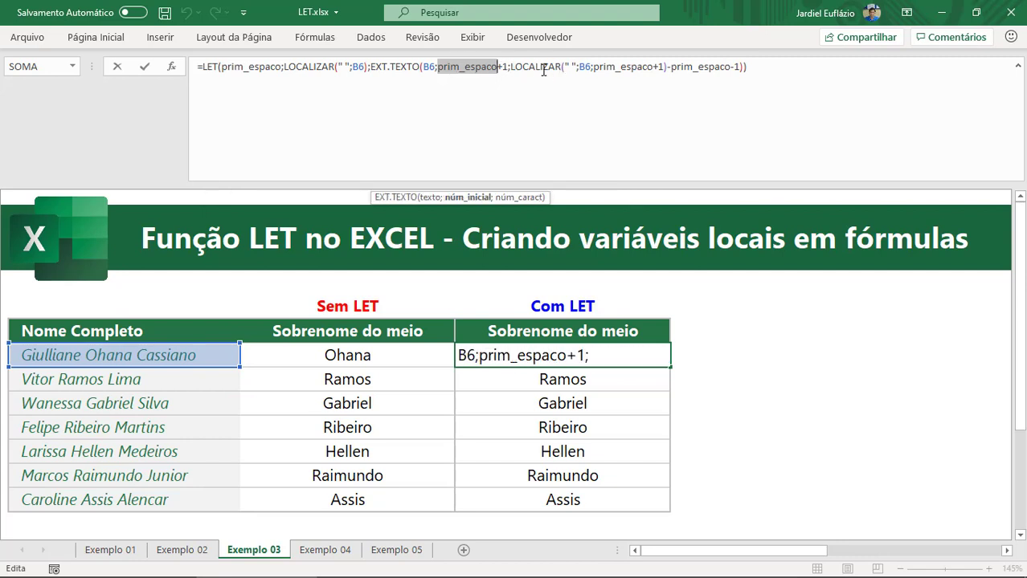
left_click_drag(593, 67, 665, 67)
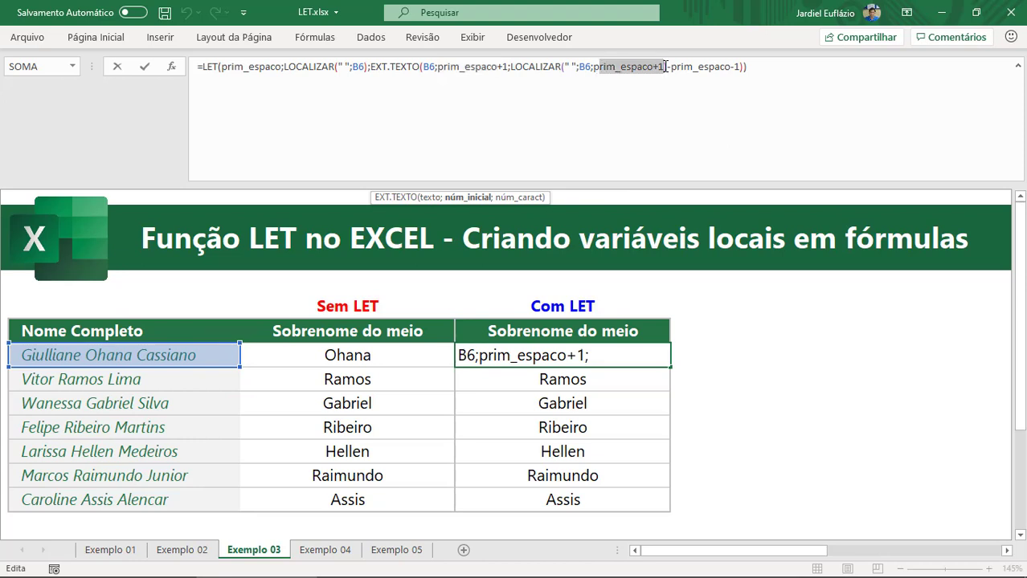
left_click(572, 70)
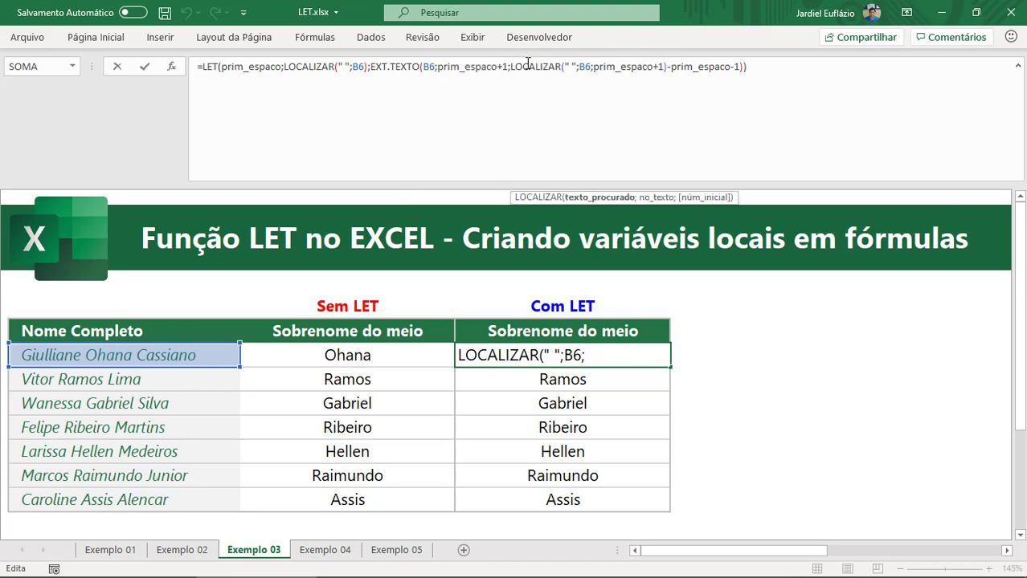
left_click_drag(714, 68, 689, 69)
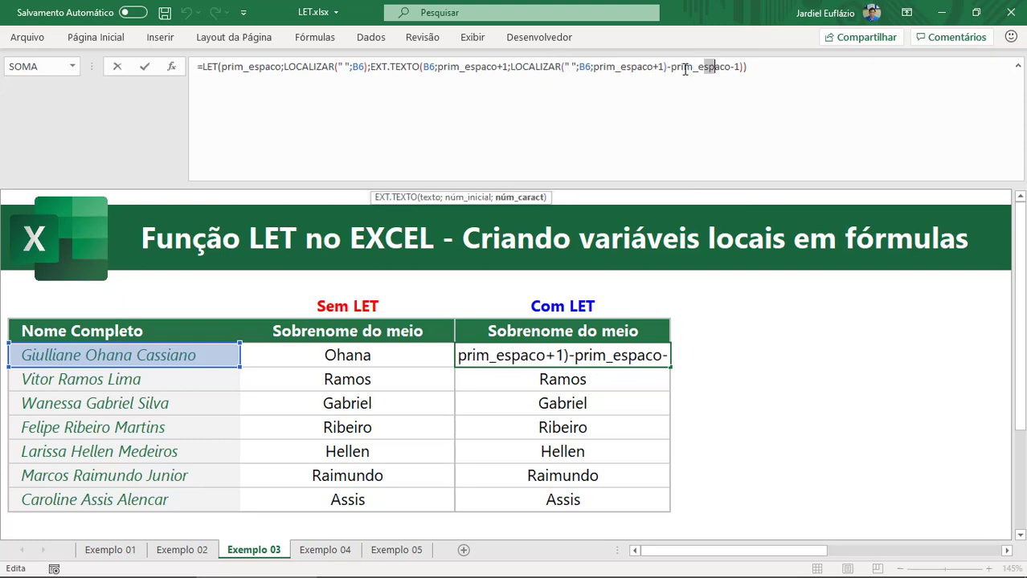
key("Escape")
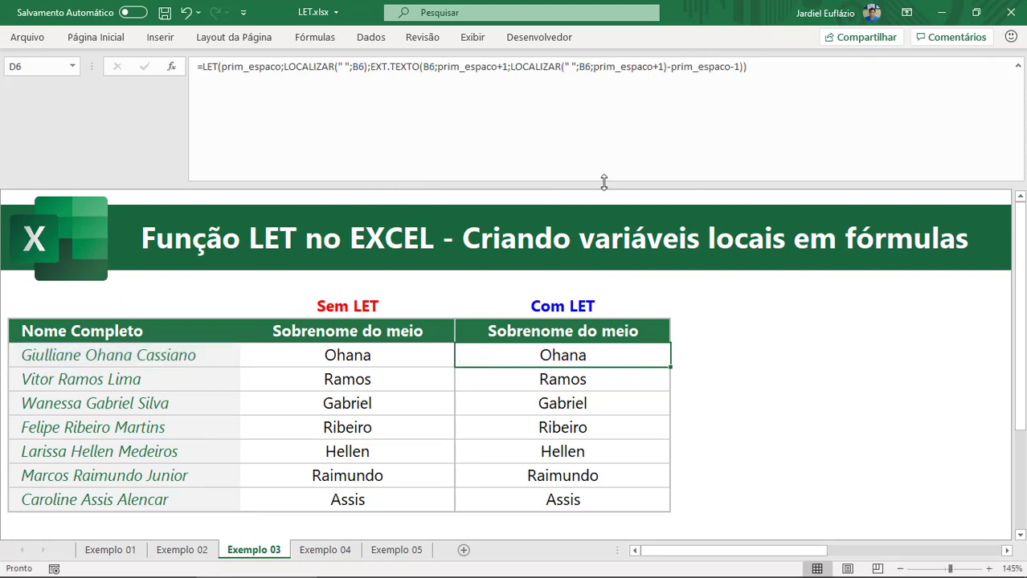
Step: Shrink the formula area and review the prim_espaco definition and its three uses in D6's LET formula
left_click_drag(603, 182, 600, 102)
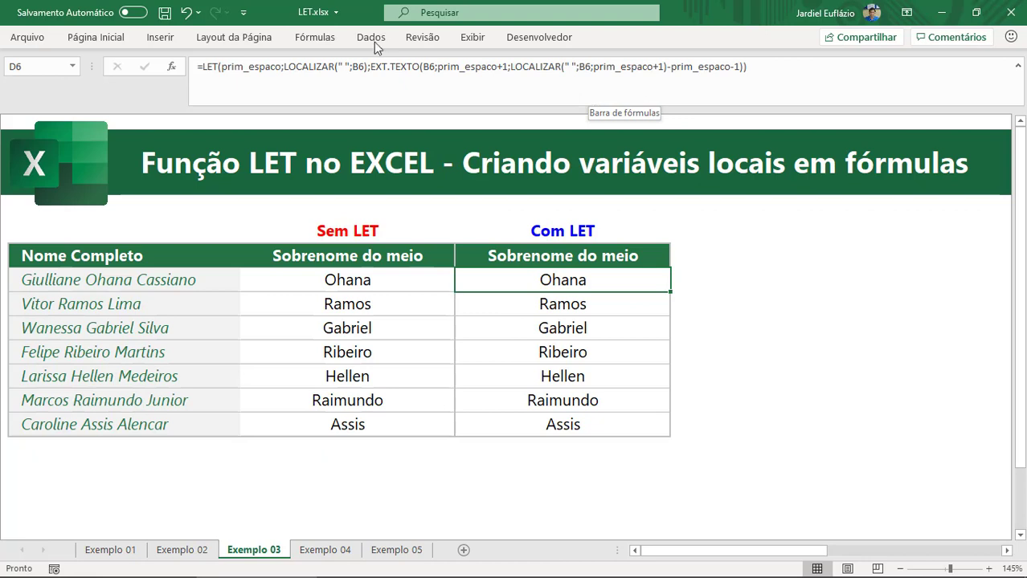
left_click_drag(223, 67, 281, 70)
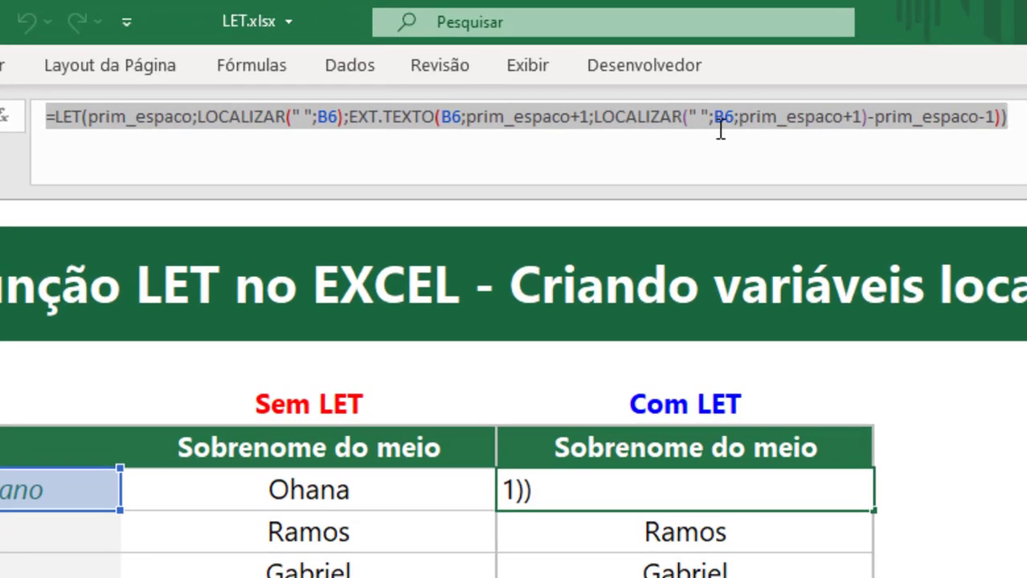
left_click(575, 67)
left_click(536, 121)
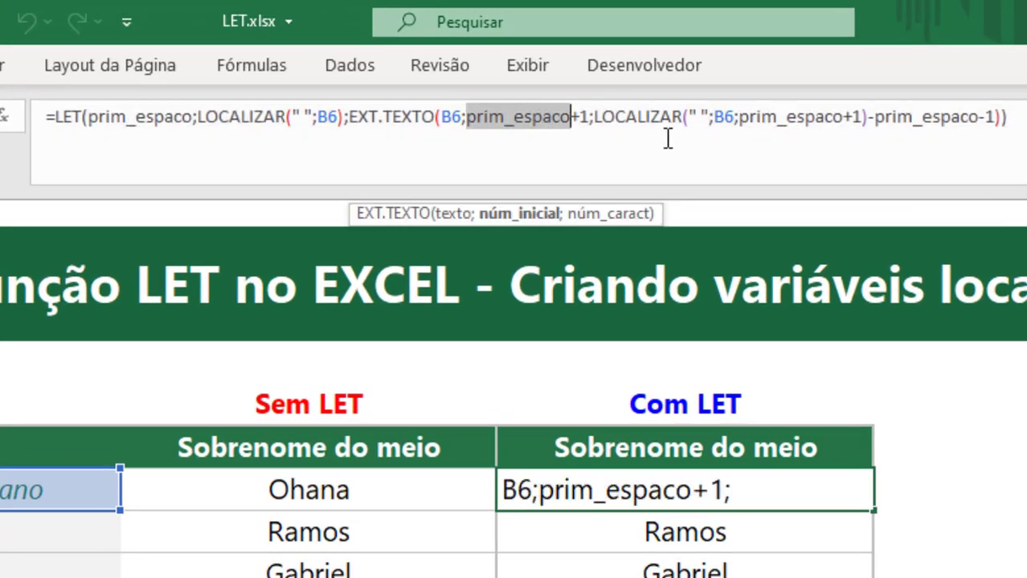
left_click(796, 119)
double_click(933, 119)
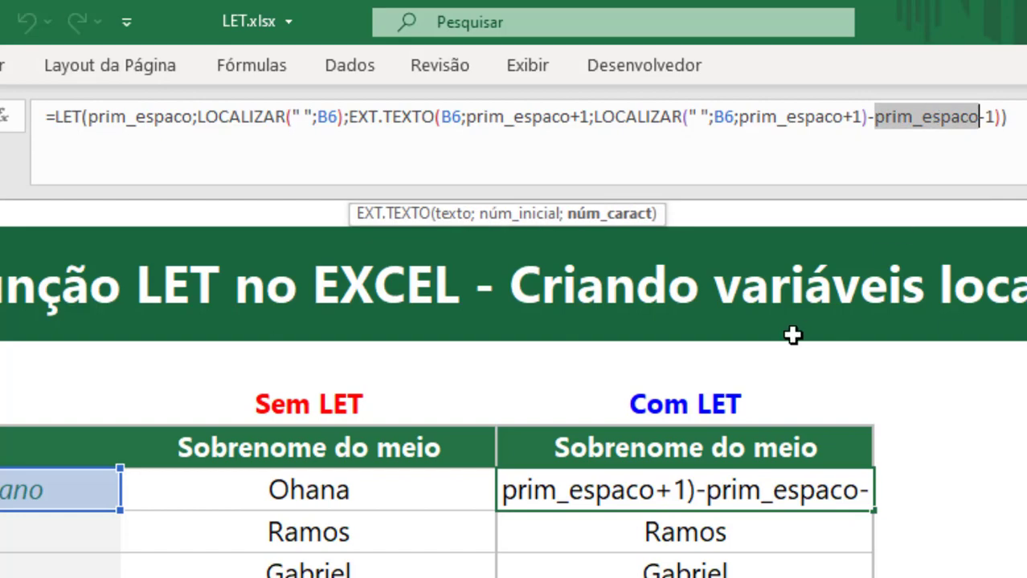
key("Return")
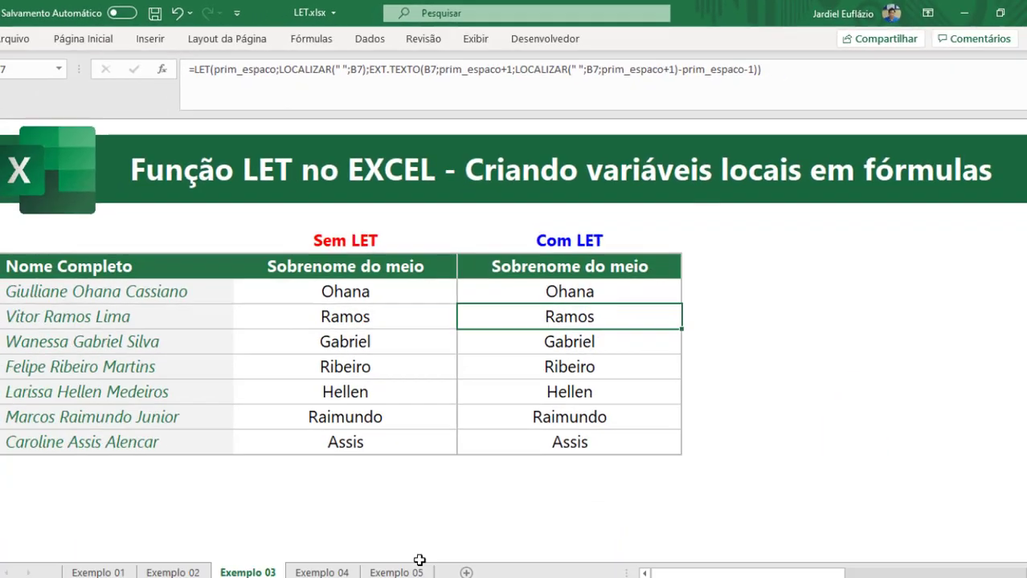
Step: Open the Exemplo 04 sheet, review the Data/Hora entries in B6:B12, and select C6
left_click(321, 573)
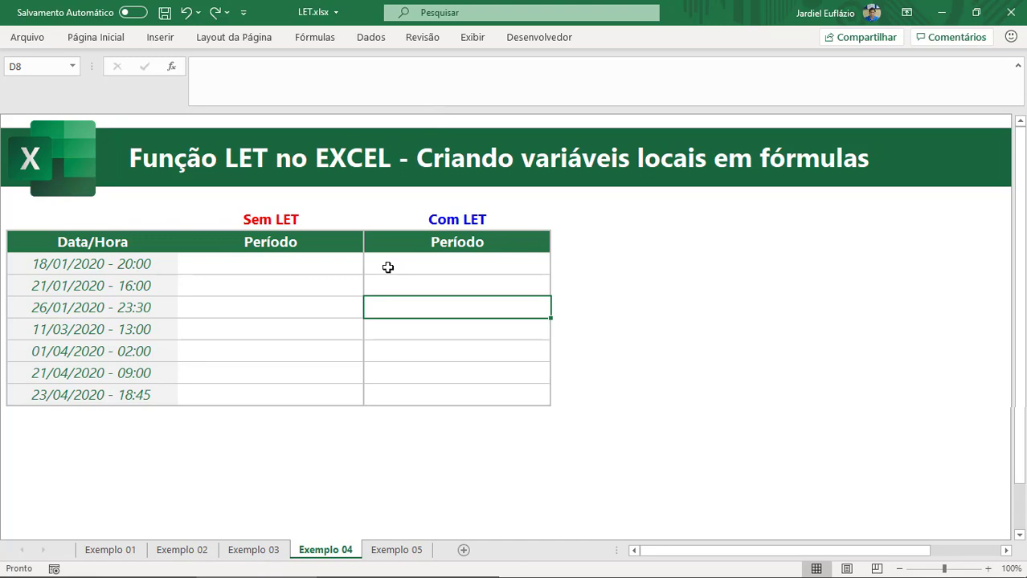
left_click(270, 264)
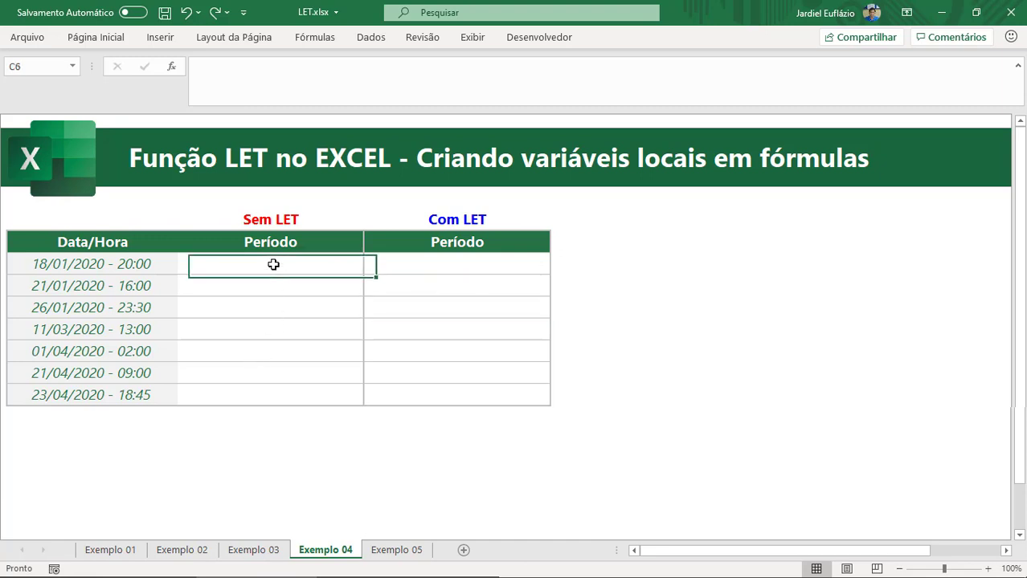
left_click_drag(143, 264, 119, 390)
left_click(145, 264)
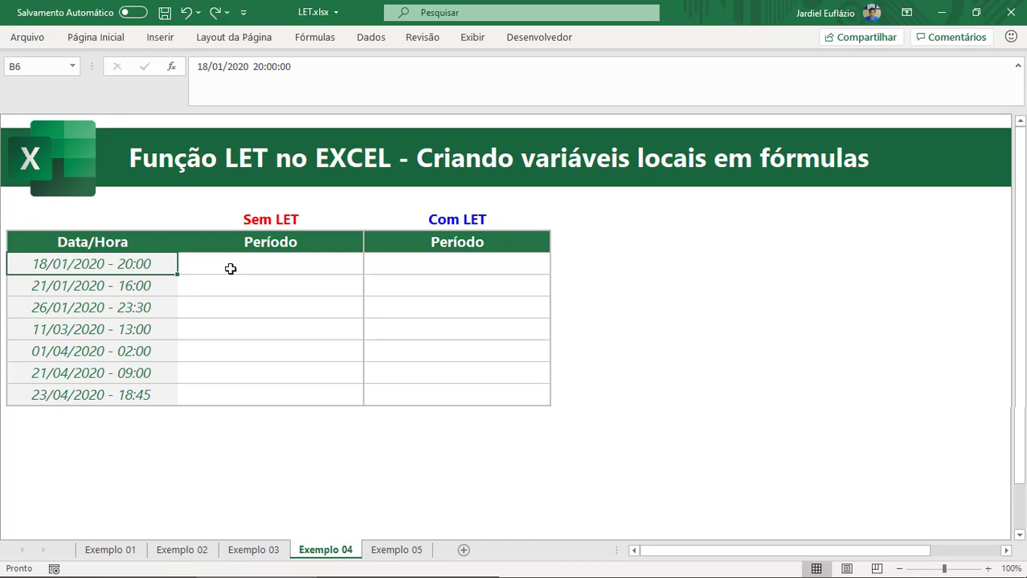
left_click(261, 265)
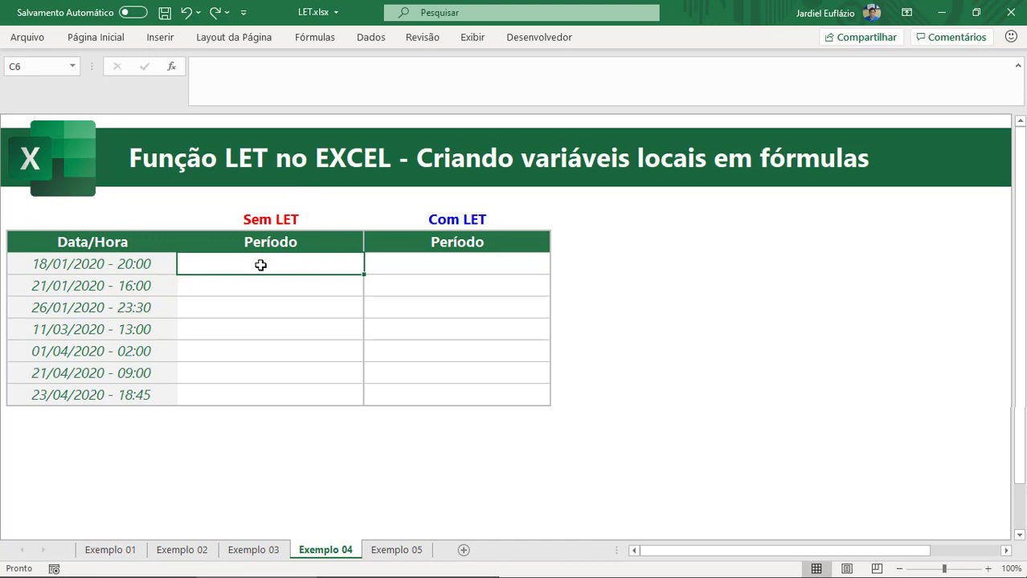
type("=INCLINAÇÃO(")
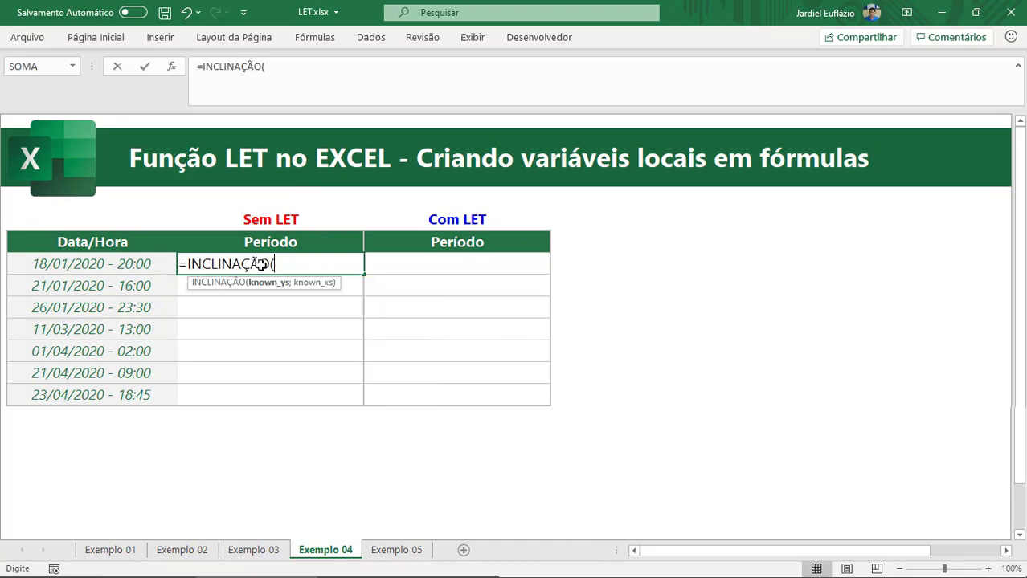
key("Escape")
type("=")
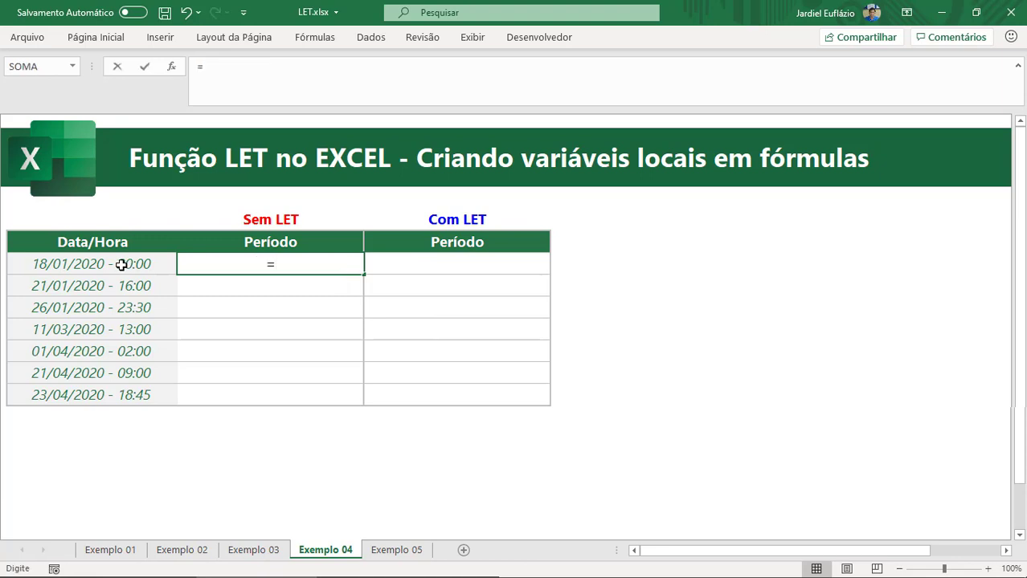
type("int")
key("Escape")
key("Escape")
Step: Enter =B6-INT(B6) in C6 to extract only the time from the date and time
type("=")
left_click(121, 264)
type("-int")
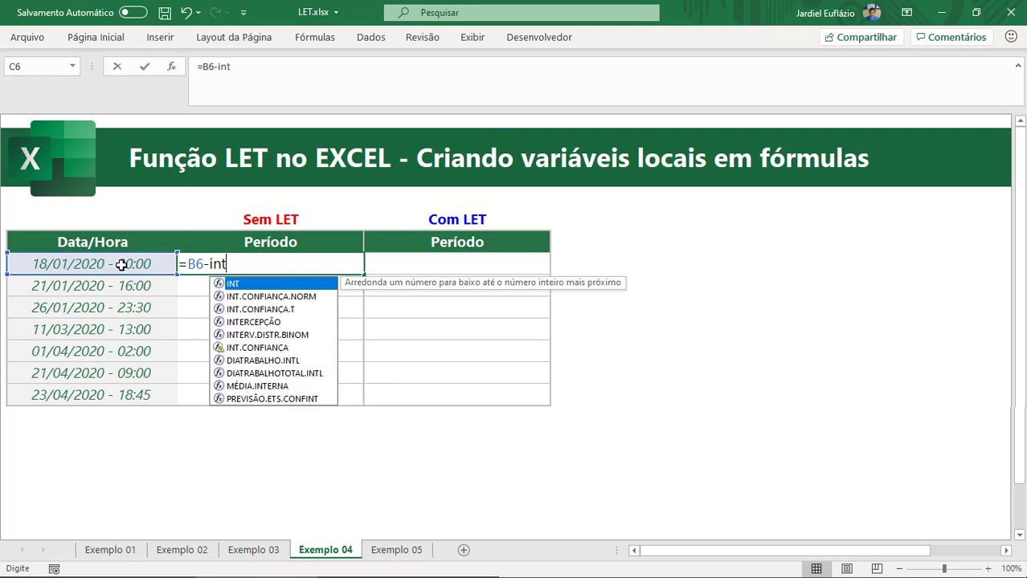
key("Tab")
left_click(120, 264)
type(")")
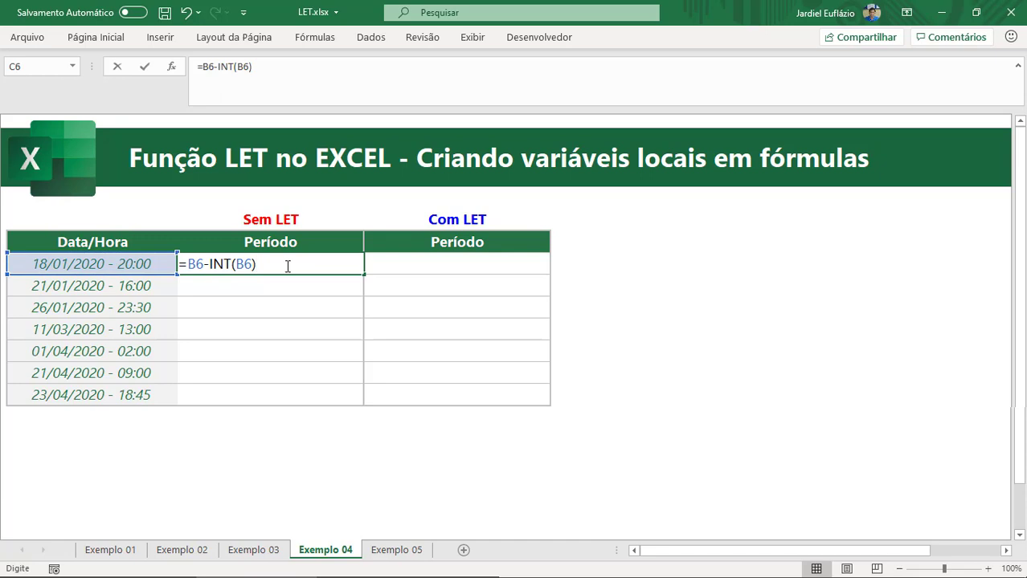
key("Return")
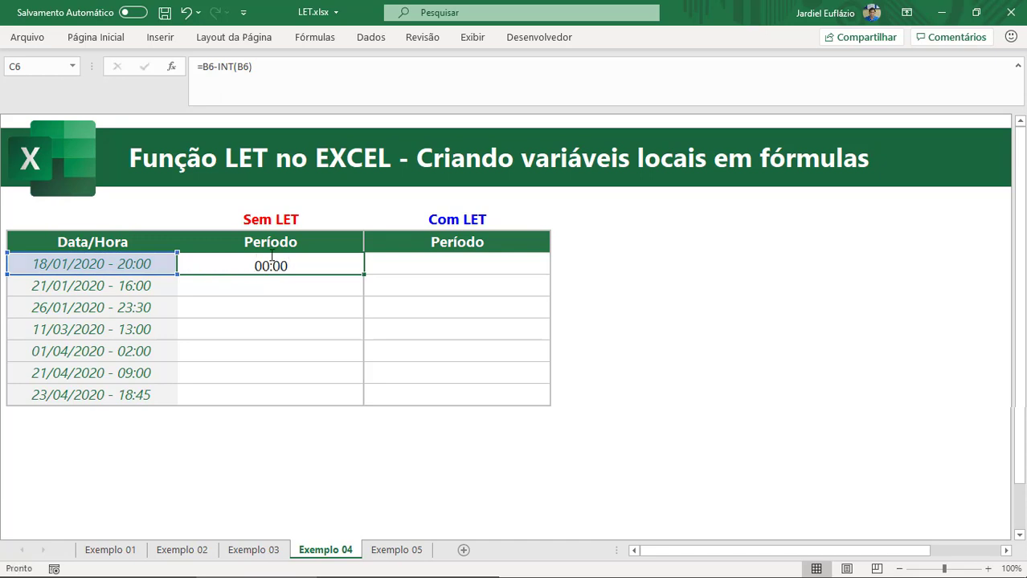
Step: Copy the time formula from C6 and paste it down through C12
left_click(270, 264)
key("ctrl+c")
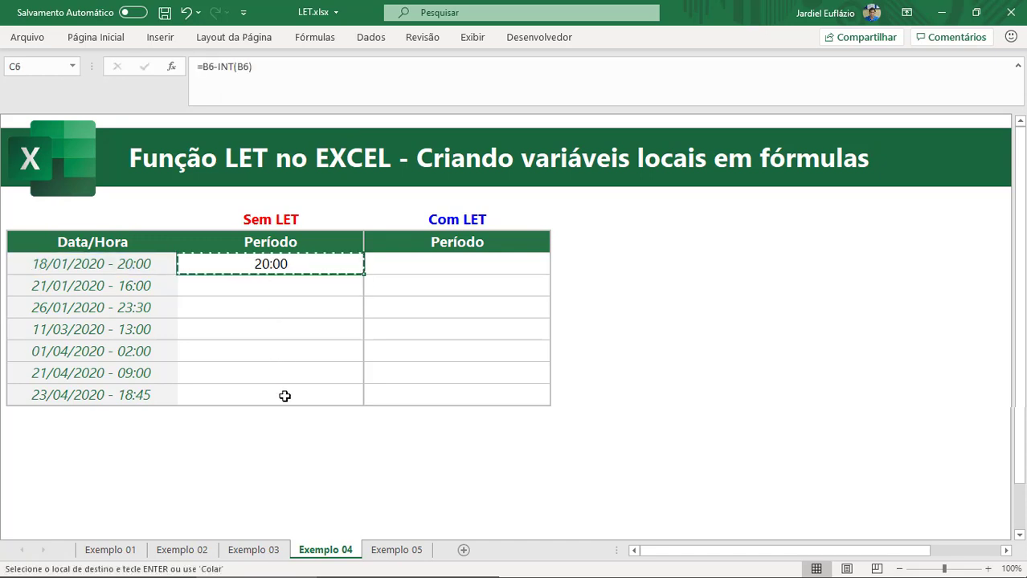
left_click(284, 394, "shift")
right_click(283, 393)
left_click(367, 231)
key("Escape")
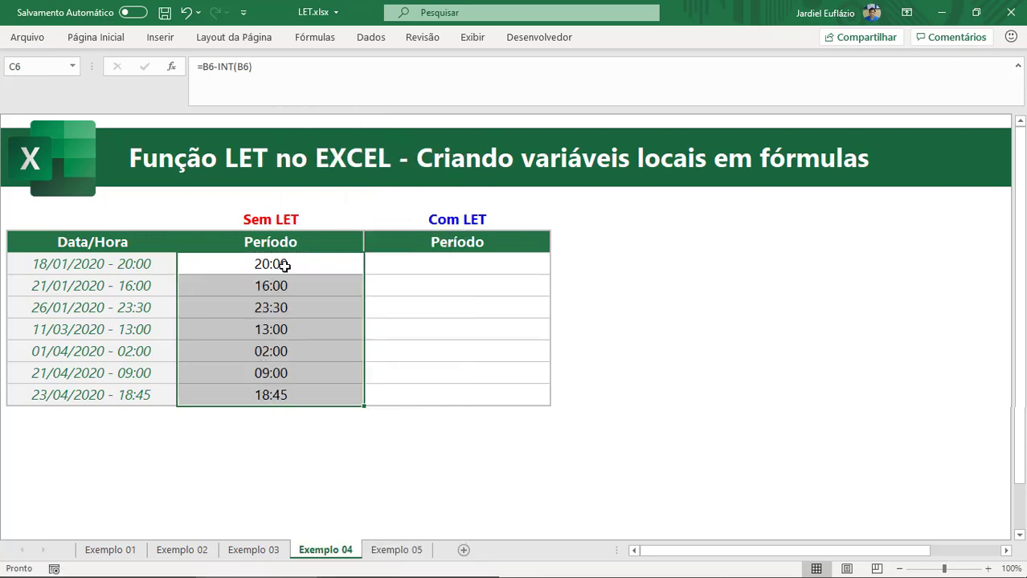
Step: Clear the copied time formulas from C7:C12, keeping only the one in C6
left_click(284, 265)
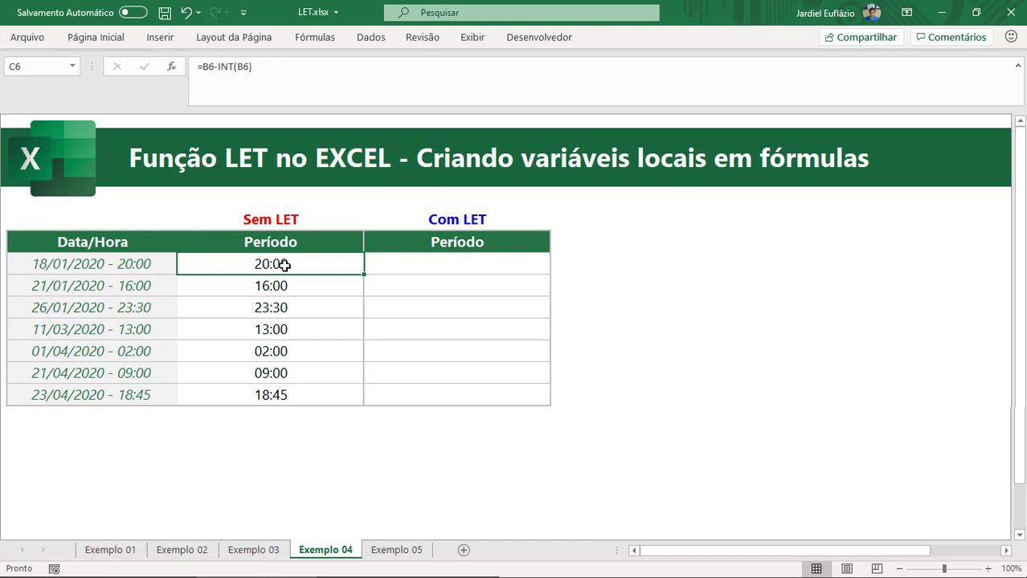
left_click_drag(311, 287, 320, 392)
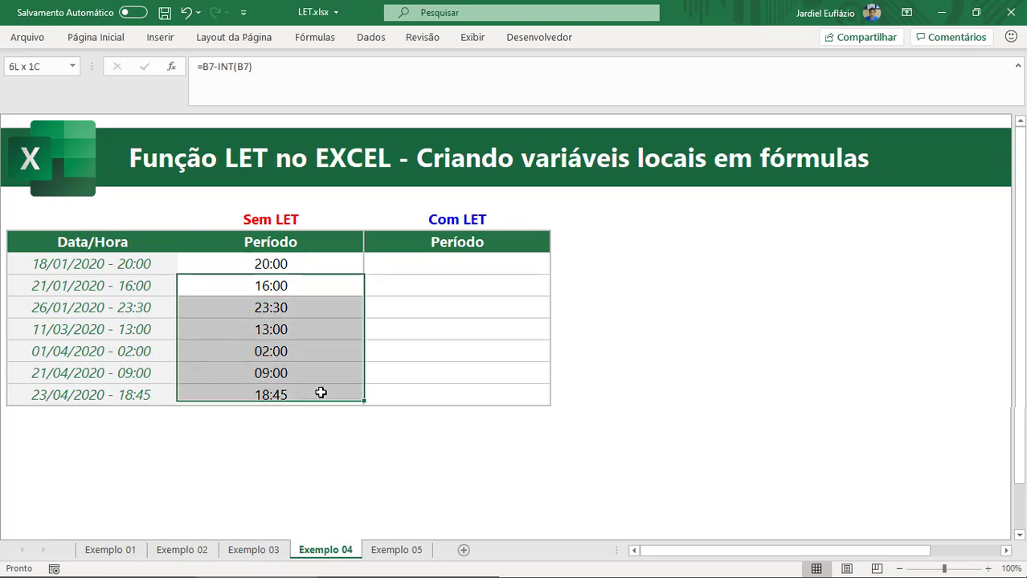
key("Delete")
Step: Rebuild C6's formula with SE, returning "noturno" when B6-INT(B6) is greater than 18/24
left_click(269, 261)
left_click(255, 74)
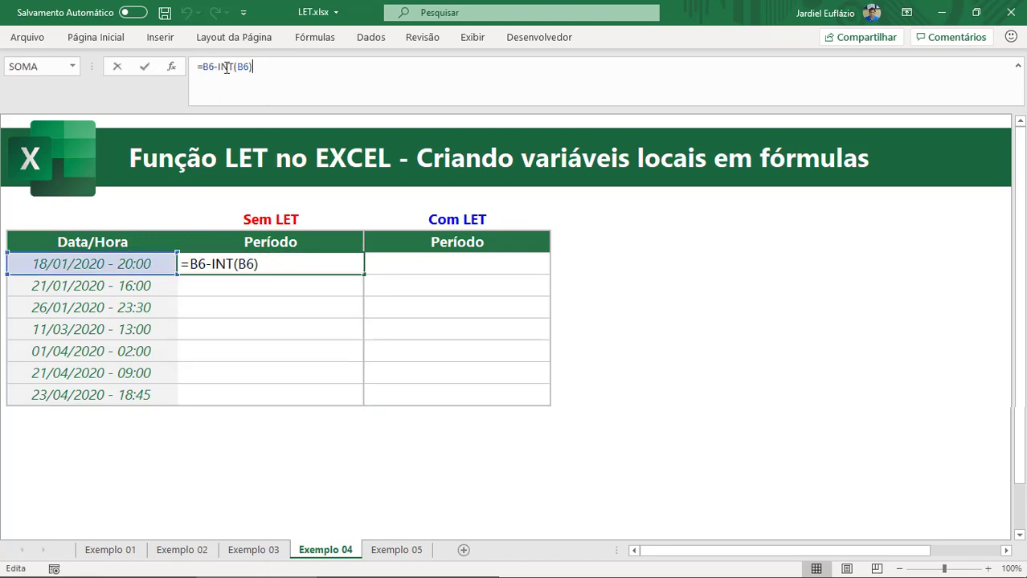
left_click_drag(202, 67, 328, 67)
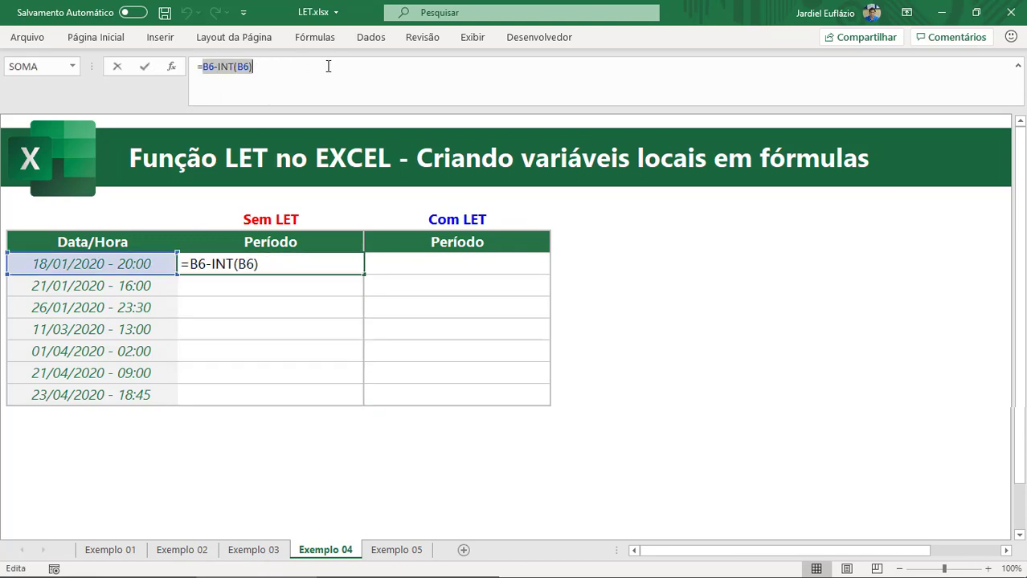
key("BackSpace")
type("se")
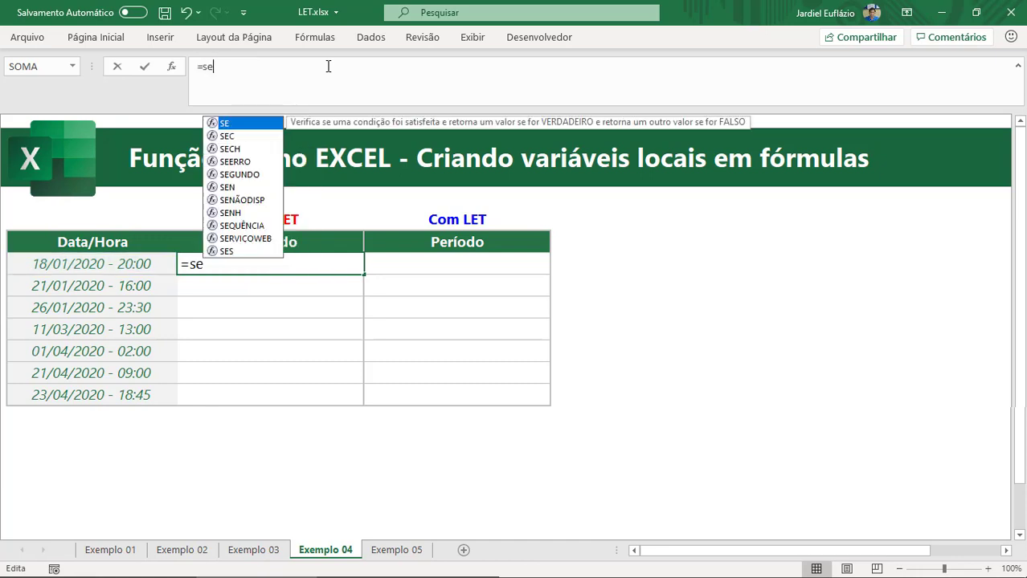
key("Tab")
key("ctrl+v")
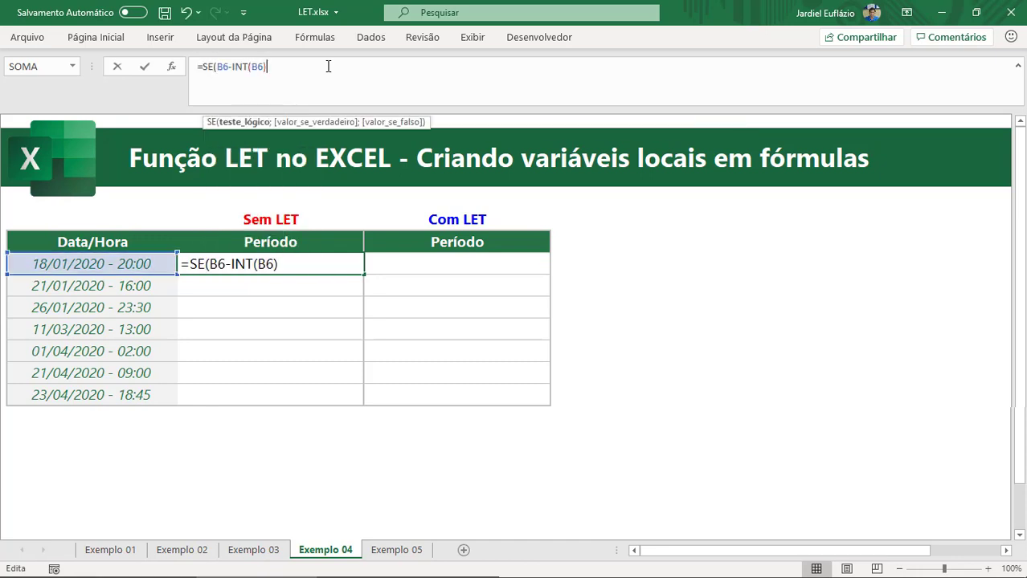
type(">18/24")
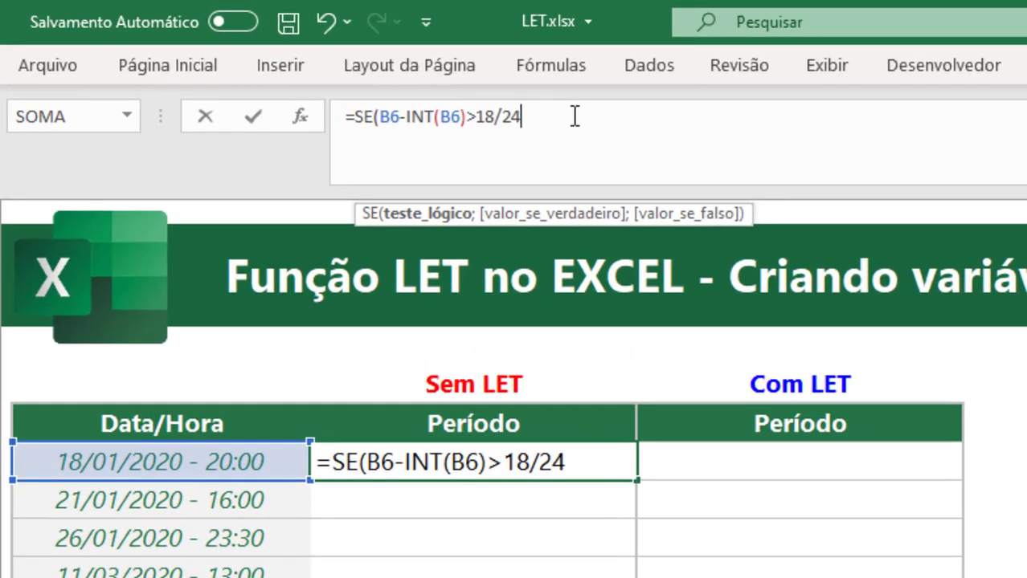
type(";")
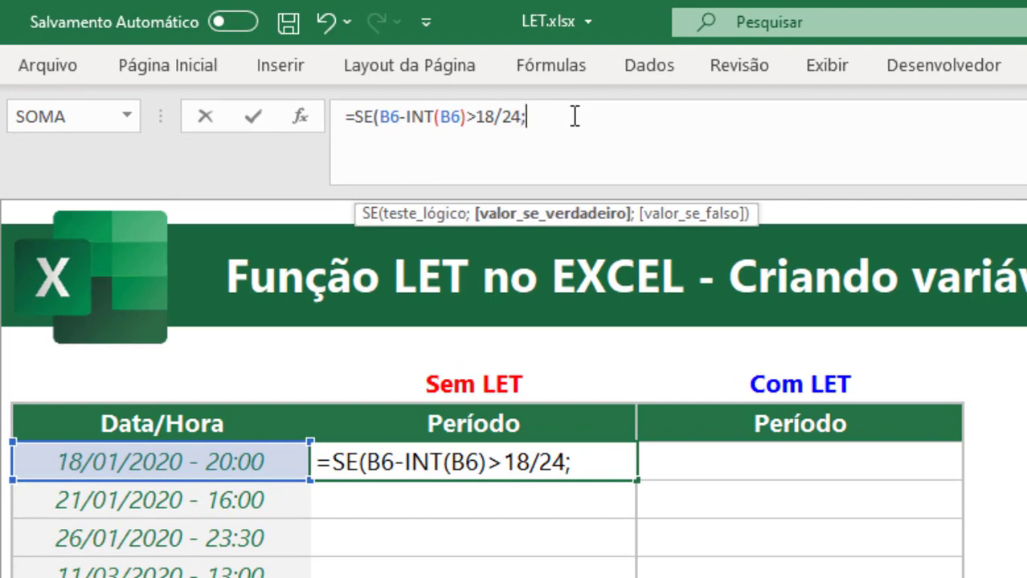
type("\"")
type("noturno\"")
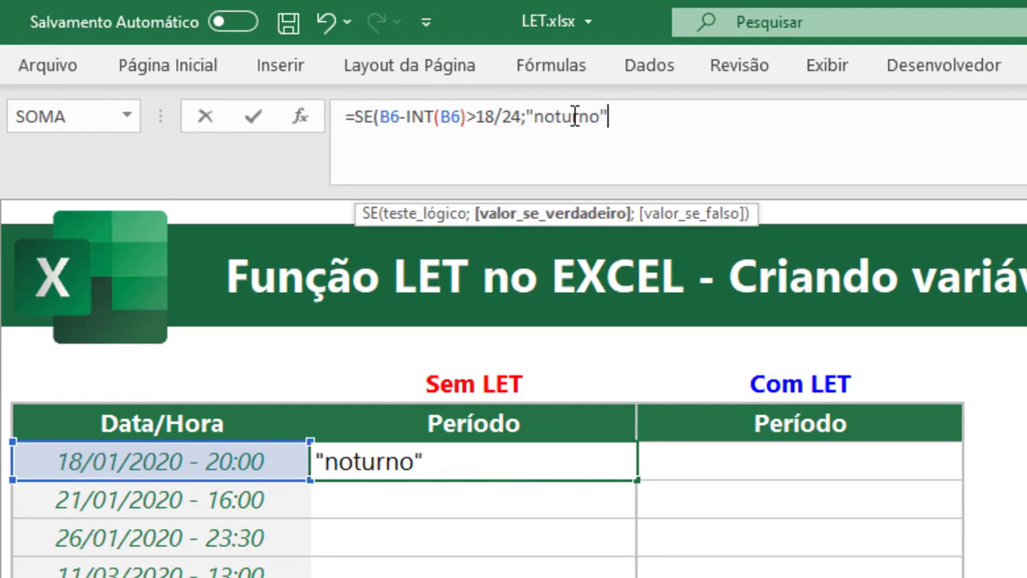
Step: Nest a second SE in C6 that returns "vespertino" when B6-INT(B6) is greater than 12/24
type(";SE(")
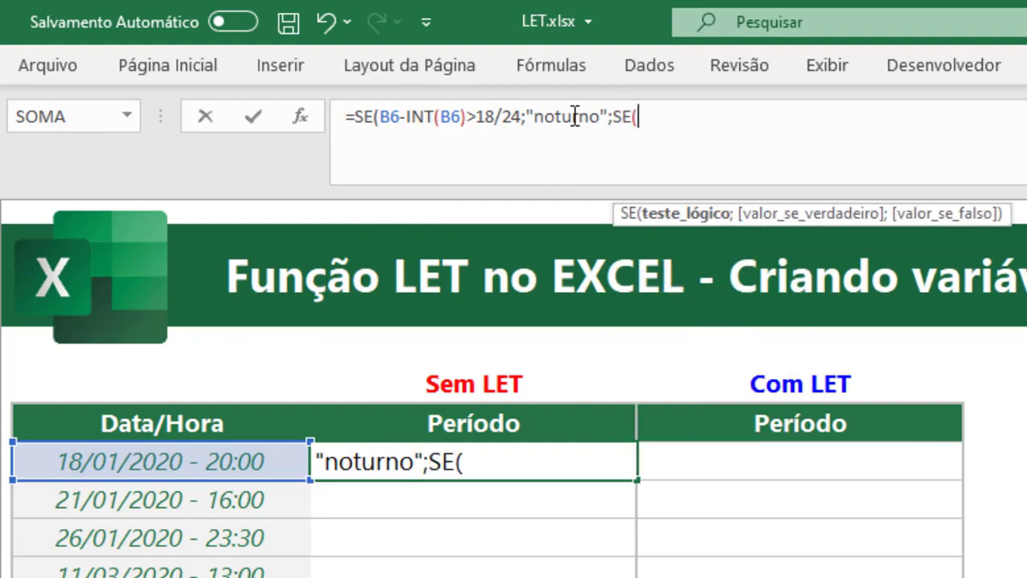
type("B6-INT(B6)")
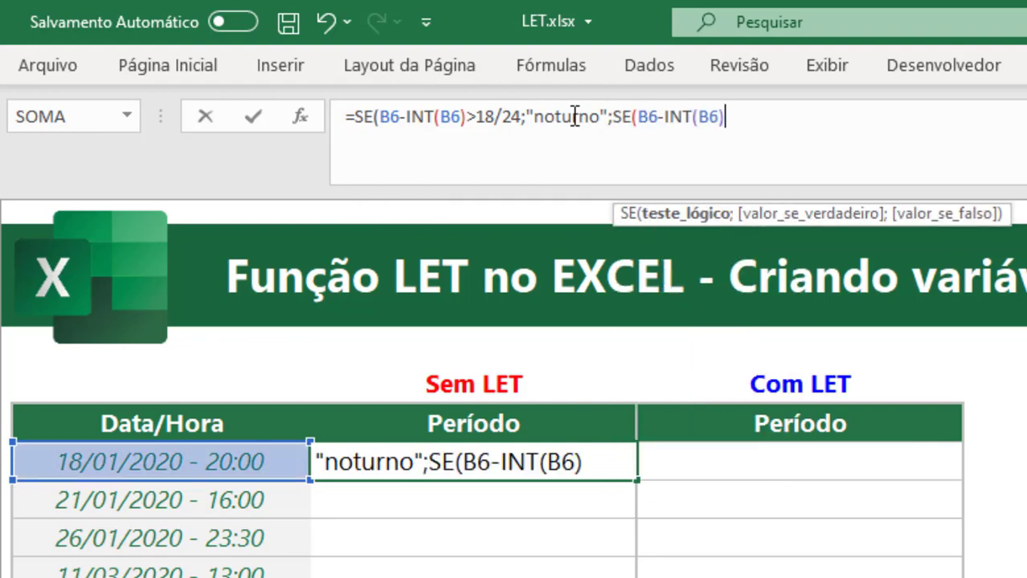
type(">12")
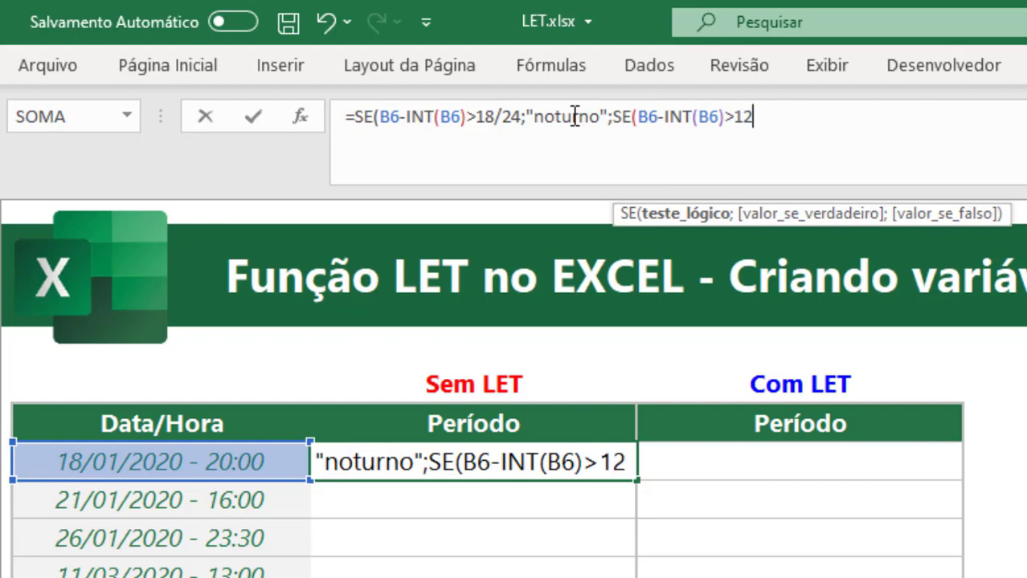
type("/24;\"")
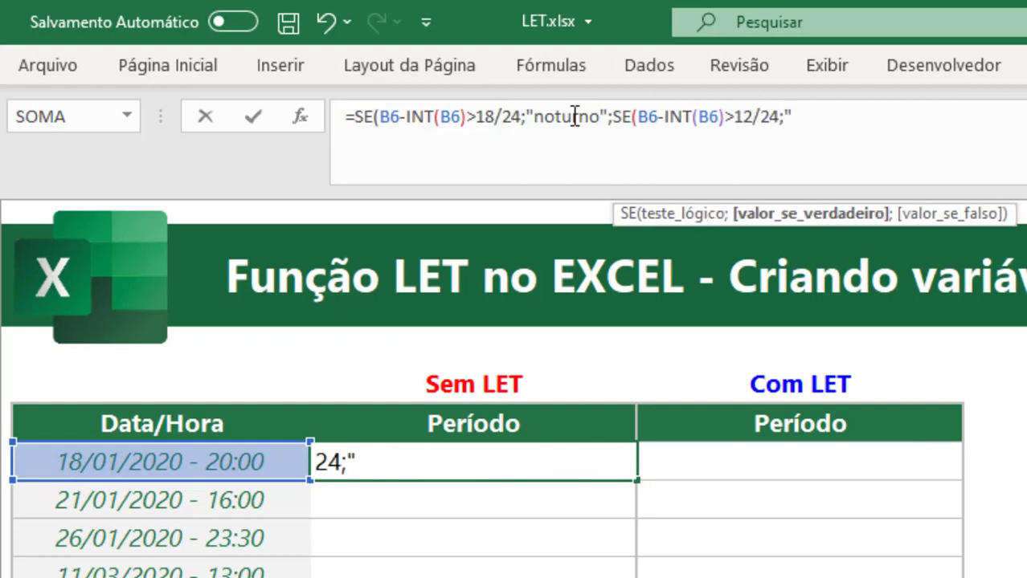
type("vesperti")
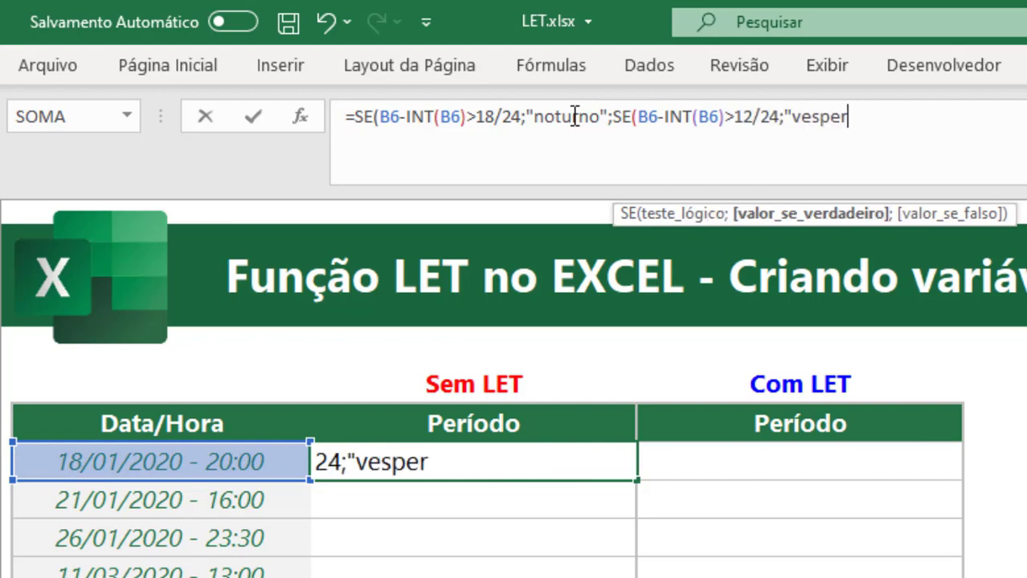
type("no\";")
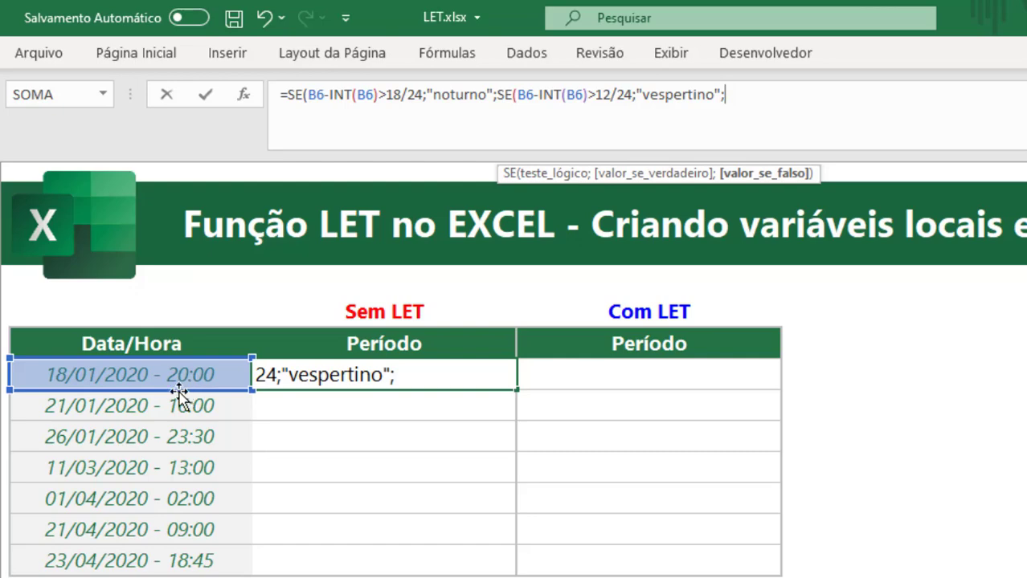
Step: Nest a third SE in C6 returning "diurno" when B6-INT(B6)>0/24, otherwise "corrigir os dados"
type("se")
key("Tab")
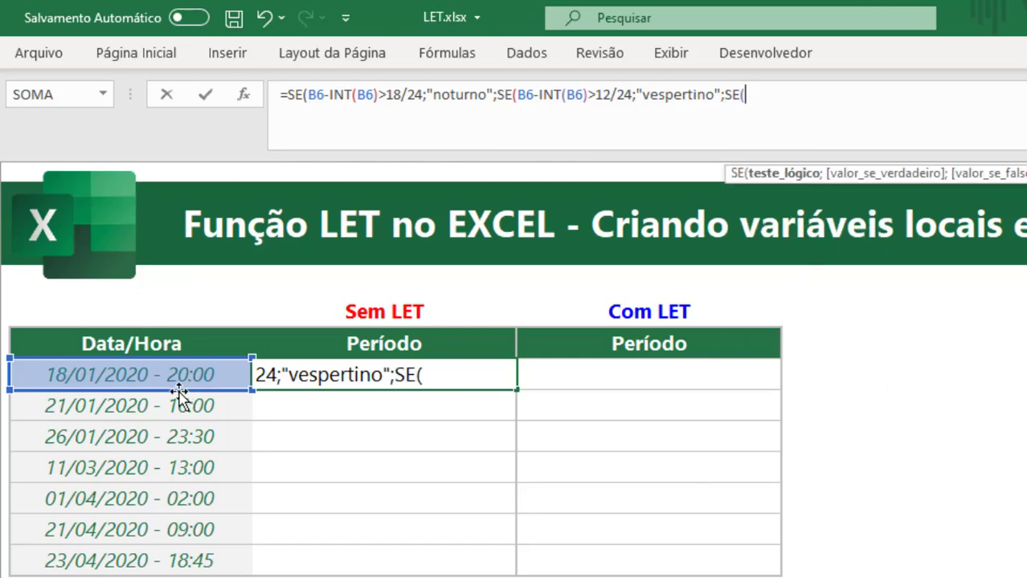
type("B6-INT(B6)")
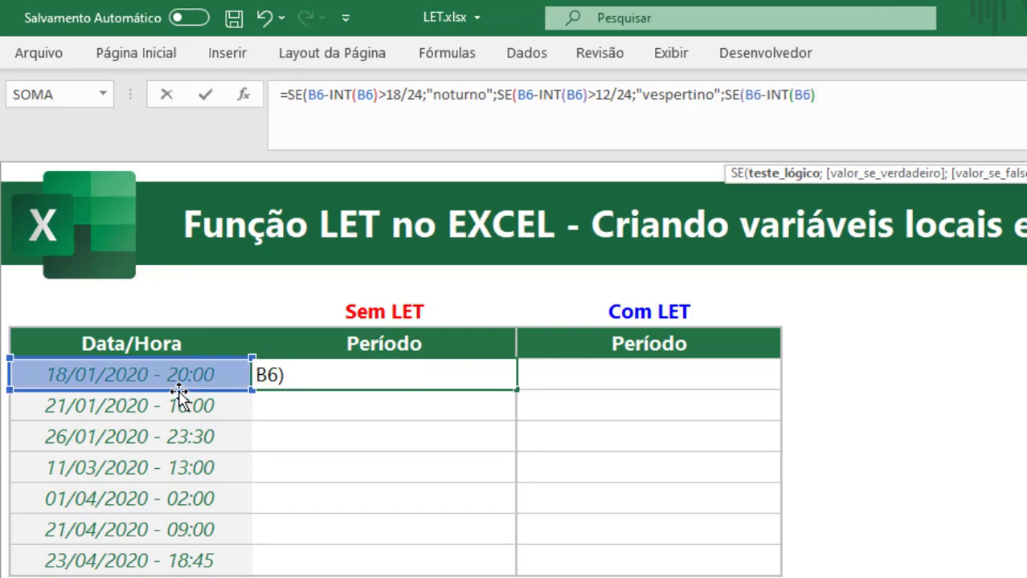
type(">0/24")
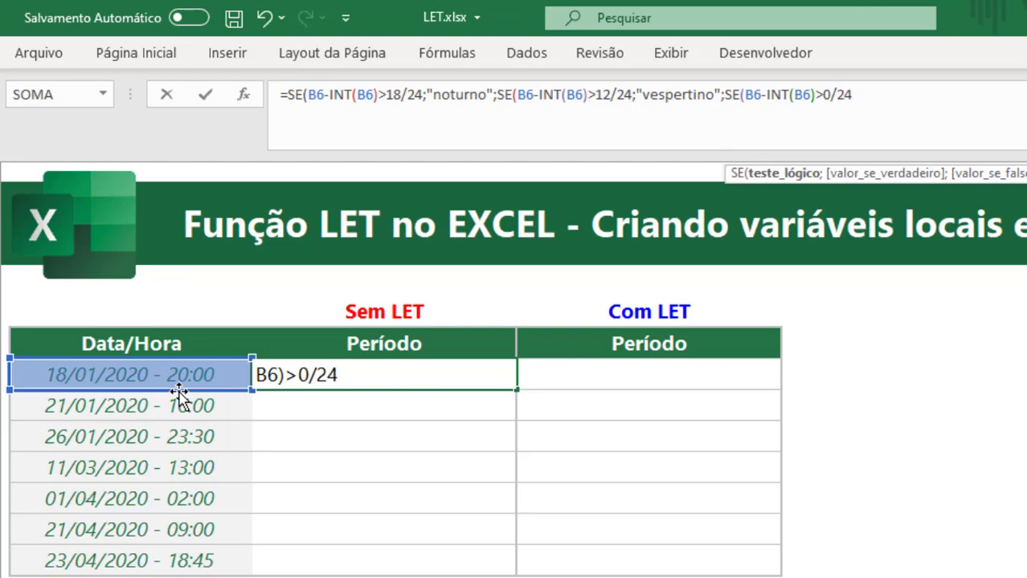
type(";\"di")
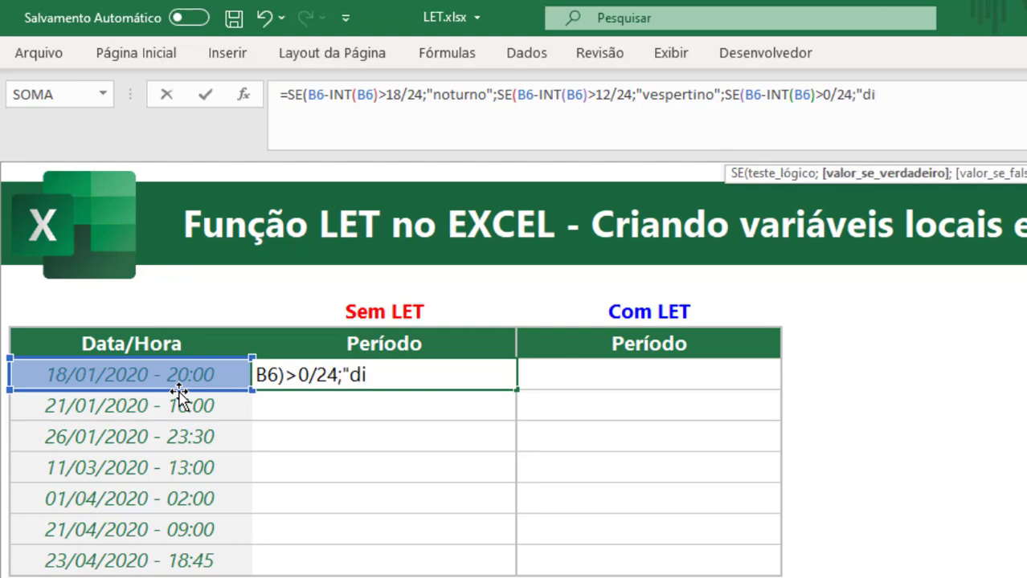
type("urno\"")
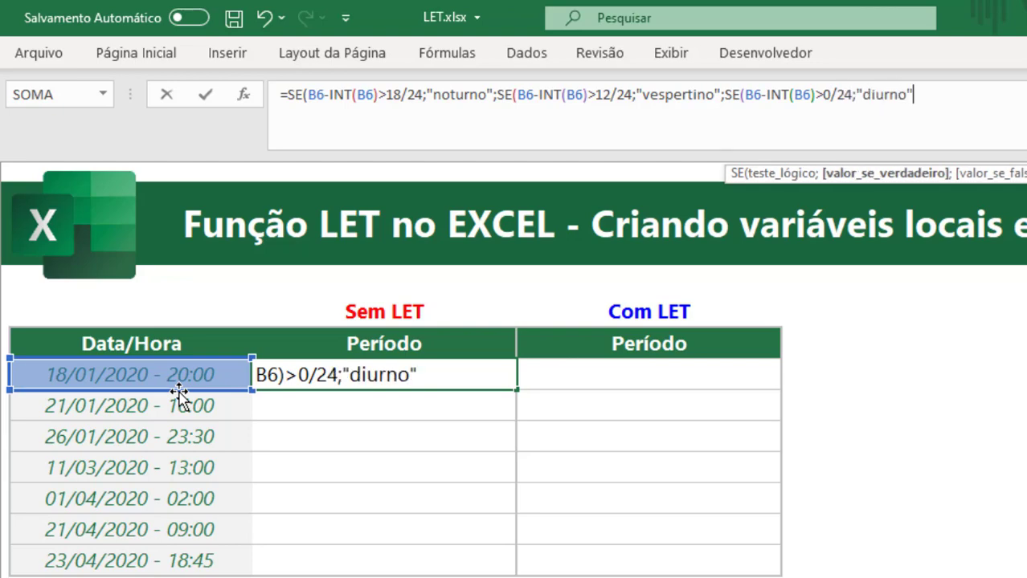
type(";\"")
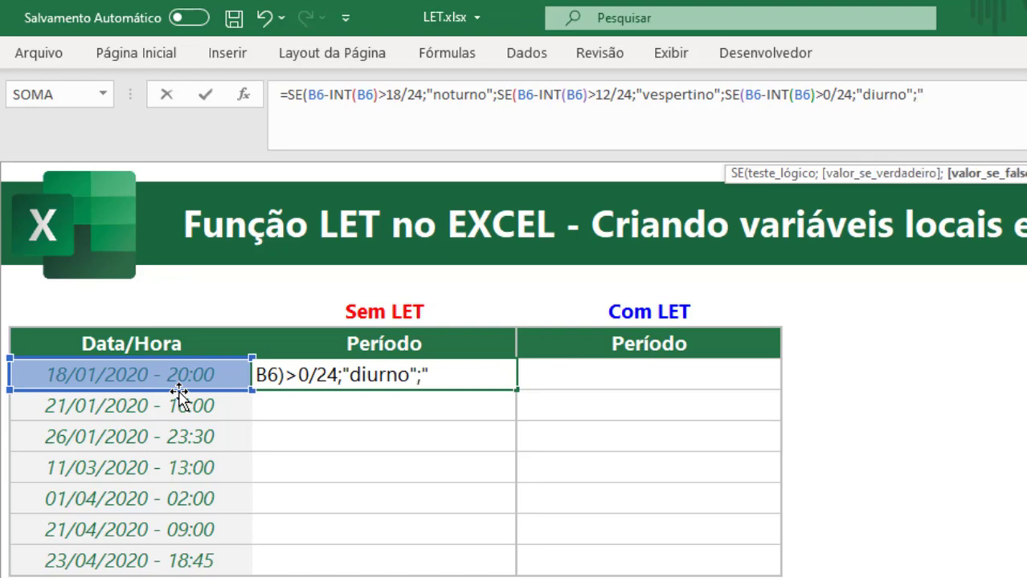
type("corrigir os")
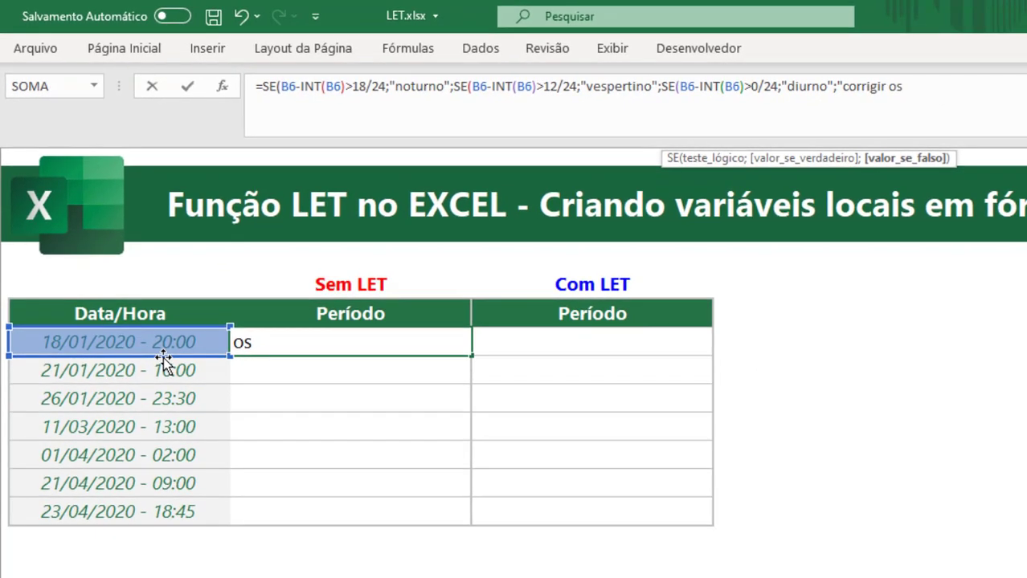
type(" dados\")")
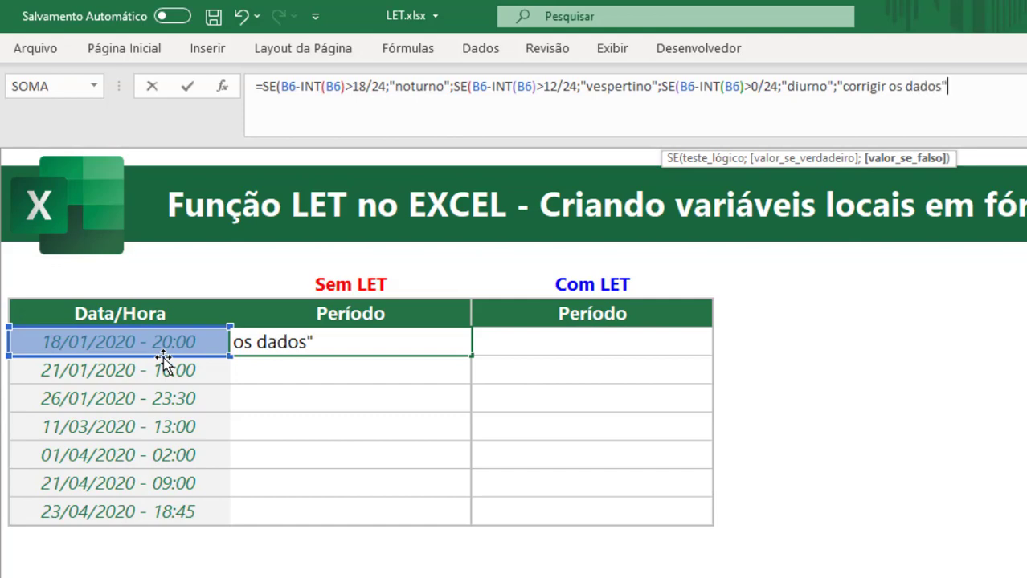
Step: Capitalize the first two result texts in C6's formula as "Noturno" and "Vespertino"
left_click(400, 85)
key("BackSpace")
type("N")
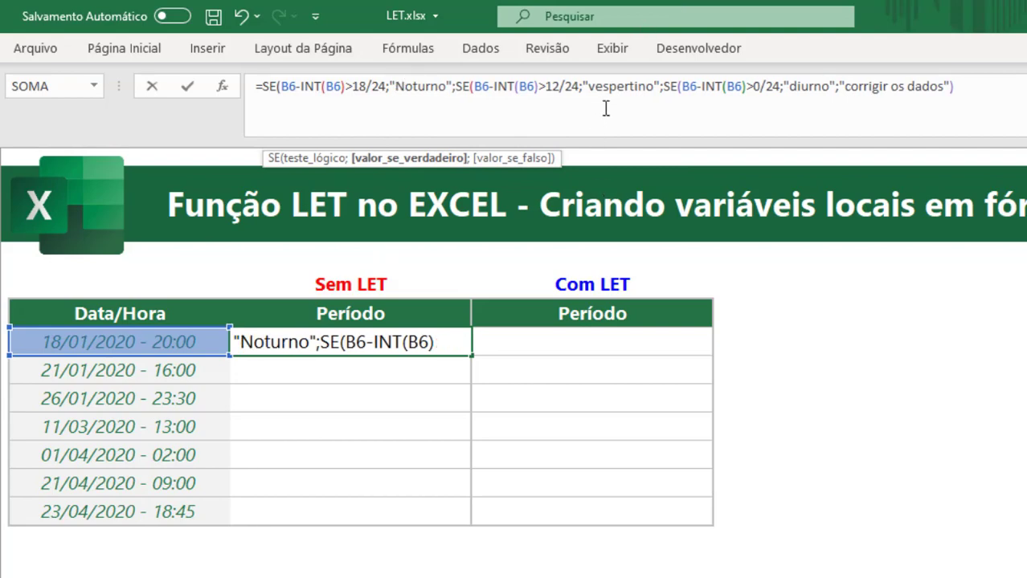
left_click(599, 87)
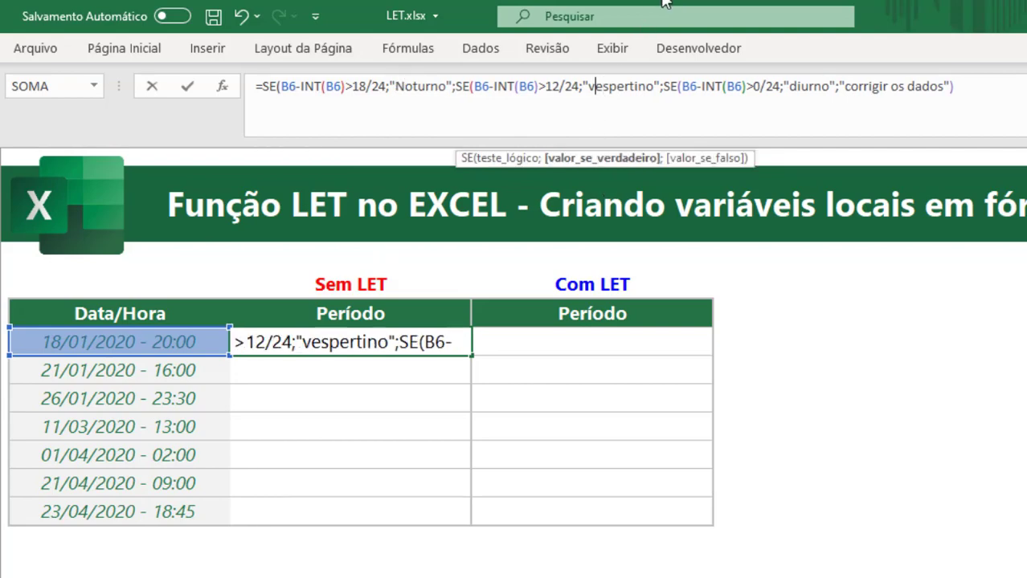
key("BackSpace")
type("V")
Step: Capitalize the last two result texts in C6's formula as "Diurno" and "Corrigir os dados"
left_click(793, 86)
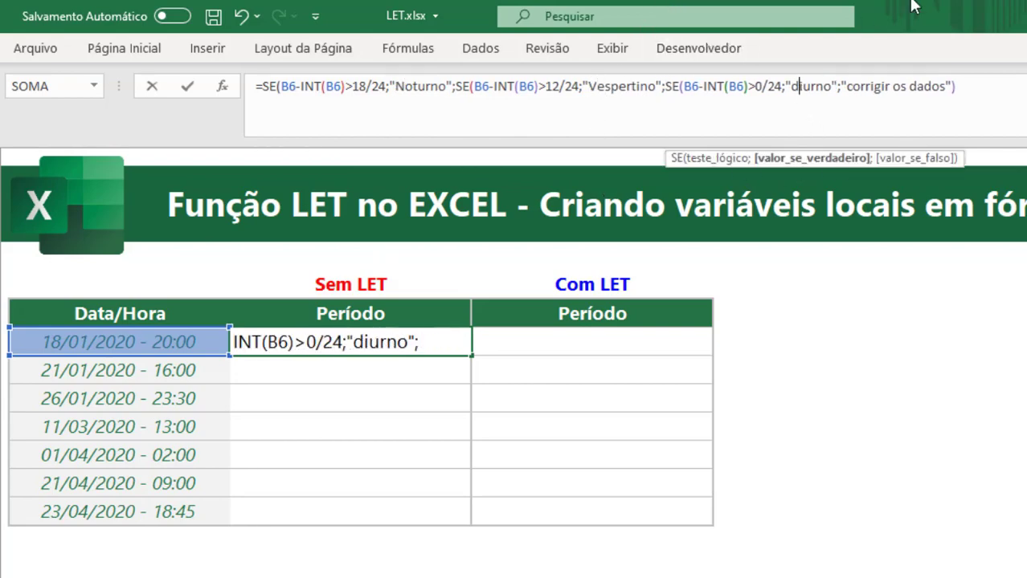
type("=")
key("BackSpace")
key("BackSpace")
type("D")
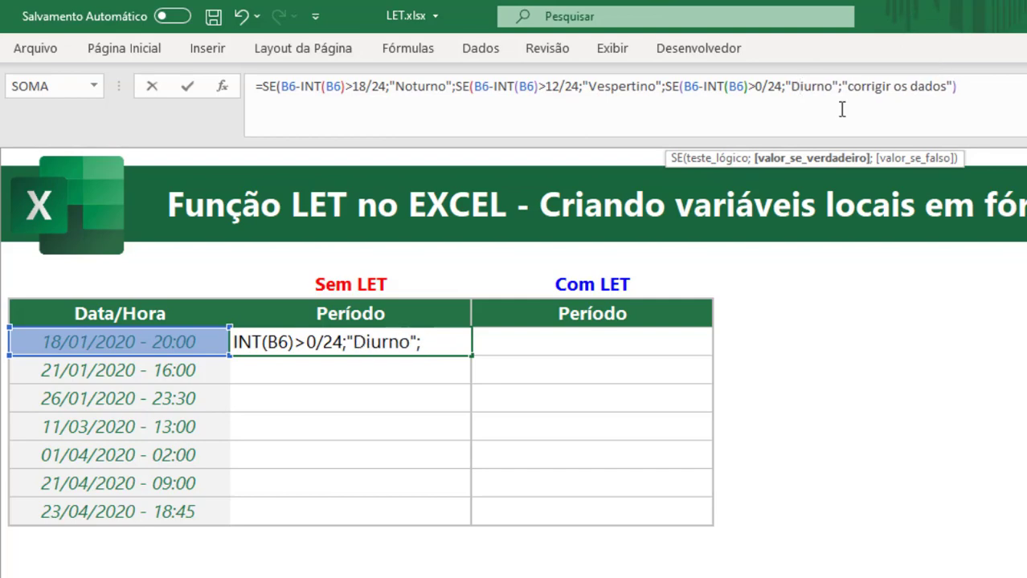
left_click(850, 86)
key("BackSpace")
type("C")
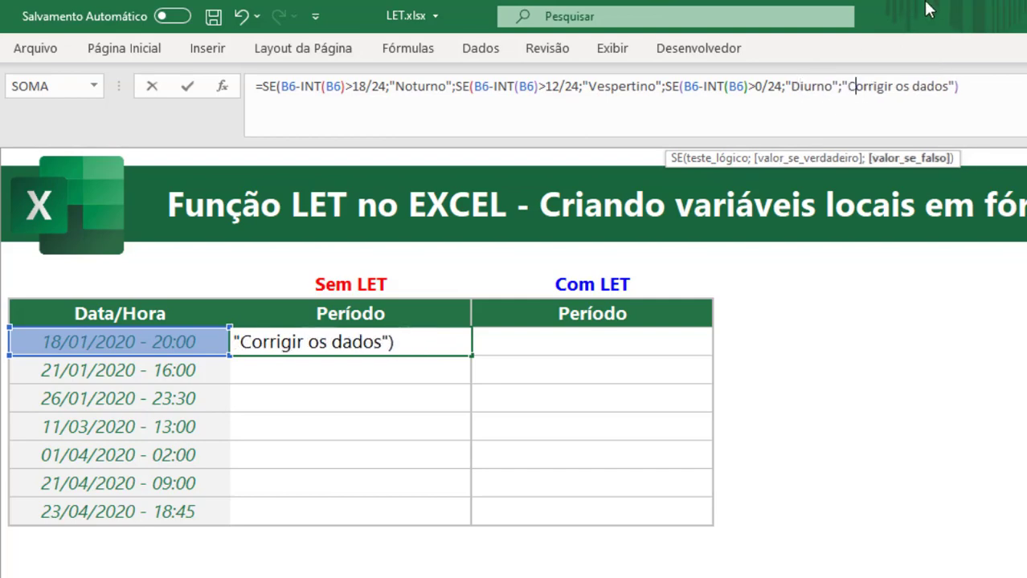
Step: Complete C6's nested SE formula with all three closing parentheses and commit it
key("Return")
key("Escape")
key("Escape")
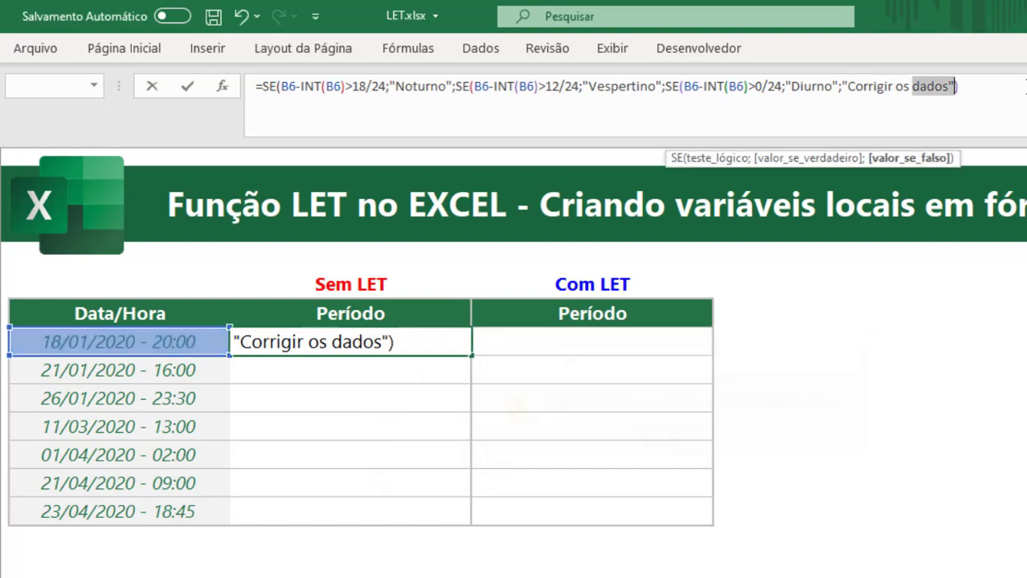
left_click(990, 110)
key("Return")
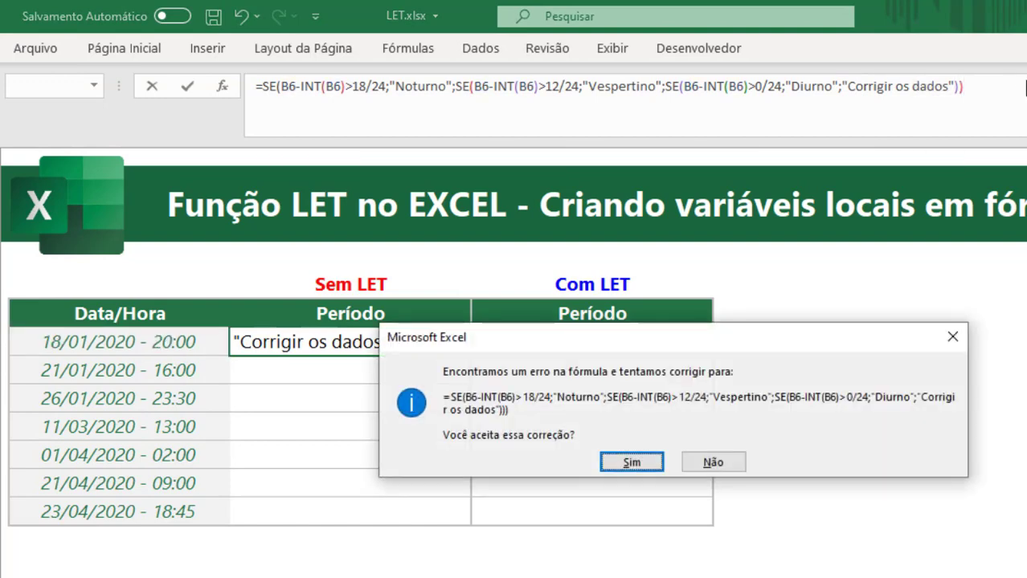
key("Escape")
key("Escape")
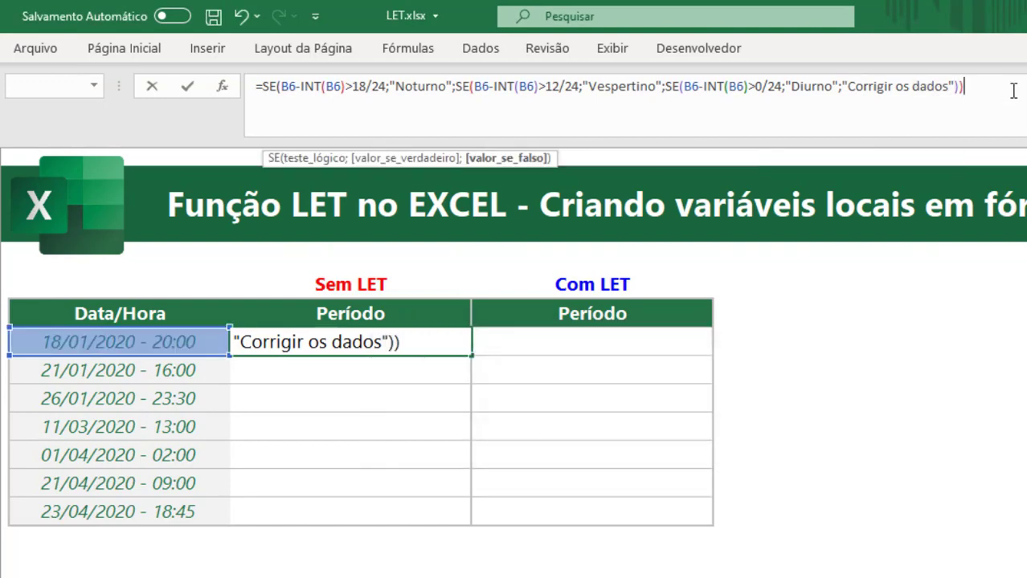
type(")")
key("Return")
Step: Copy the nested SE period formula from C6 and paste it down through C12
left_click(373, 337)
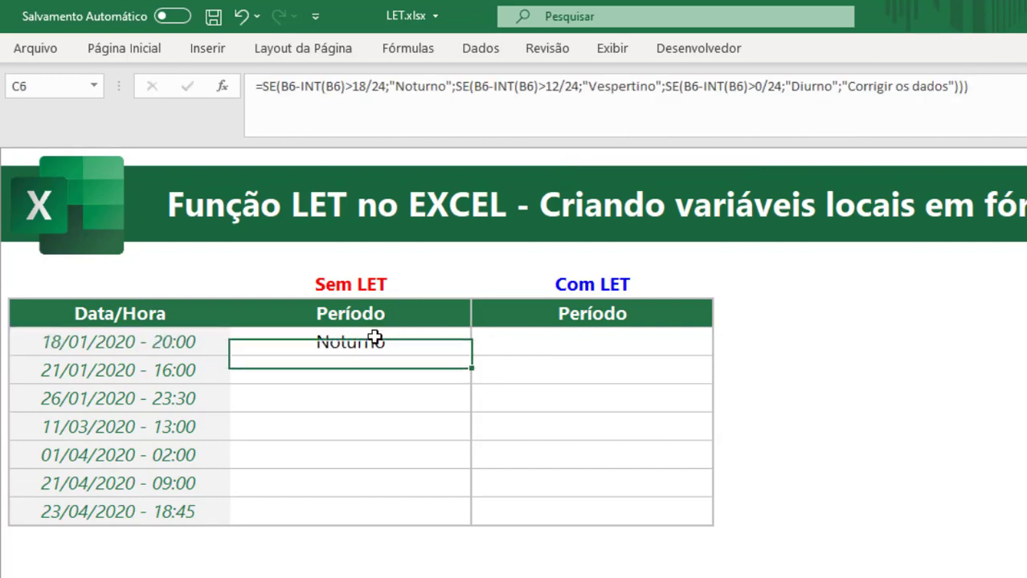
key("ctrl+c")
left_click(417, 518, "shift")
right_click(417, 518)
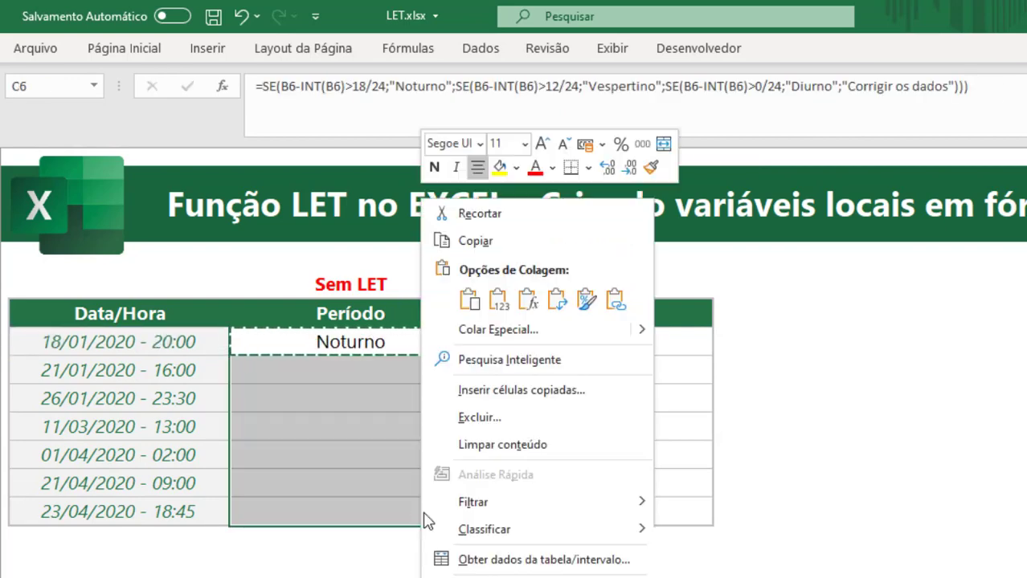
left_click(543, 307)
Step: Examine the repeated B7-INT(B7) expression across the three SE tests in C7's formula, leaving the formula unedited
left_click(395, 368)
left_click(391, 115)
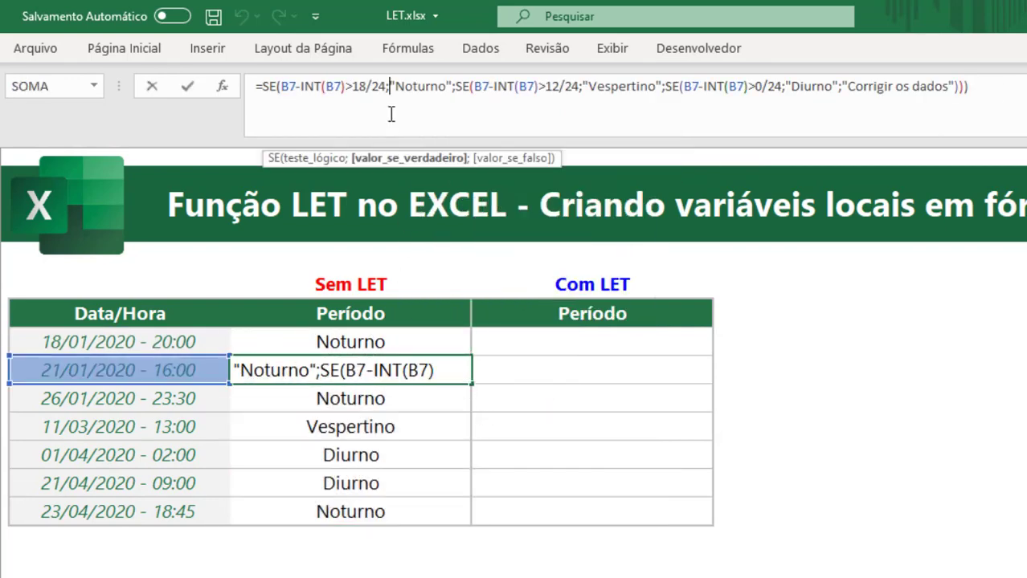
left_click_drag(280, 86, 346, 86)
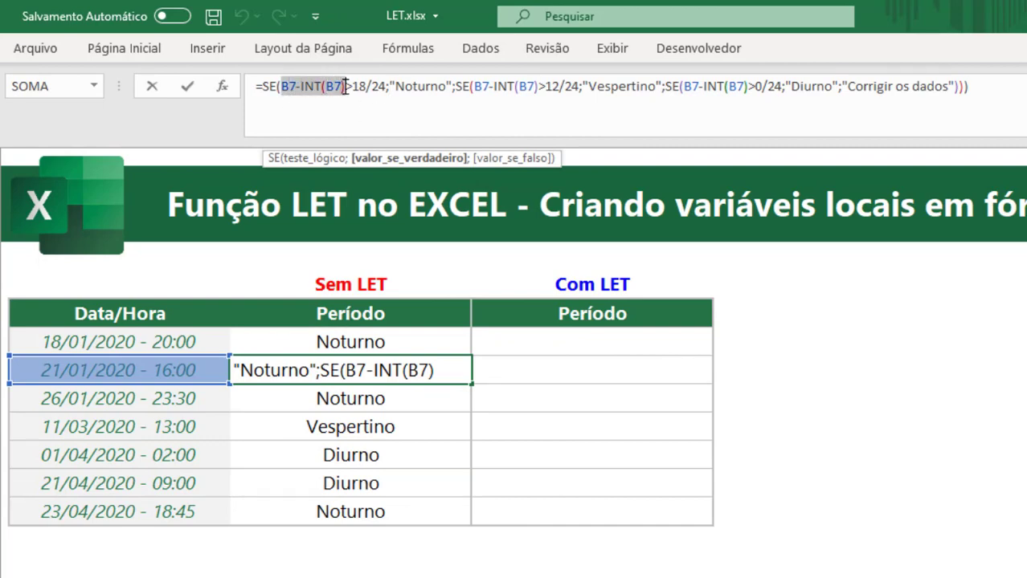
left_click(511, 86)
left_click(706, 86)
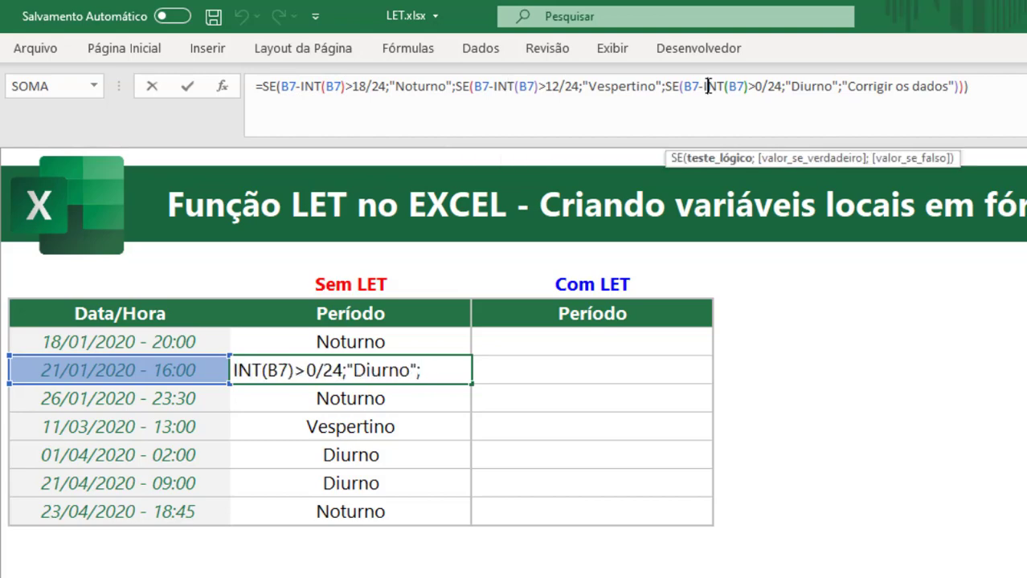
key("Escape")
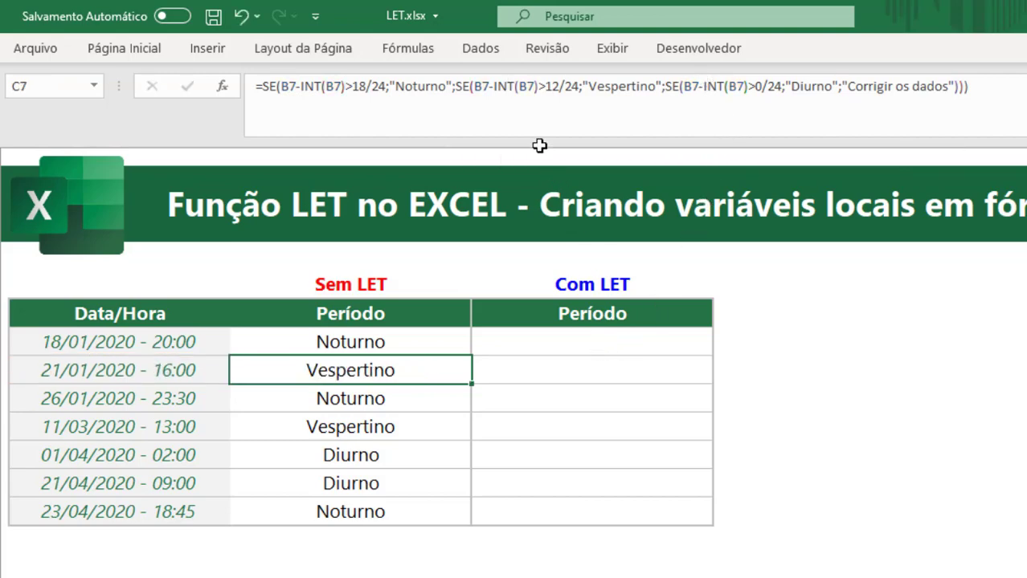
Step: Enlarge the formula bar and copy C7's nested SE expression without its equals sign into D6, leaving blank lines above it
left_click_drag(538, 146, 537, 217)
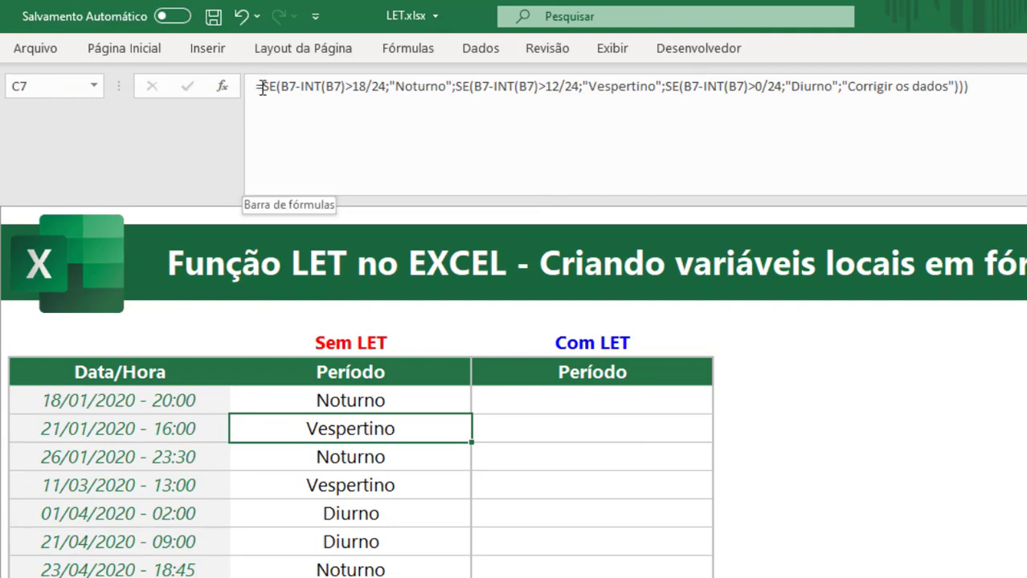
left_click_drag(261, 86, 725, 86)
key("shift+End")
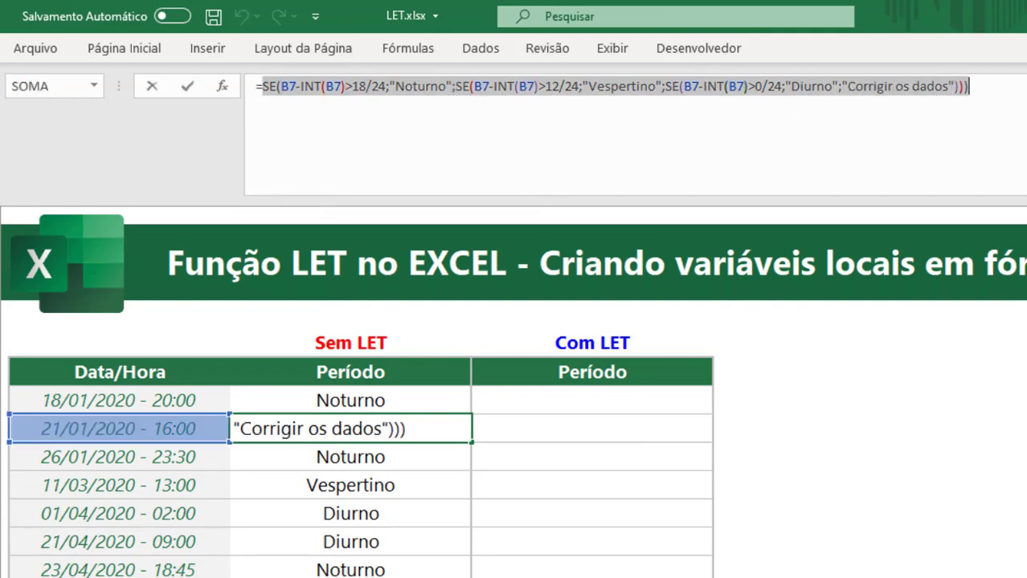
key("Escape")
left_click(643, 398)
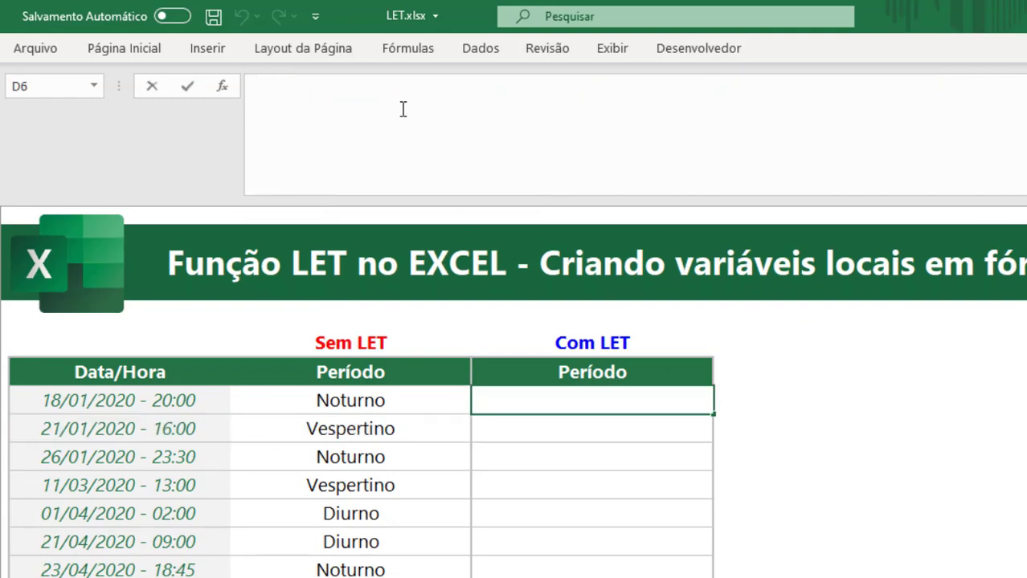
key("ctrl+v")
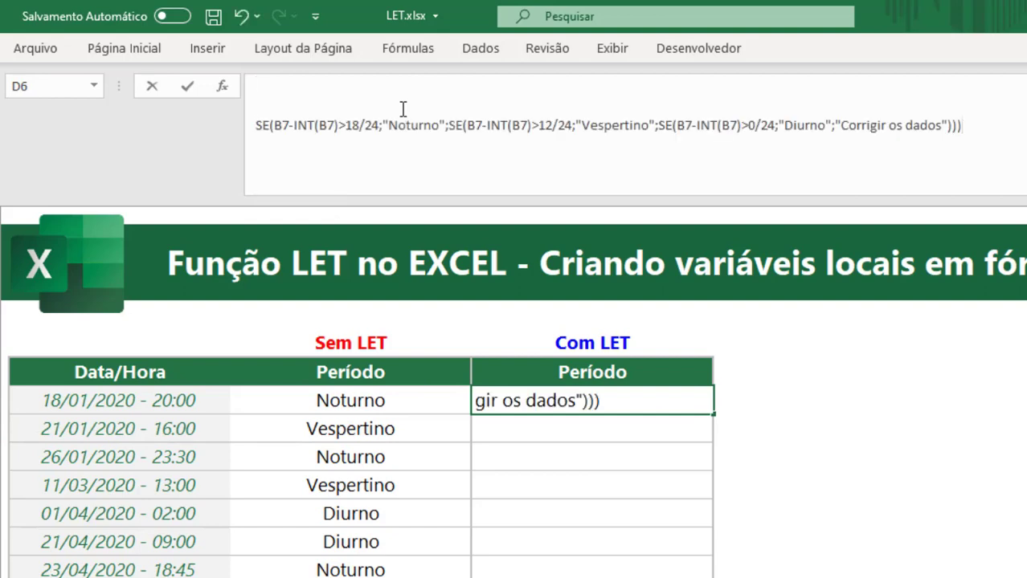
Step: Start a LET function above the pasted SE expression in D6, with "horario" as its first variable name
left_click(329, 90)
type("=LE")
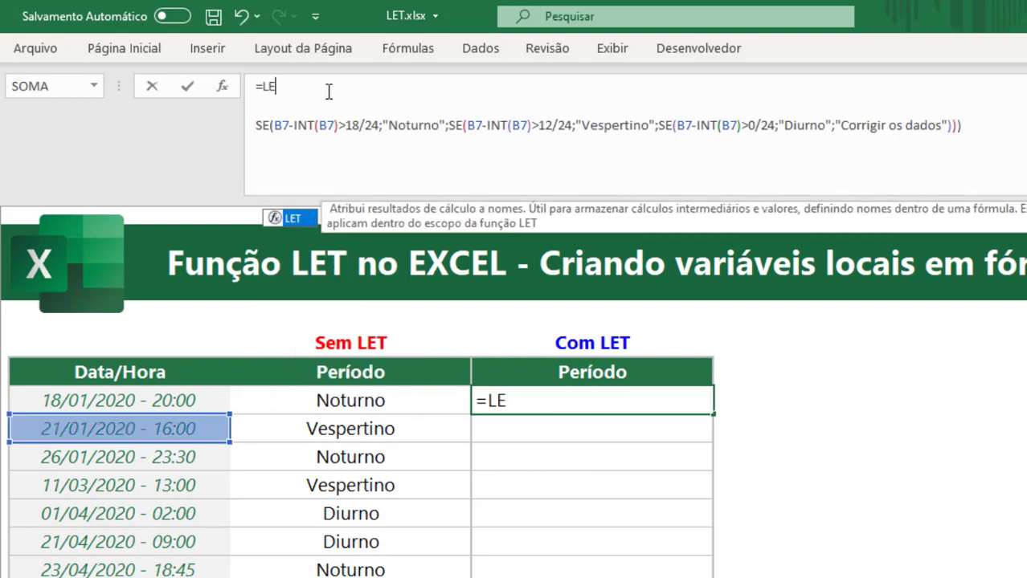
type("T(HO")
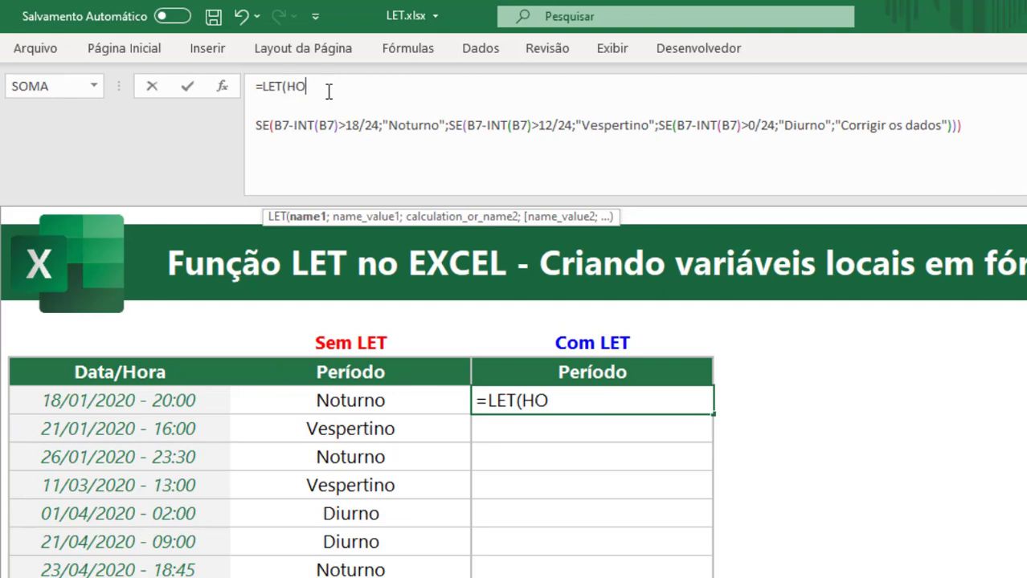
key("BackSpace")
key("BackSpace")
type("hra")
key("BackSpace")
key("BackSpace")
type("orario")
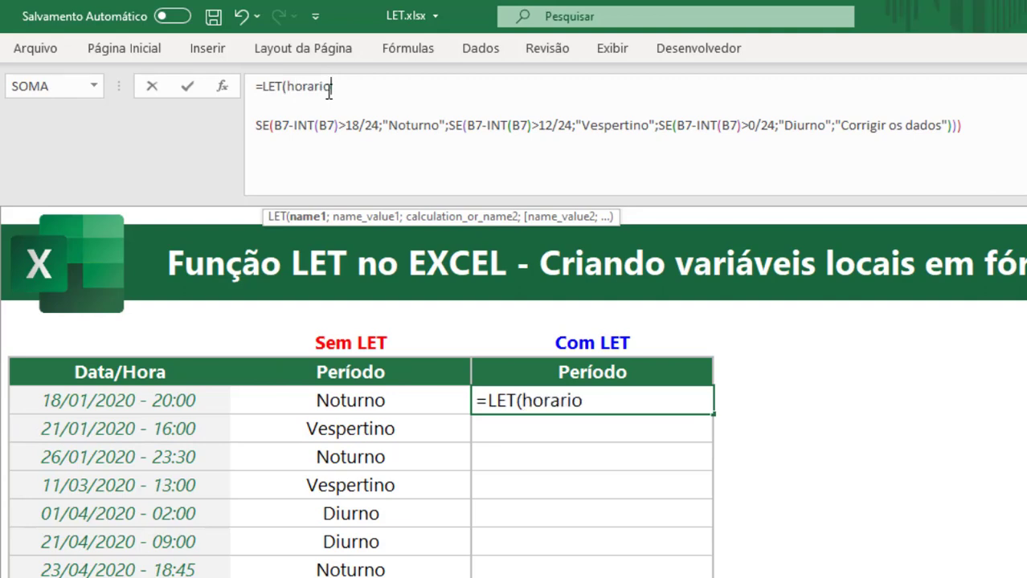
type(";")
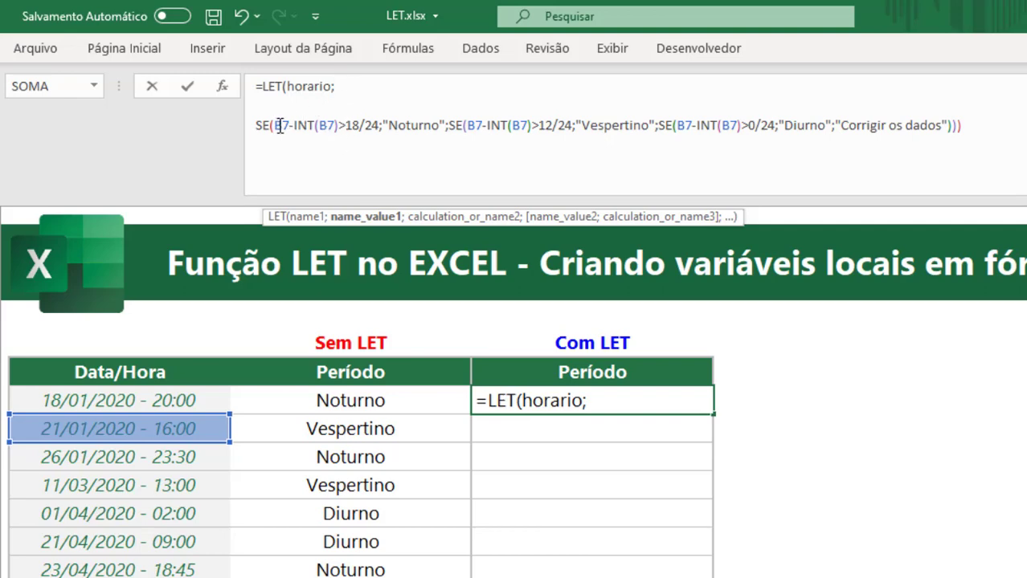
Step: Copy B7-INT(B7) from the SE expression into LET as the value of horario, followed by a semicolon
left_click_drag(274, 125, 339, 126)
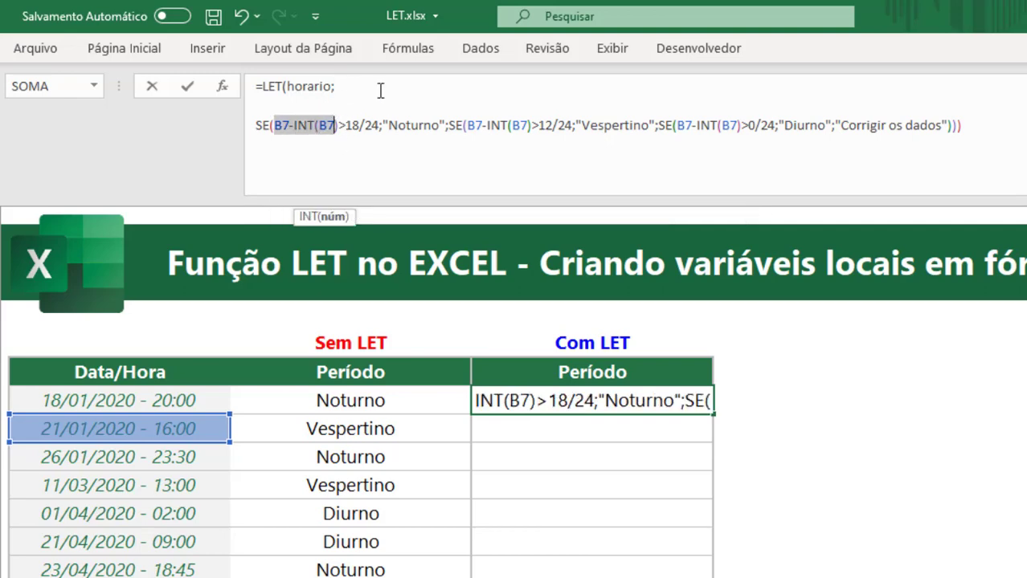
key("ctrl+c")
left_click(363, 83)
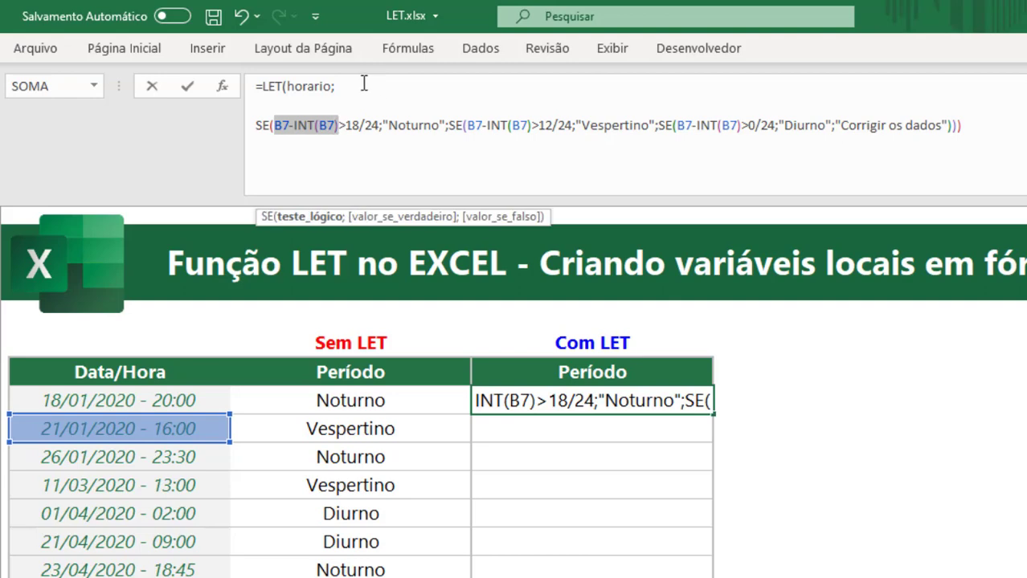
key("ctrl+v")
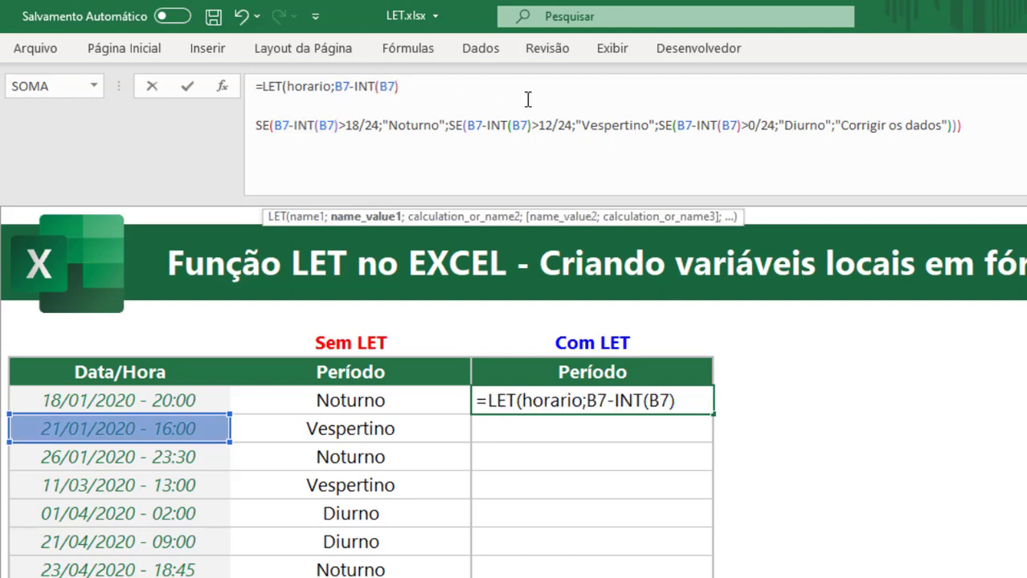
type(";")
Step: Replace the three B7-INT(B7) occurrences in D6's nested SE expression with the variable horario
double_click(308, 85)
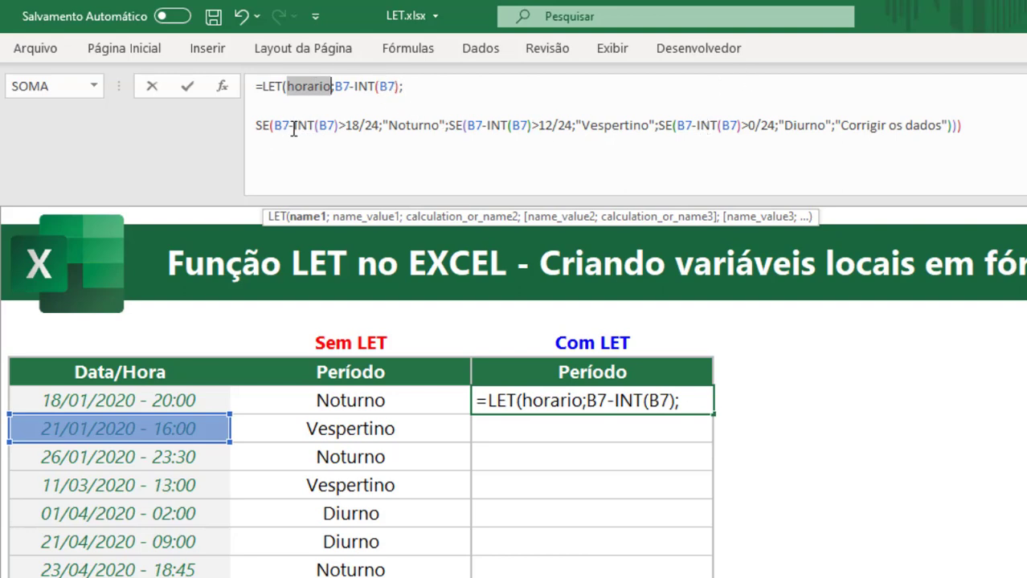
left_click_drag(293, 126, 343, 127)
left_click_drag(275, 126, 340, 126)
type("horario")
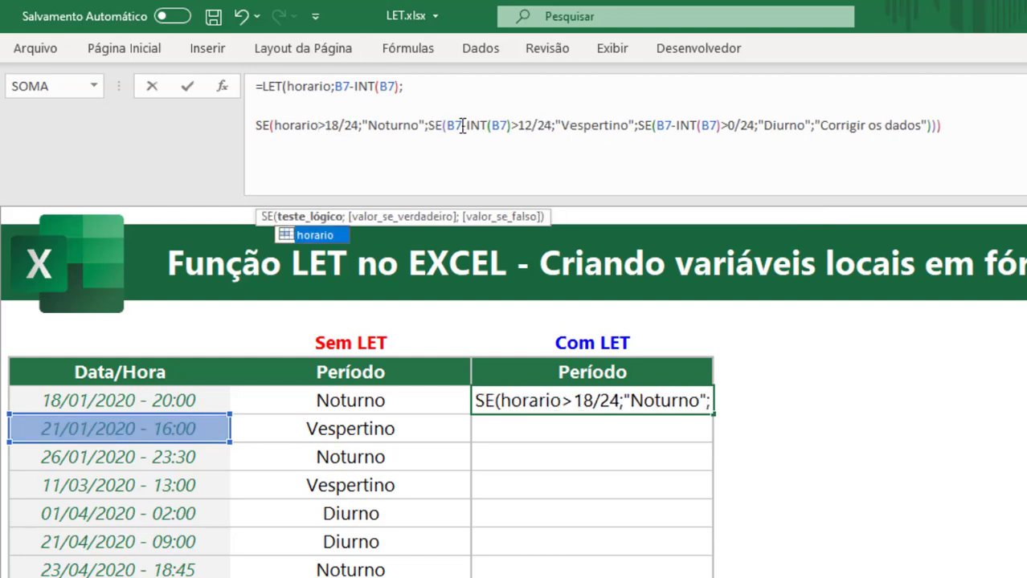
left_click_drag(447, 127, 517, 126)
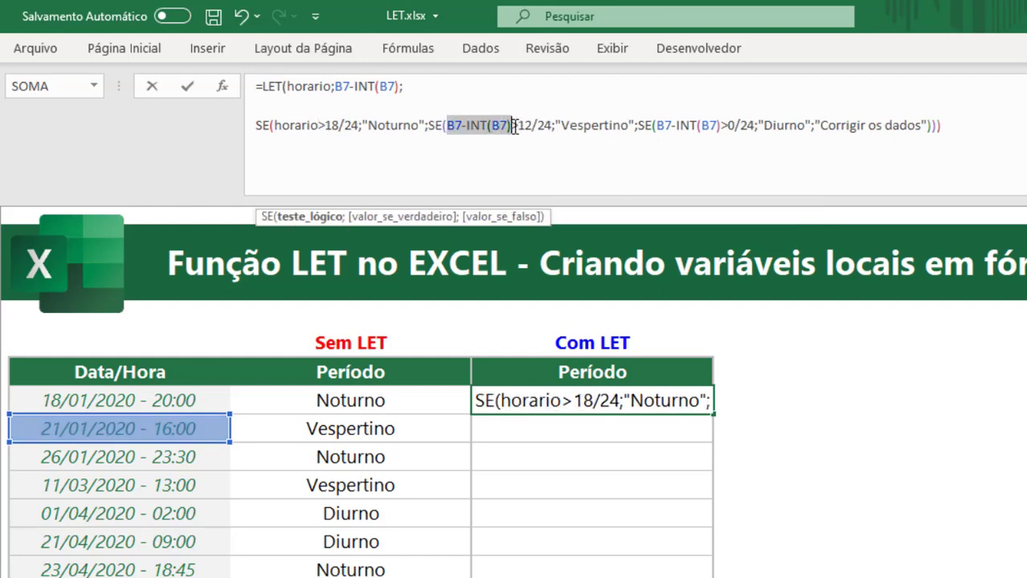
type("horario")
left_click_drag(635, 126, 700, 126)
type("horario")
Step: Join the SE expression onto the LET line, add LET's closing parenthesis and commit D6's formula
left_click(543, 85)
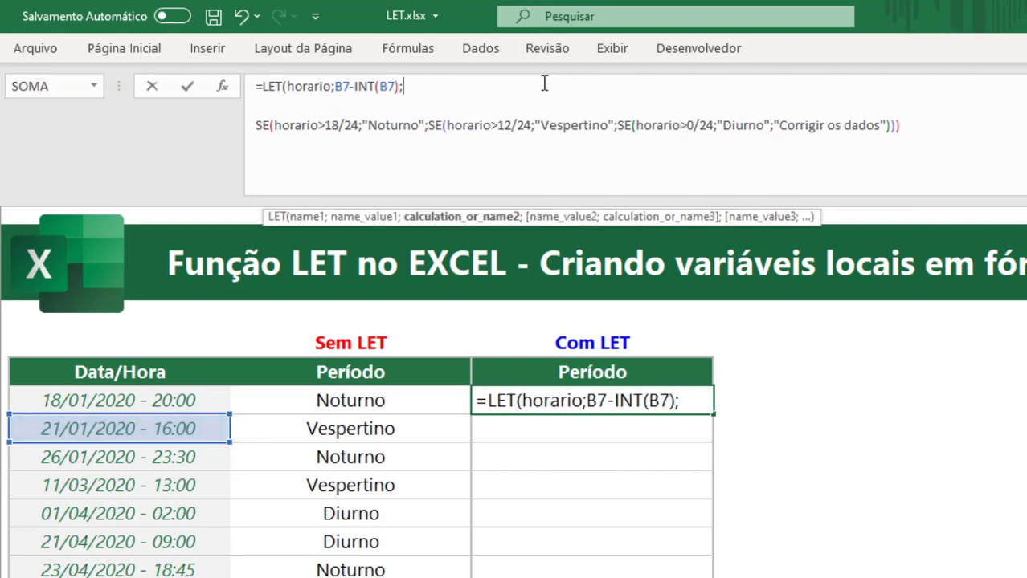
key("Delete")
key("Delete")
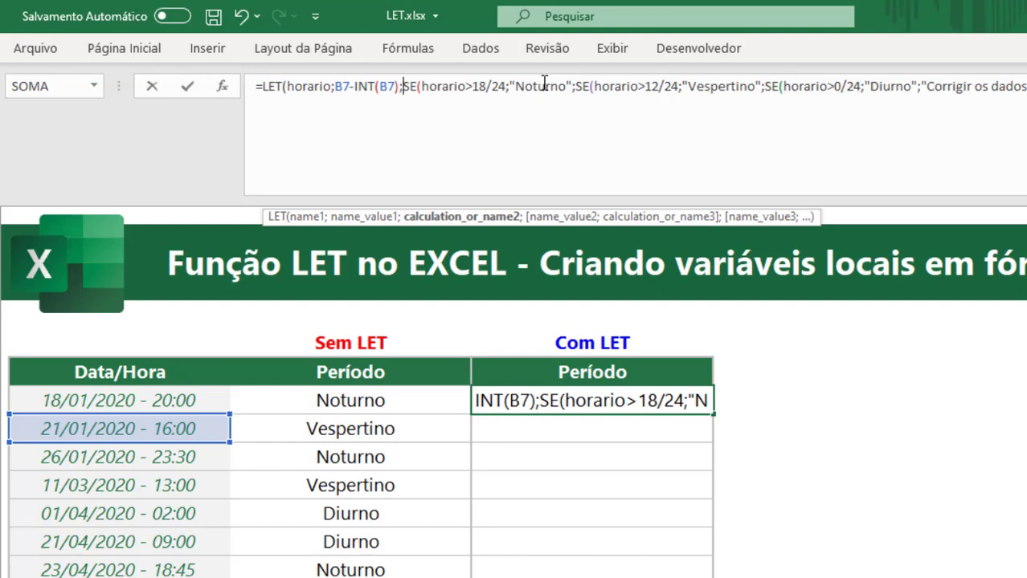
key("End")
type(")")
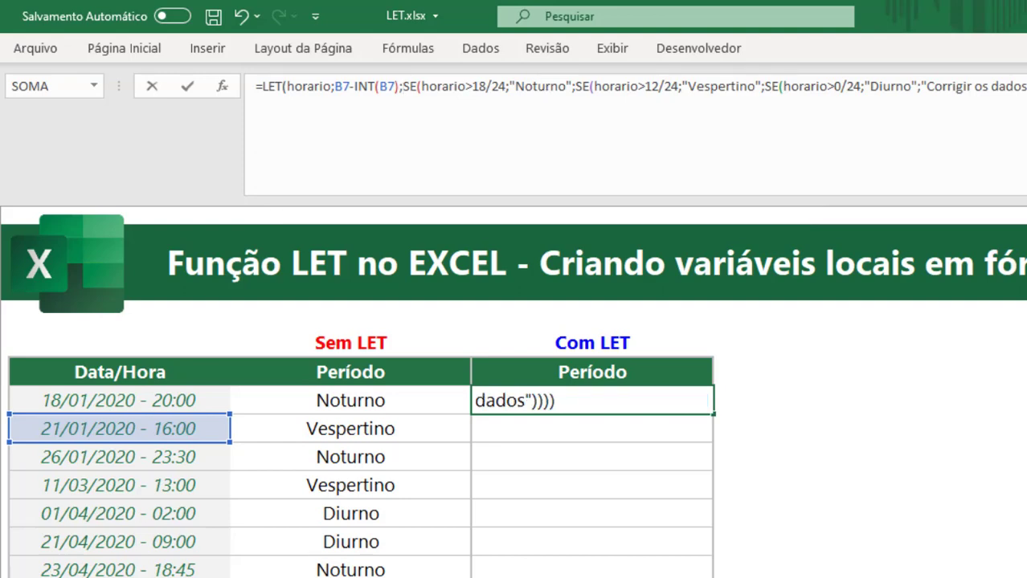
key("Return")
Step: Change both B7 references in D6's LET formula to B6 and commit it
left_click(599, 399)
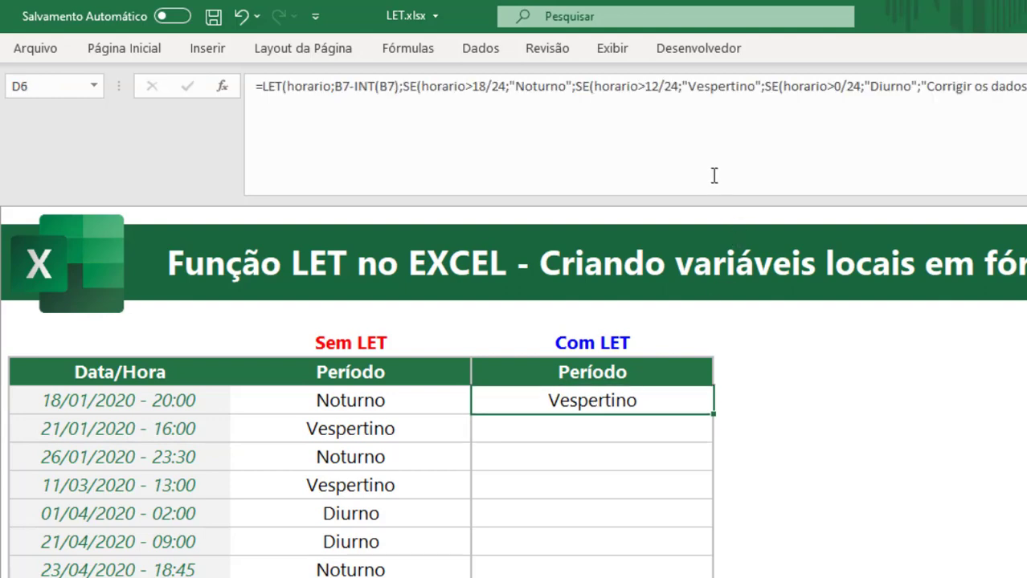
left_click(624, 137)
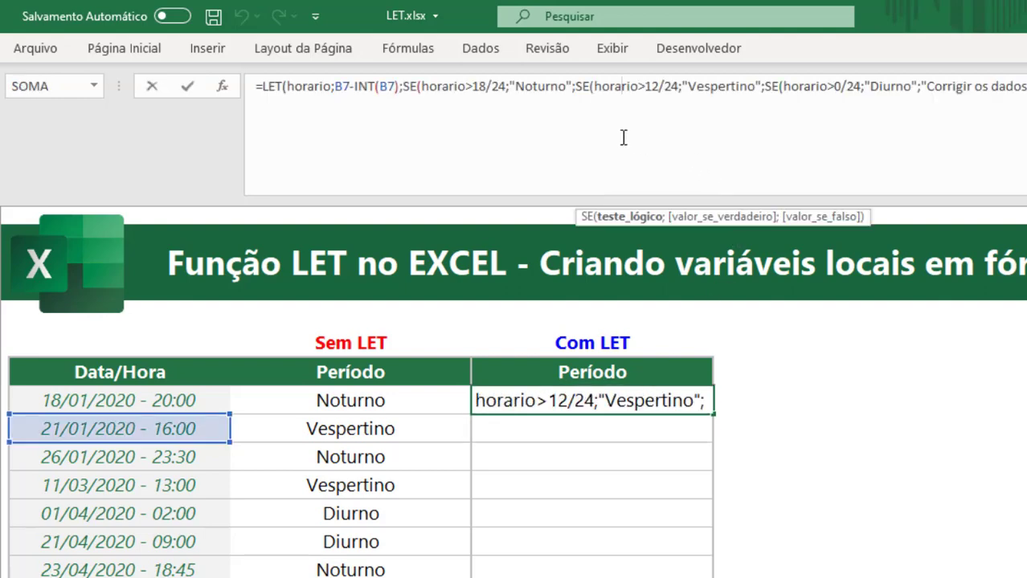
left_click(551, 396)
double_click(551, 396)
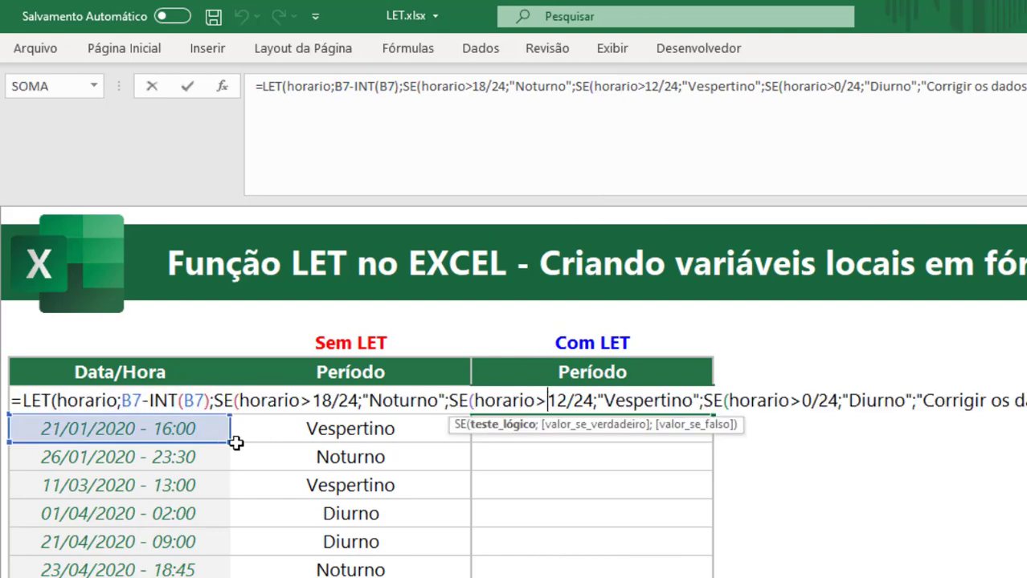
key("Escape")
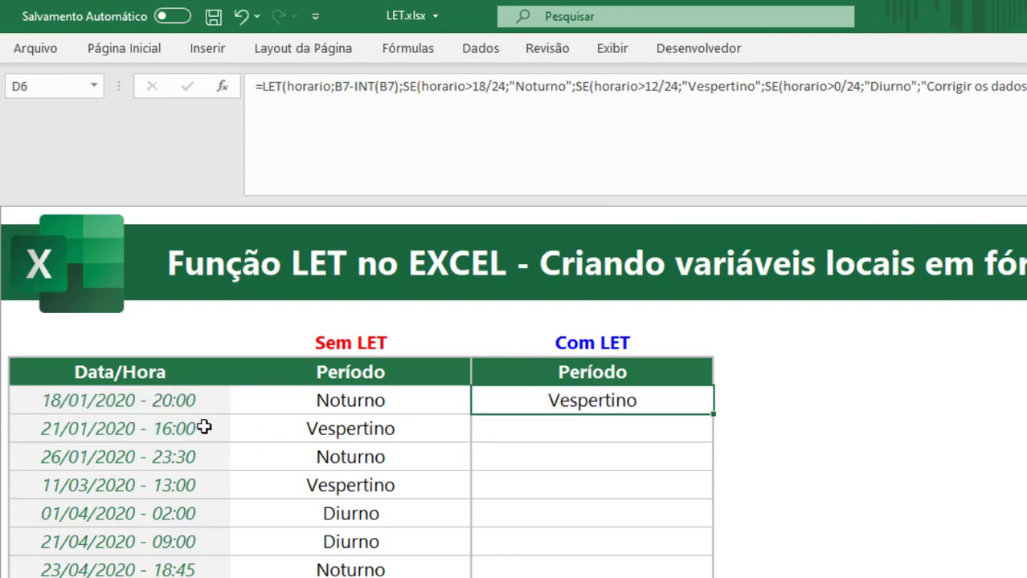
left_click(345, 426)
left_click(600, 401)
double_click(600, 401)
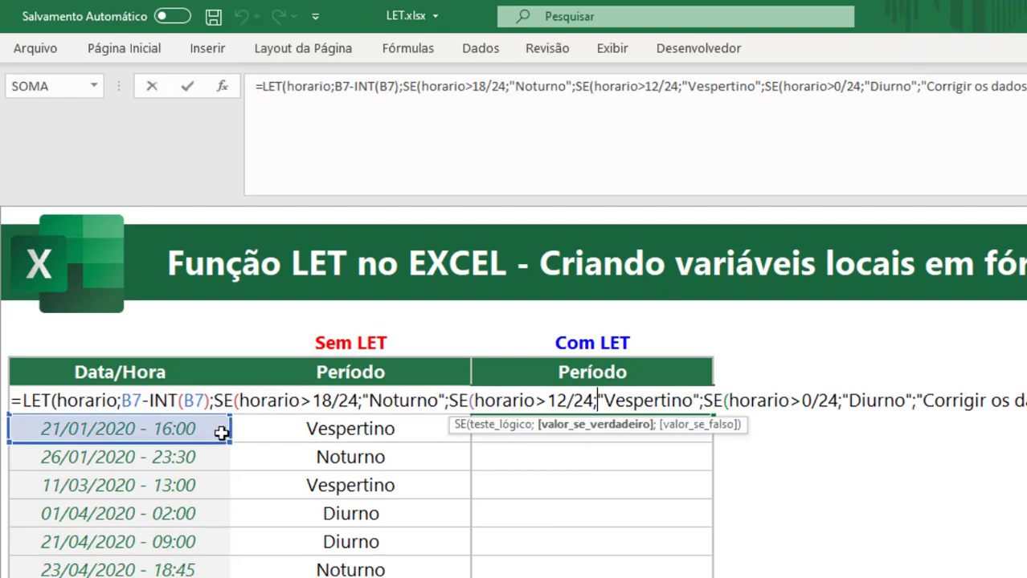
left_click_drag(208, 413, 209, 407)
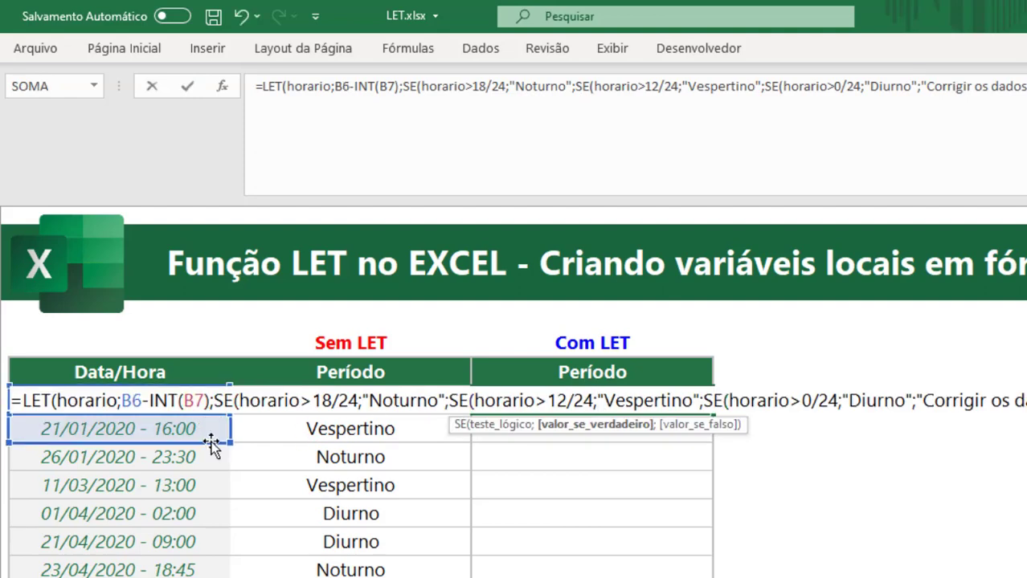
left_click_drag(213, 443, 215, 416)
key("Return")
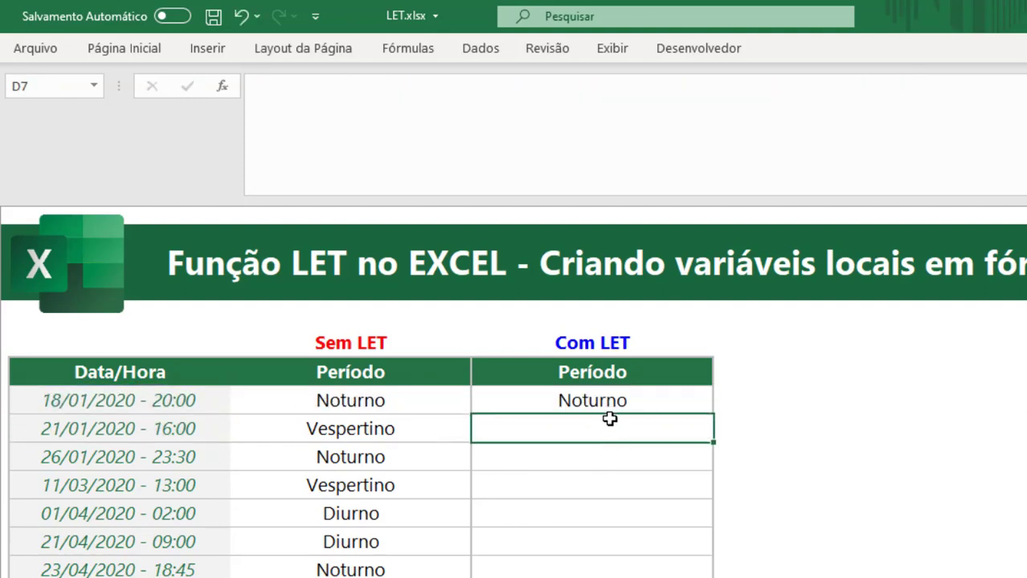
Step: Copy D6's LET formula and paste only the formula down the remaining rows of the Com LET column
left_click(600, 401)
key("ctrl+c")
left_click(585, 561, "shift")
right_click(585, 561)
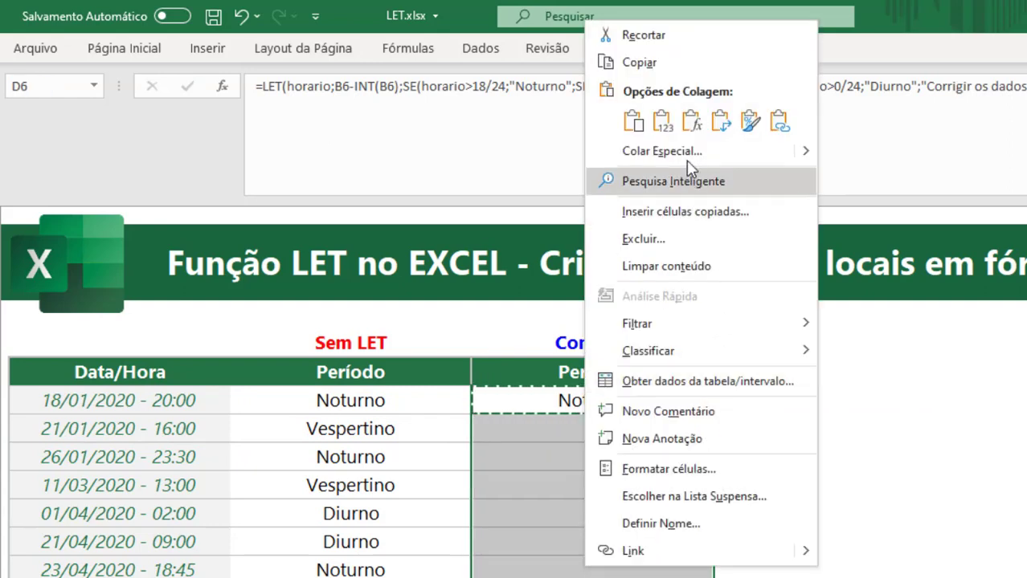
left_click(691, 120)
Step: Compare the two Período columns by filling =D6=C6 down from E6, and clear the comparison cells
left_click(748, 400)
left_click_drag(748, 400, 782, 571)
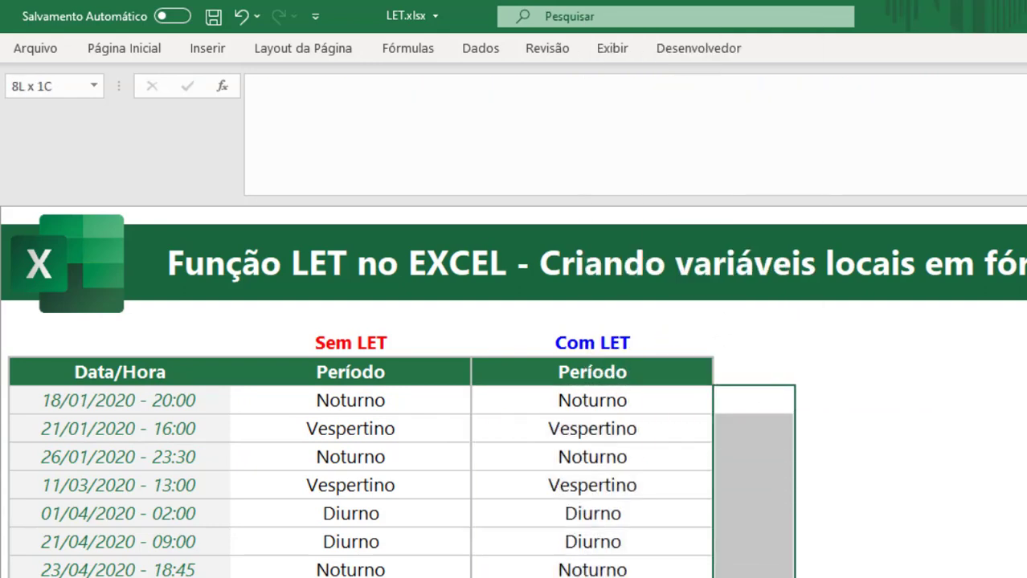
type("=")
left_click(607, 402)
type("=")
left_click(411, 402)
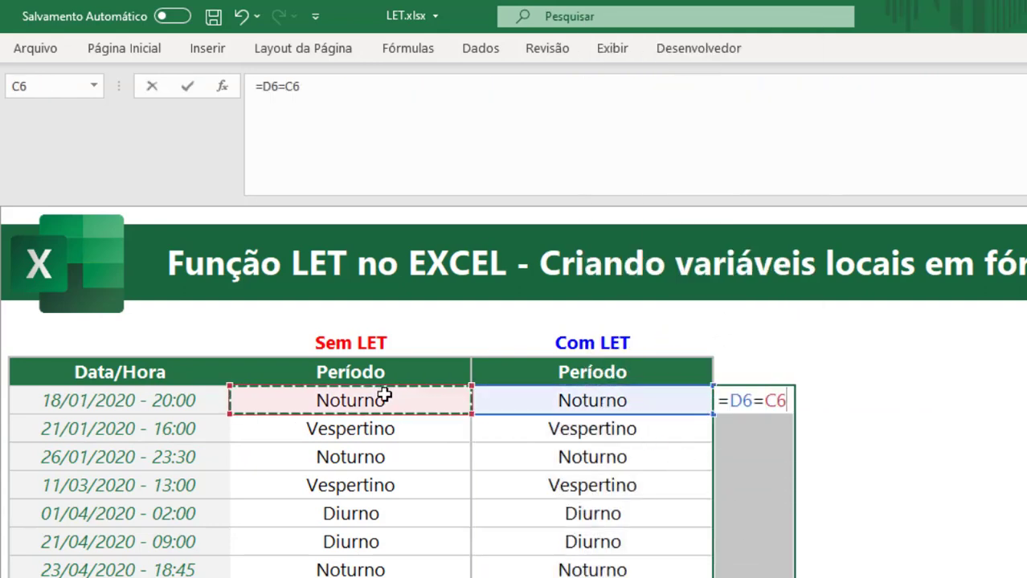
key("ctrl+Return")
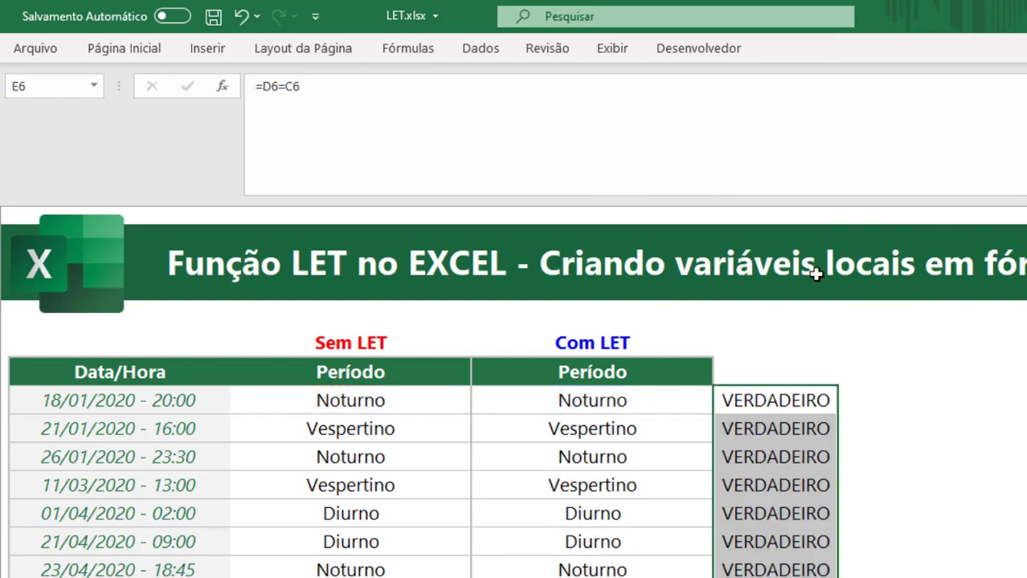
key("Delete")
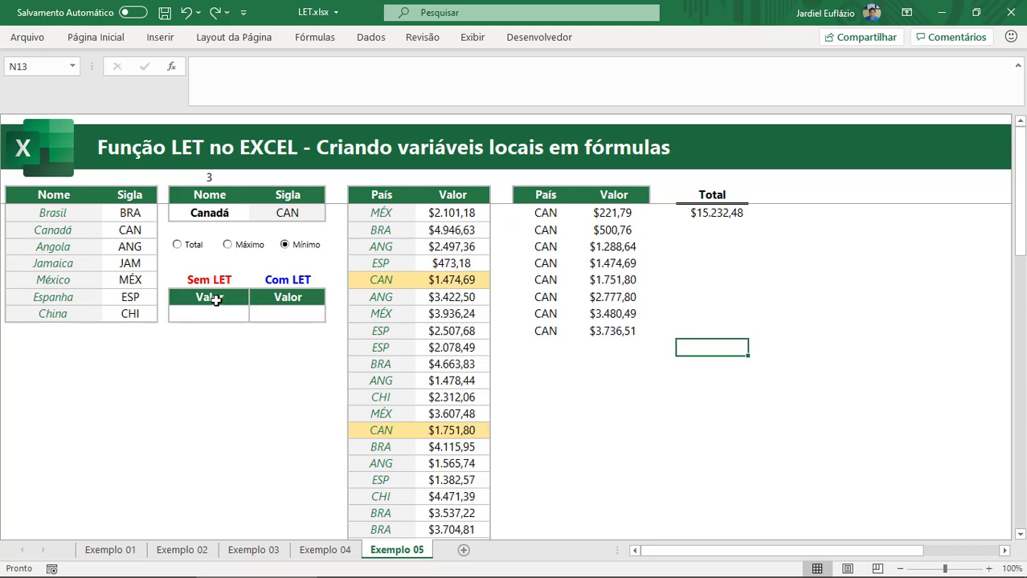
Step: Choose Jamaica as the Nome in E5 and inspect the Sigla lookup formula in F5
left_click_drag(42, 196, 122, 314)
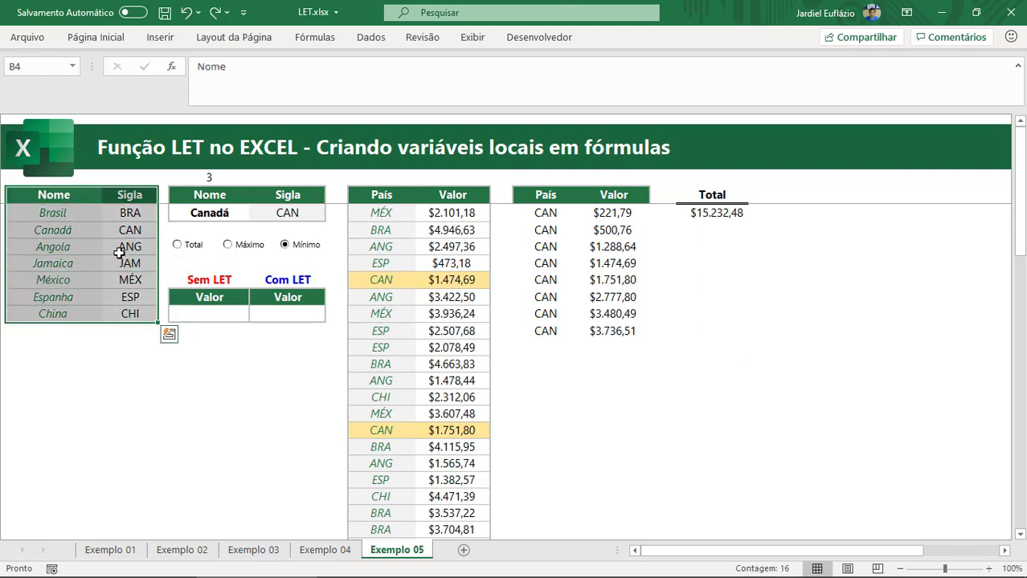
left_click(238, 213)
left_click(257, 215)
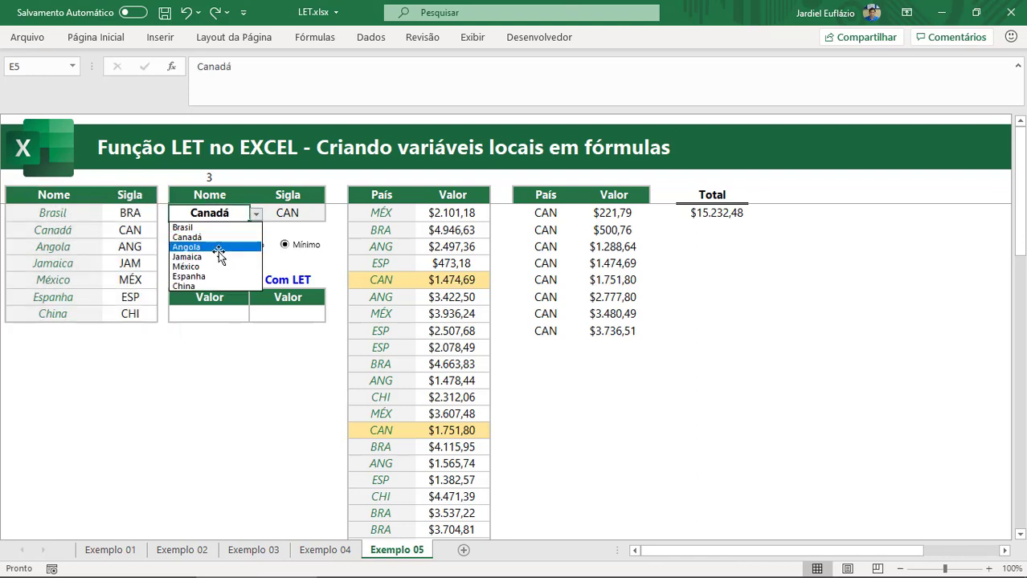
left_click(215, 255)
left_click(320, 213)
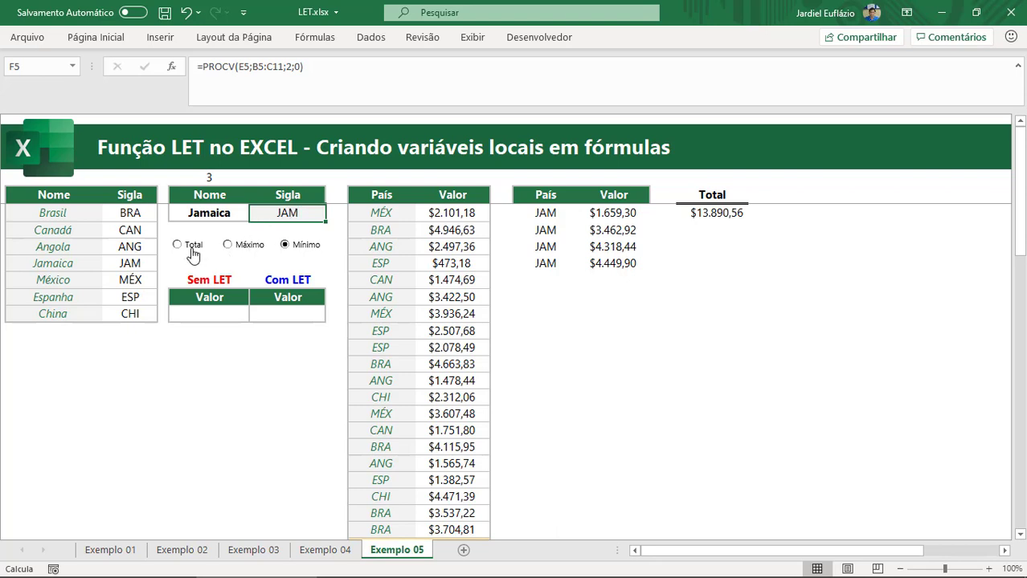
Step: Switch the calculation option to Máximo and back to Mínimo, and review the first rows of the source País and Valor table
left_click(243, 250)
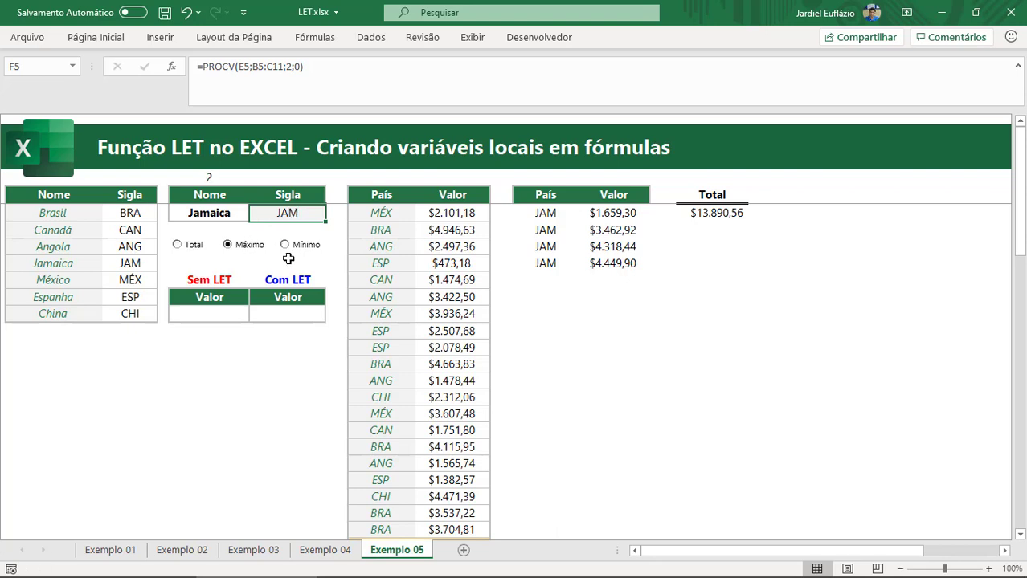
left_click(305, 251)
left_click_drag(372, 213, 451, 399)
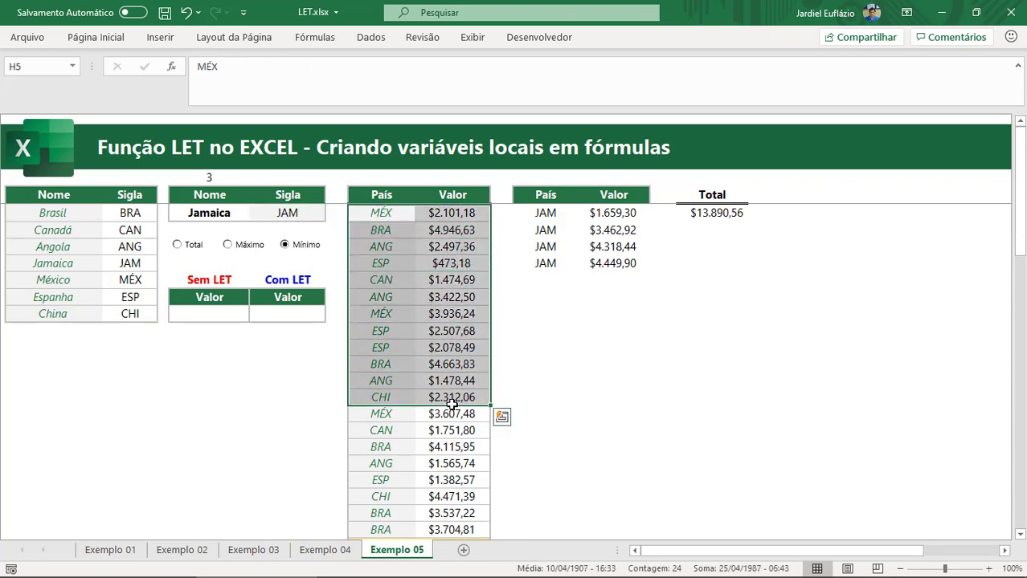
left_click(446, 325)
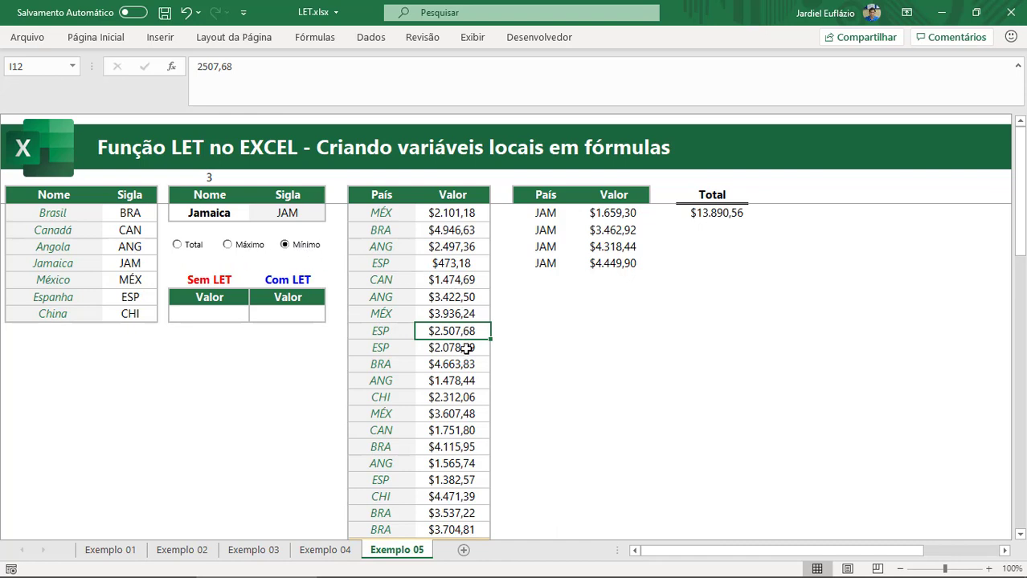
Step: Cycle the calculation option through Total, Máximo and Mínimo, comparing each choice with the source table's Valor column
left_click(303, 215)
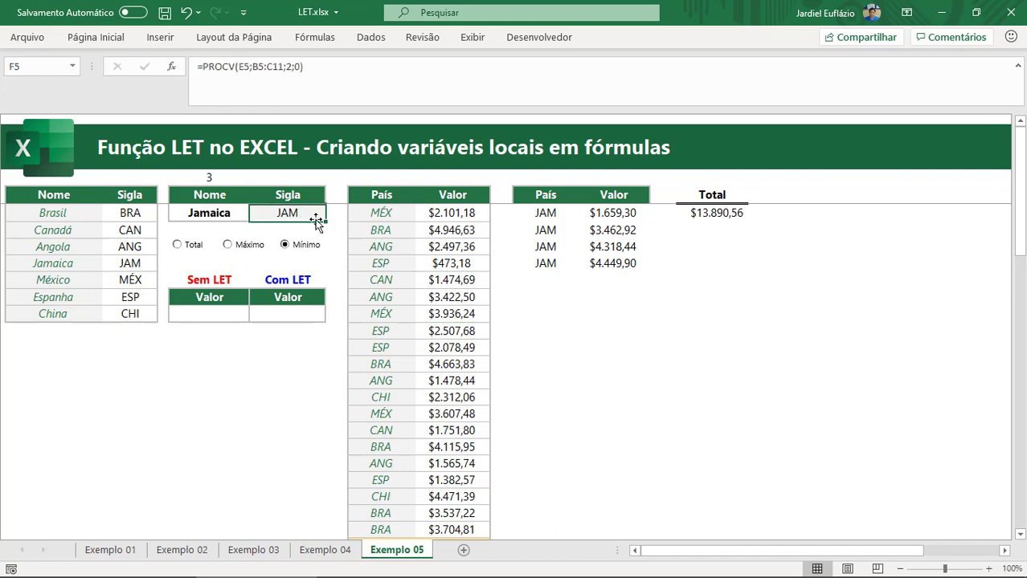
left_click(177, 244)
left_click_drag(437, 214, 438, 511)
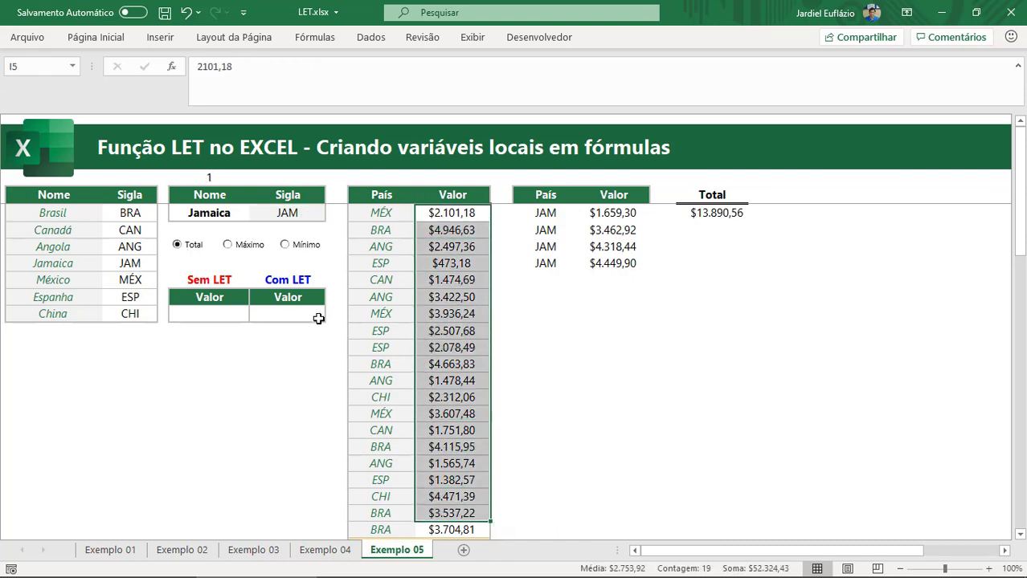
left_click(245, 251)
left_click_drag(390, 233, 406, 249)
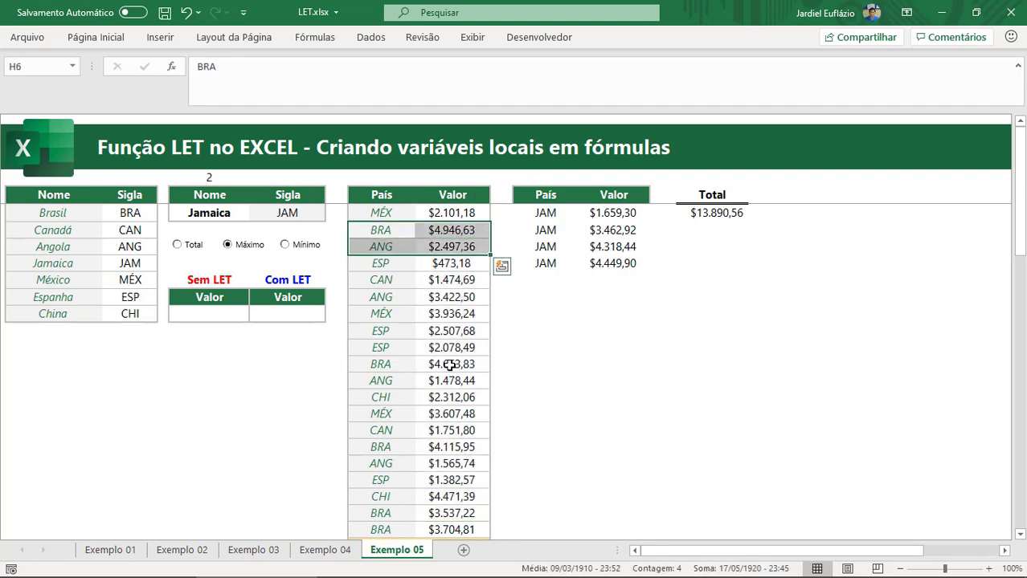
left_click(285, 245)
left_click(428, 299)
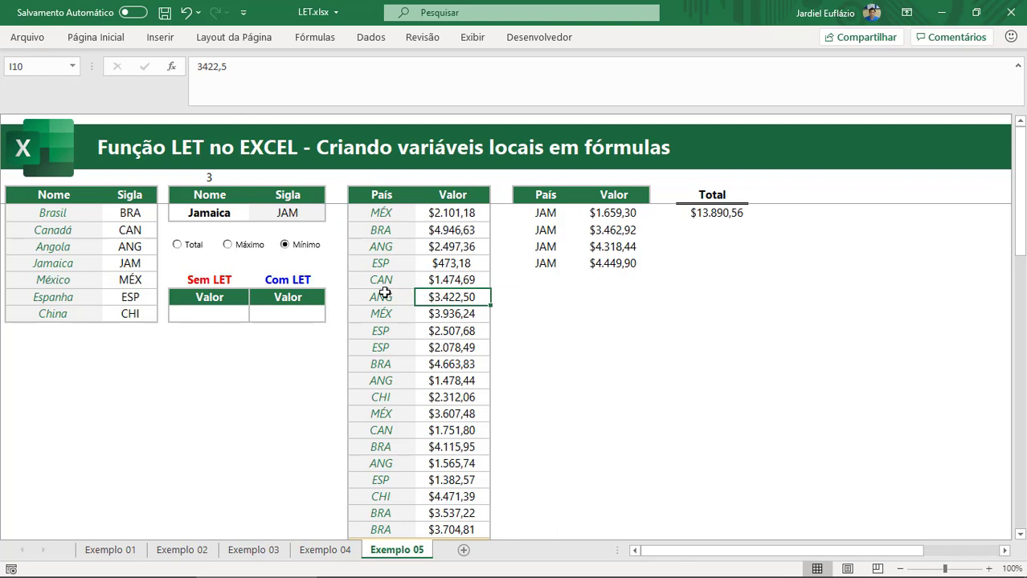
Step: Examine the empty Sem LET and Com LET result cells and the CLASSIFICAR and FILTRO formula in K5
left_click(198, 315)
left_click(274, 315)
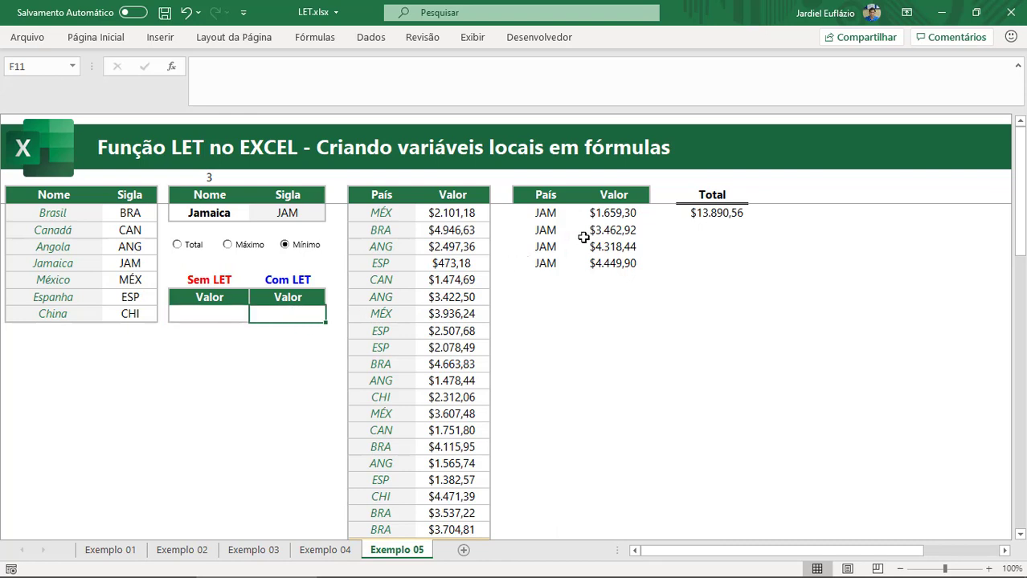
left_click(535, 214)
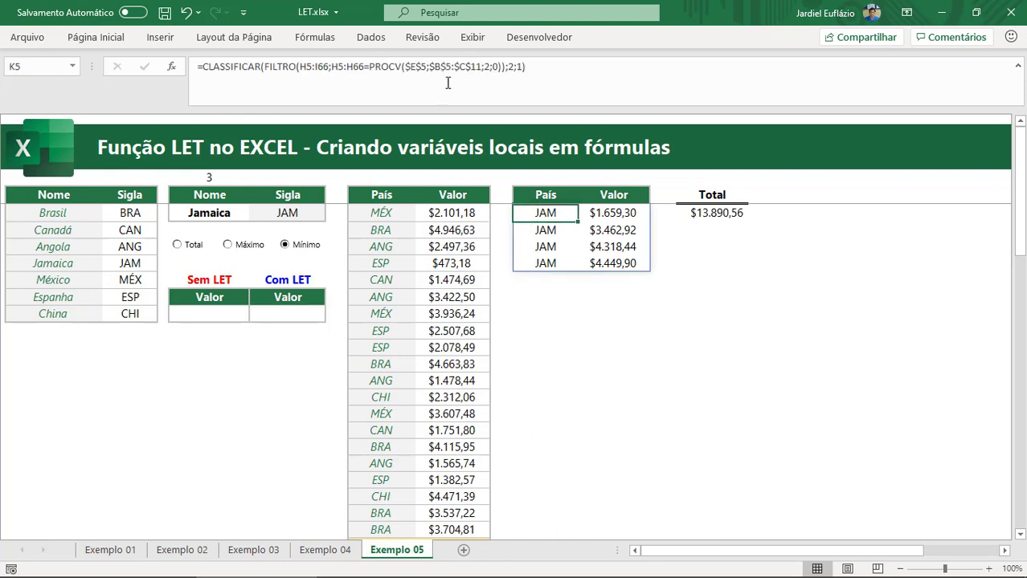
left_click(553, 66)
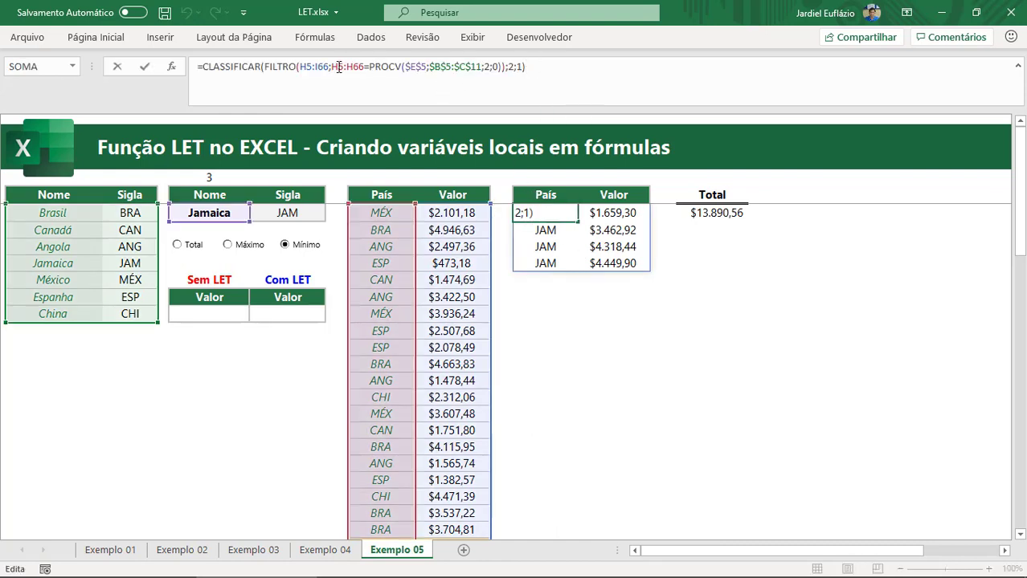
key("Escape")
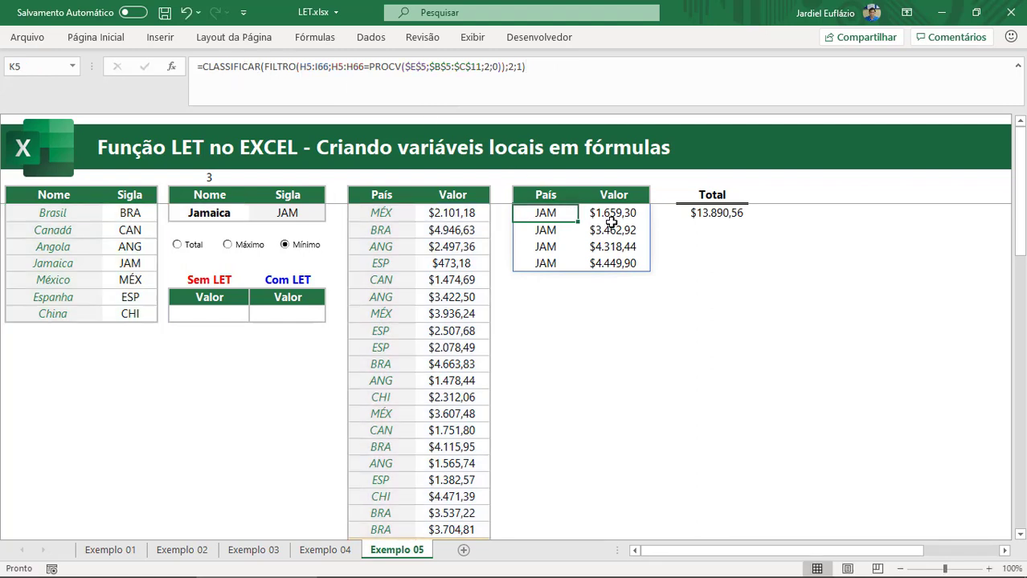
Step: Compare the filtered list's País entries with the Sigla in F5, and examine its smallest and largest Valor entries
left_click_drag(544, 213, 544, 265)
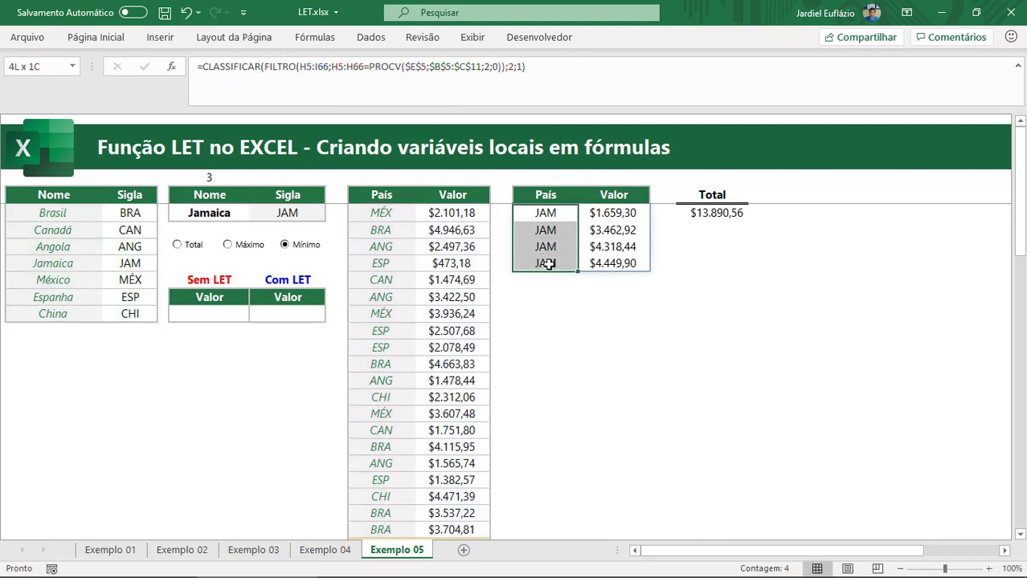
left_click(299, 213)
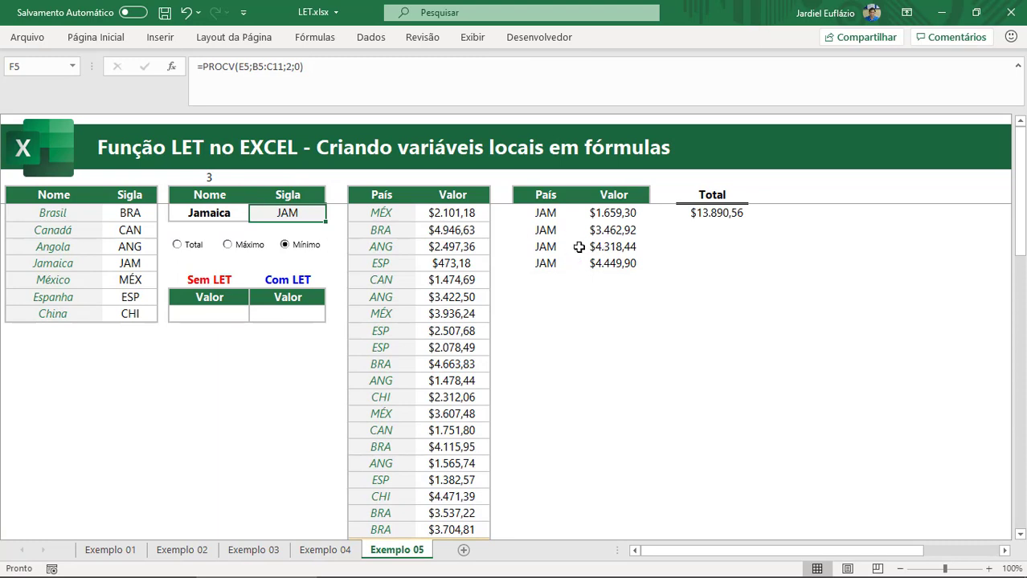
left_click_drag(614, 215, 614, 266)
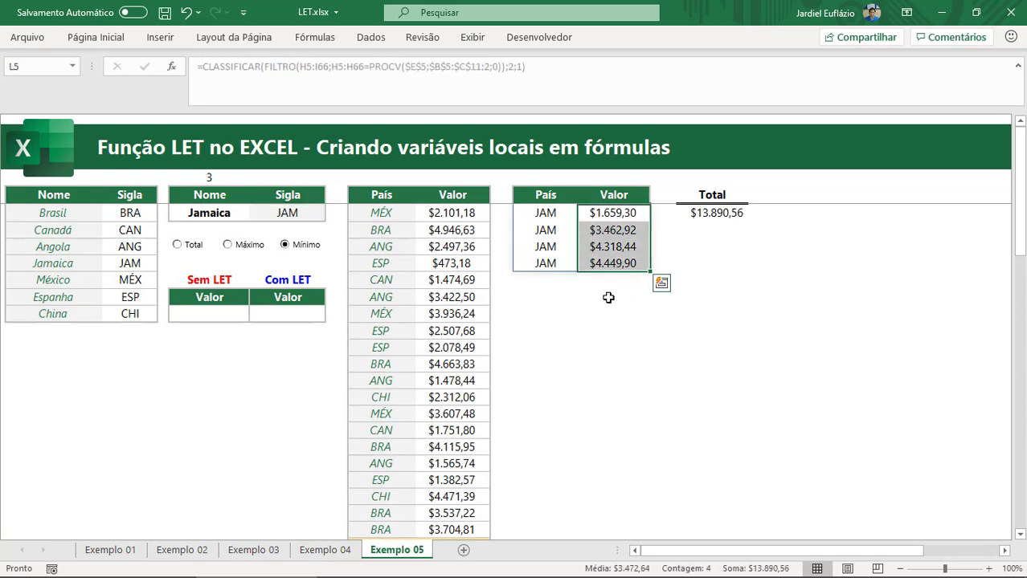
left_click(608, 297)
left_click(613, 214)
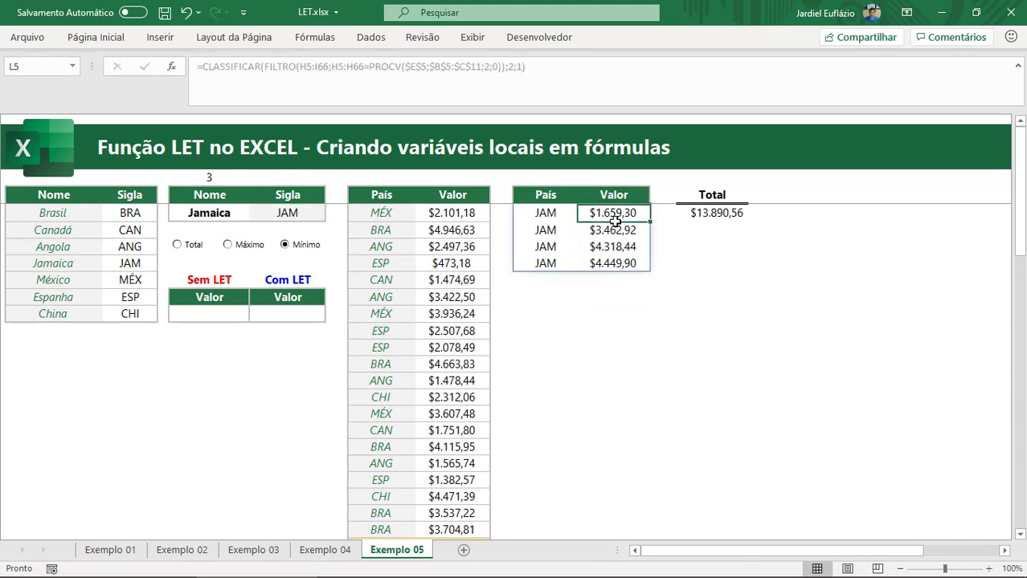
left_click(625, 263)
left_click(212, 314)
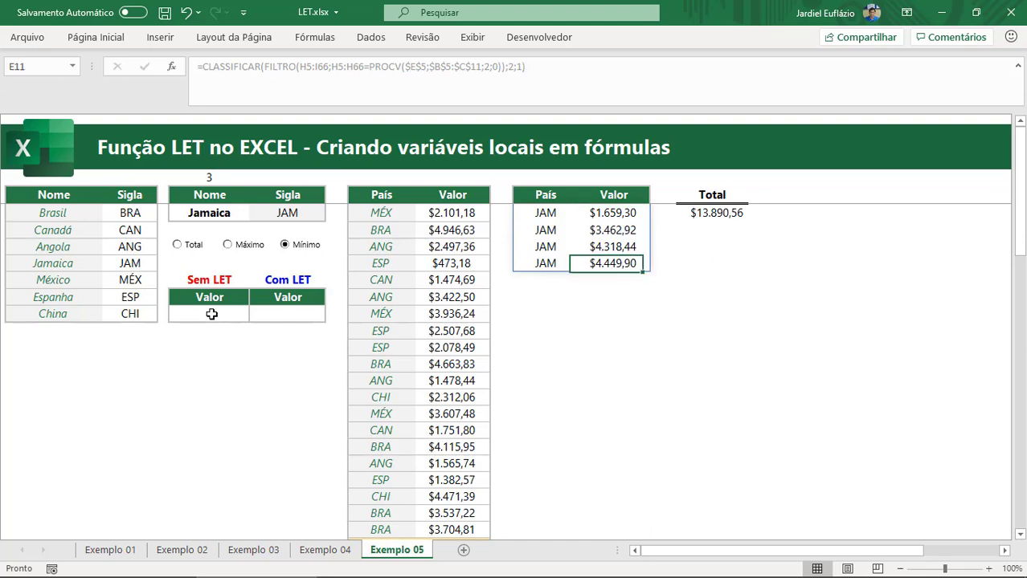
left_click_drag(212, 315, 240, 316)
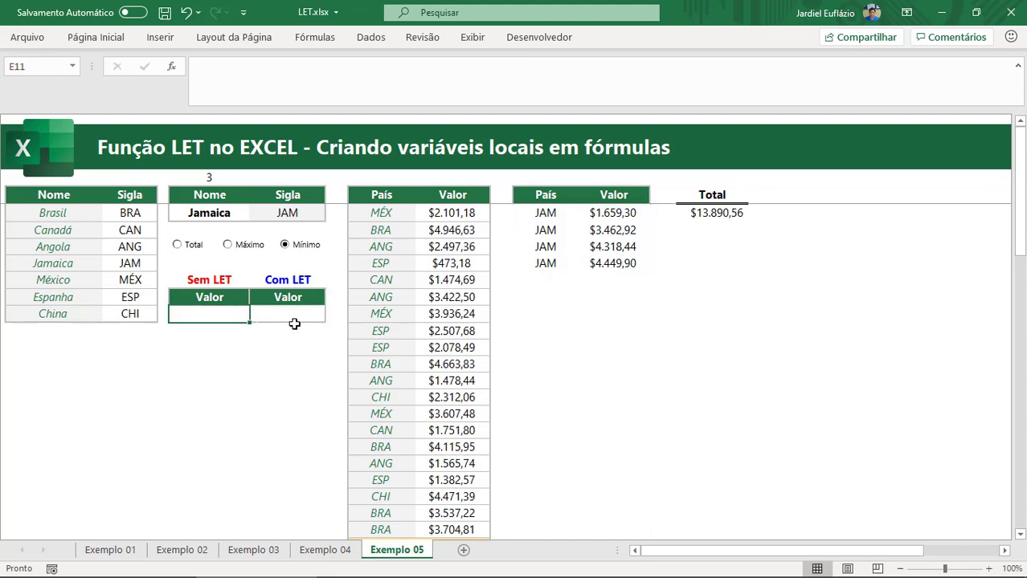
Step: Change the Nome in E5 to Espanha and back to Canadá to refresh the filtered list
left_click(211, 212)
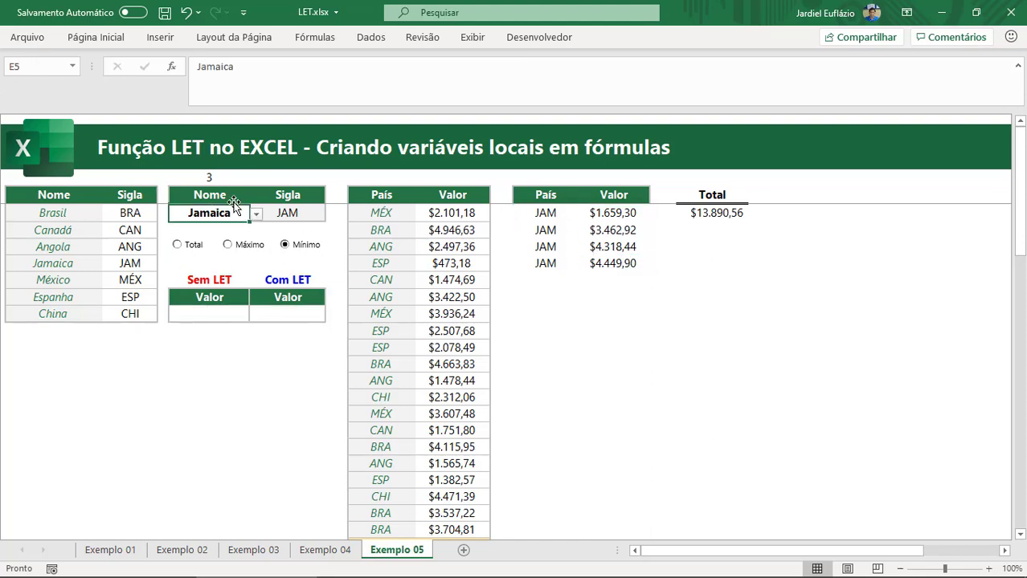
left_click(255, 214)
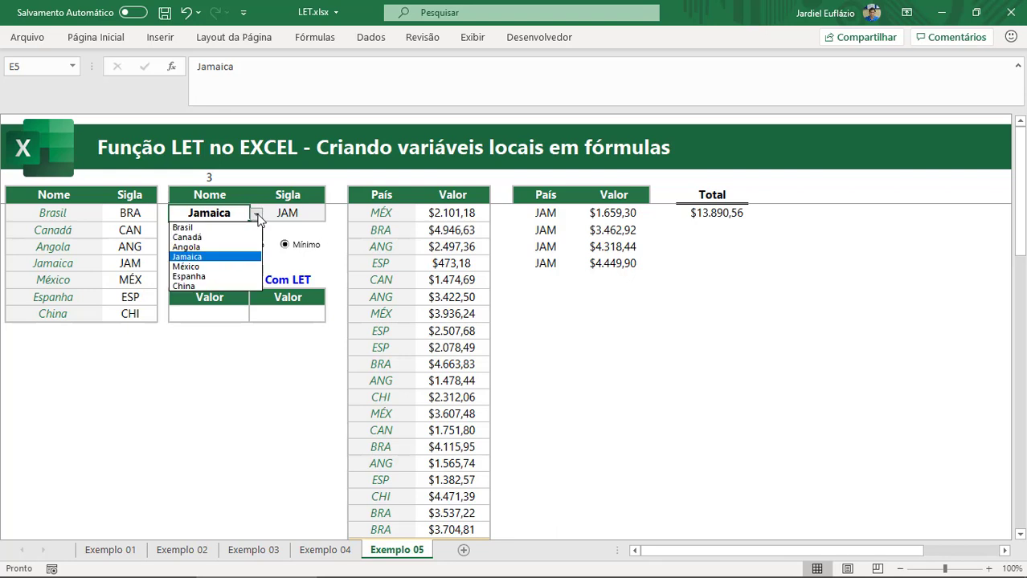
left_click(192, 276)
left_click(257, 215)
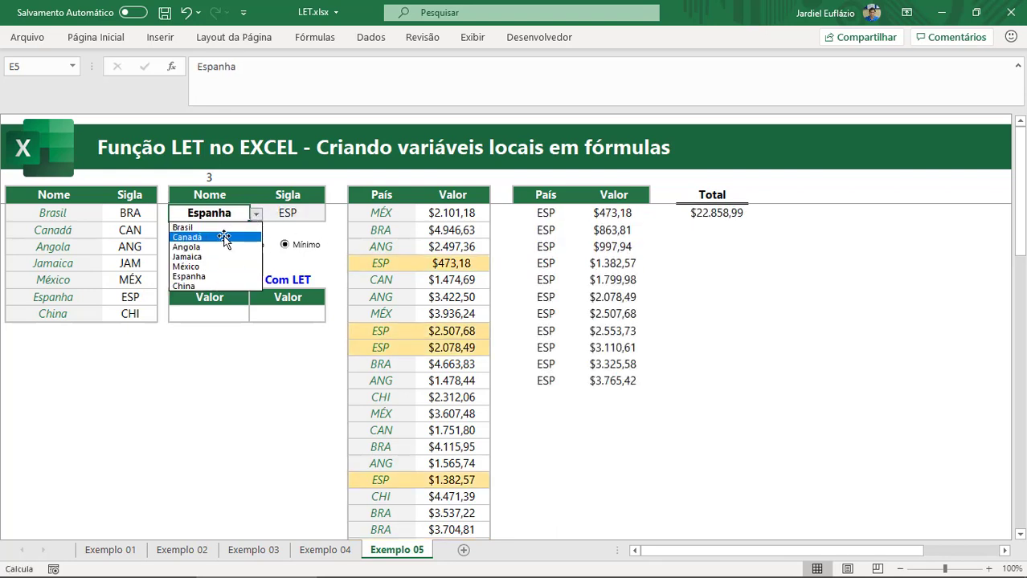
left_click(219, 239)
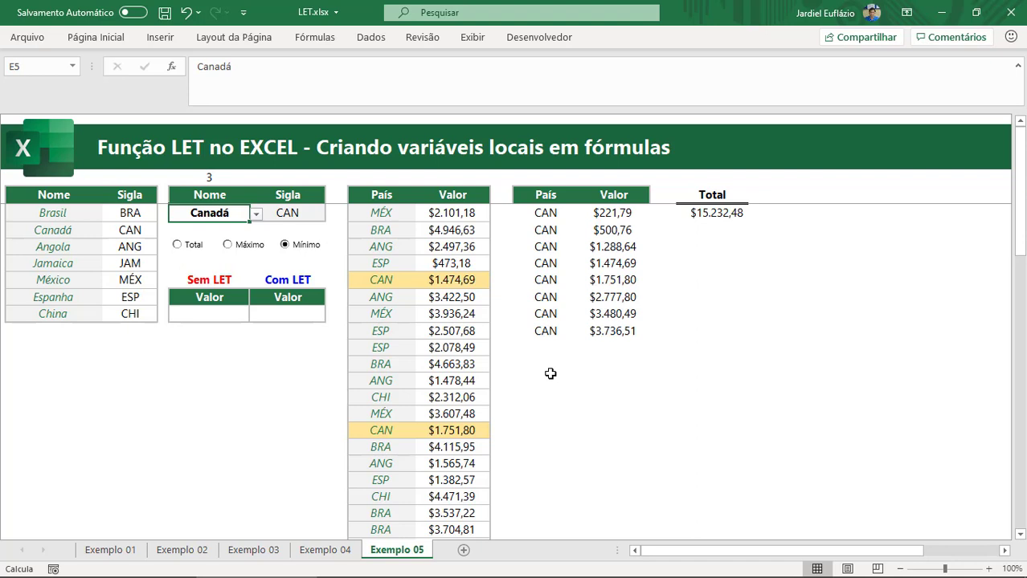
Step: Examine the SOMA and DESLOC formula behind Total in N5, including its K5# reference to the filtered list
left_click(700, 211)
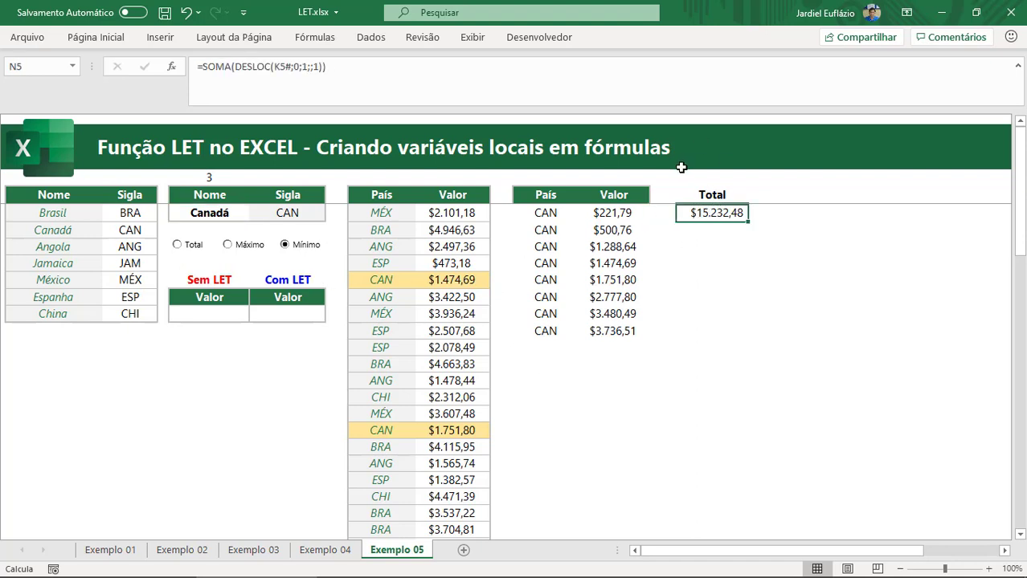
left_click(500, 74)
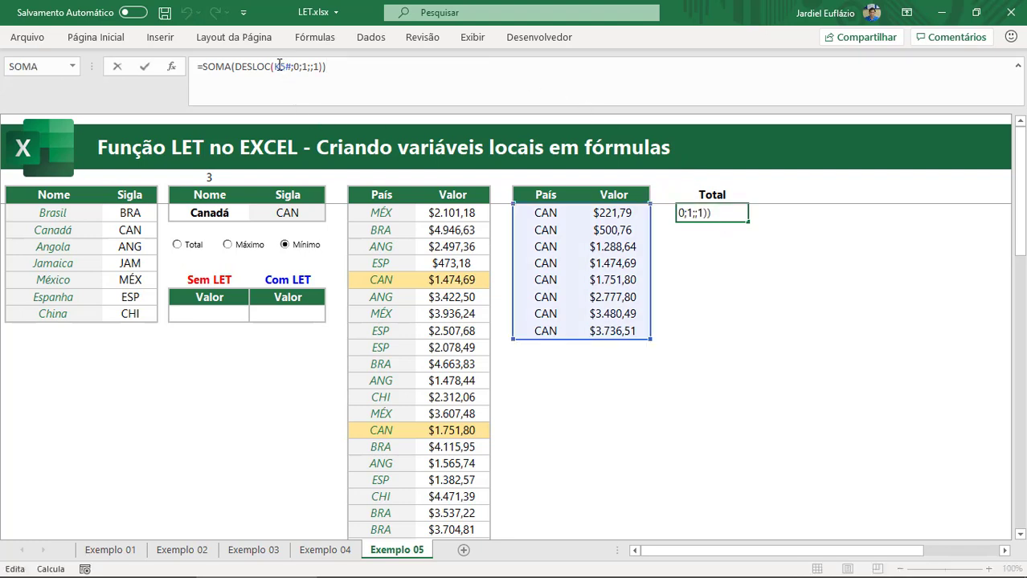
left_click_drag(275, 66, 291, 66)
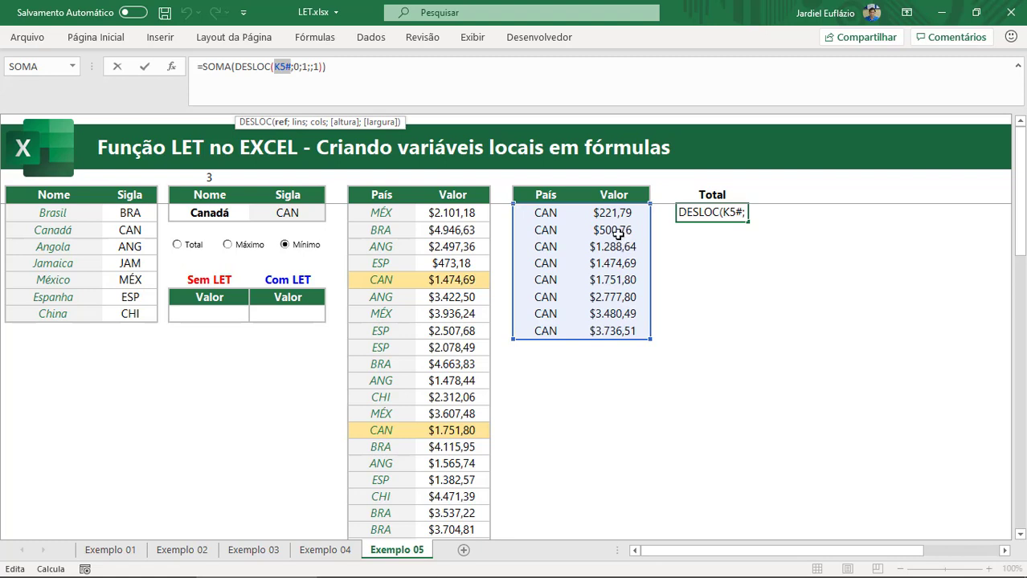
key("Escape")
left_click_drag(804, 365, 519, 191)
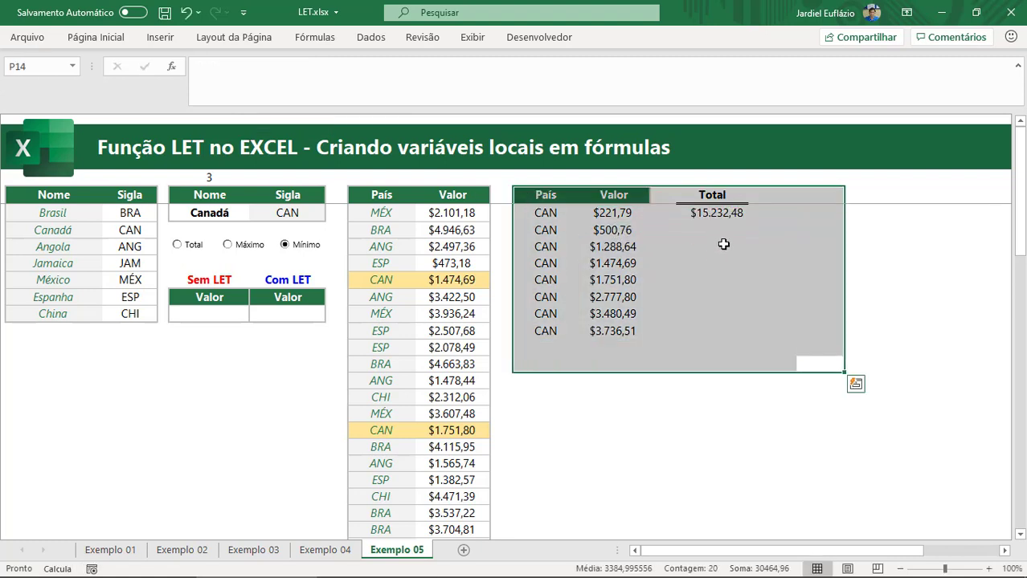
left_click(687, 281)
left_click(405, 267)
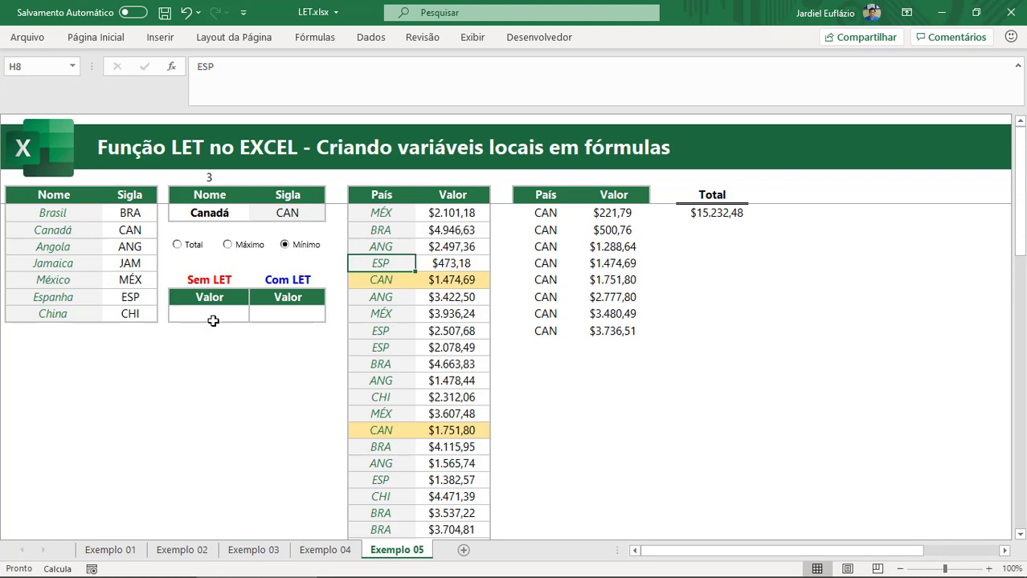
Step: Cycle the calculation option through Total, Máximo and Mínimo, checking linked cell E3, the Sigla in F5 and the source table
left_click(245, 245)
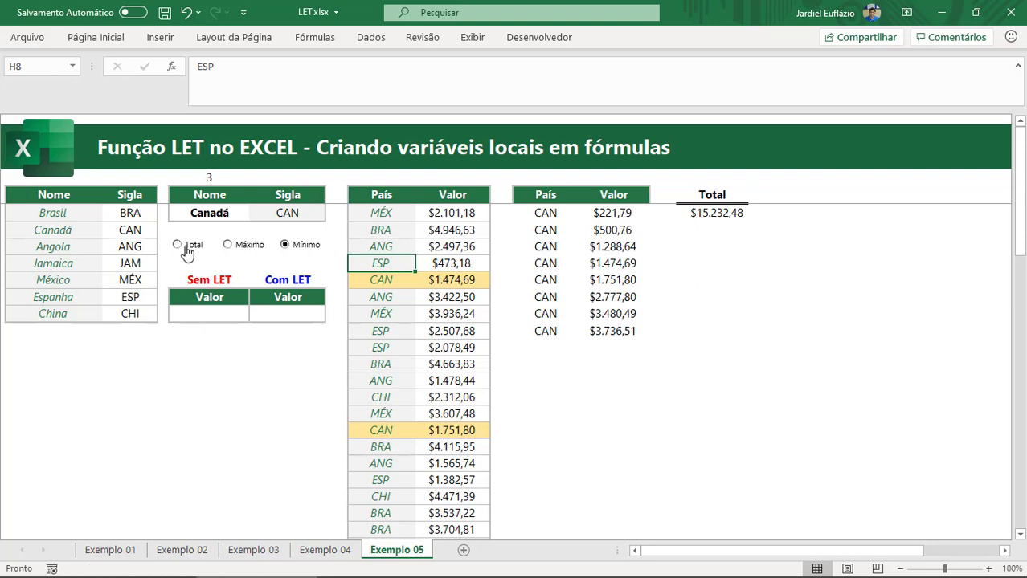
left_click(196, 250)
left_click(211, 178)
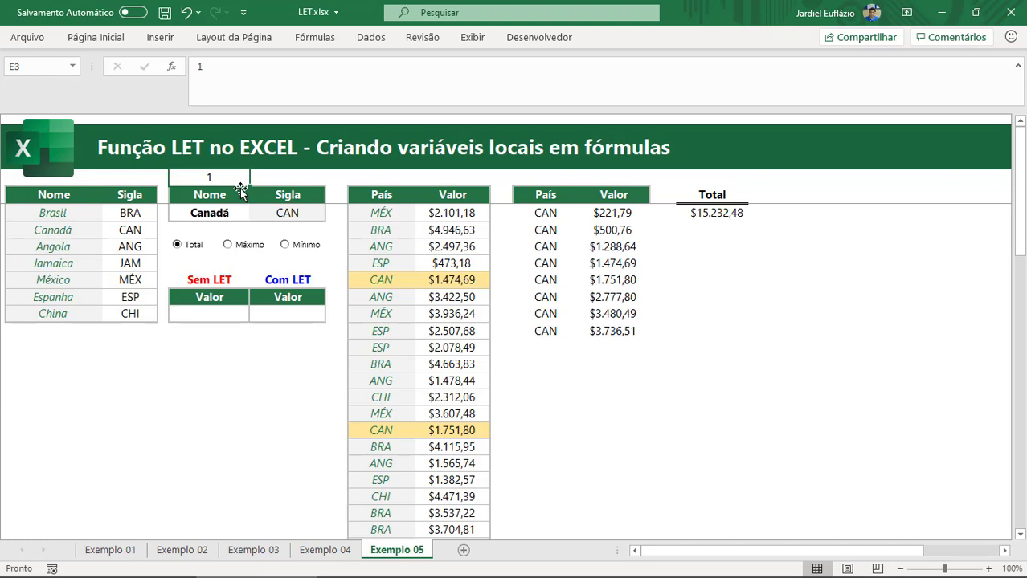
left_click(232, 247)
left_click(299, 249)
left_click(180, 248)
left_click(234, 251)
left_click(303, 253)
left_click(288, 213)
left_click(405, 215)
left_click_drag(405, 215, 450, 435)
left_click(444, 355)
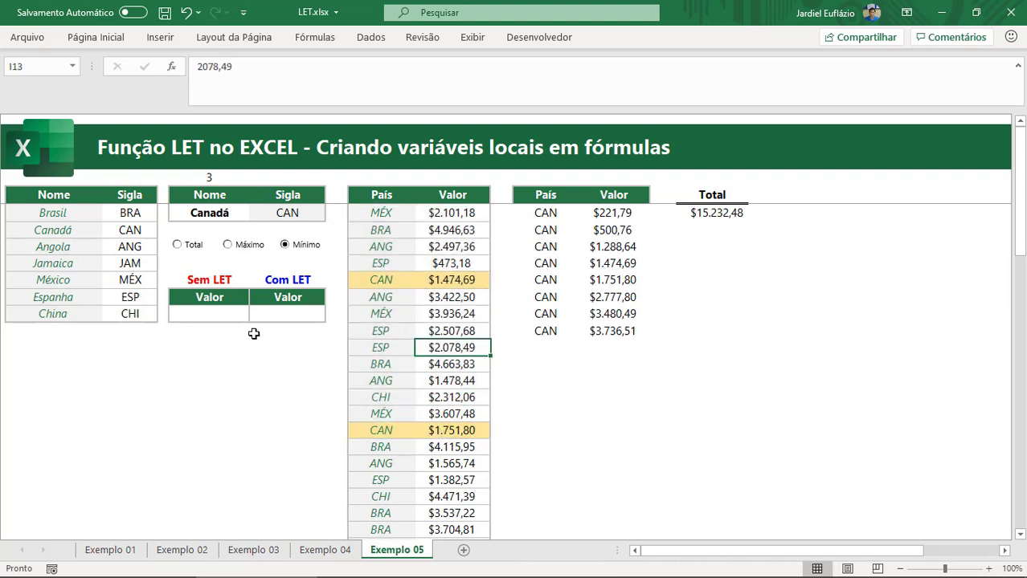
Step: Switch the calculation option to Total and on to Máximo, checking the País and Valor entries of the source table
left_click(211, 312)
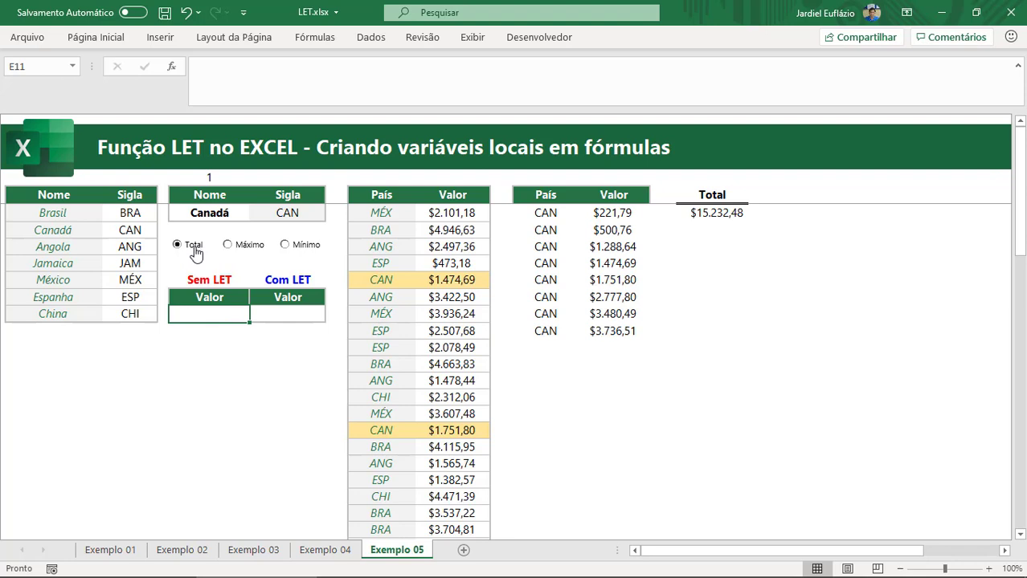
left_click(263, 214)
left_click_drag(371, 213, 450, 396)
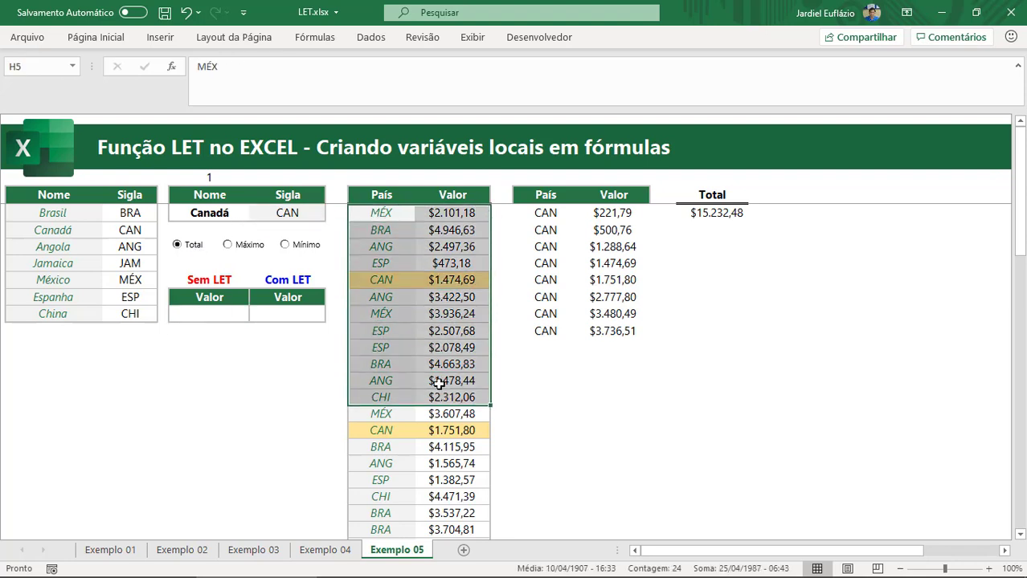
left_click(249, 247)
left_click(455, 298)
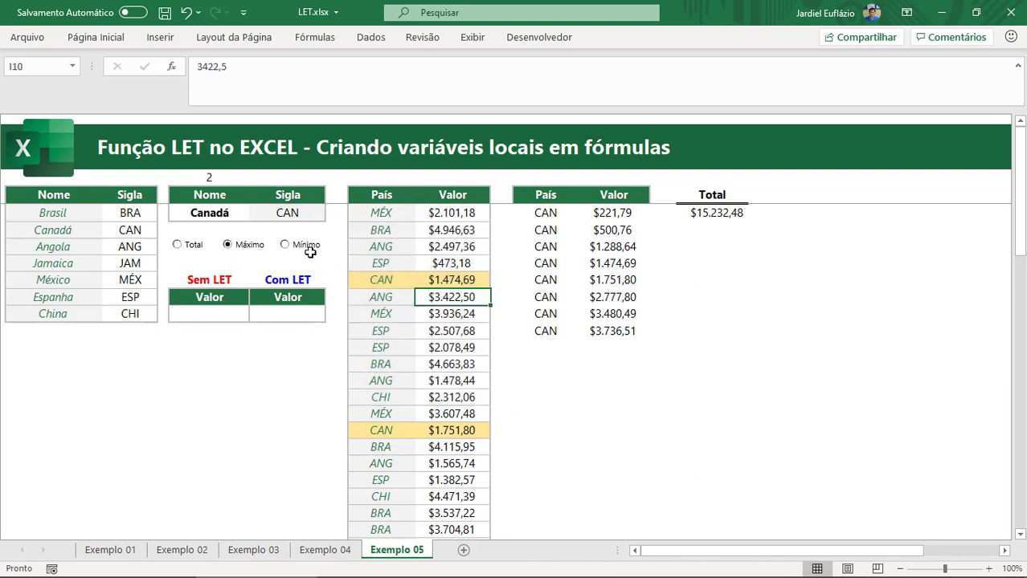
Step: Start a PARÂMETRO formula in the Sem LET Valor cell E11
left_click(212, 315)
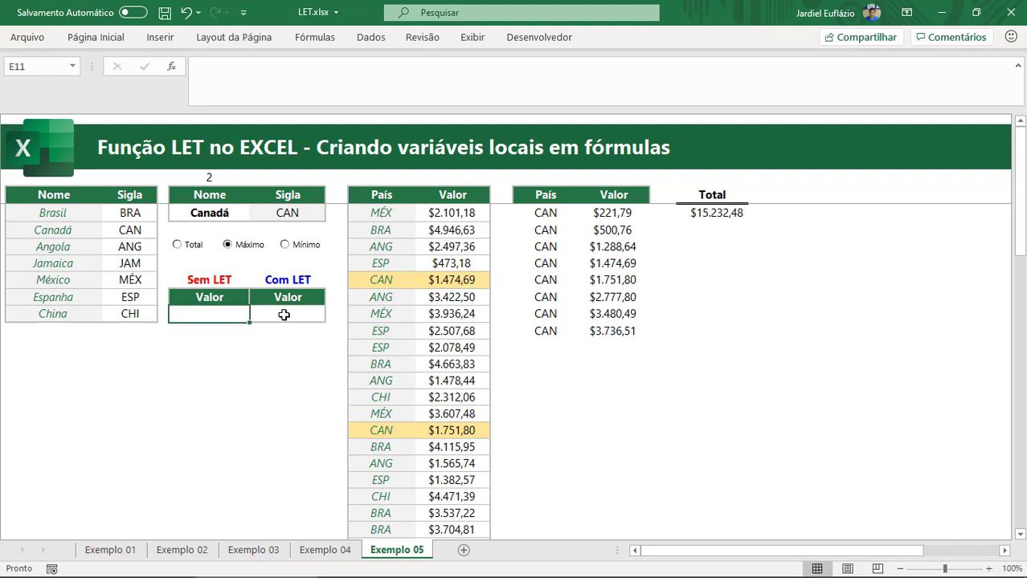
type("=")
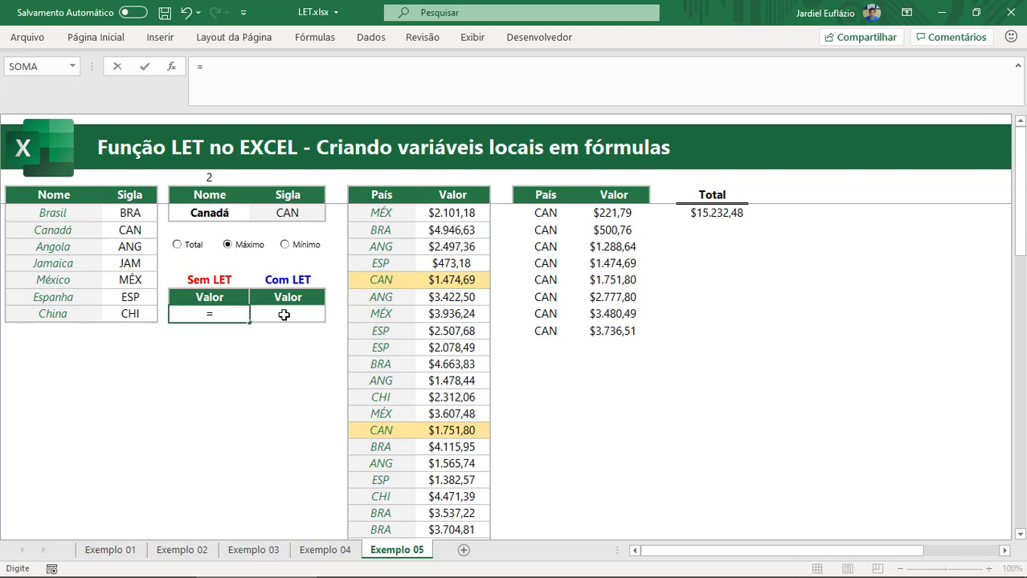
type("pa")
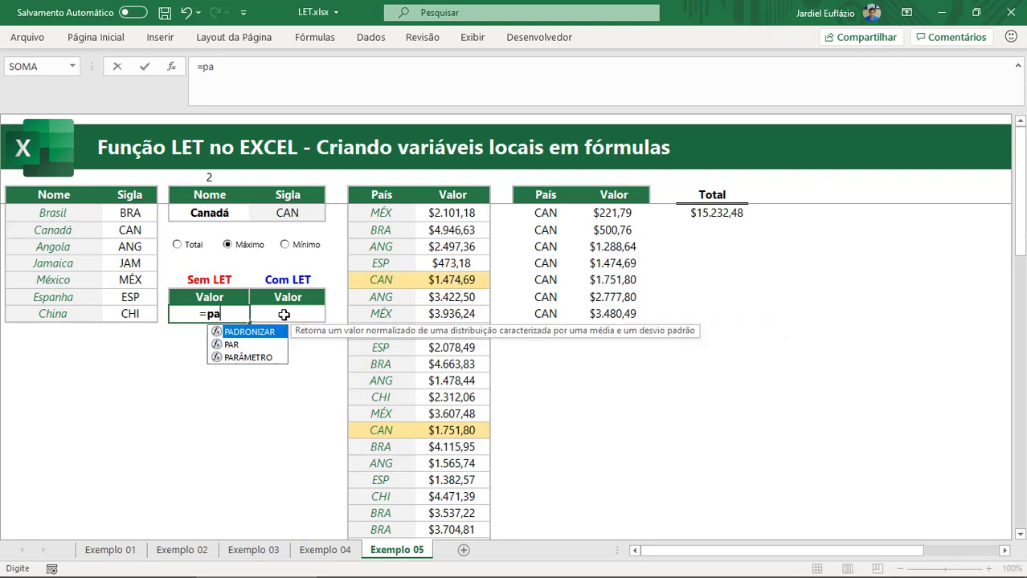
key("Down")
key("Down")
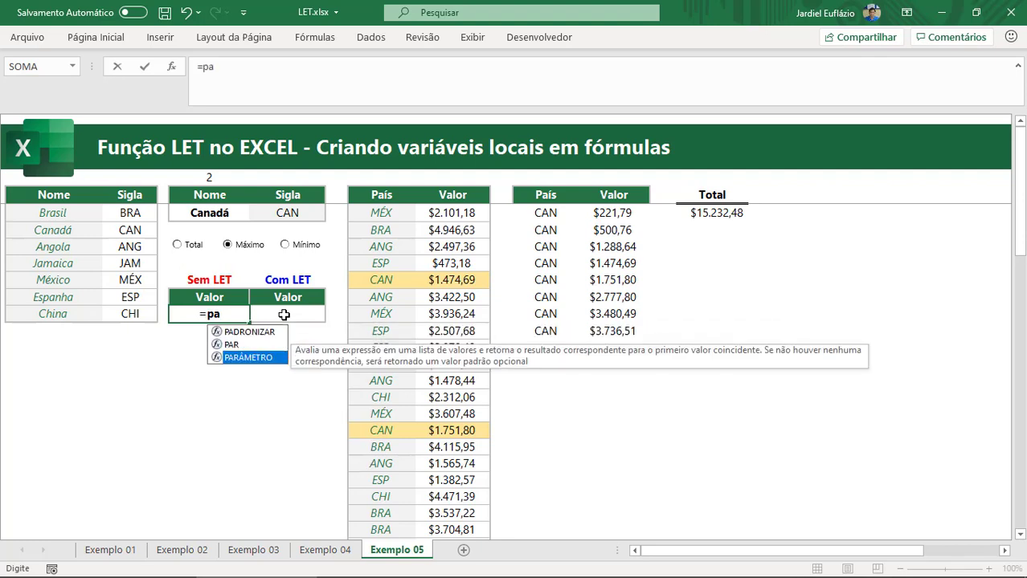
key("Tab")
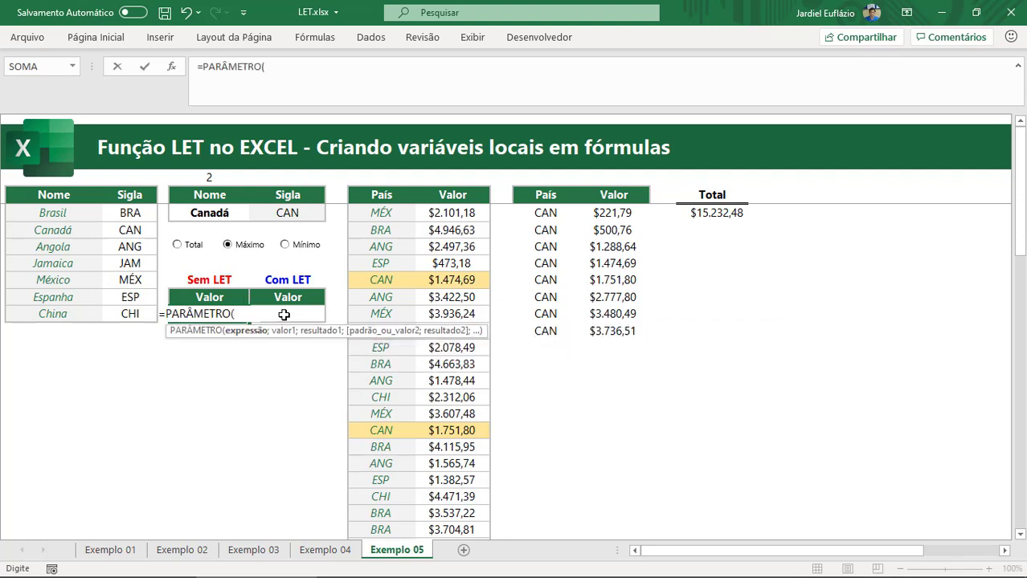
Step: Enlarge the formula bar and give PARÂMETRO the expression E3, first value 1 and an opened SOMASES as its result
left_click(313, 70)
left_click_drag(300, 110, 280, 193)
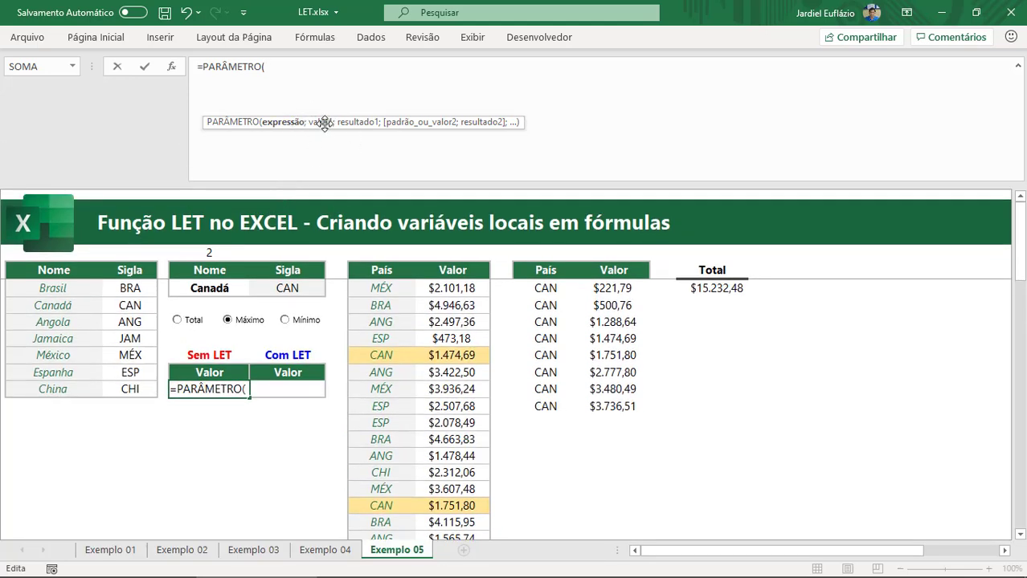
left_click(211, 253)
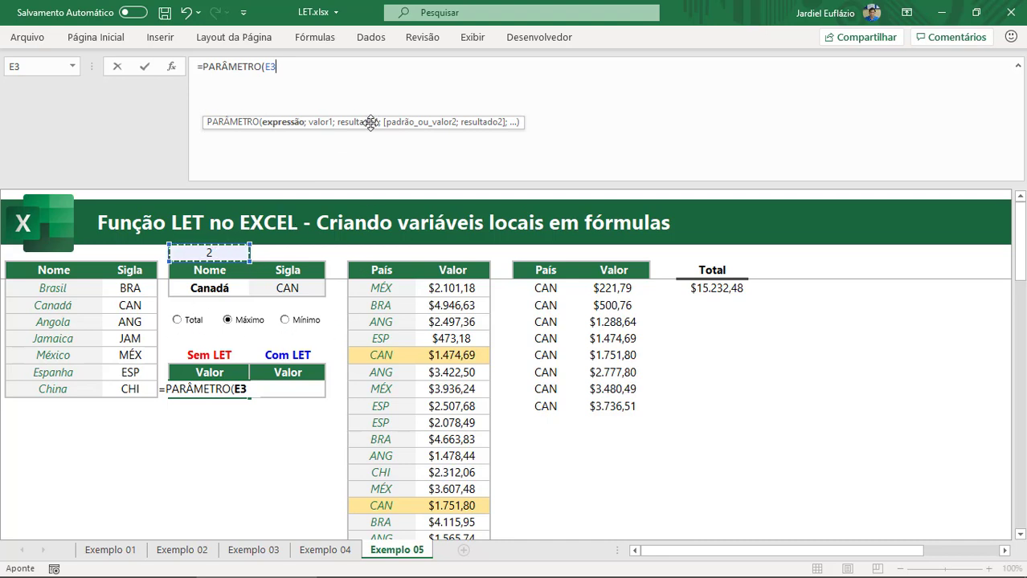
type(";1;")
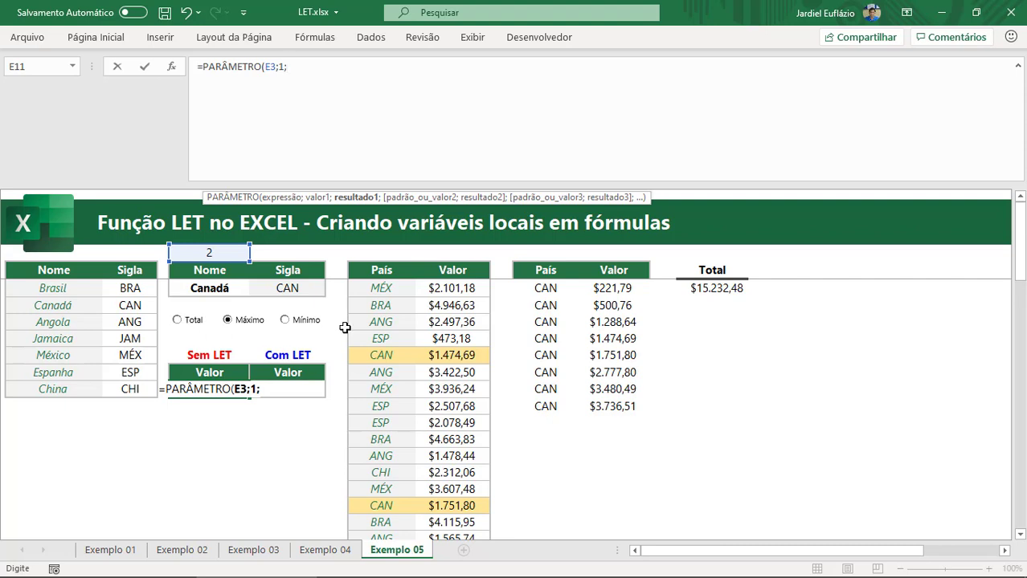
type("somases(")
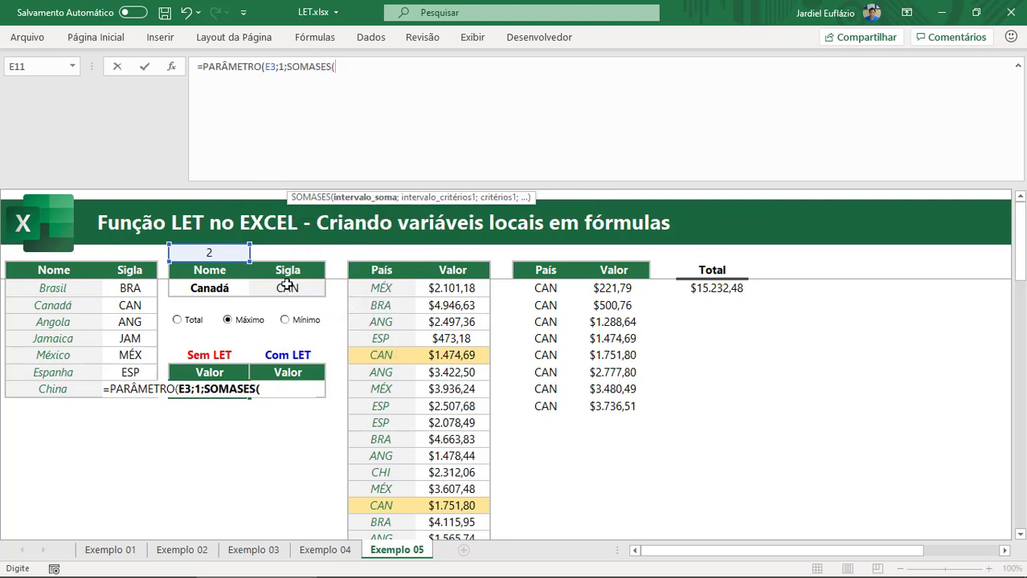
Step: Store the unfinished E11 formula as text with a leading apostrophe and copy PROCV(E5;B5:C11;2;0) from the Sigla formula in F5
left_click(202, 69)
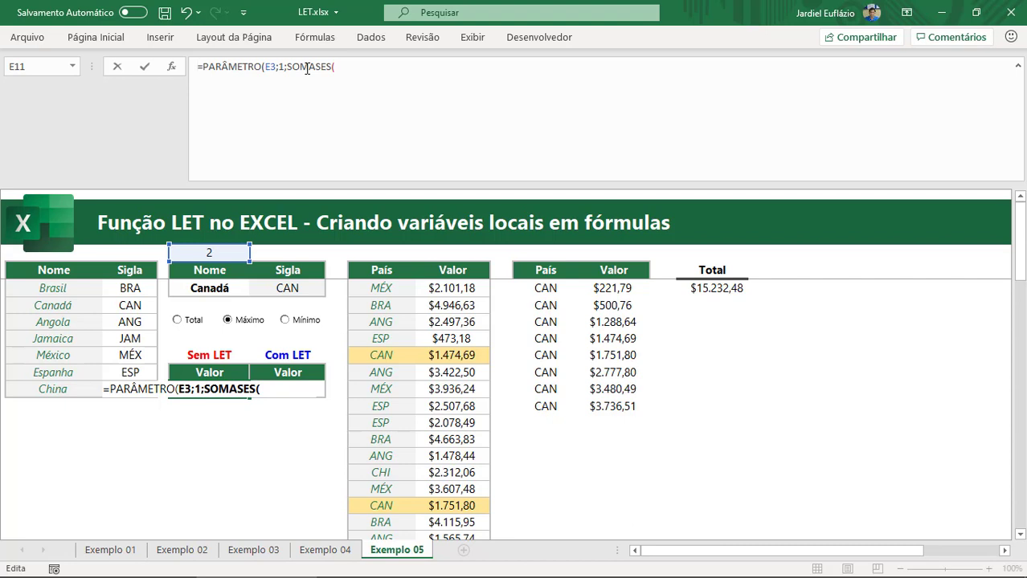
key("Return")
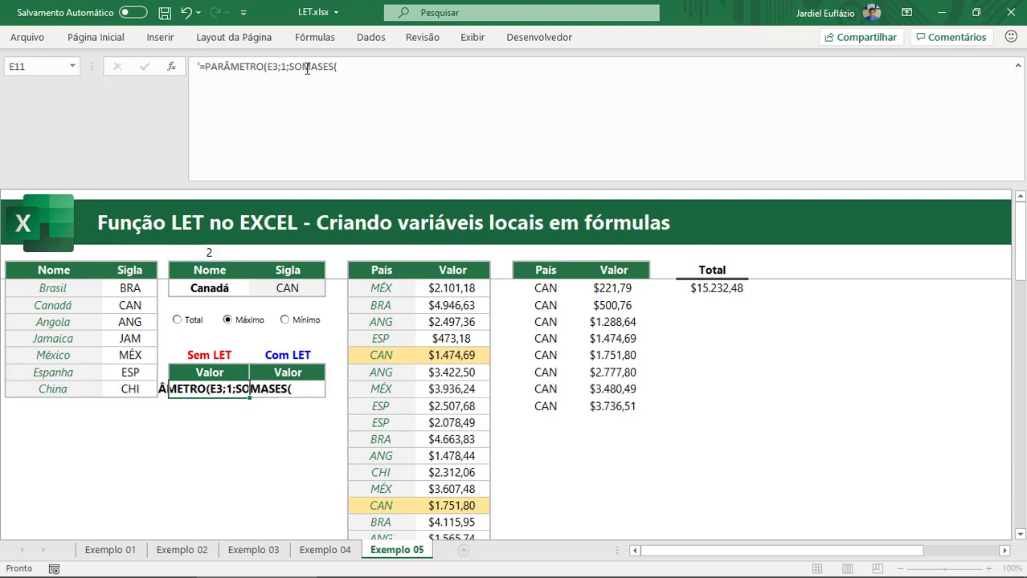
left_click(291, 285)
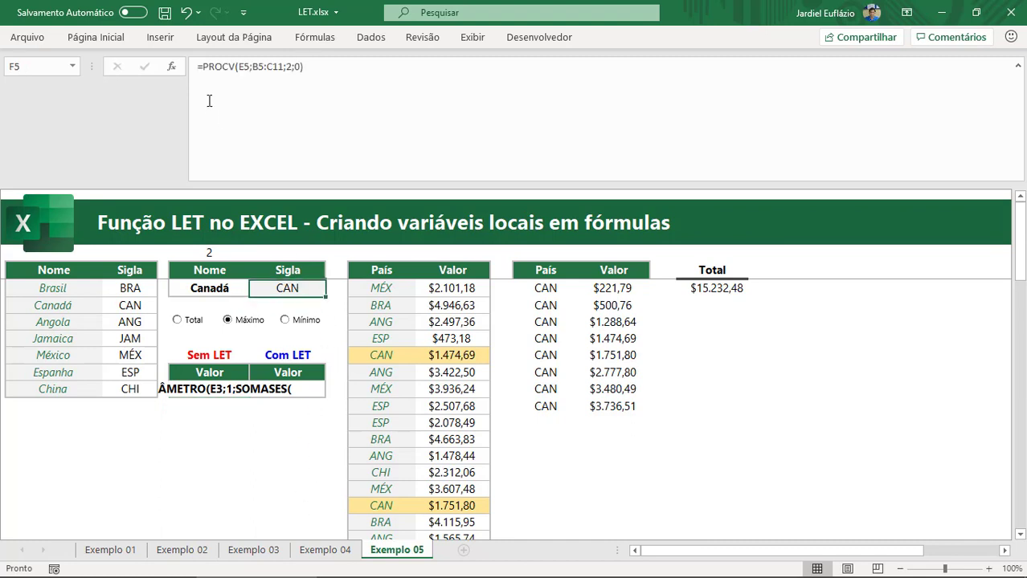
left_click_drag(202, 66, 369, 67)
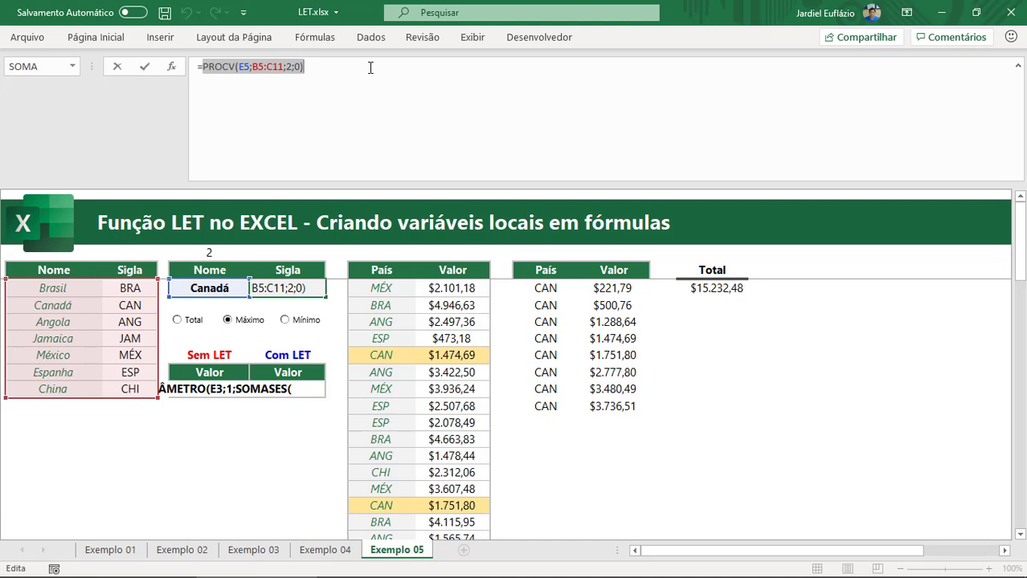
key("Escape")
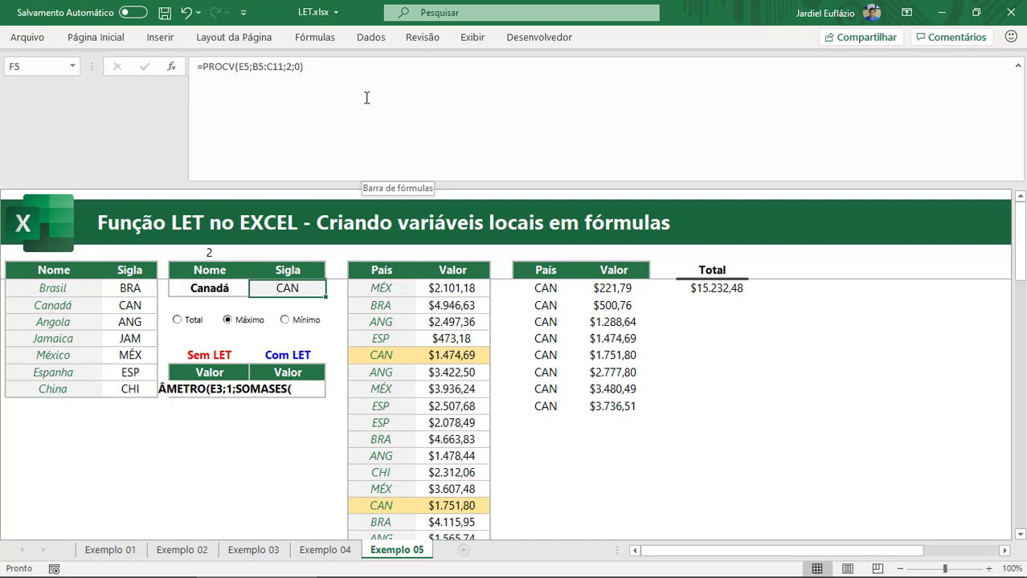
Step: Remove the leading apostrophe from E11 to resume editing the PARÂMETRO formula at its end
left_click(209, 389)
left_click(200, 67)
key("Delete")
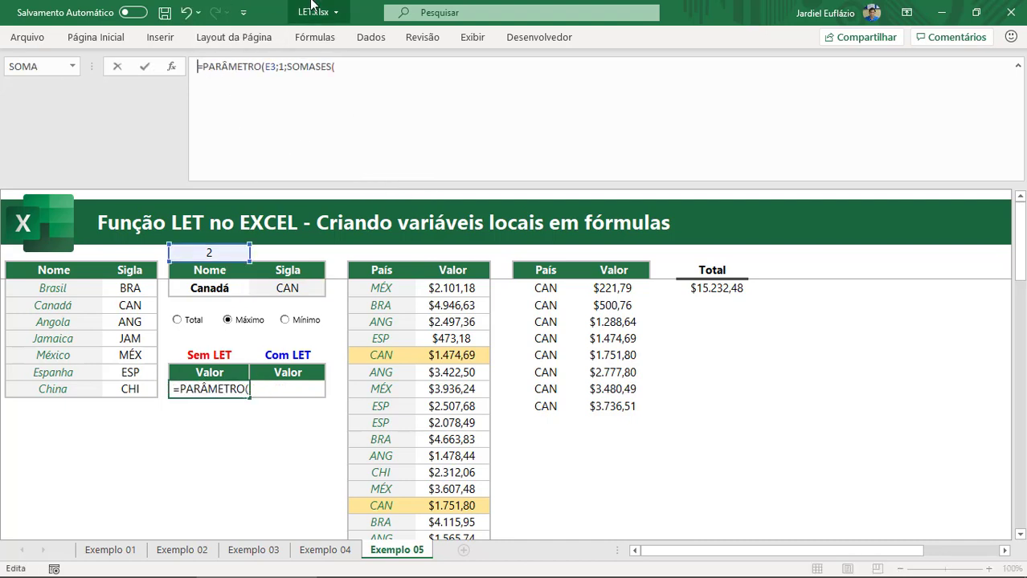
left_click(367, 72)
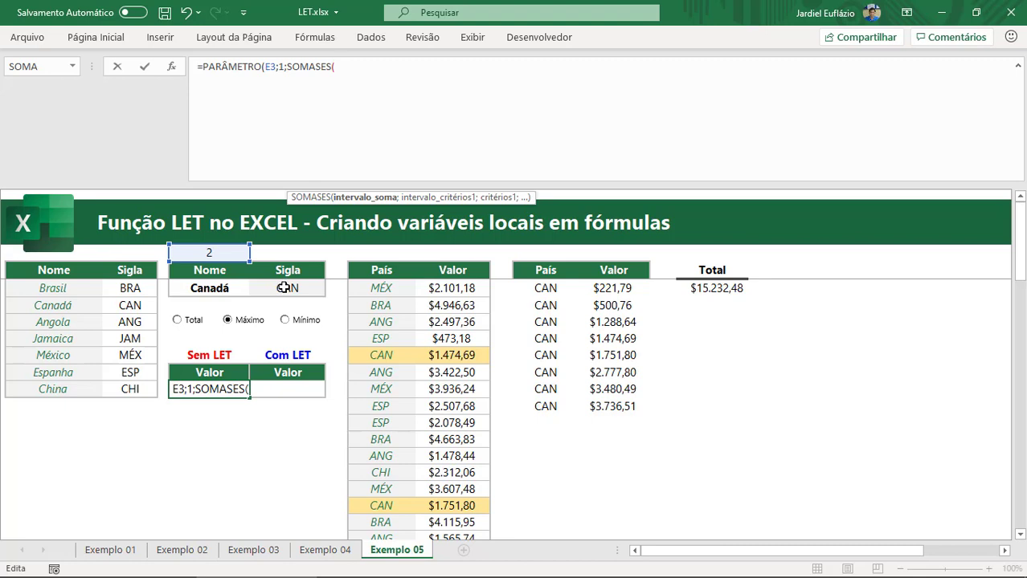
Step: Complete SOMASES in E11 with sum range I5:I66, criteria range H5:H66 and criterion PROCV(E5;B5:C11;2;0)
left_click(463, 291)
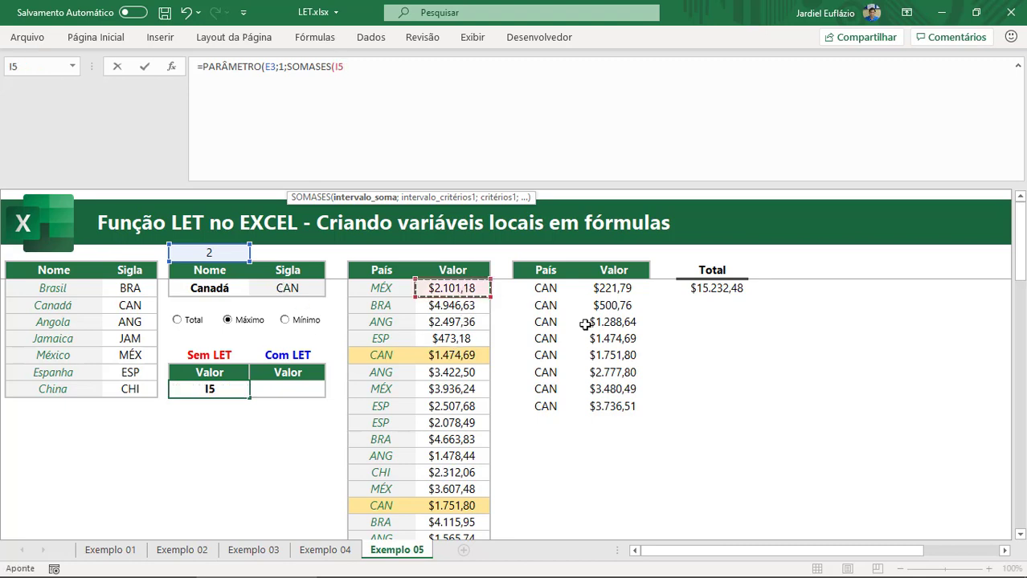
key("ctrl+shift+Down")
type(";")
left_click(392, 404)
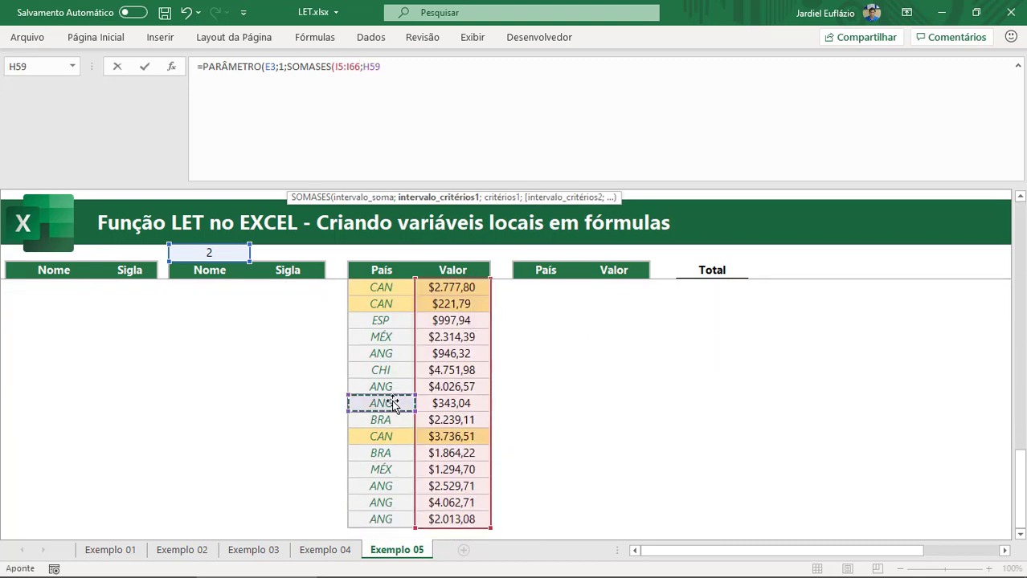
key("ctrl+Down")
key("ctrl+shift+Up")
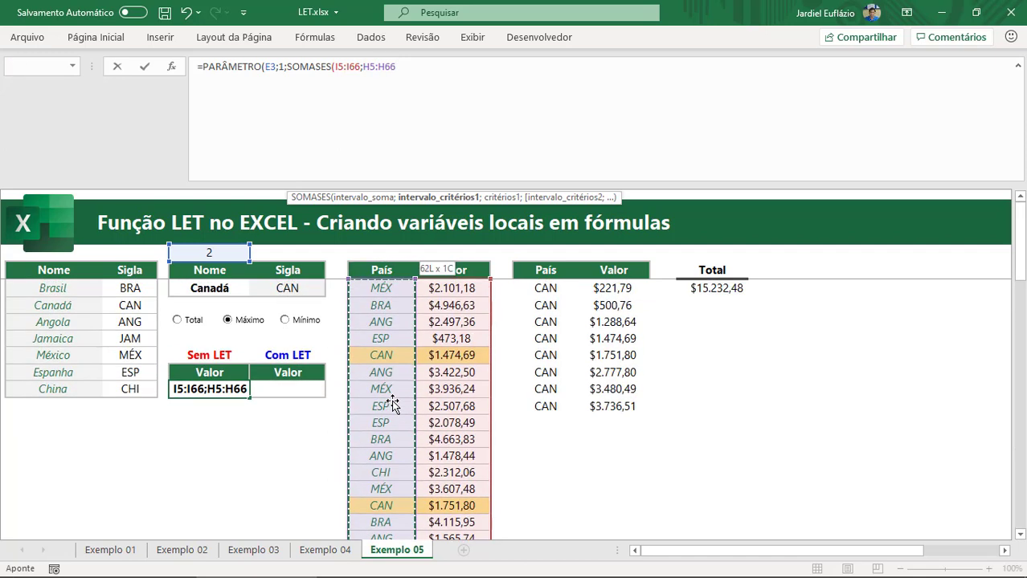
type(";")
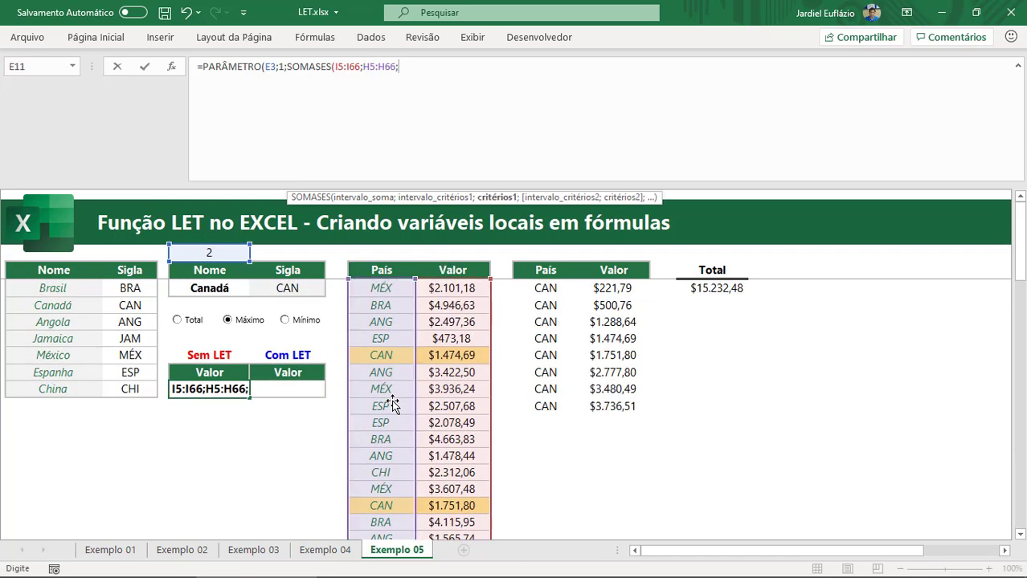
type("PROCV(E5;B5:C11;2;0)")
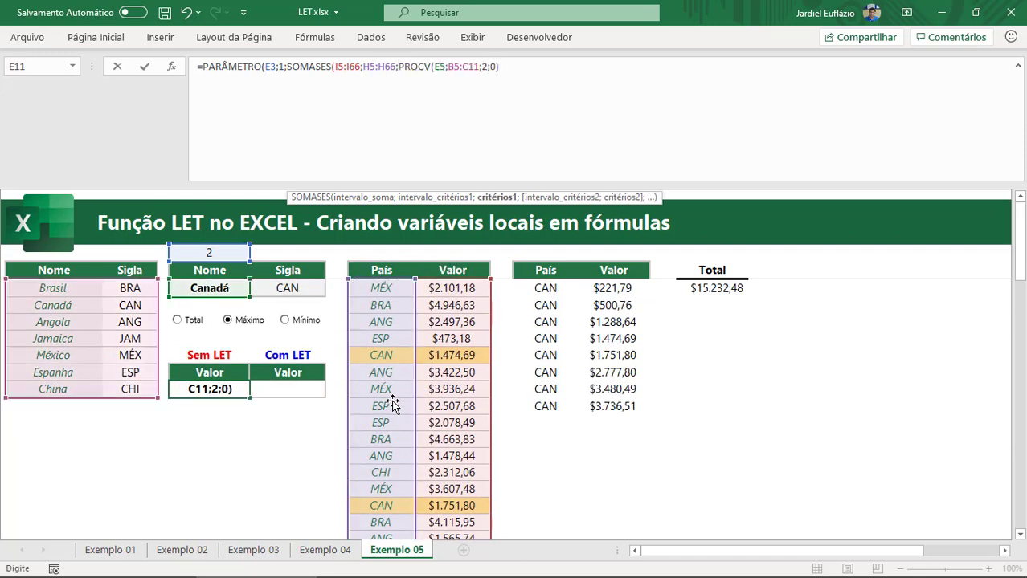
type(")")
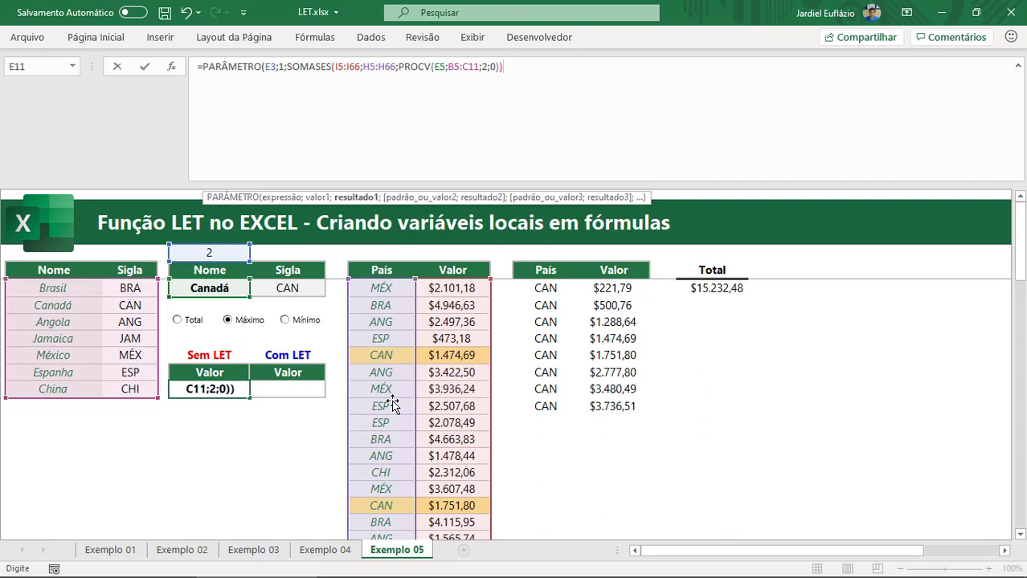
Step: Add value 2 to the PARÂMETRO formula with MÁXIMOSES as its result, using I5:I66 as the maximum range
type(";2")
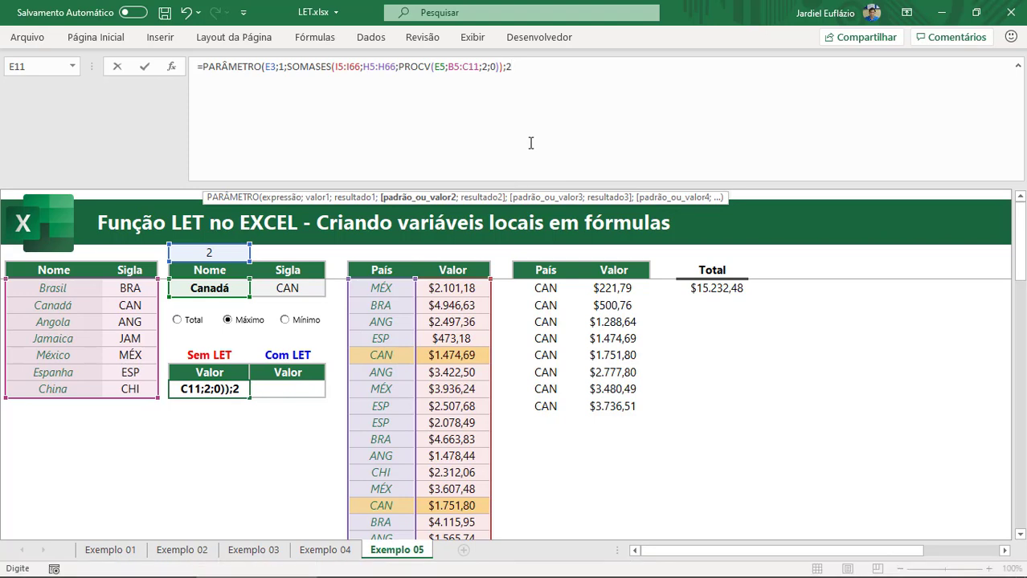
type(";")
type("máx")
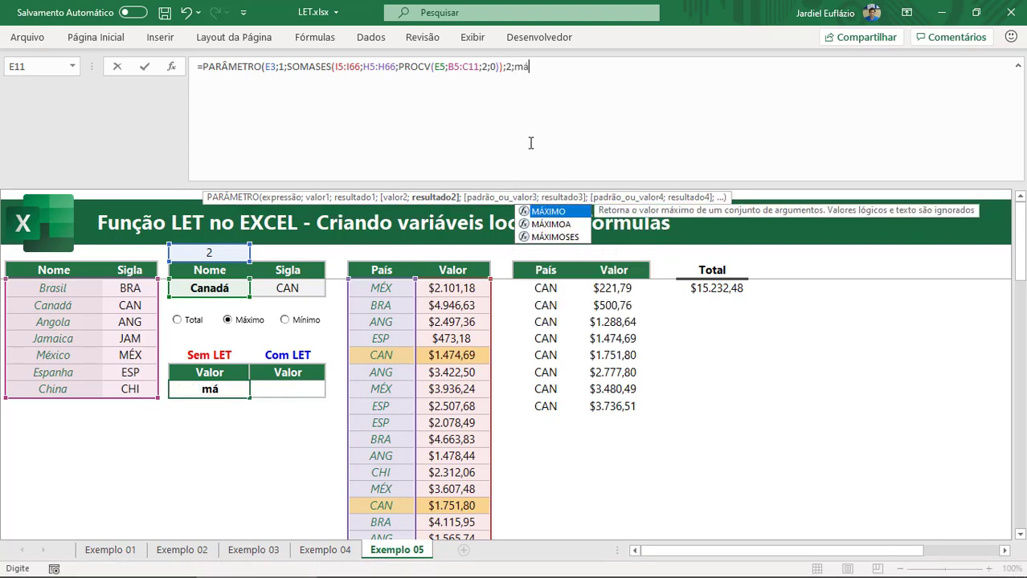
key("Down")
key("Down")
key("Tab")
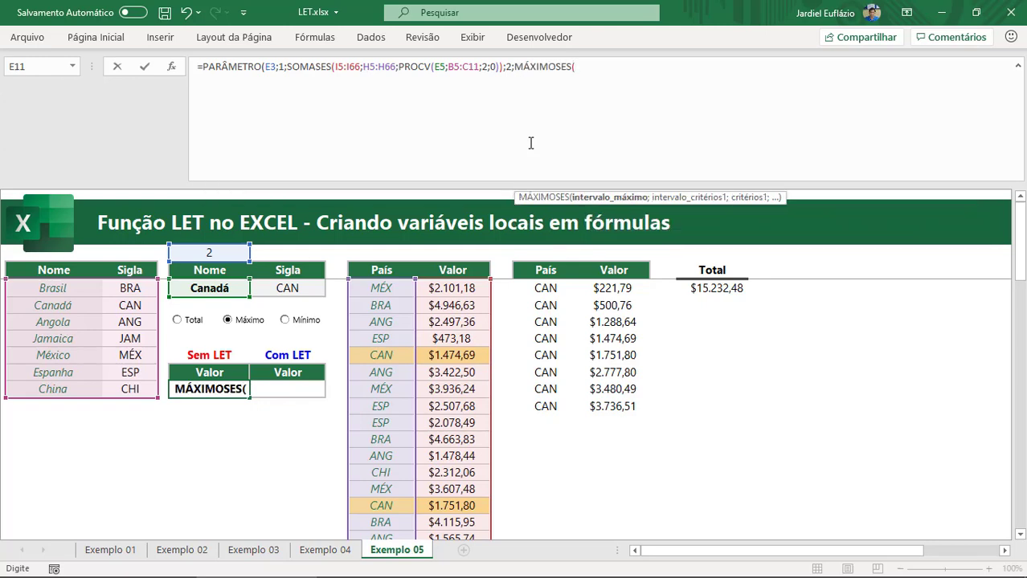
left_click(457, 287)
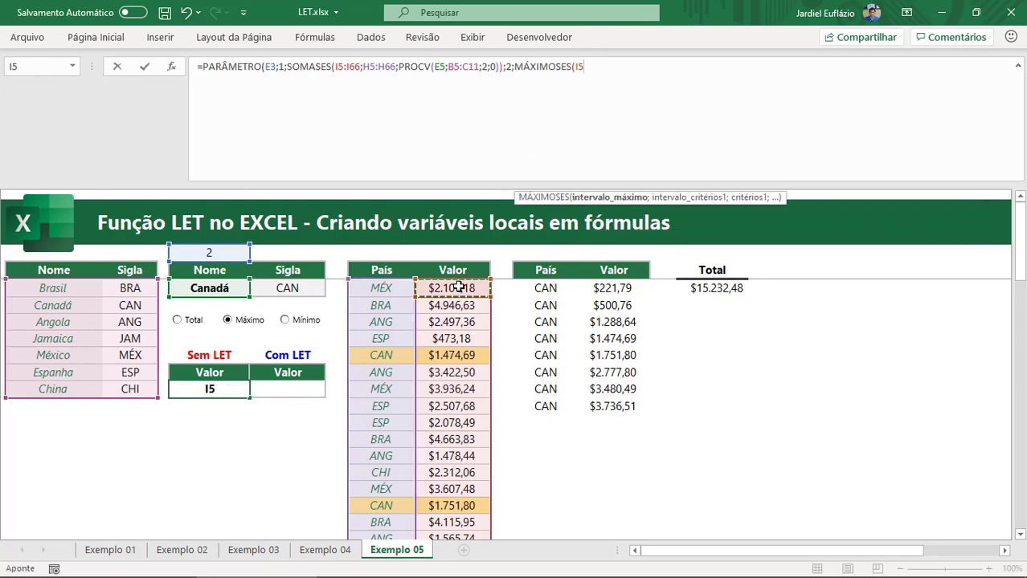
key("ctrl+shift+Down")
type(";")
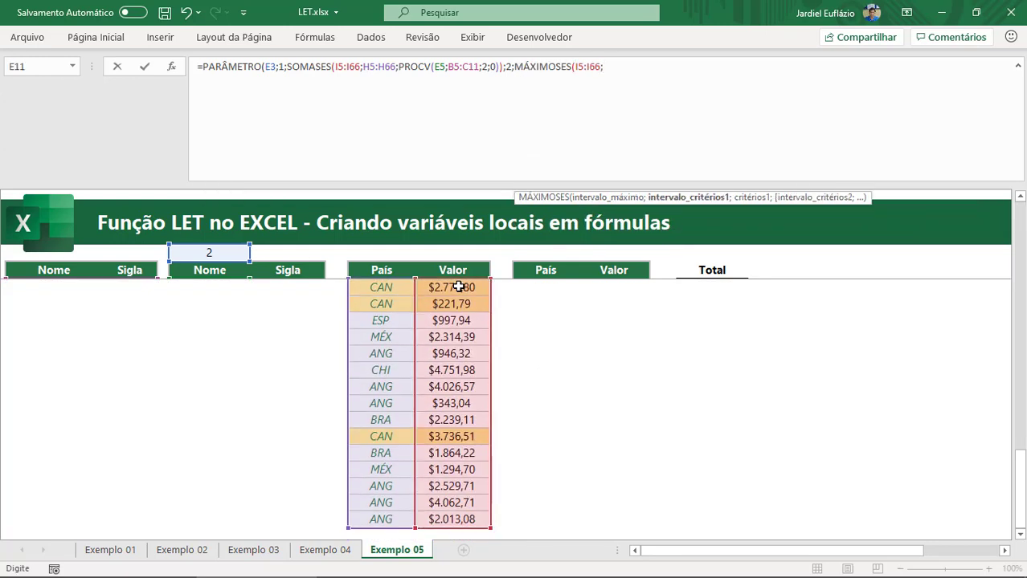
Step: Complete MÁXIMOSES in E11 with criteria range H5:H66 and criterion PROCV(E5;B5:C11;2;0)
key("Down")
key("Right")
key("Right")
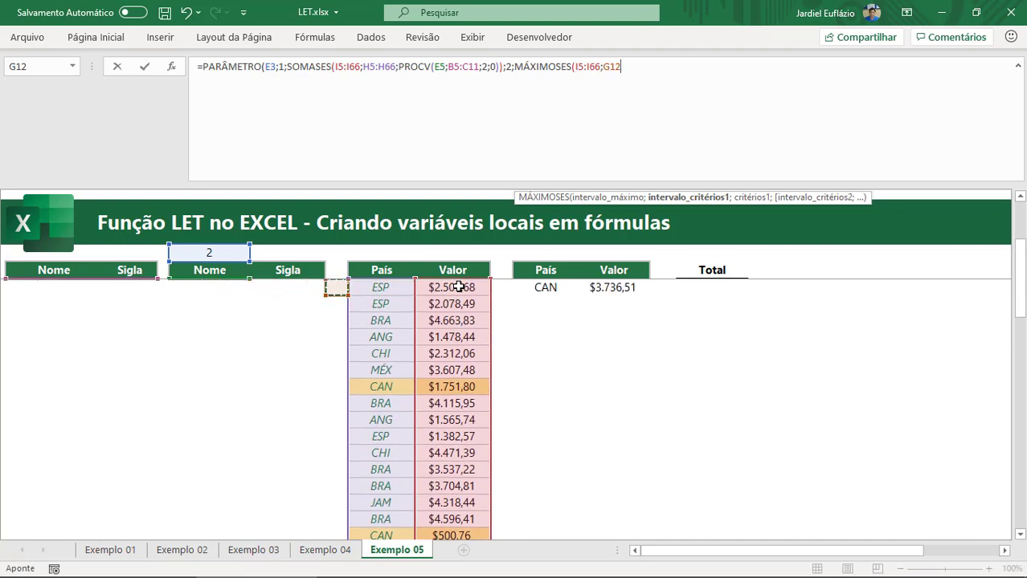
key("Right")
key("Up")
key("Up")
key("Up")
key("Up")
key("Up")
key("Up")
key("Up")
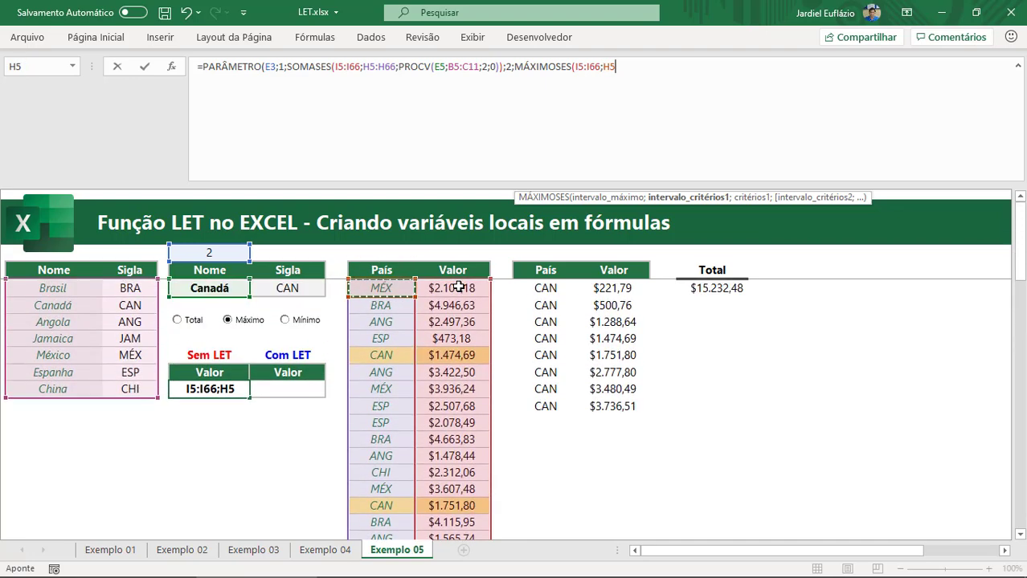
key("ctrl+shift+Down")
type(";")
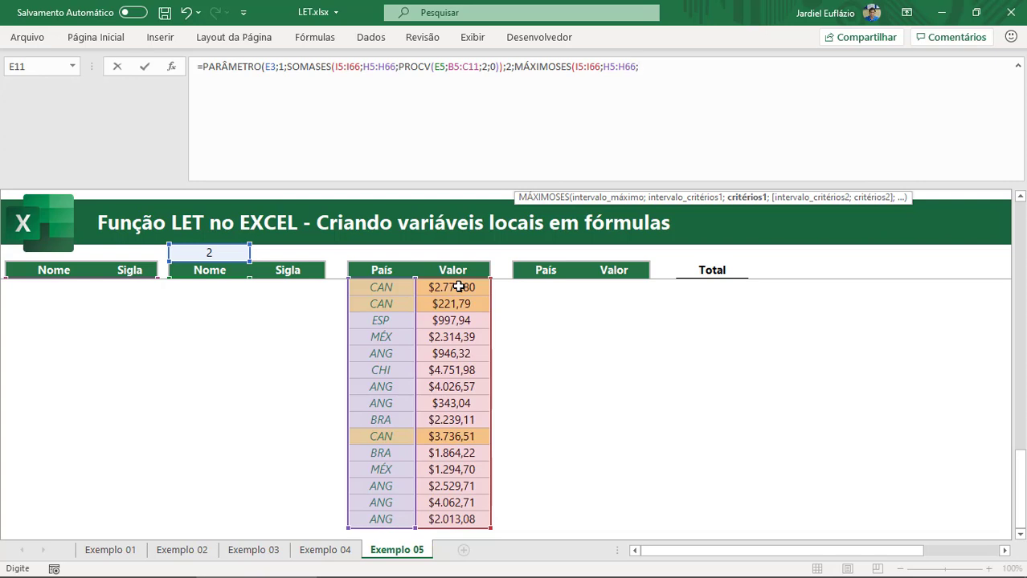
type("PROCV(E5;B5:C11;2;0)")
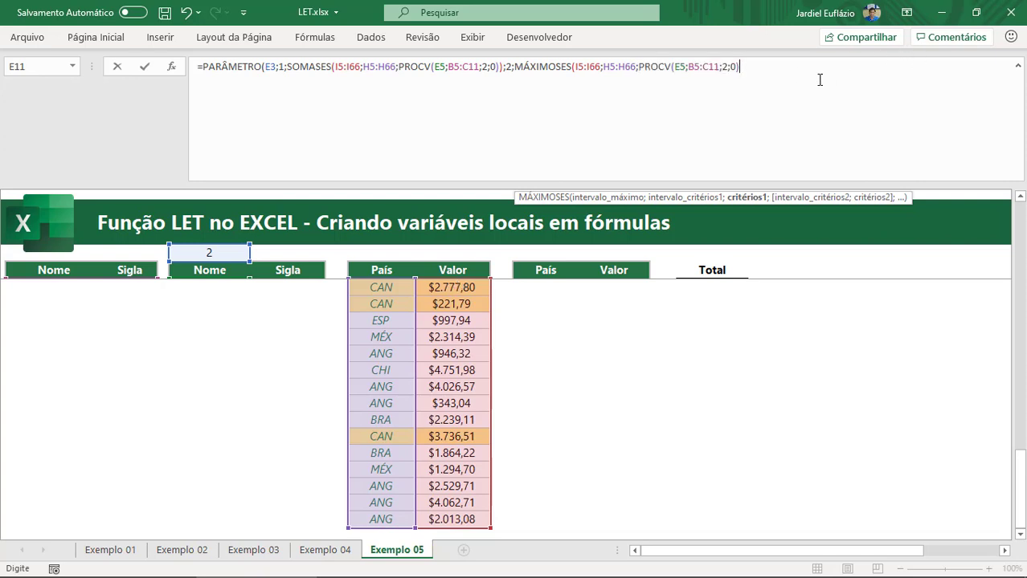
type(")")
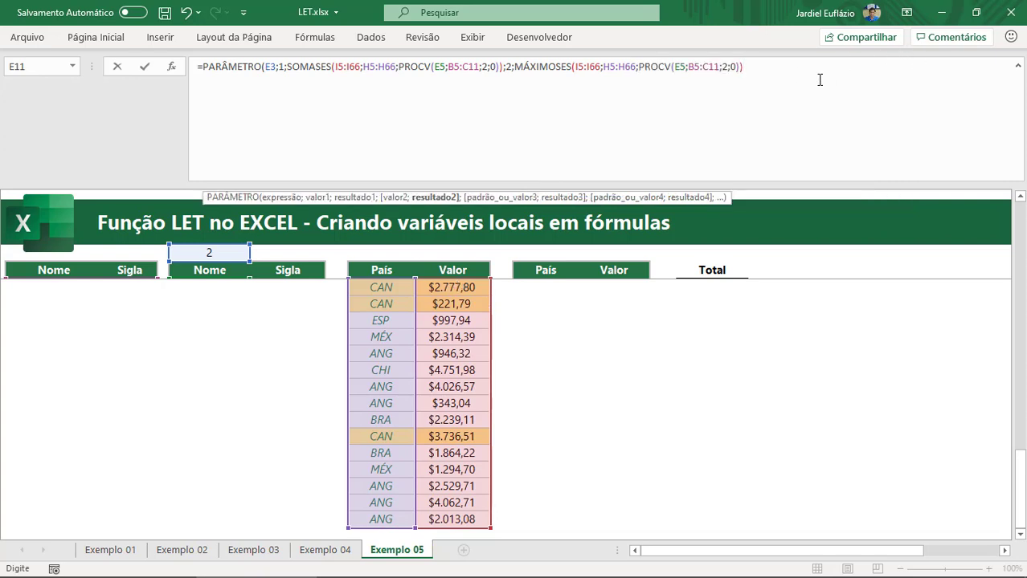
Step: Add value 3 to the PARÂMETRO formula in E11, with a copy of the whole MÁXIMOSES expression as its result
type(";")
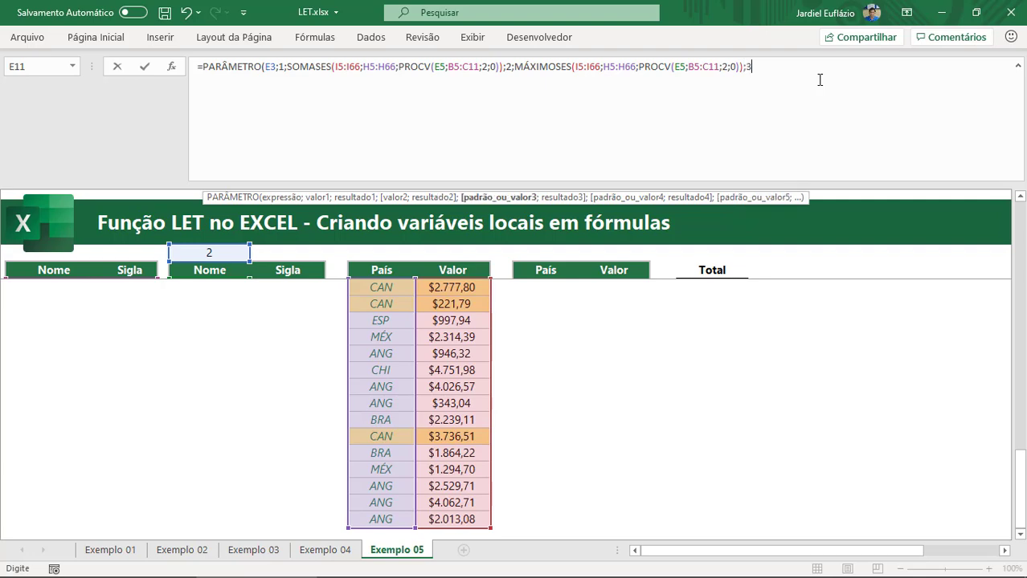
type("3")
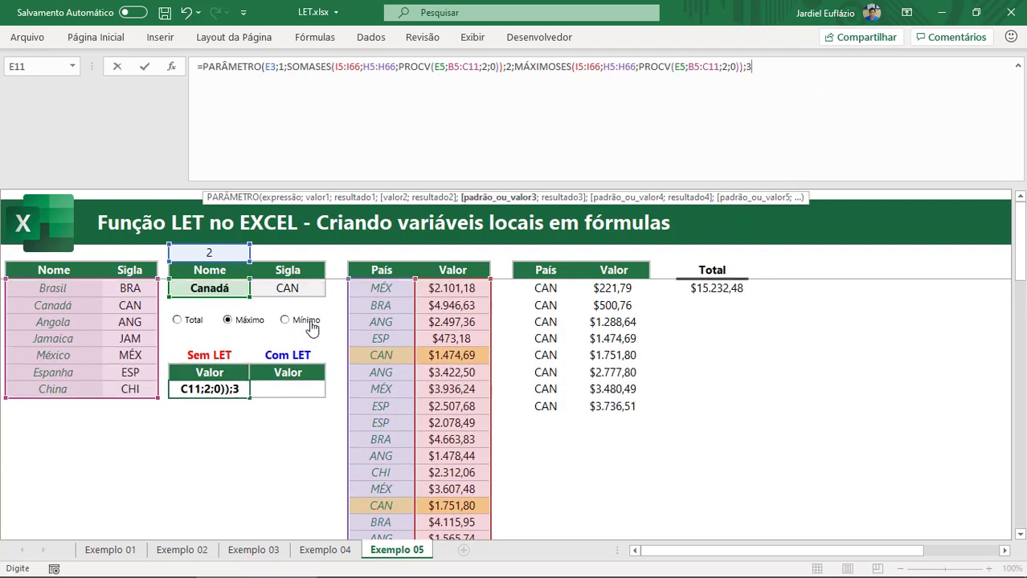
type(";")
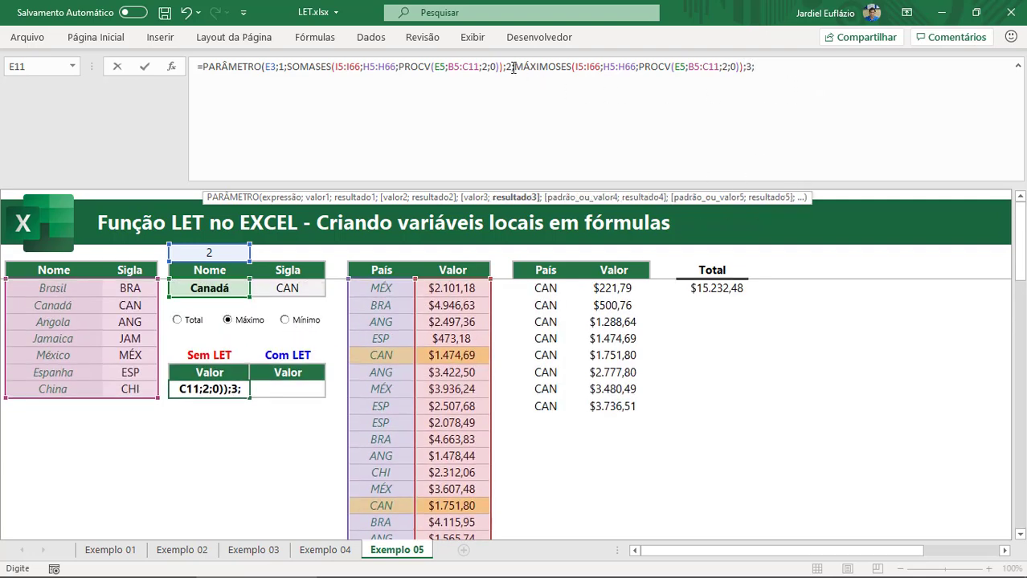
left_click(515, 67)
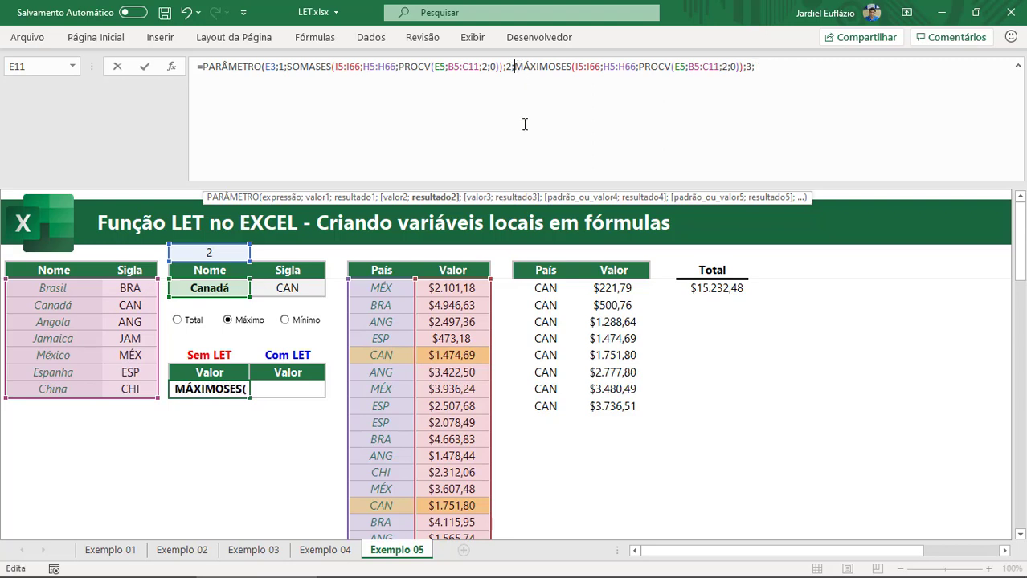
left_click(430, 197)
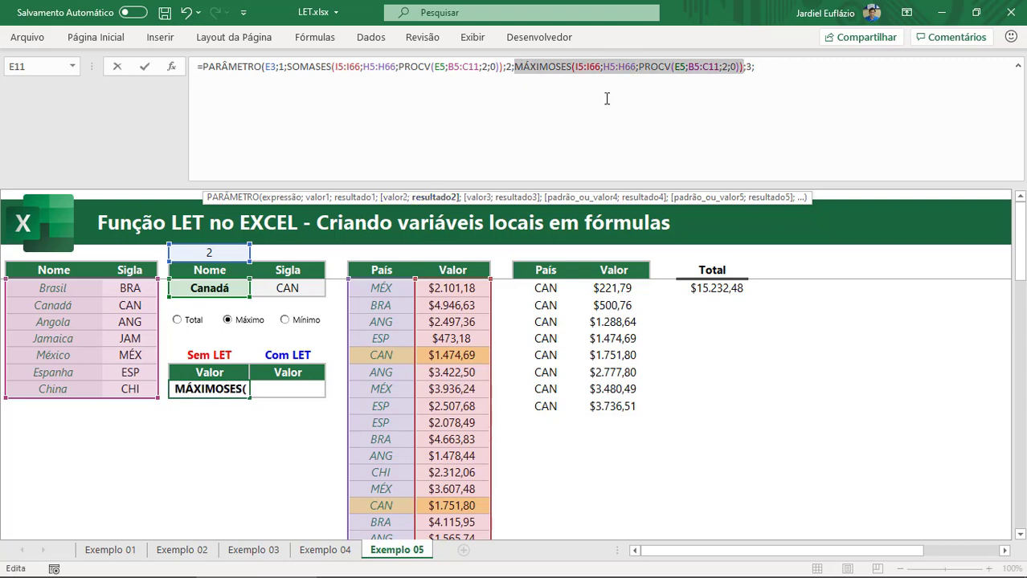
key("ctrl+c")
key("ctrl+v")
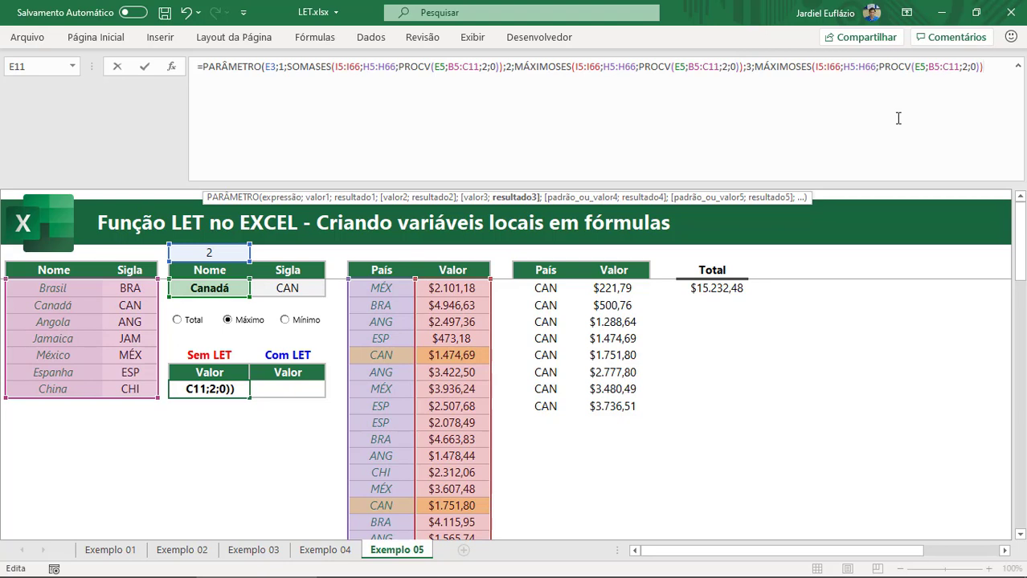
Step: Change the copied function after value 3 to MÍNIMOSES, close the PARÂMETRO formula and enter it in E11
left_click_drag(763, 66, 776, 67)
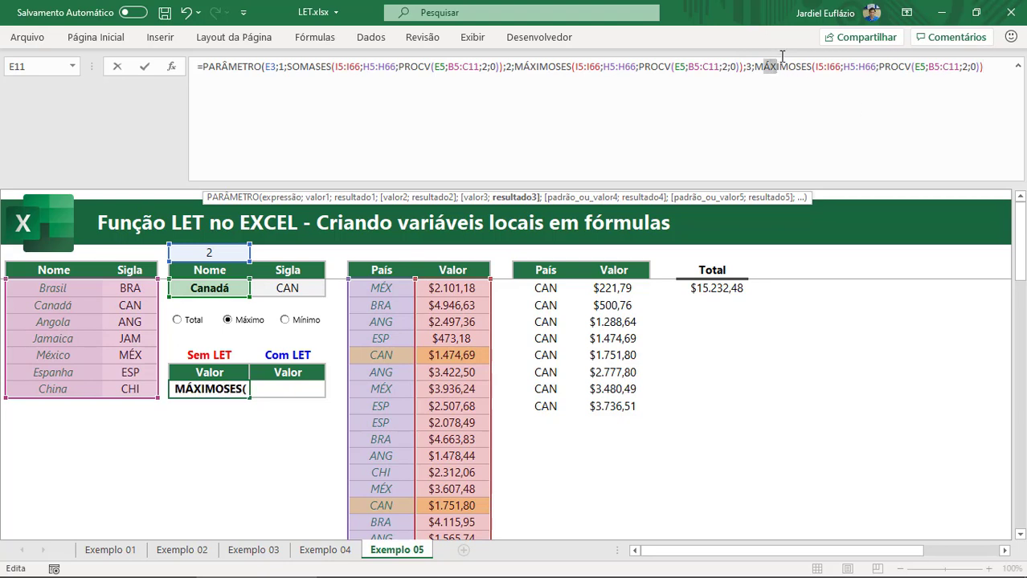
type("ín")
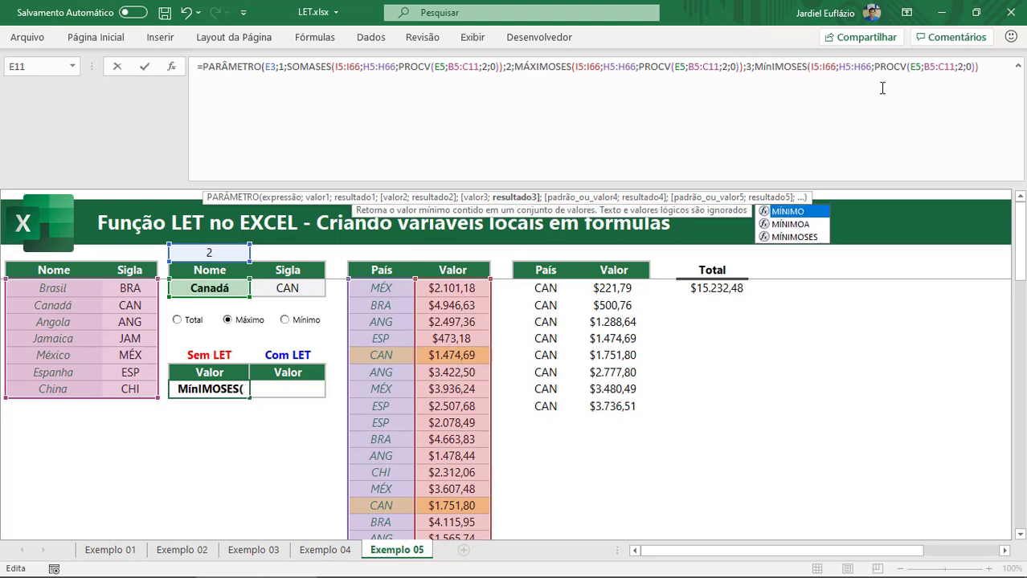
left_click(1001, 67)
type(")")
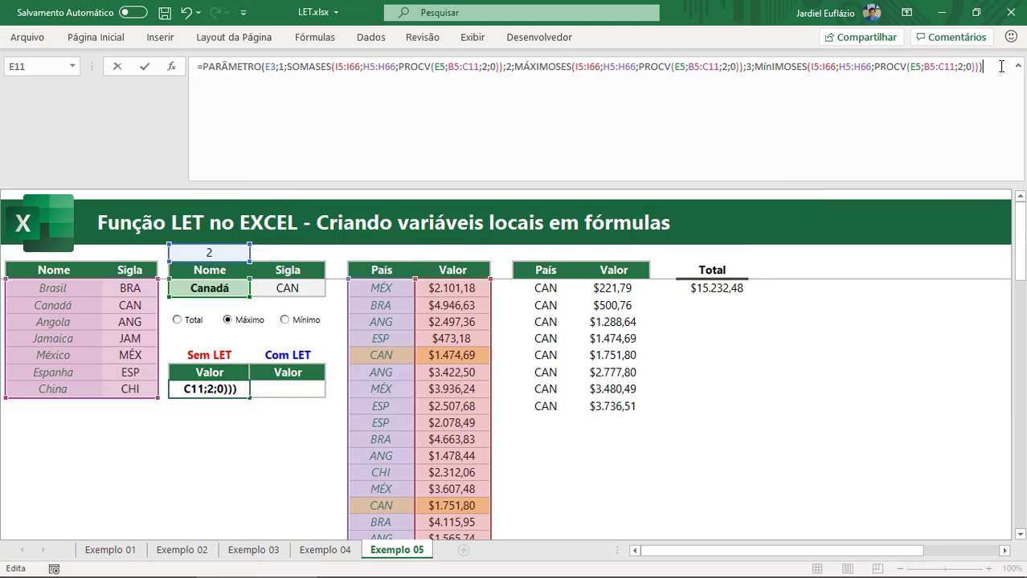
key("Return")
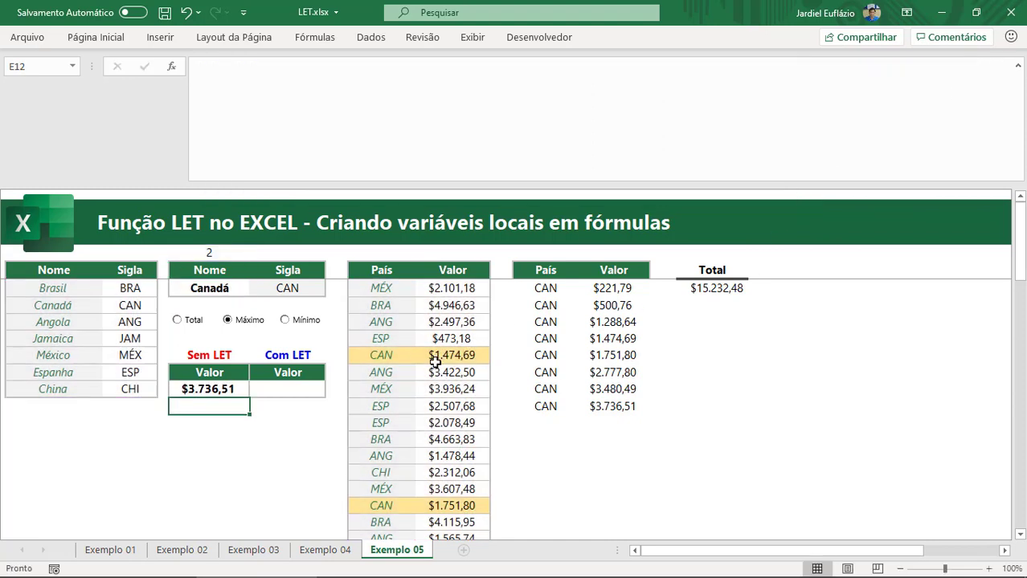
Step: Compare the maximum returned in E11 for Canadá with the last value of the sorted list in column L
left_click(223, 289)
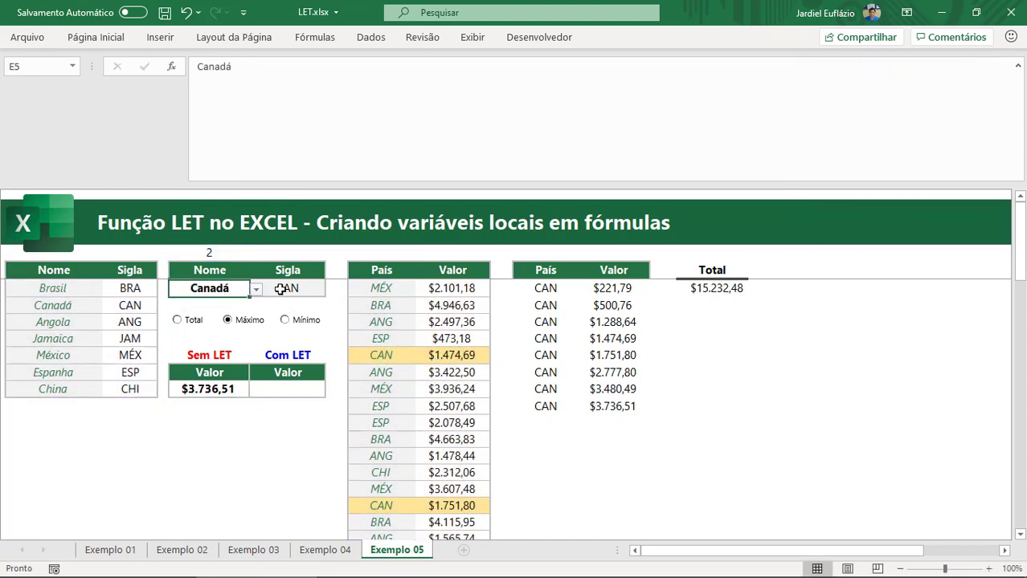
left_click(280, 290)
left_click_drag(544, 272, 615, 394)
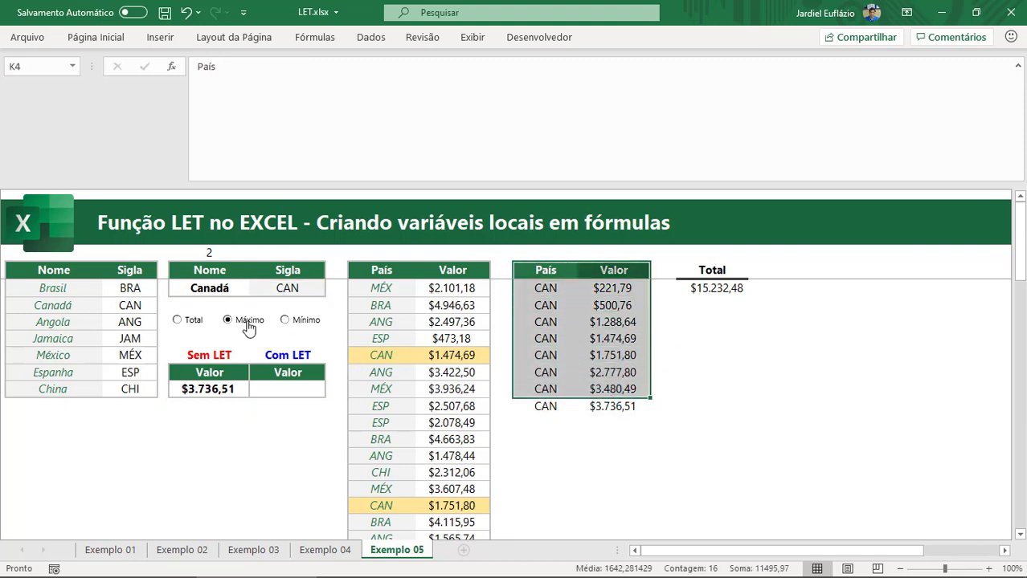
left_click(610, 408)
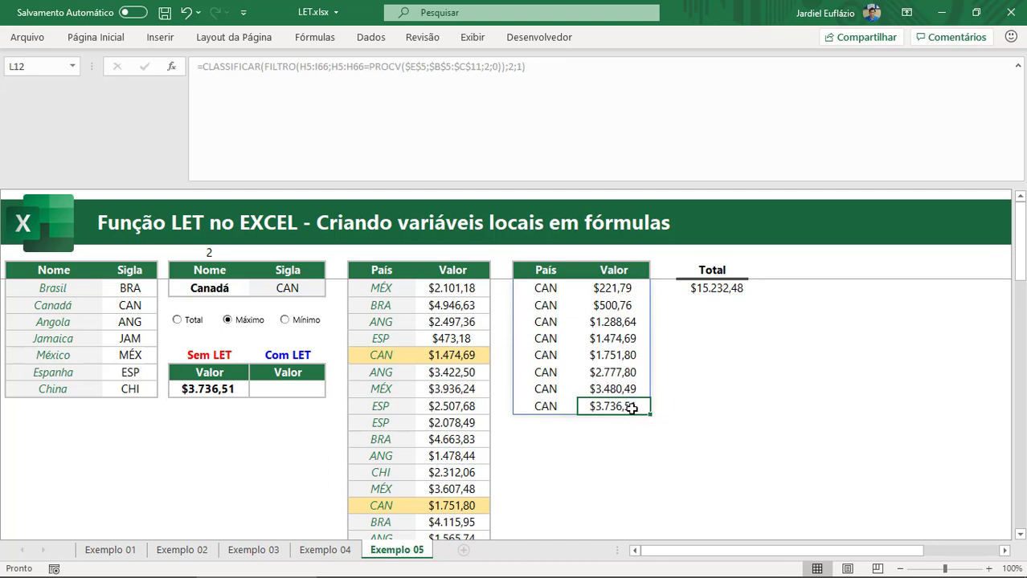
left_click(229, 389)
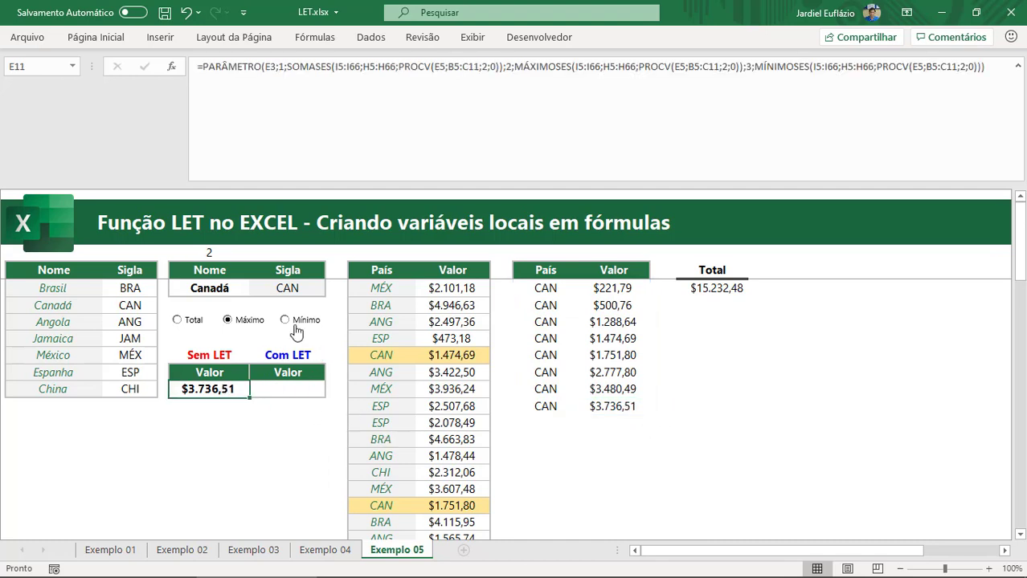
Step: Test E11 for Canadá with the Mínimo and Total options, checking against the list's first value and the total in N5
left_click(289, 321)
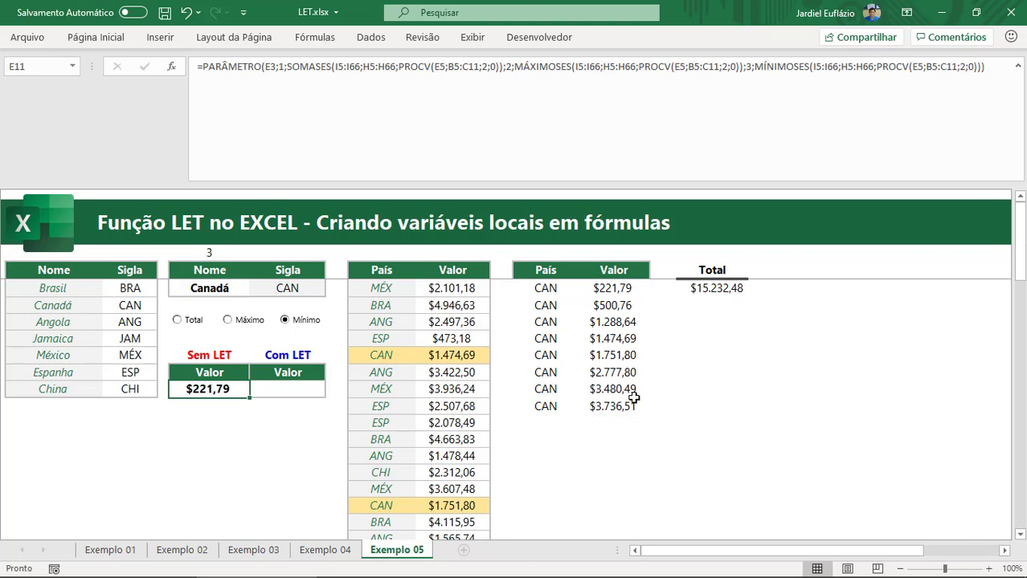
left_click(622, 289)
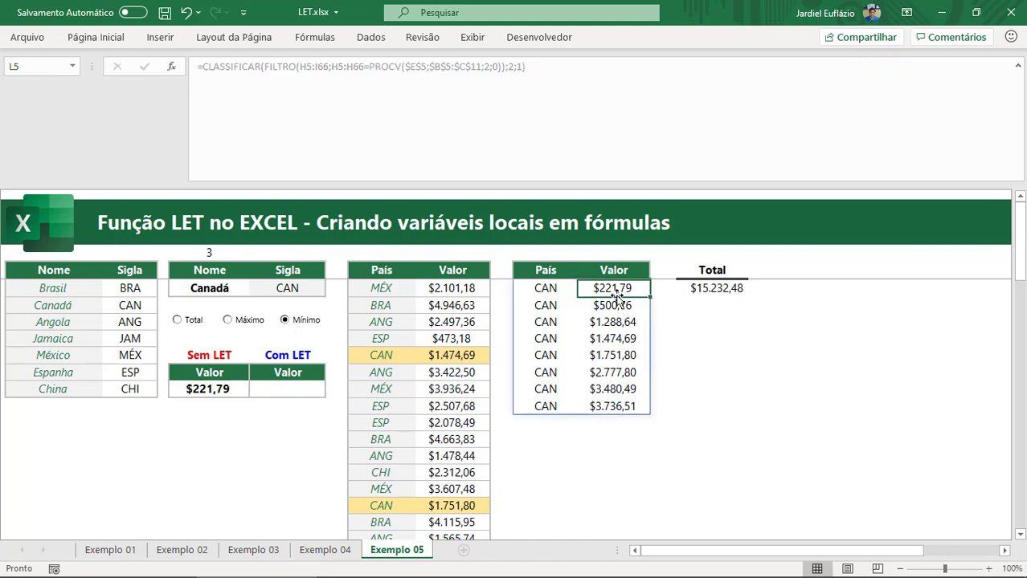
left_click(190, 322)
left_click(732, 290)
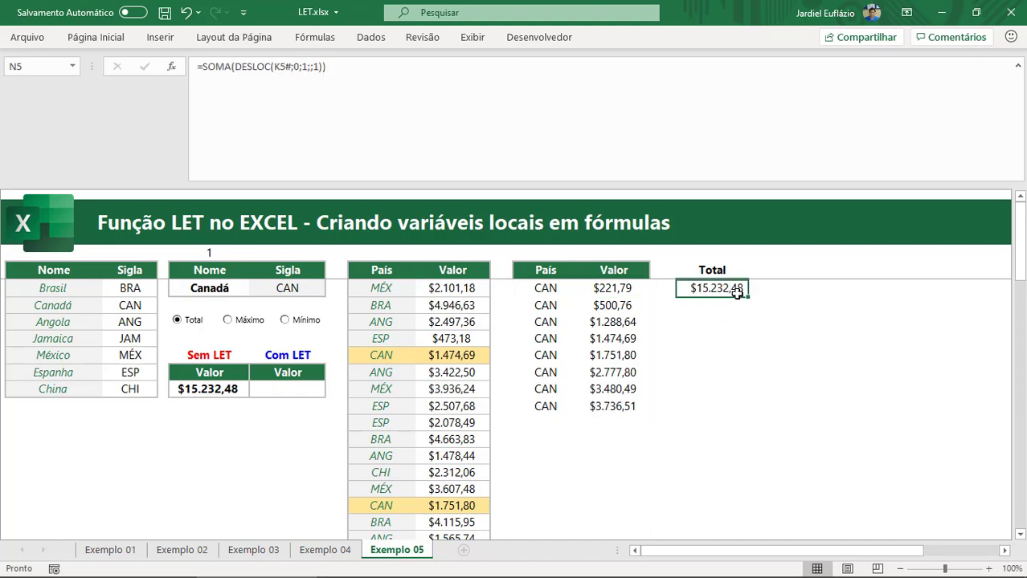
Step: Choose Espanha as the country in E5 and check its filtered values and the total in N5
left_click(230, 288)
left_click(257, 291)
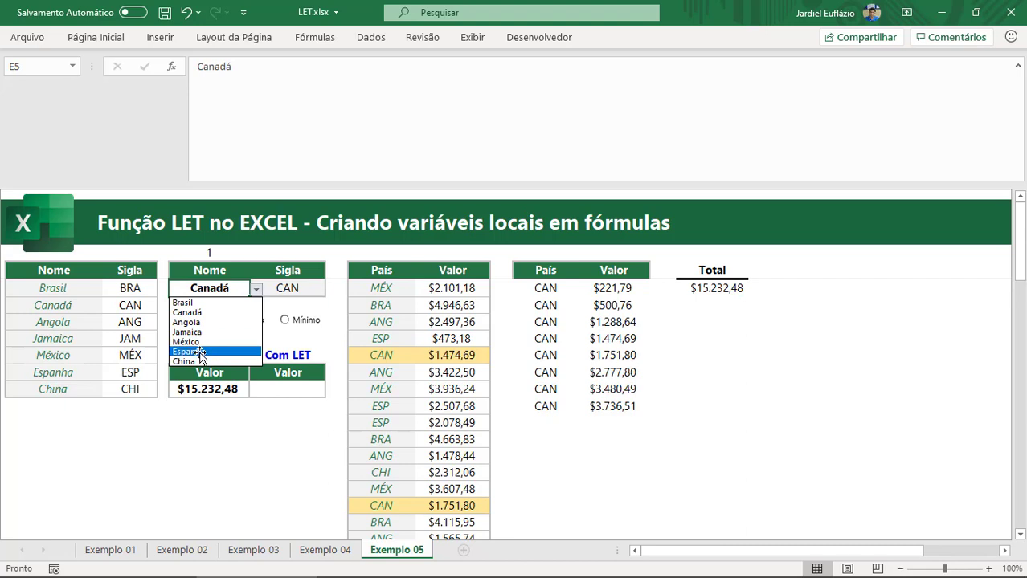
left_click(190, 352)
left_click_drag(536, 287, 613, 452)
left_click(768, 405)
left_click_drag(612, 288, 613, 457)
left_click(734, 290)
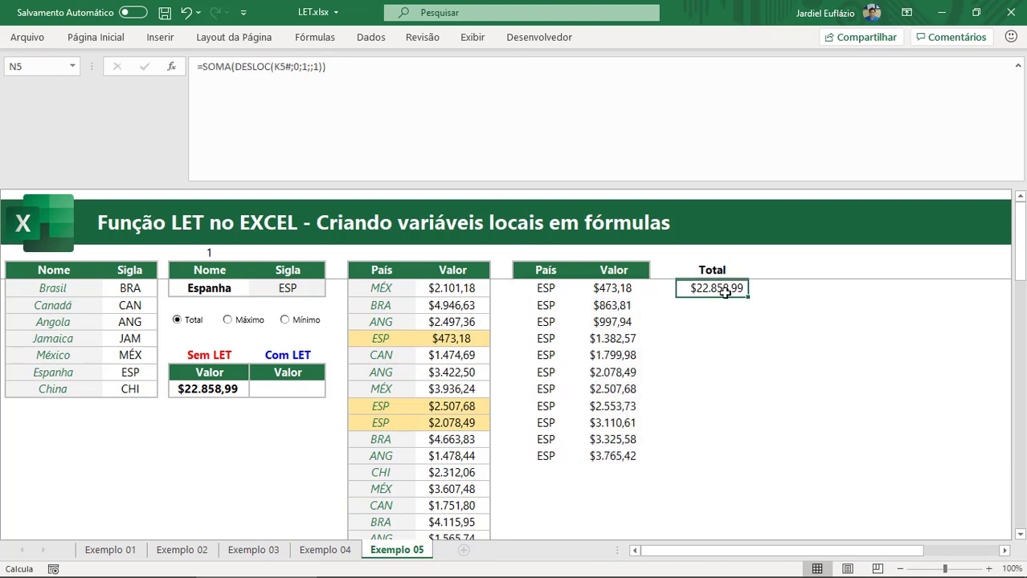
Step: Test E11 for Espanha with Máximo against the list's last value, and leave the option set to Mínimo
left_click(223, 389)
left_click(243, 322)
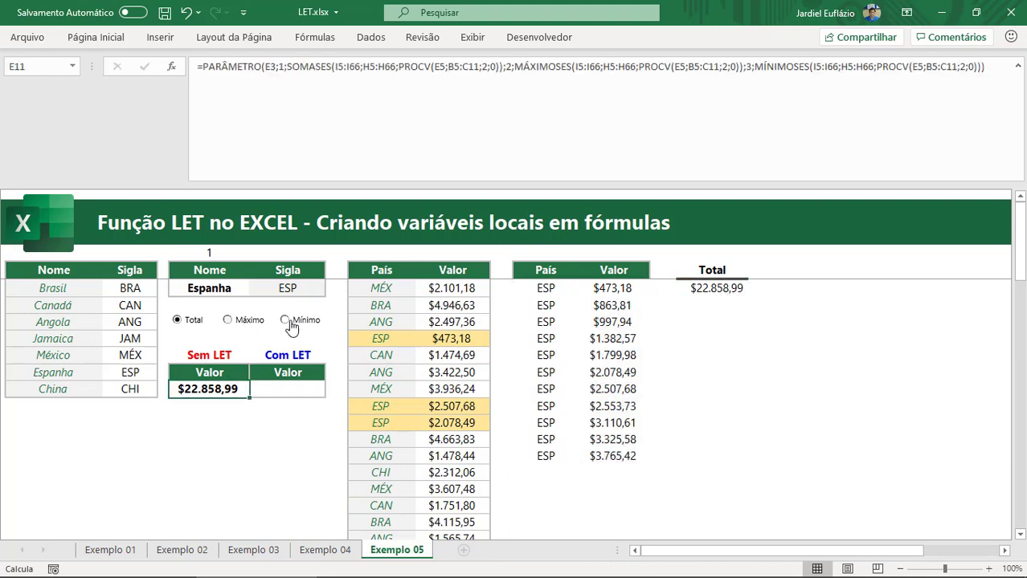
left_click(628, 458)
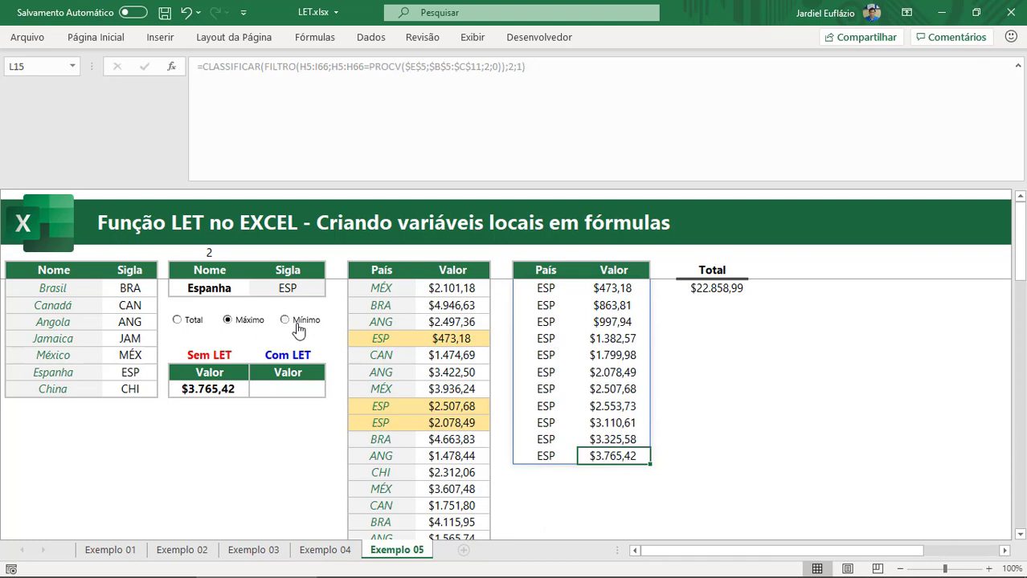
left_click(298, 328)
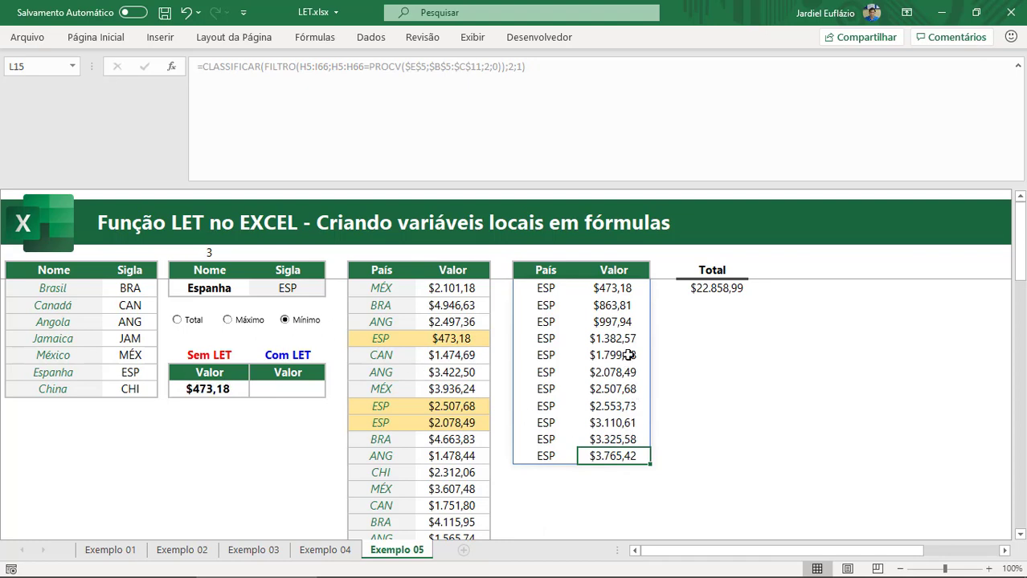
mouse_move(727, 376)
left_mouse_down()
mouse_move(724, 384)
mouse_move(728, 376)
left_mouse_up()
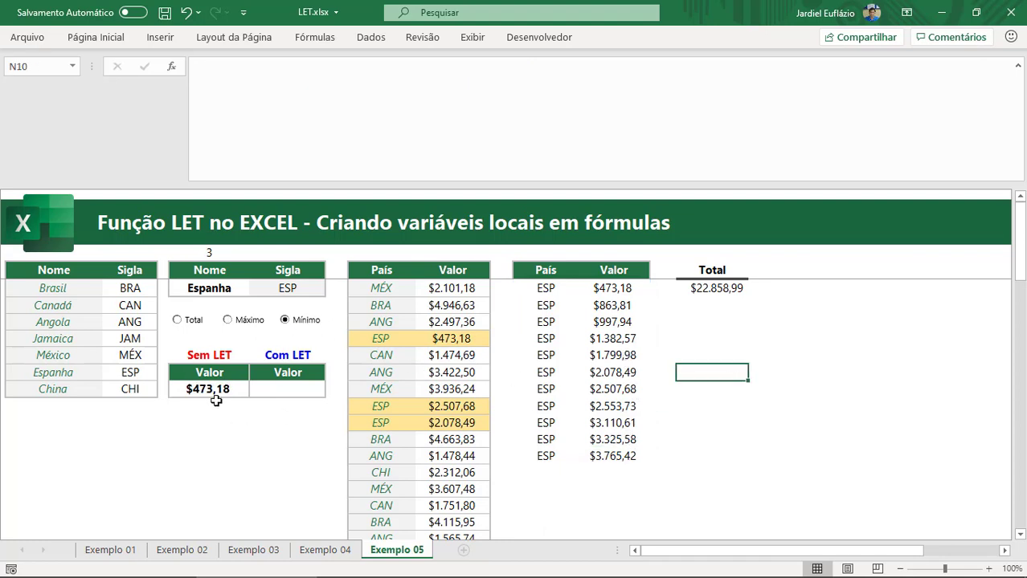
Step: Enlarge the formula bar slightly and examine the repeated PROCV(E5;B5:C11;2;0) in E11's formula
left_click(211, 390)
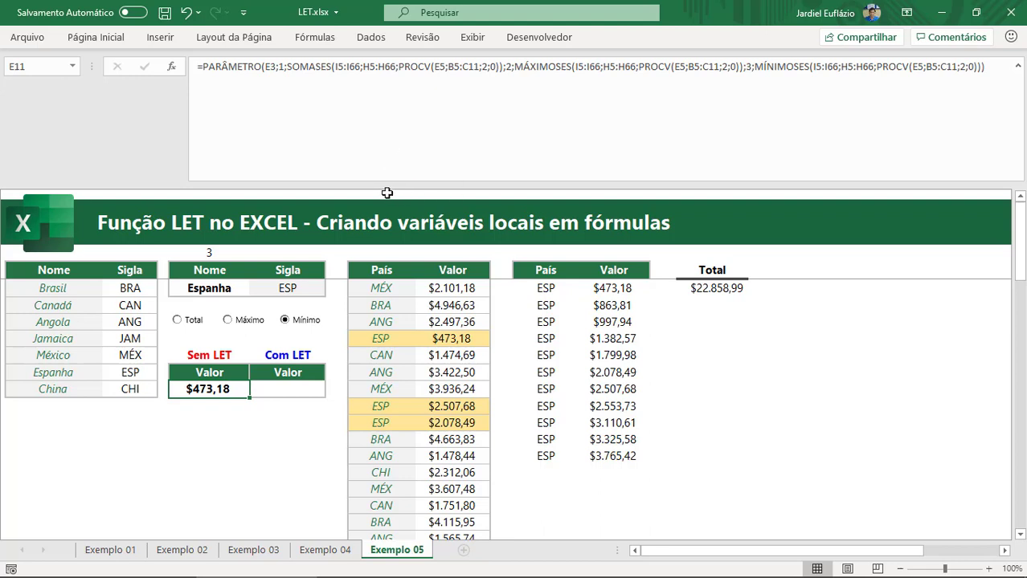
left_click_drag(377, 184, 376, 199)
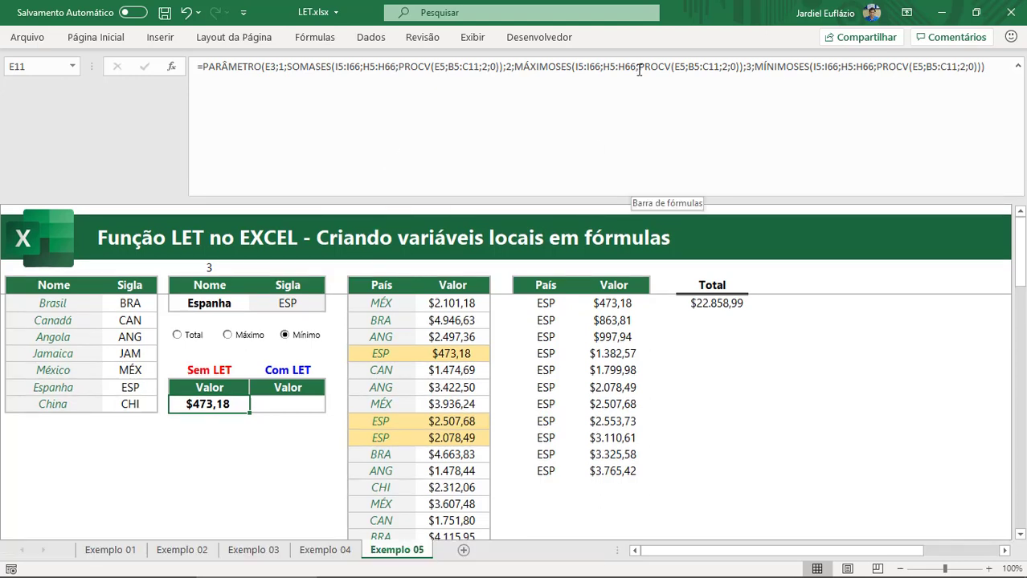
left_click(588, 87)
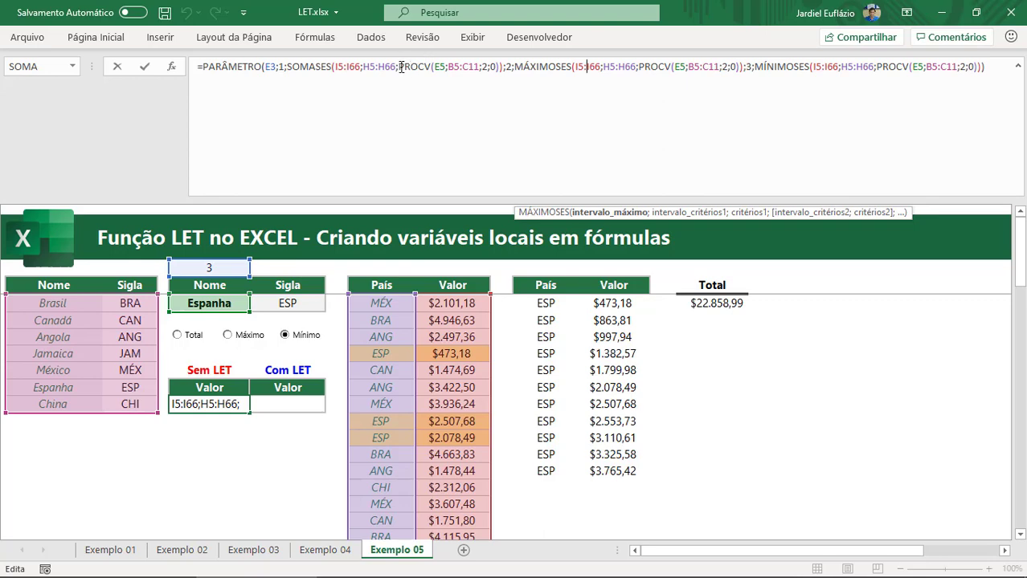
left_click_drag(399, 67, 503, 71)
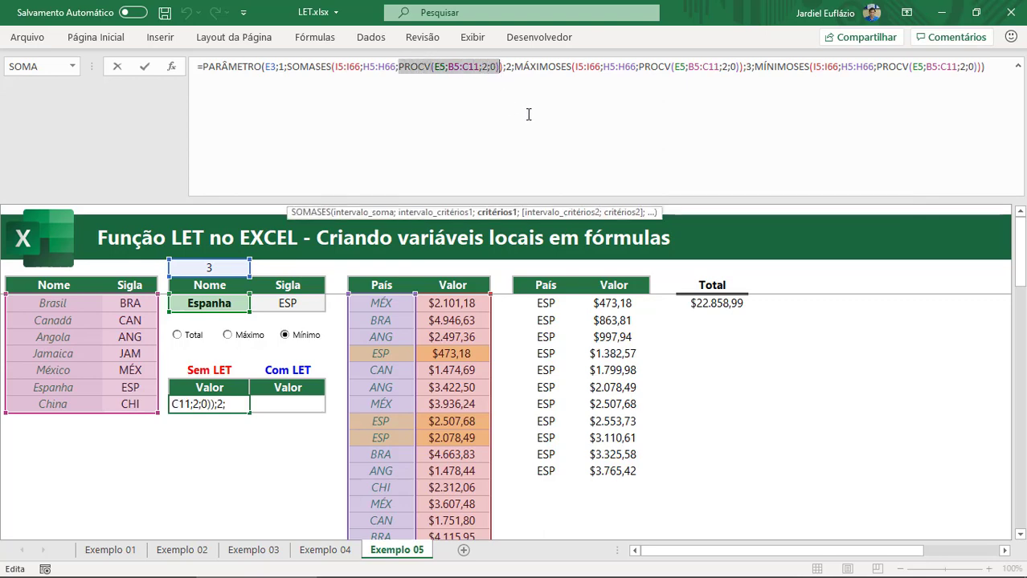
Step: Copy E11's PARÂMETRO formula without its equals sign into F11 under Com LET, placing it on the fourth line
left_click_drag(989, 67, 201, 68)
key("ctrl+c")
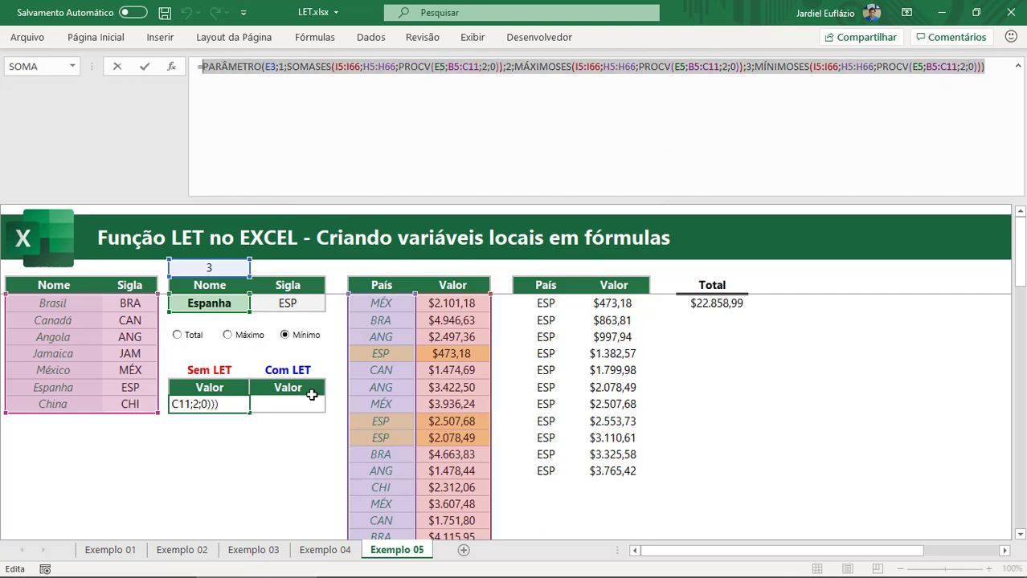
left_click(310, 399)
left_click(301, 103)
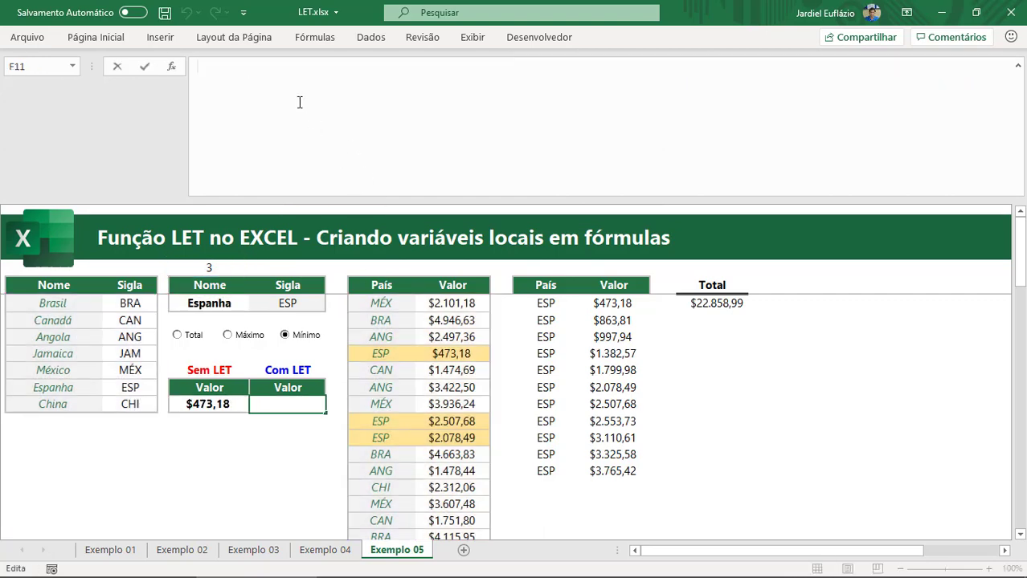
key("ctrl+v")
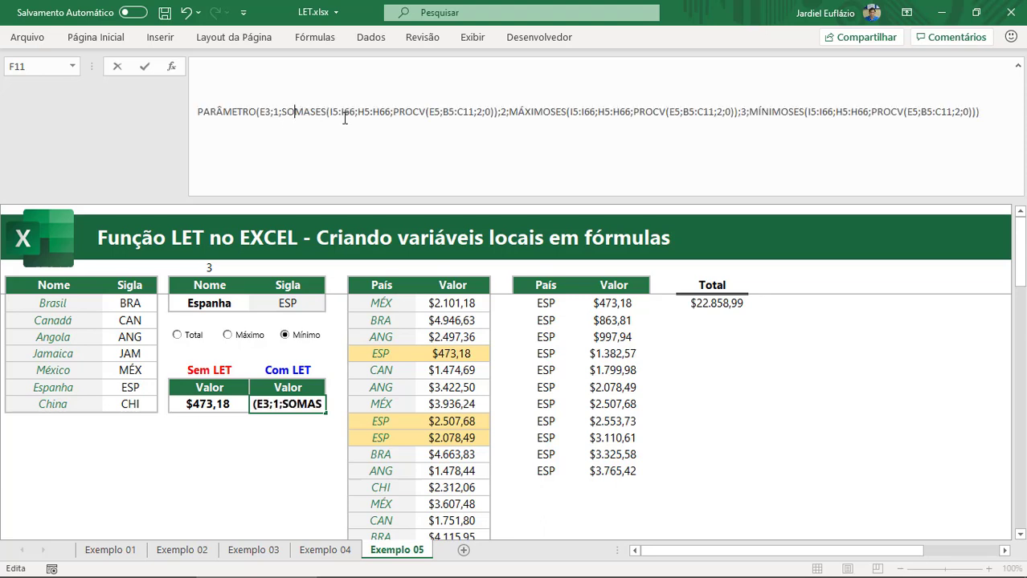
Step: Start a LET function on the first line of F11, defining sigla as the copied PROCV(E5;B5:C11;2;0)
left_click_drag(395, 111, 493, 107)
key("ctrl+c")
left_click(339, 66)
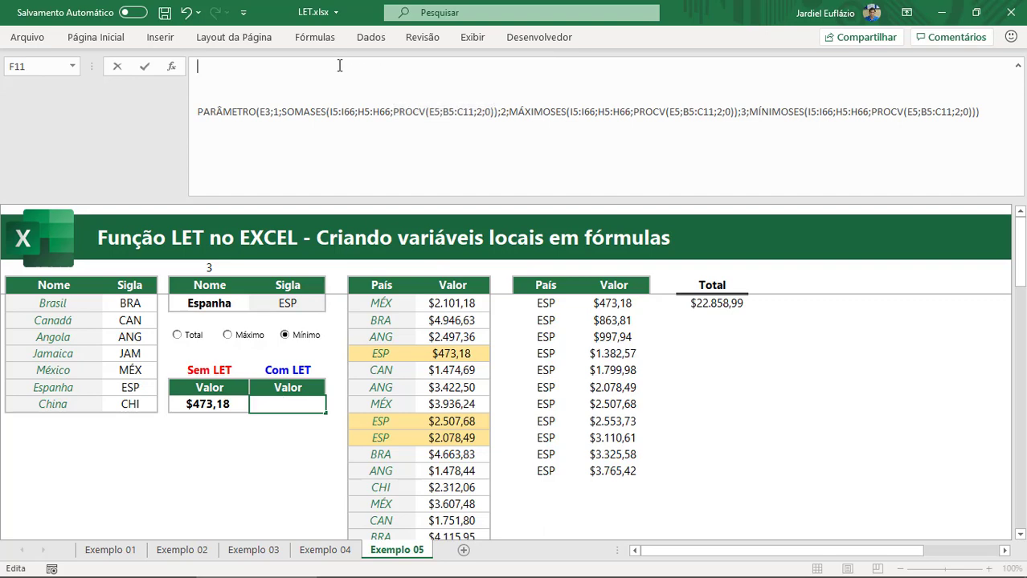
type("=LET(")
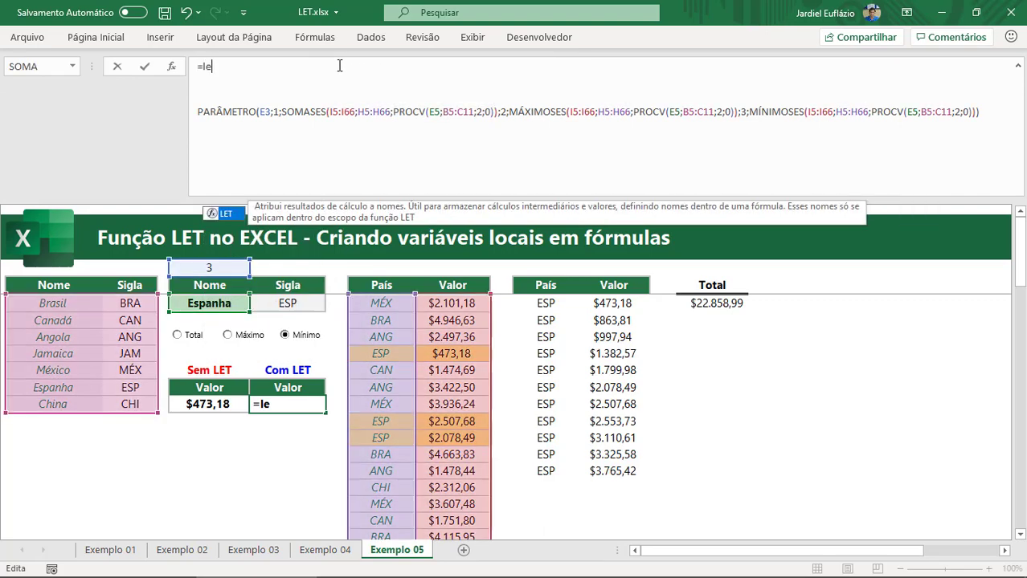
type("s")
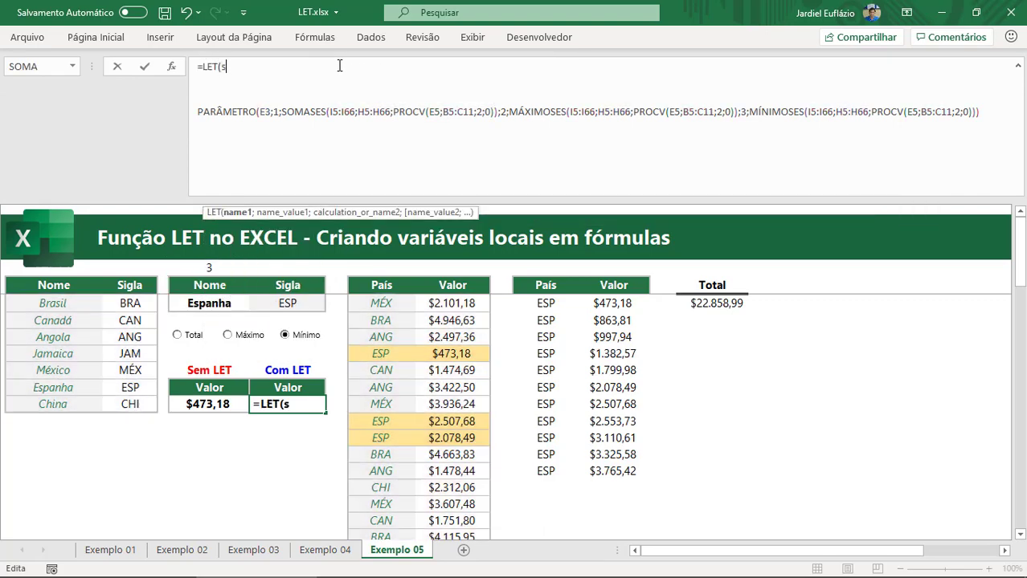
type("igla;")
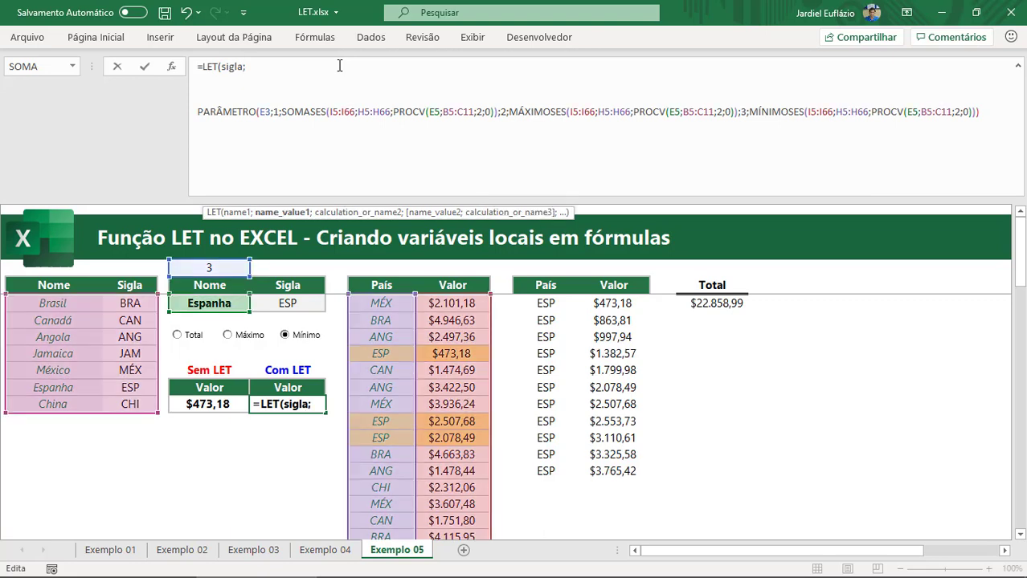
key("ctrl+v")
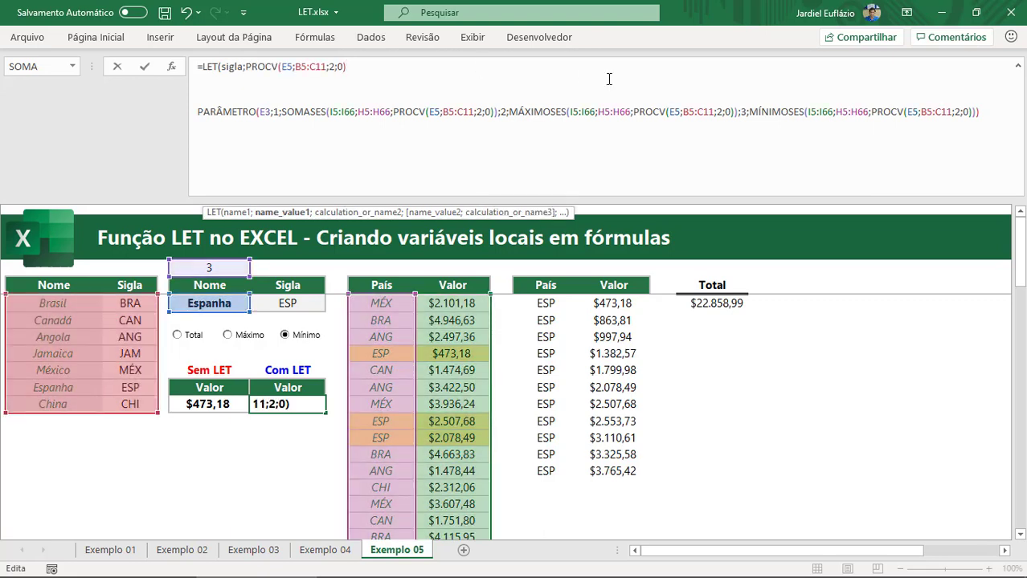
Step: Replace the repeated PROCV criteria in F11's SOMASES, MÁXIMOSES and MÍNIMOSES with the variable sigla, adding a semicolon after its definition
type(";")
double_click(235, 67)
key("ctrl+c")
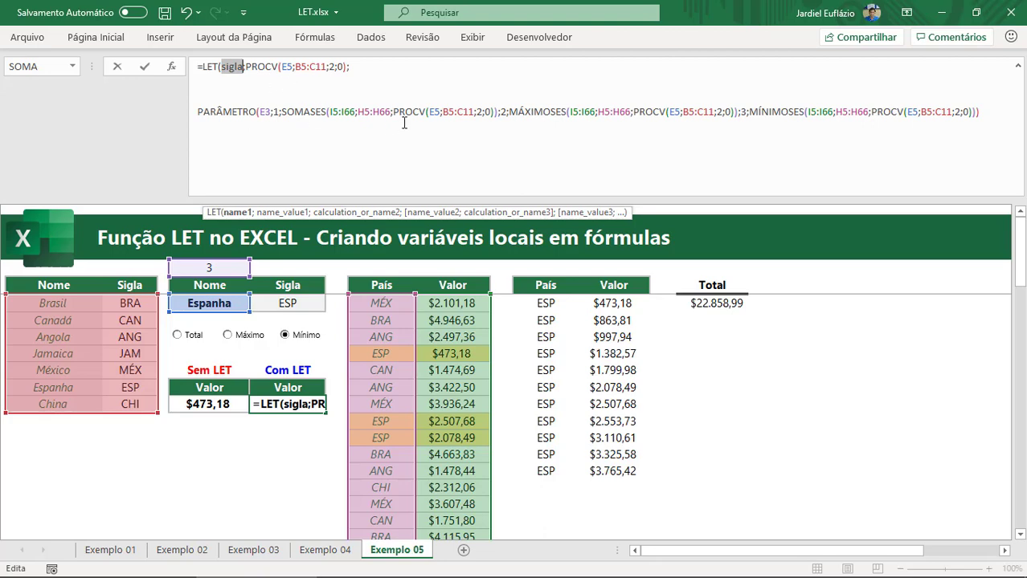
left_click_drag(394, 113, 492, 113)
key("ctrl+v")
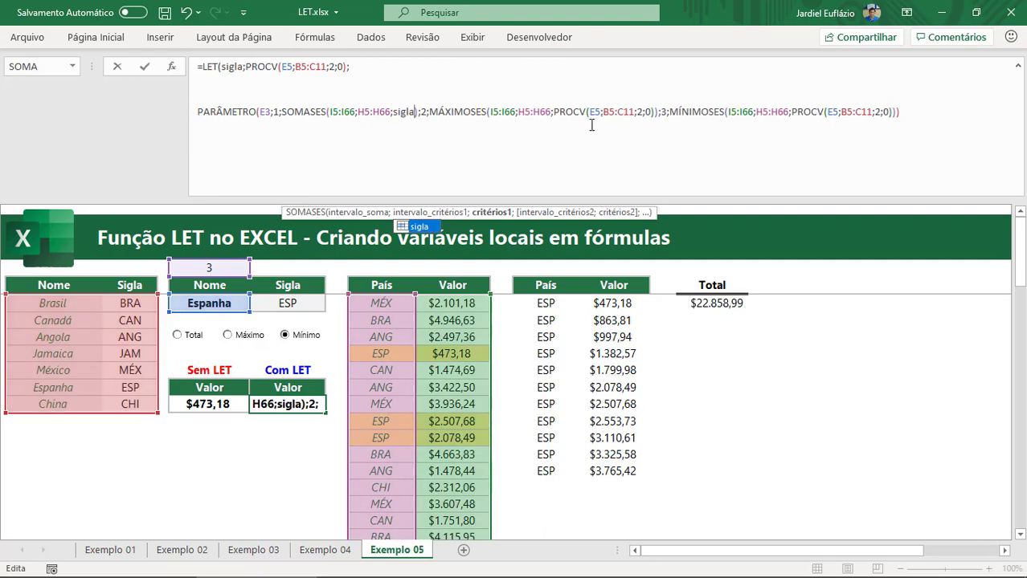
left_click_drag(552, 112, 817, 113)
key("ctrl+v")
key("ctrl+v")
Step: Join the PARÂMETRO expression to the LET line, complete F11's formula and shrink the formula bar back to one line
left_click(410, 69)
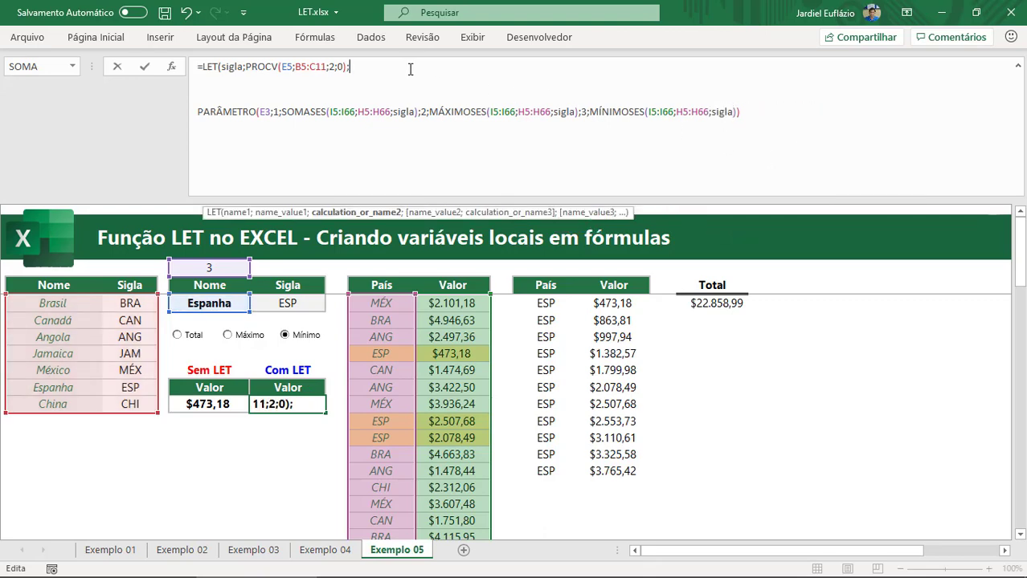
key("Delete")
key("Delete")
key("Delete")
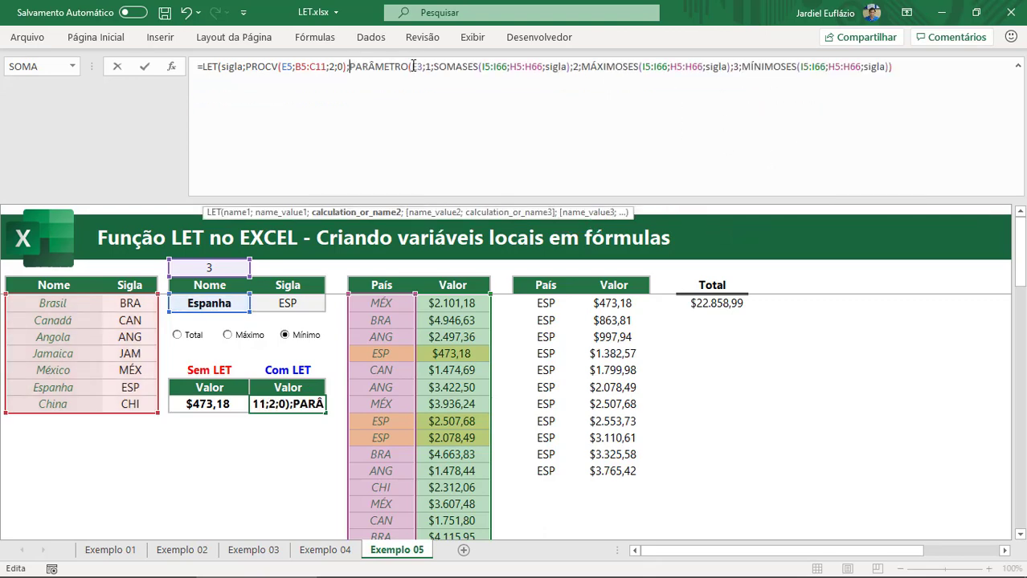
left_click(938, 65)
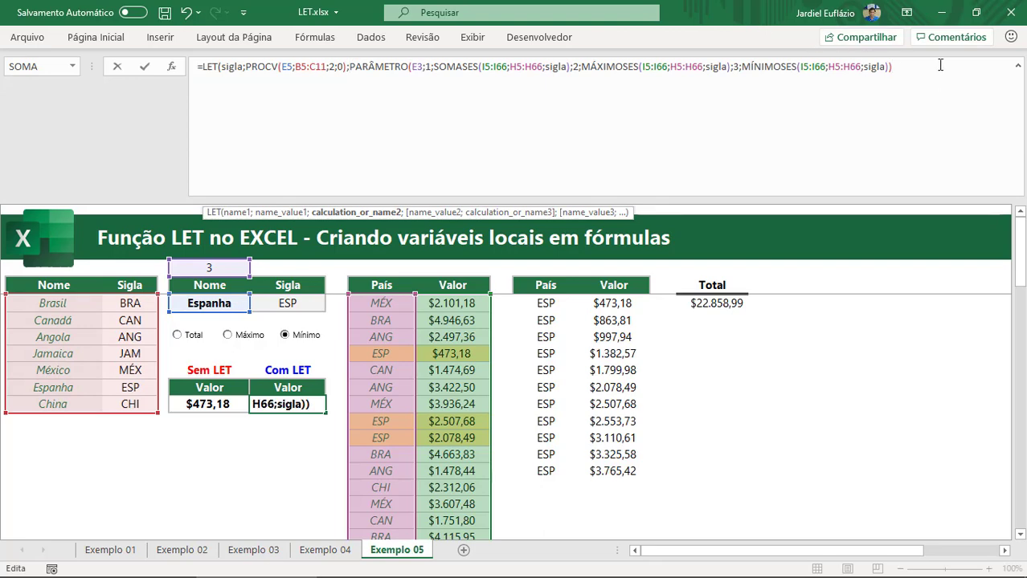
key("Return")
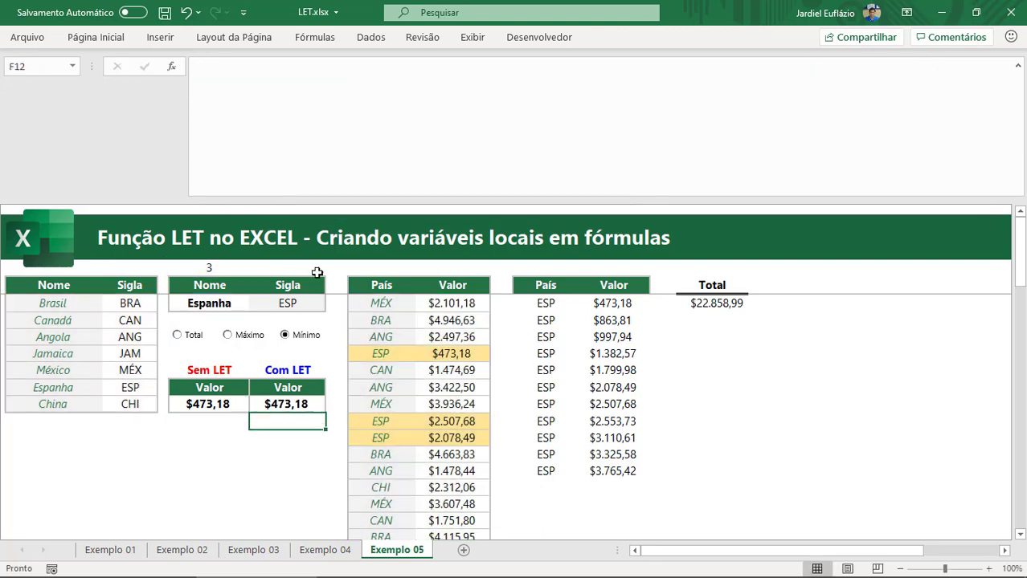
left_click_drag(296, 198, 293, 69)
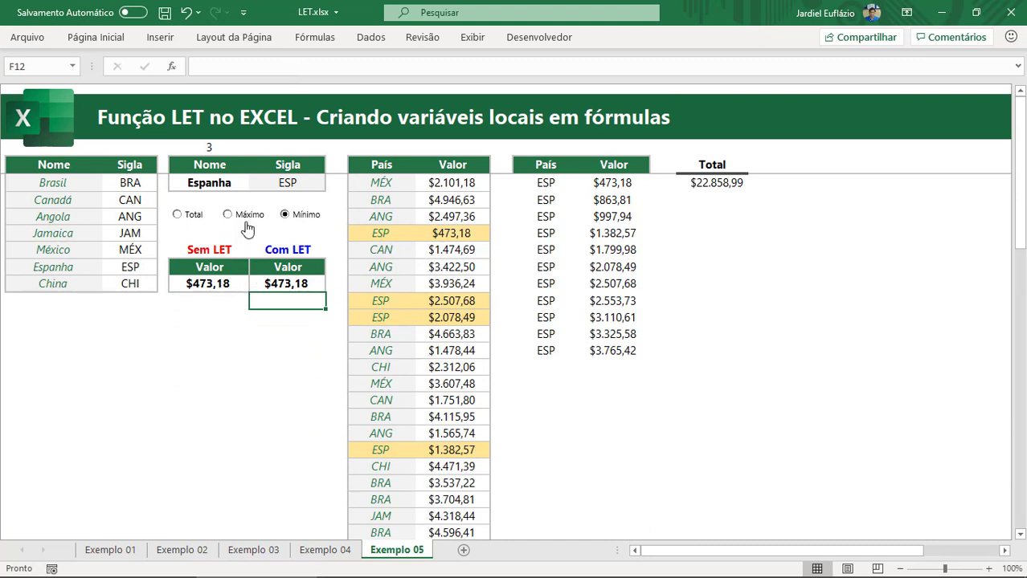
Step: Compare E11 and F11 by switching the option to Máximo and Total, and changing the country in E5 to Angola and Jamaica
left_click(246, 223)
left_click(197, 217)
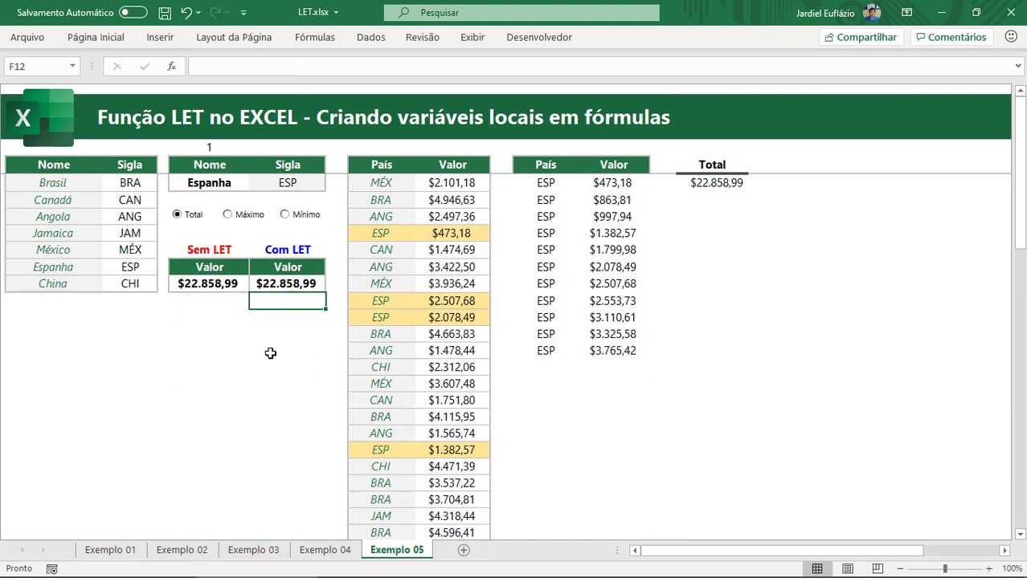
left_click(227, 184)
left_click(255, 184)
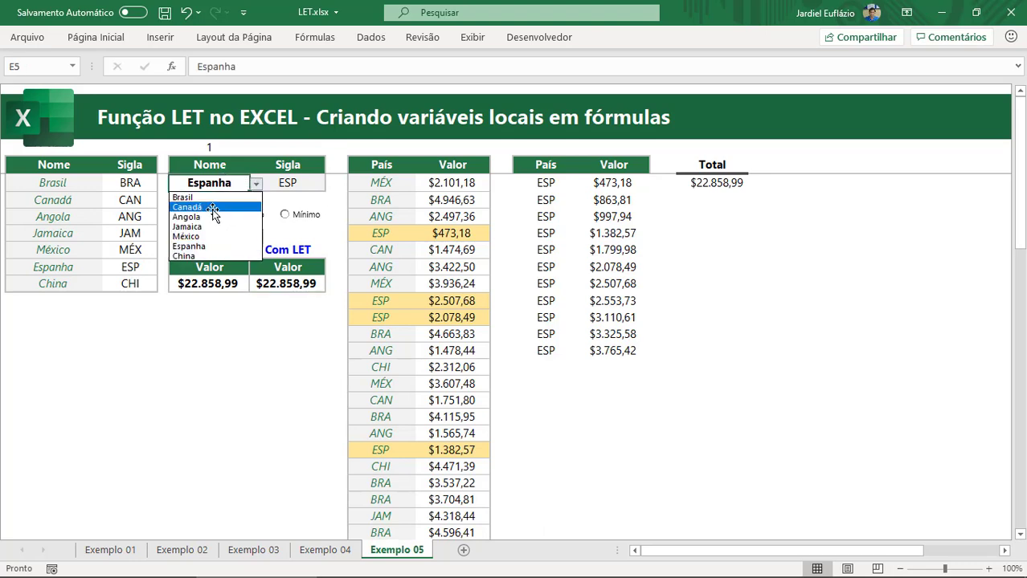
left_click(207, 217)
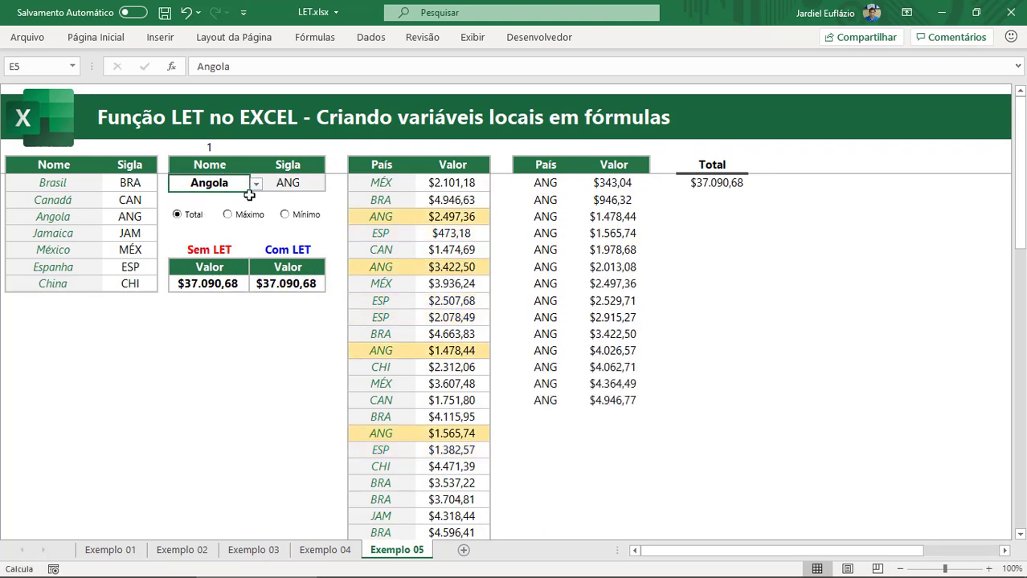
left_click(257, 185)
left_click(206, 227)
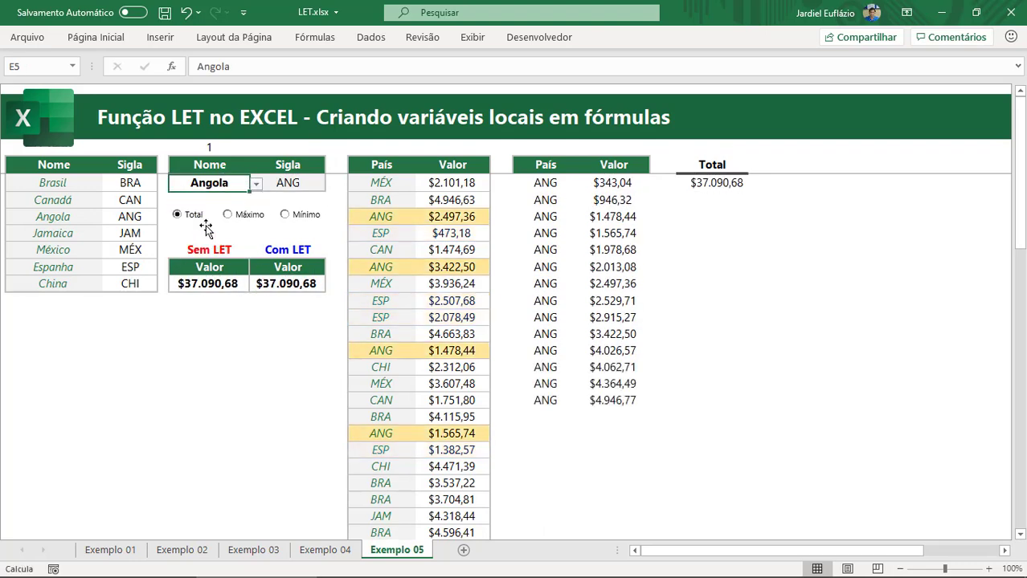